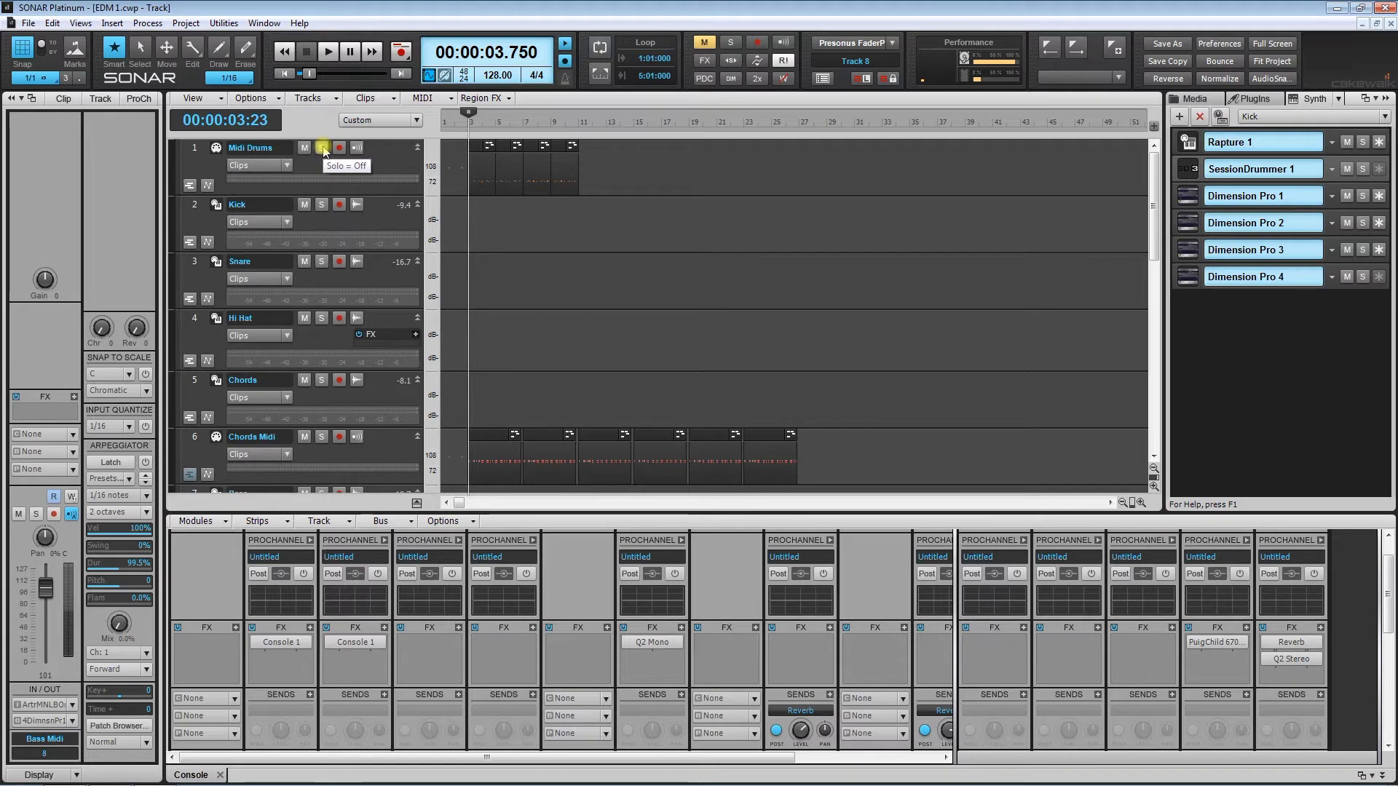
# - Solo the Midi Drums track and play the drum part while viewing the Kick and Snare settings in Console 1
pyautogui.click(321, 148)
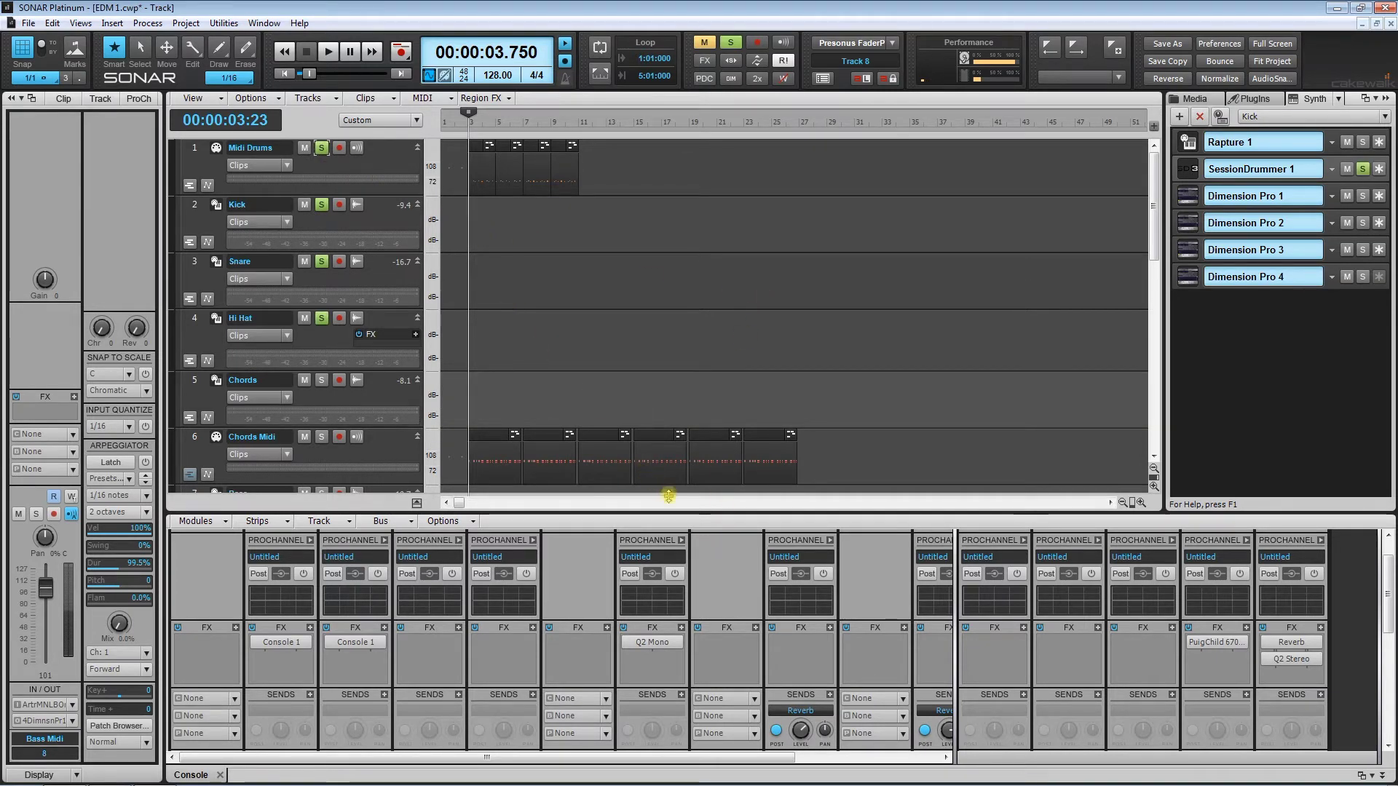
pyautogui.moveTo(673, 514); pyautogui.dragTo(670, 416)
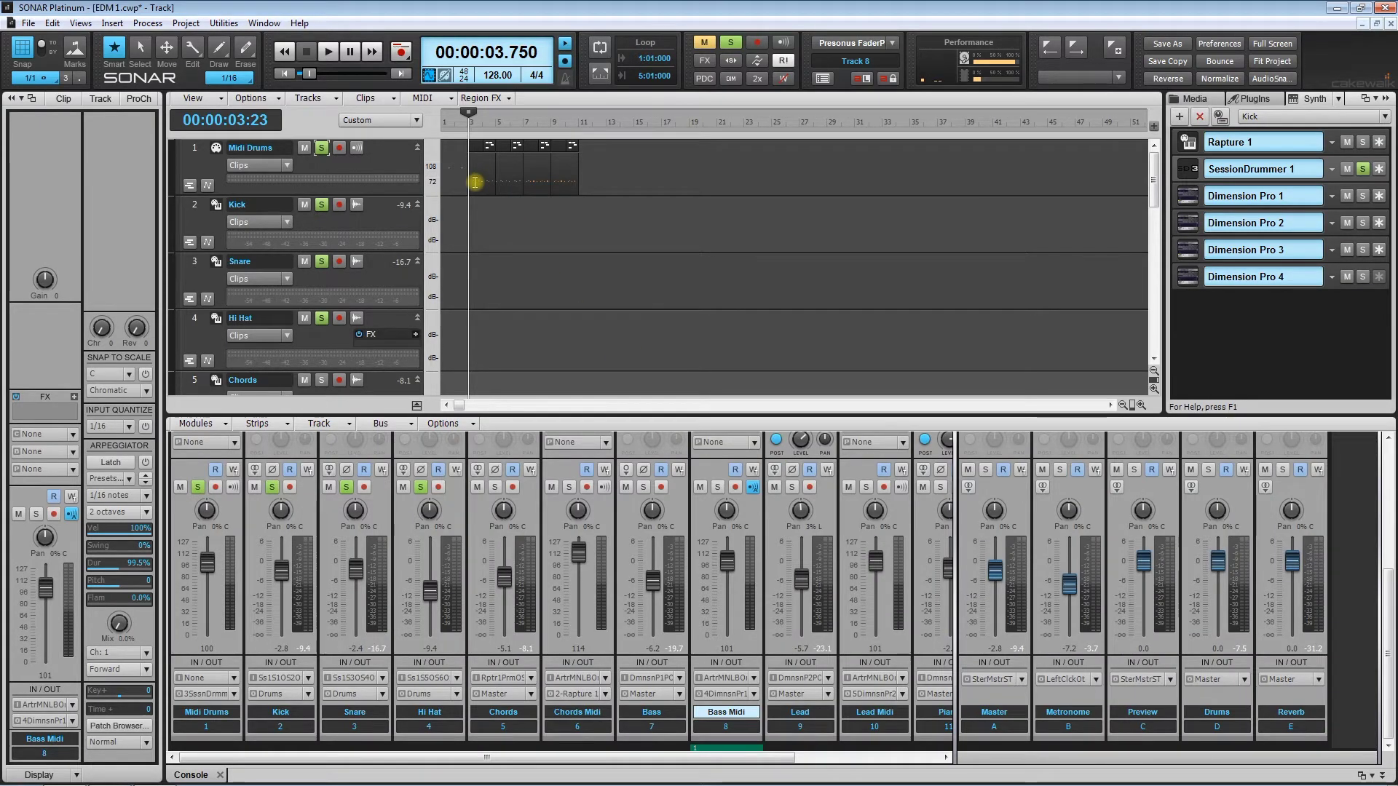
pyautogui.press('space')
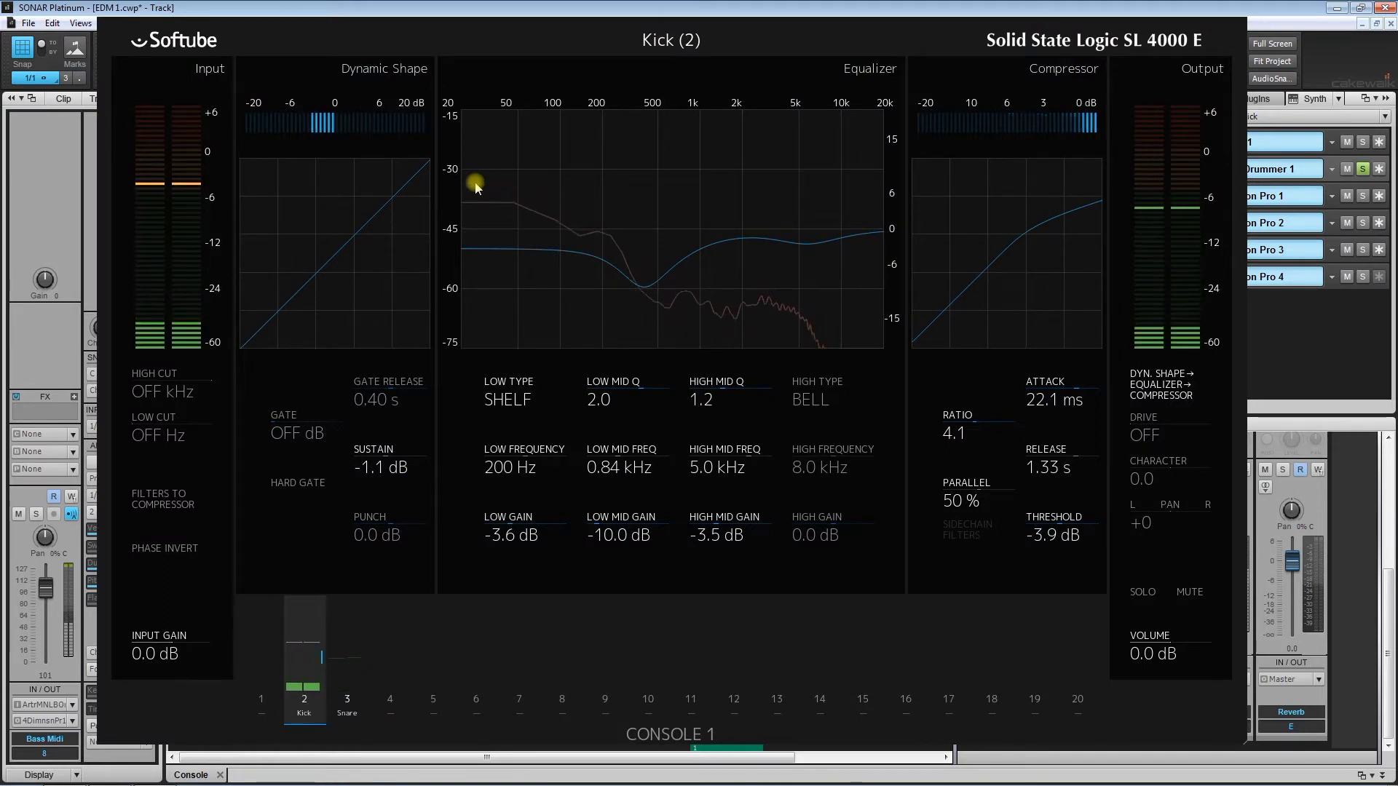
pyautogui.press('space')
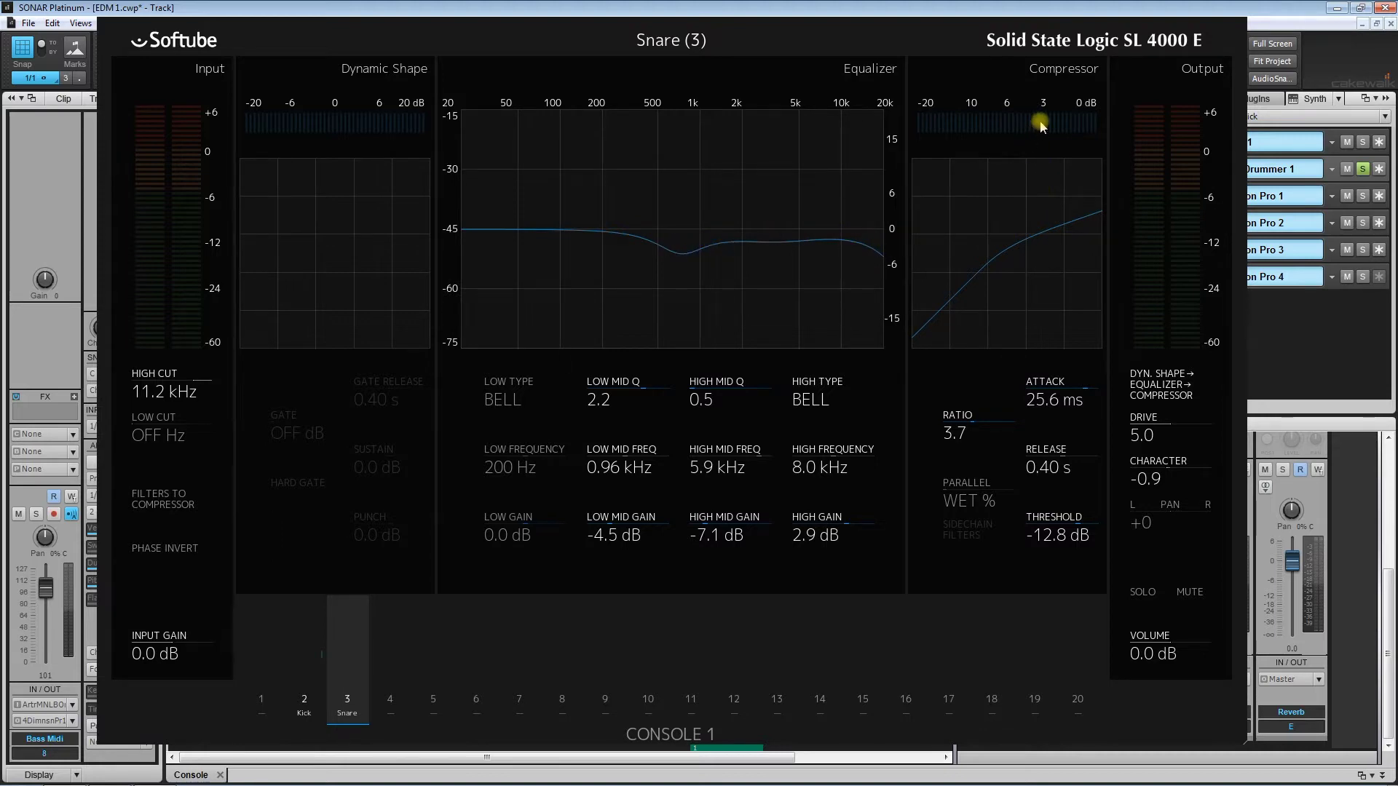
pyautogui.press('space')
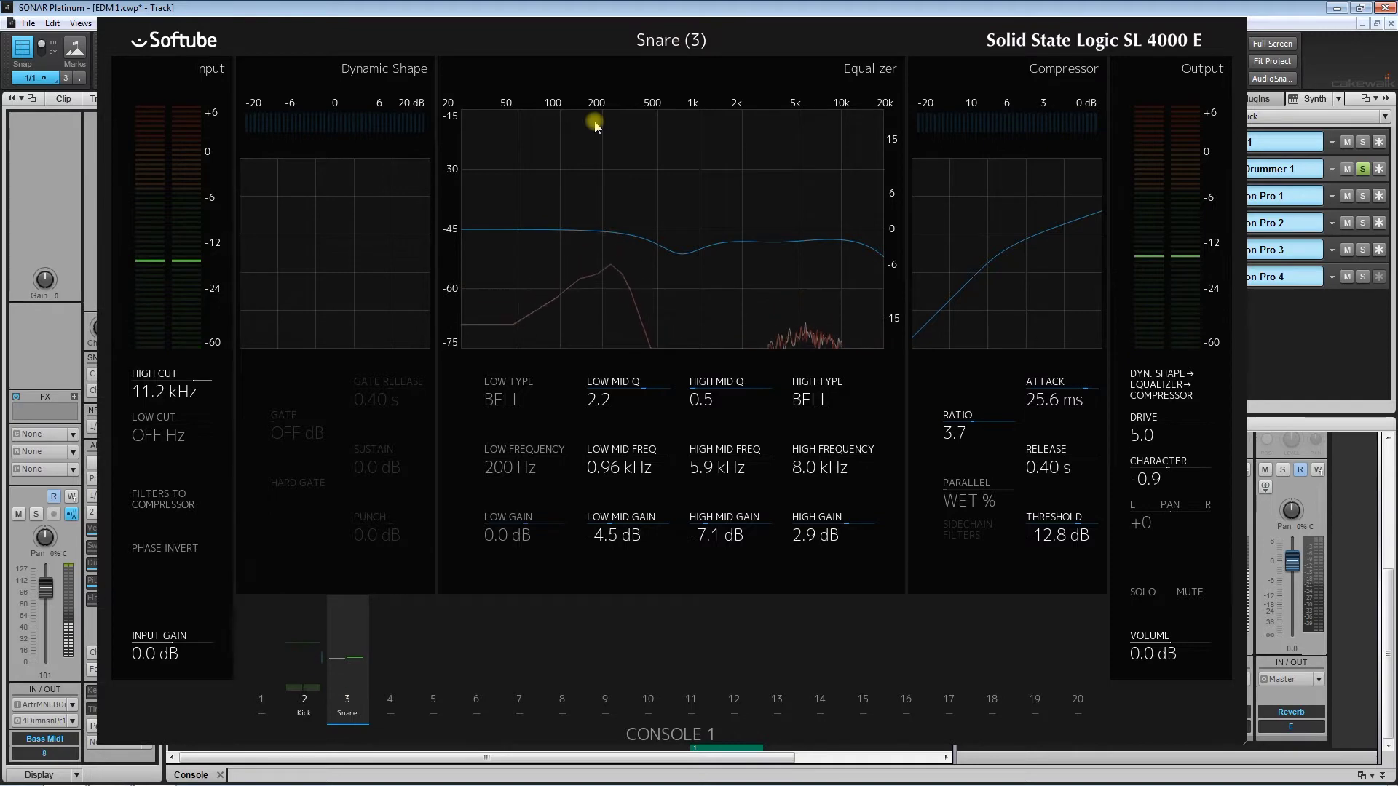
pyautogui.press('Escape')
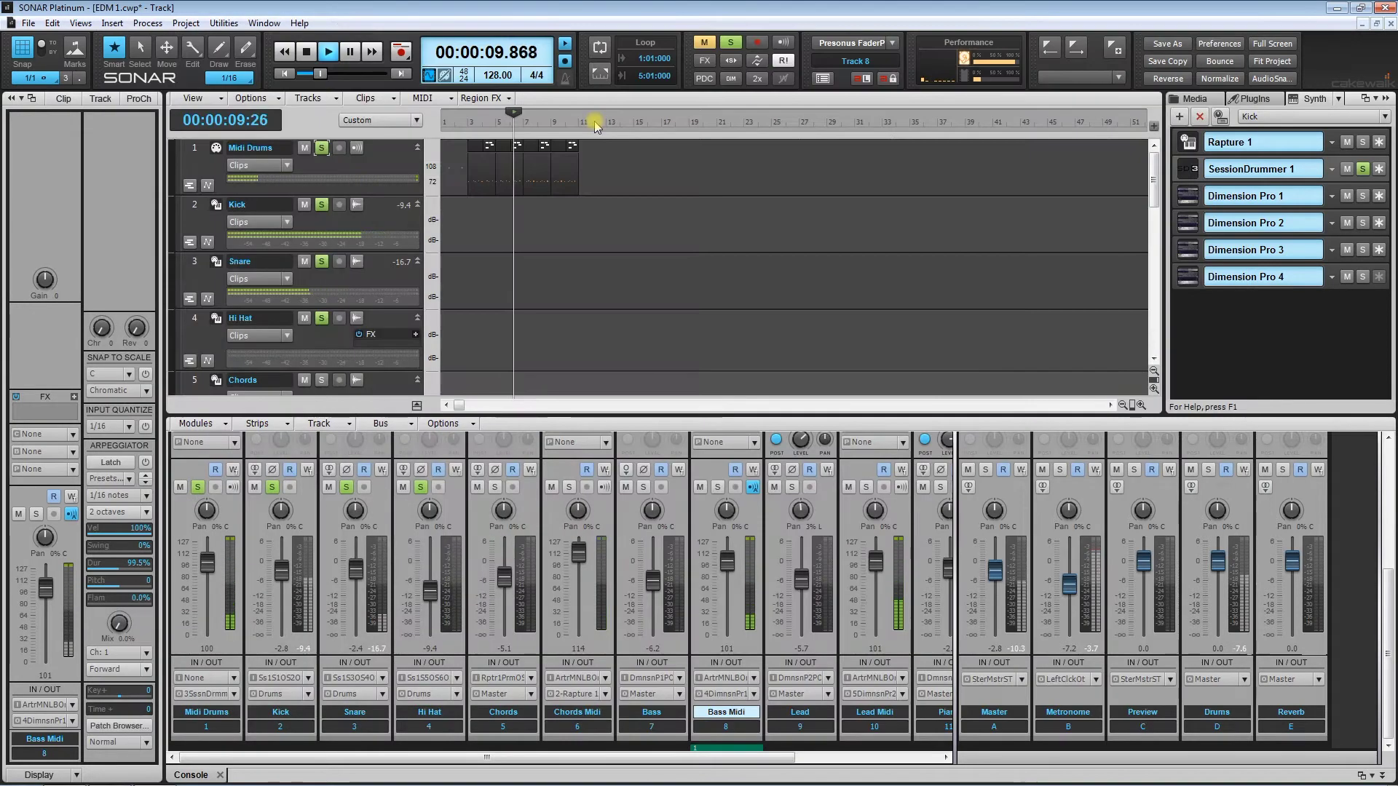
pyautogui.press('space')
# - Solo the Lead track and check which program is loaded in its Dimension Pro 2 synth
pyautogui.scroll(-3, 510, 237)
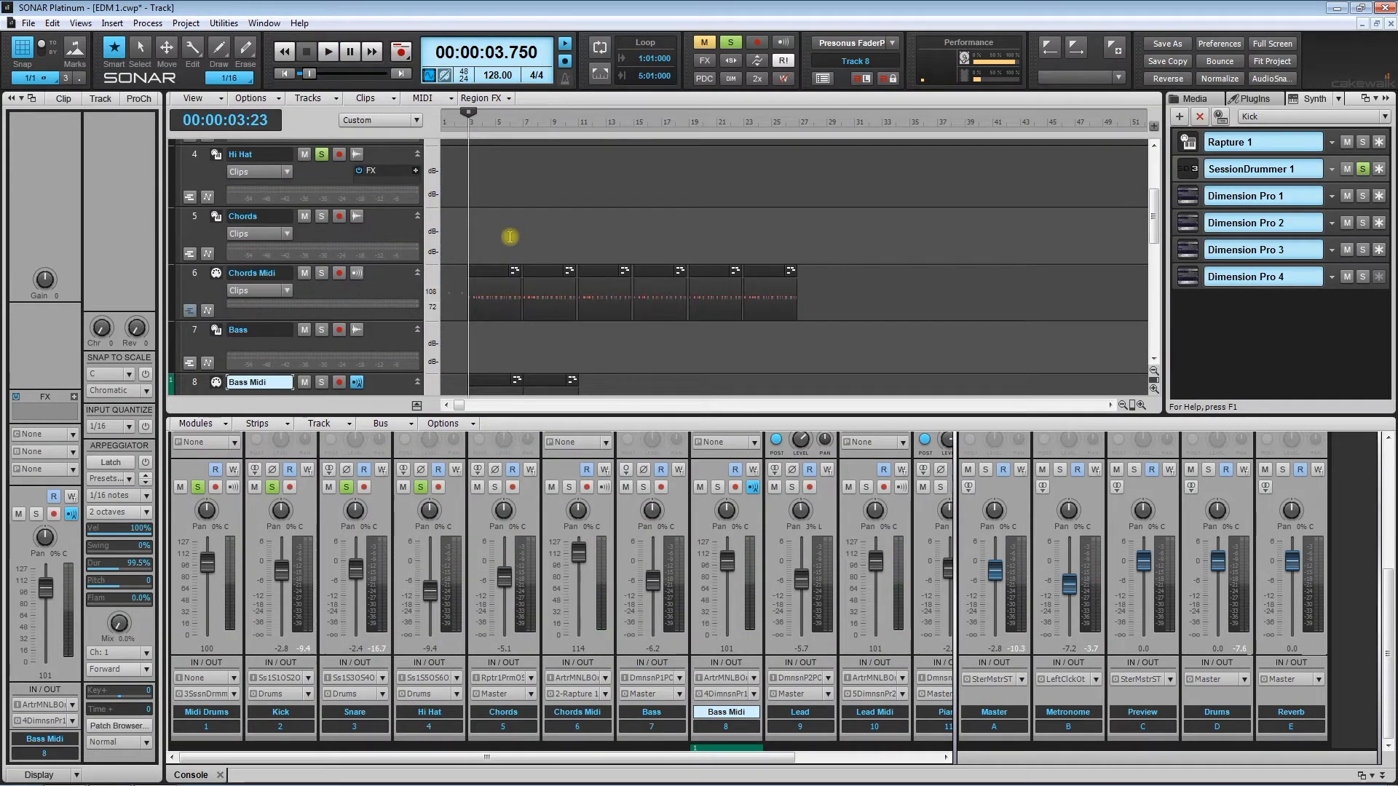
pyautogui.scroll(-1, 509, 237)
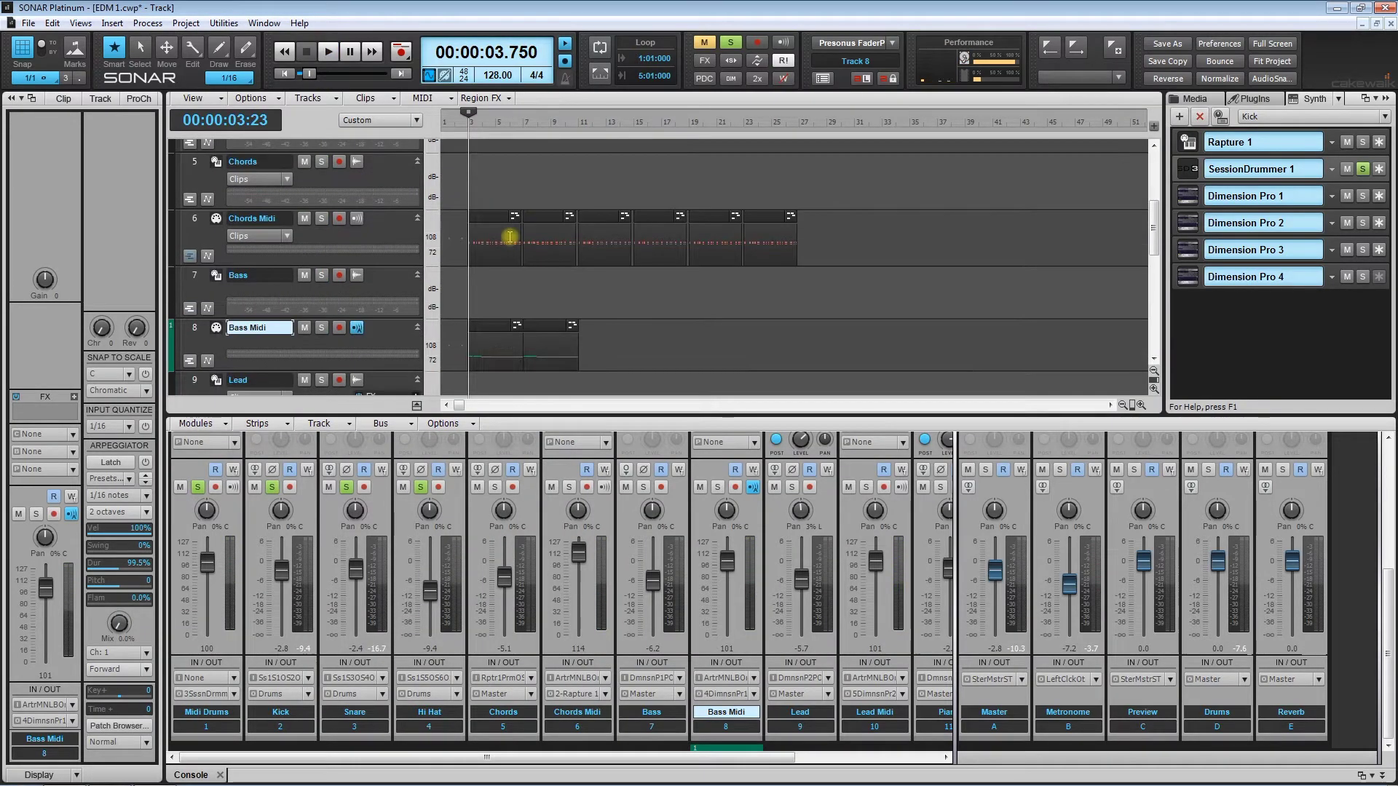
pyautogui.click(195, 276)
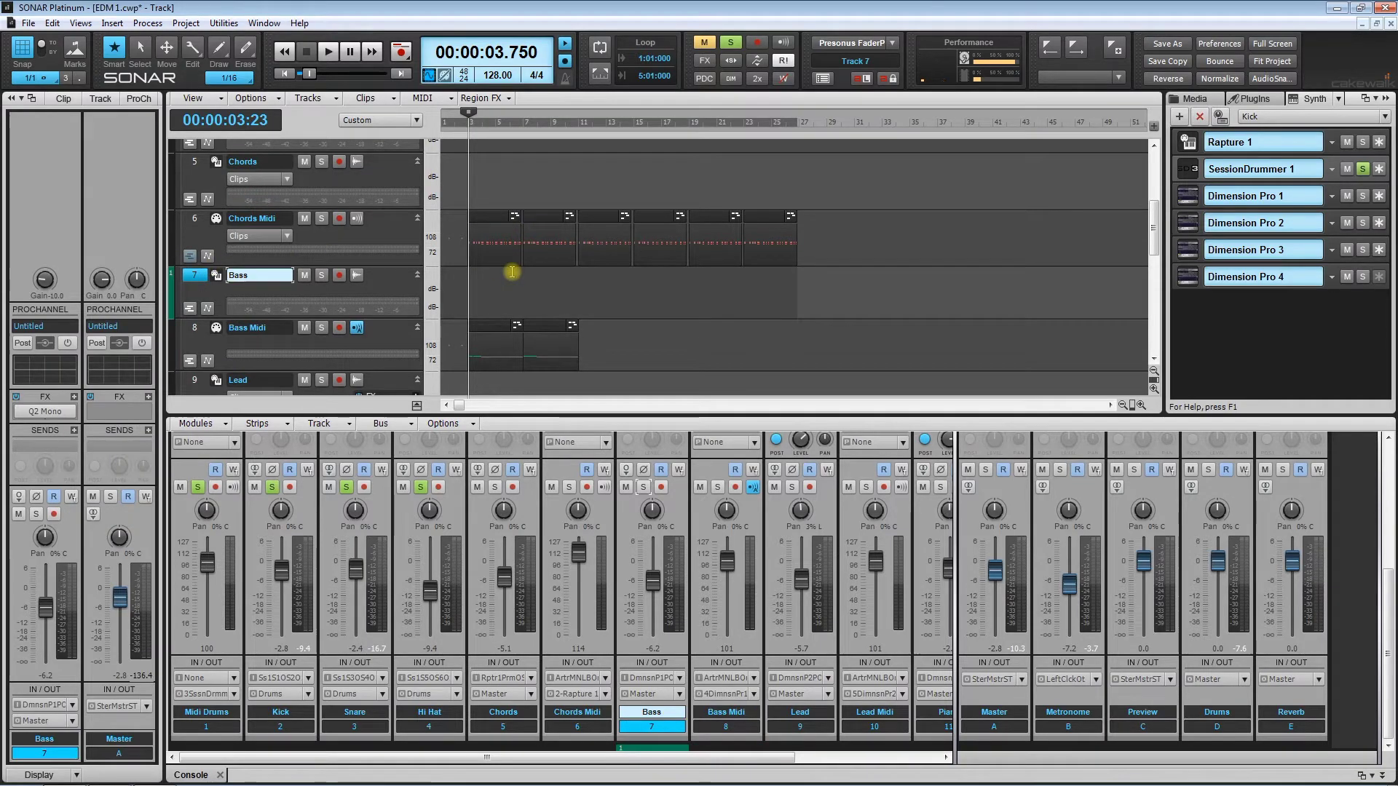
pyautogui.scroll(-3, 512, 272)
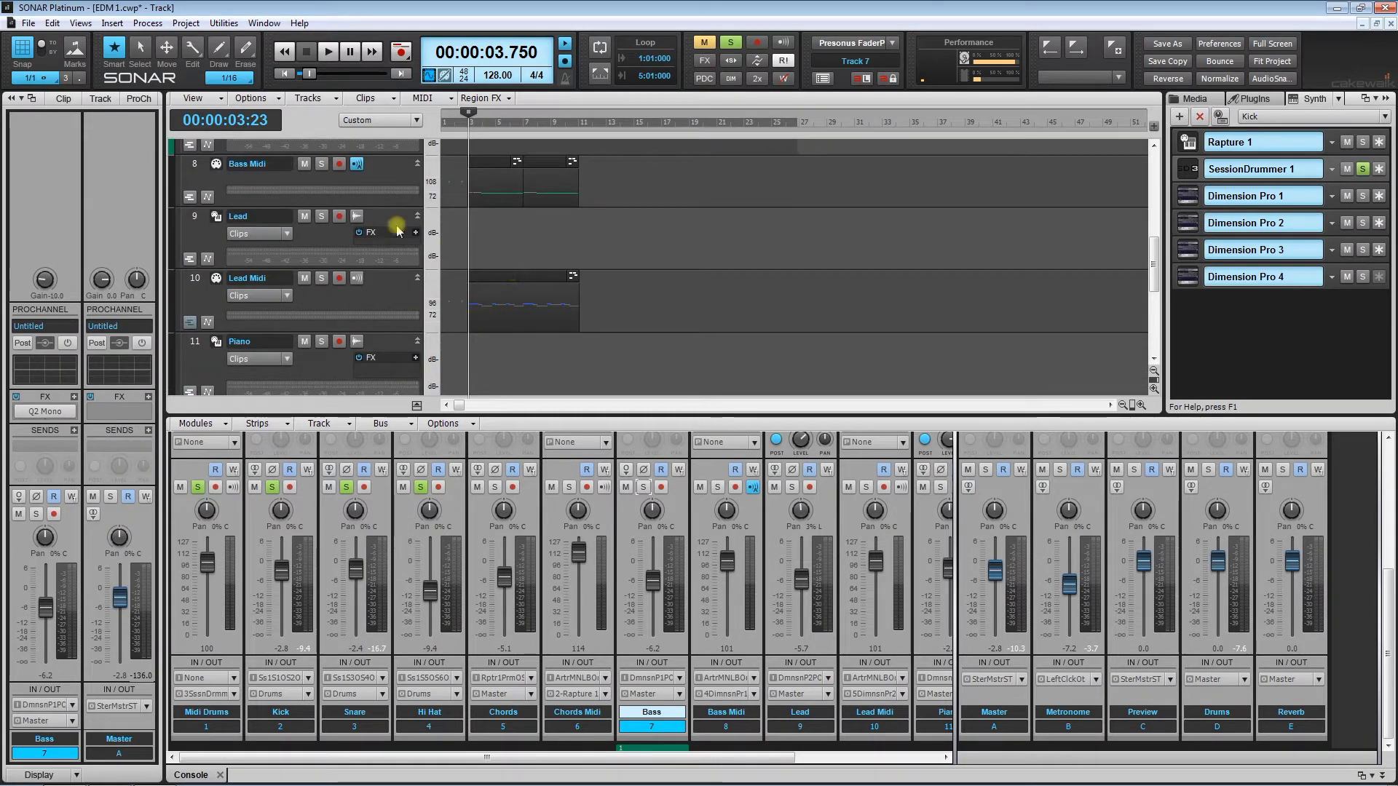
pyautogui.click(321, 219)
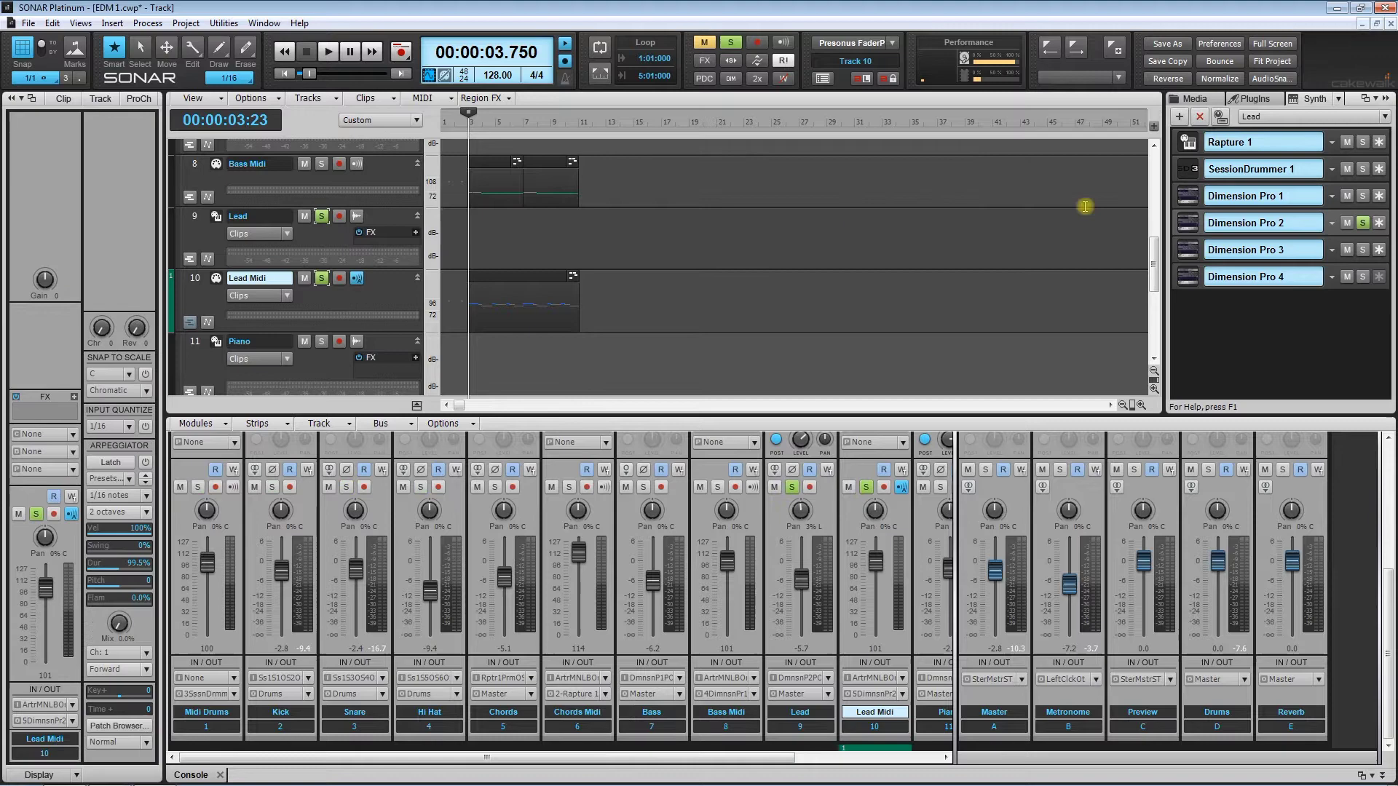
pyautogui.click(1187, 223)
pyautogui.moveTo(835, 229); pyautogui.dragTo(866, 213)
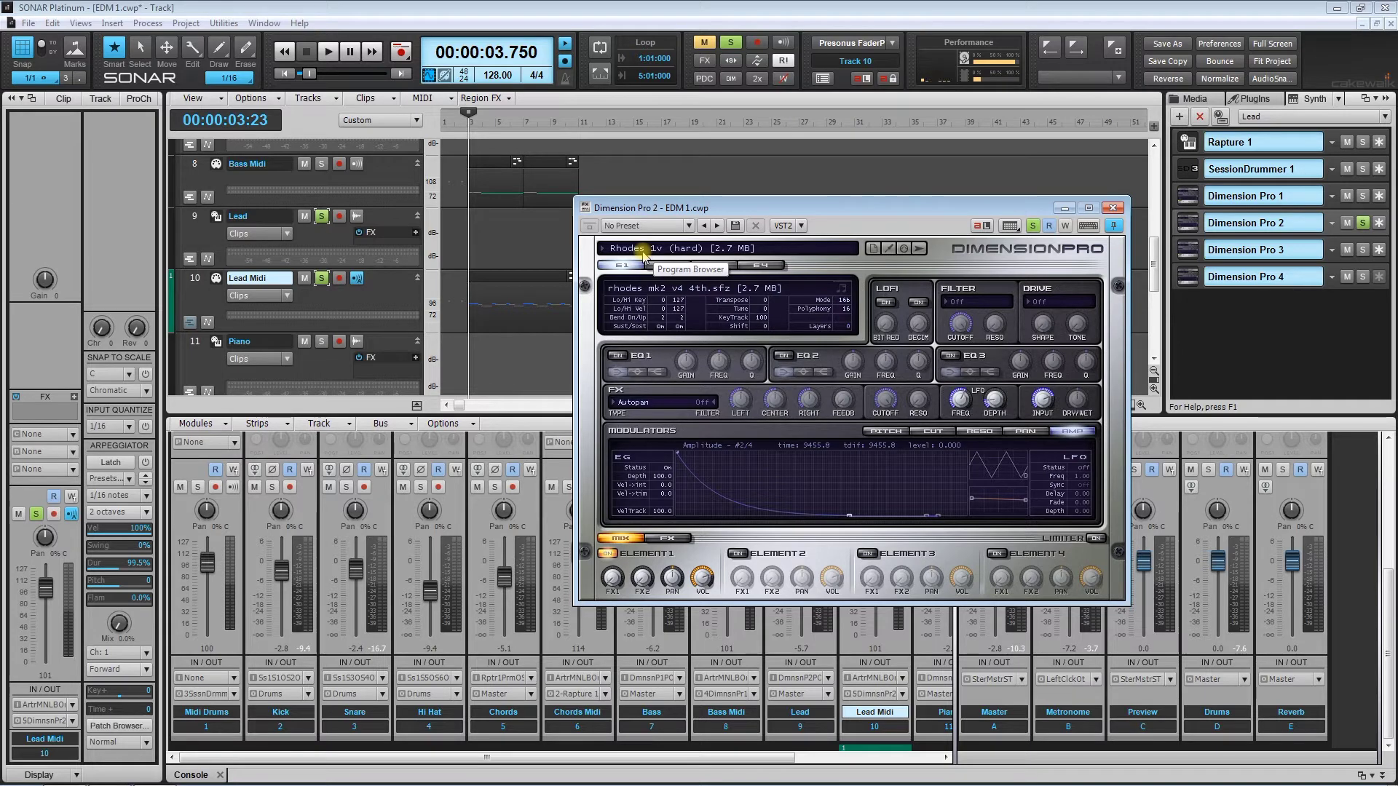
pyautogui.click(1114, 209)
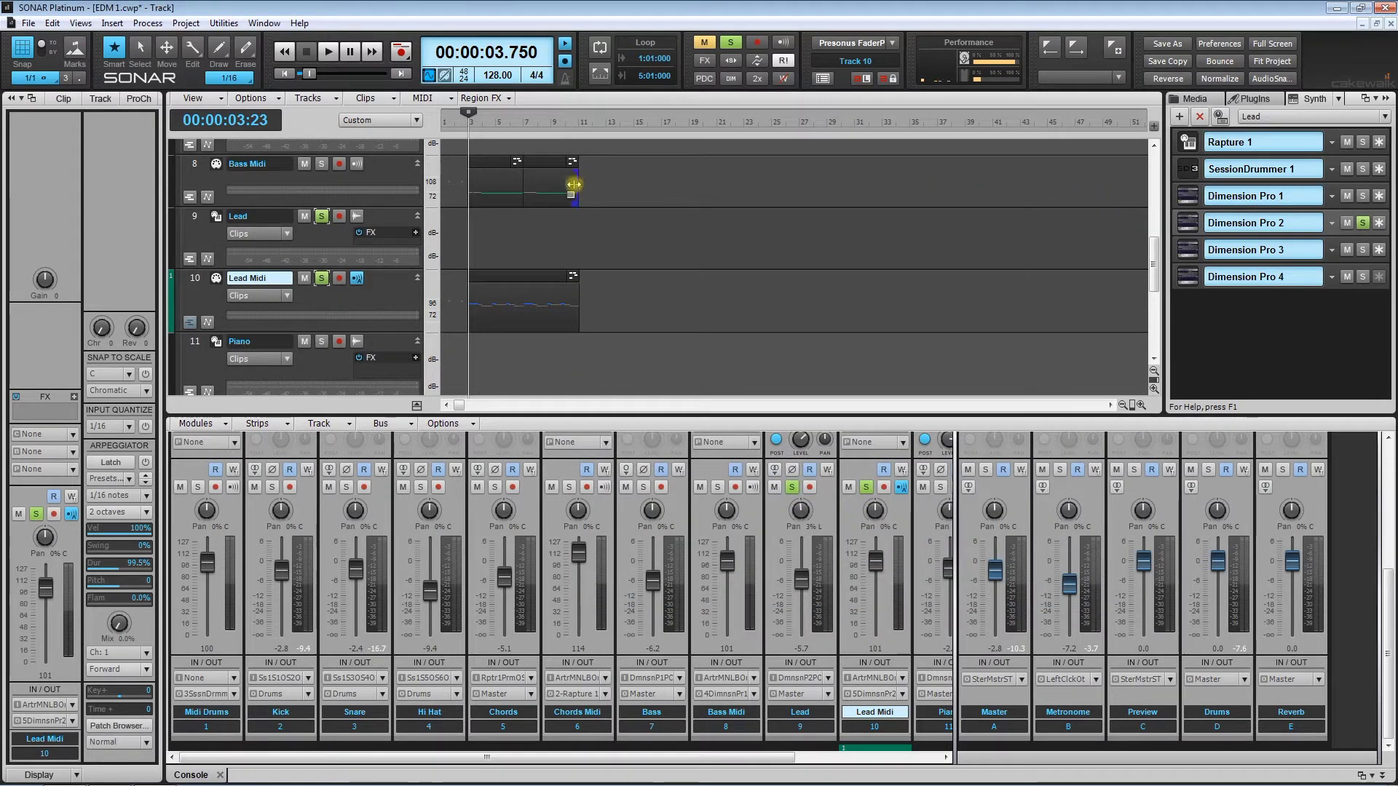
# - Clear the Lead solo and, with snapping off, play back the full arrangement from the start of the clips
pyautogui.click(323, 218)
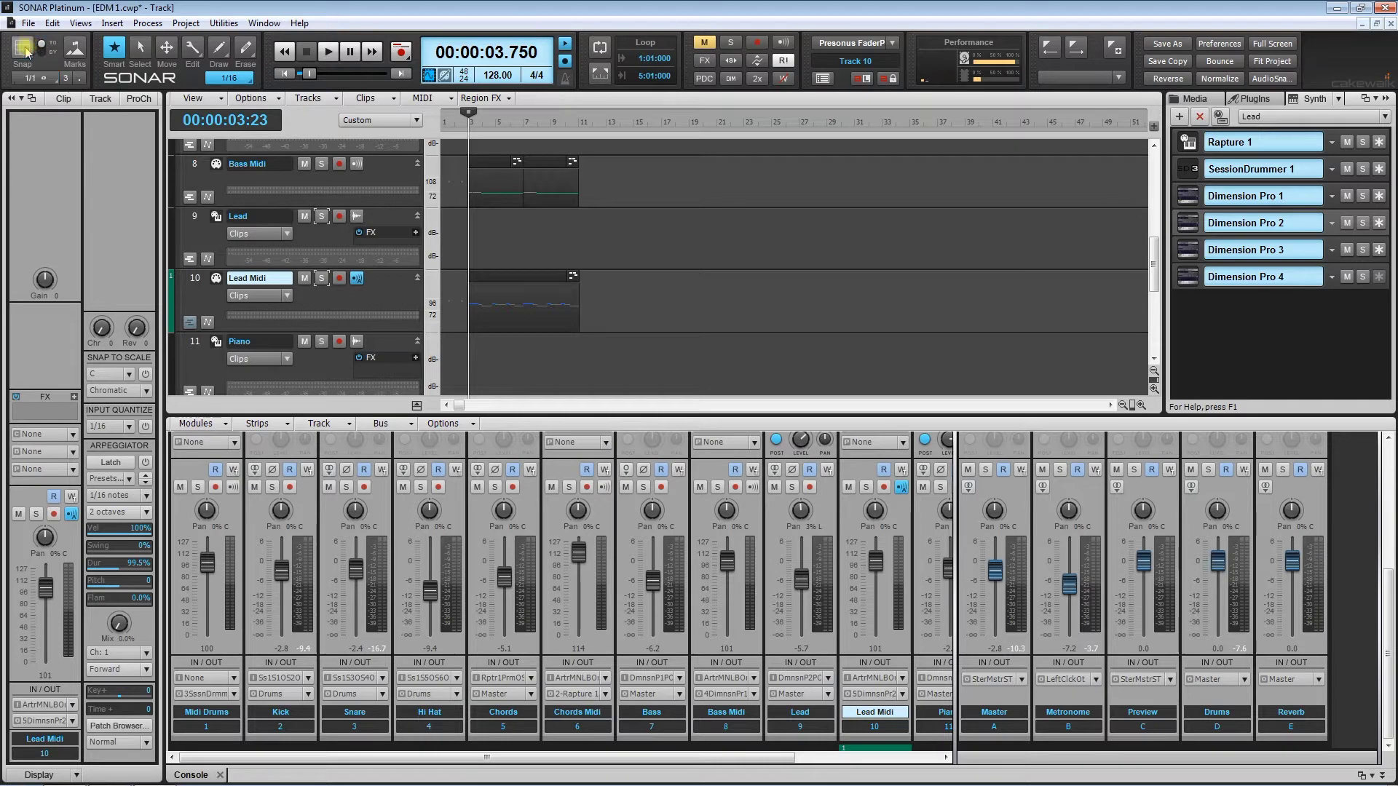
pyautogui.press('space')
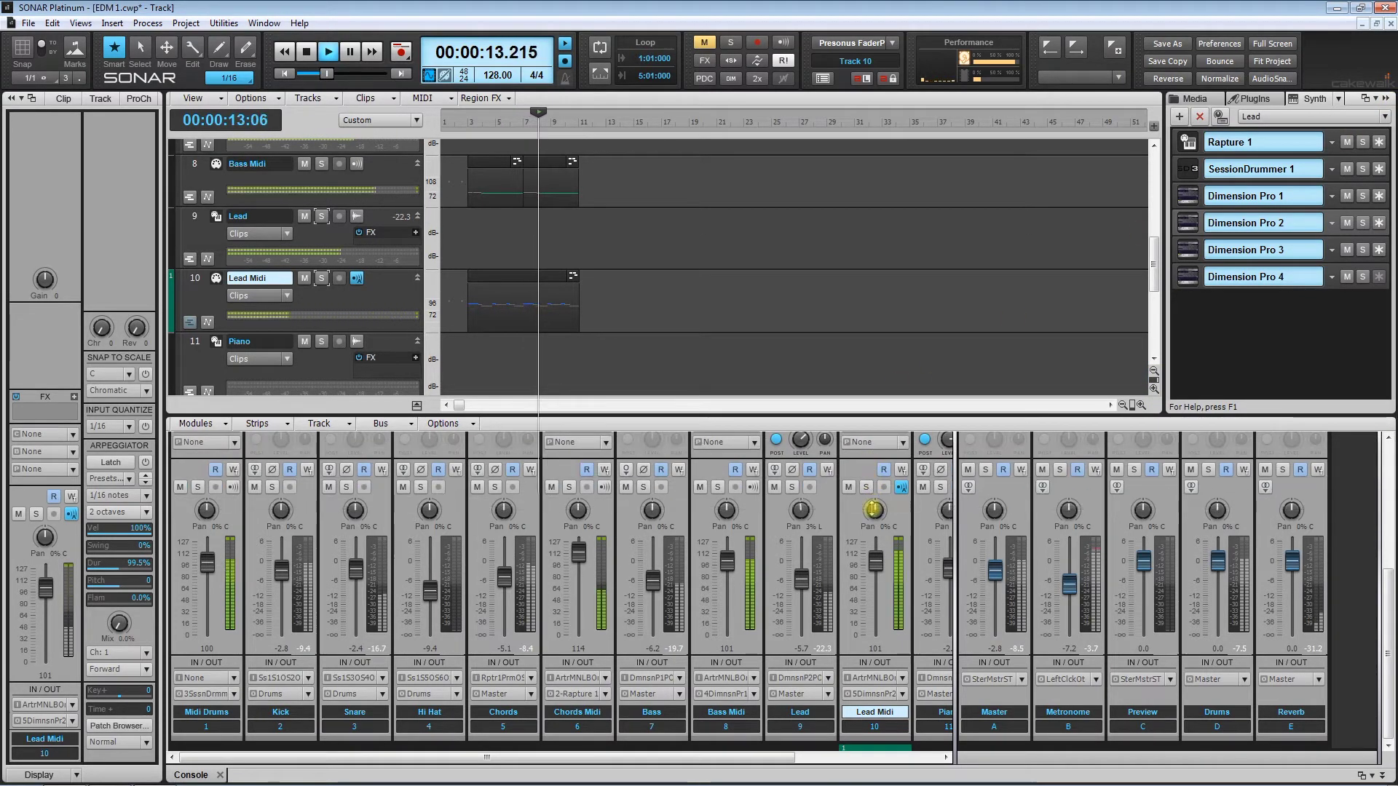
pyautogui.moveTo(873, 510); pyautogui.dragTo(873, 509)
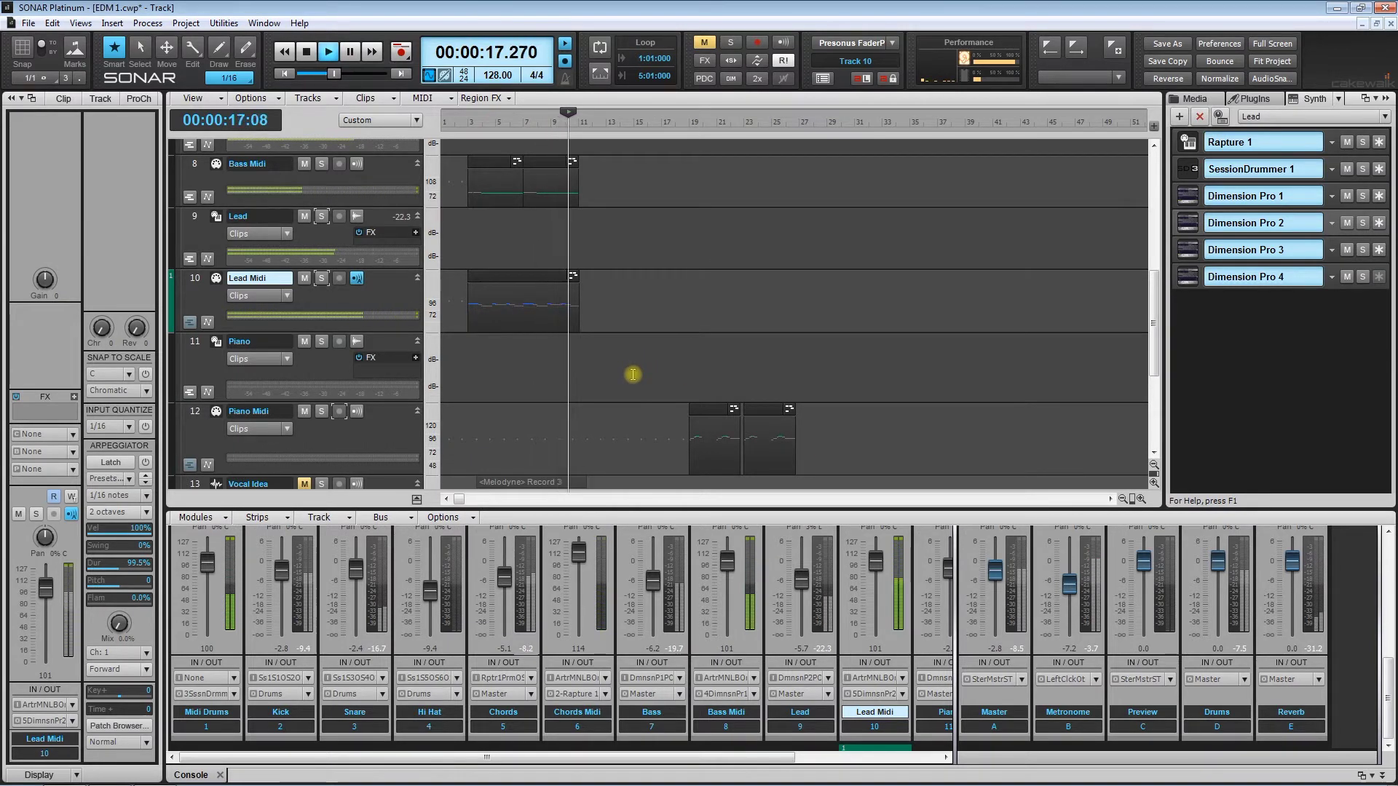
pyautogui.press('space')
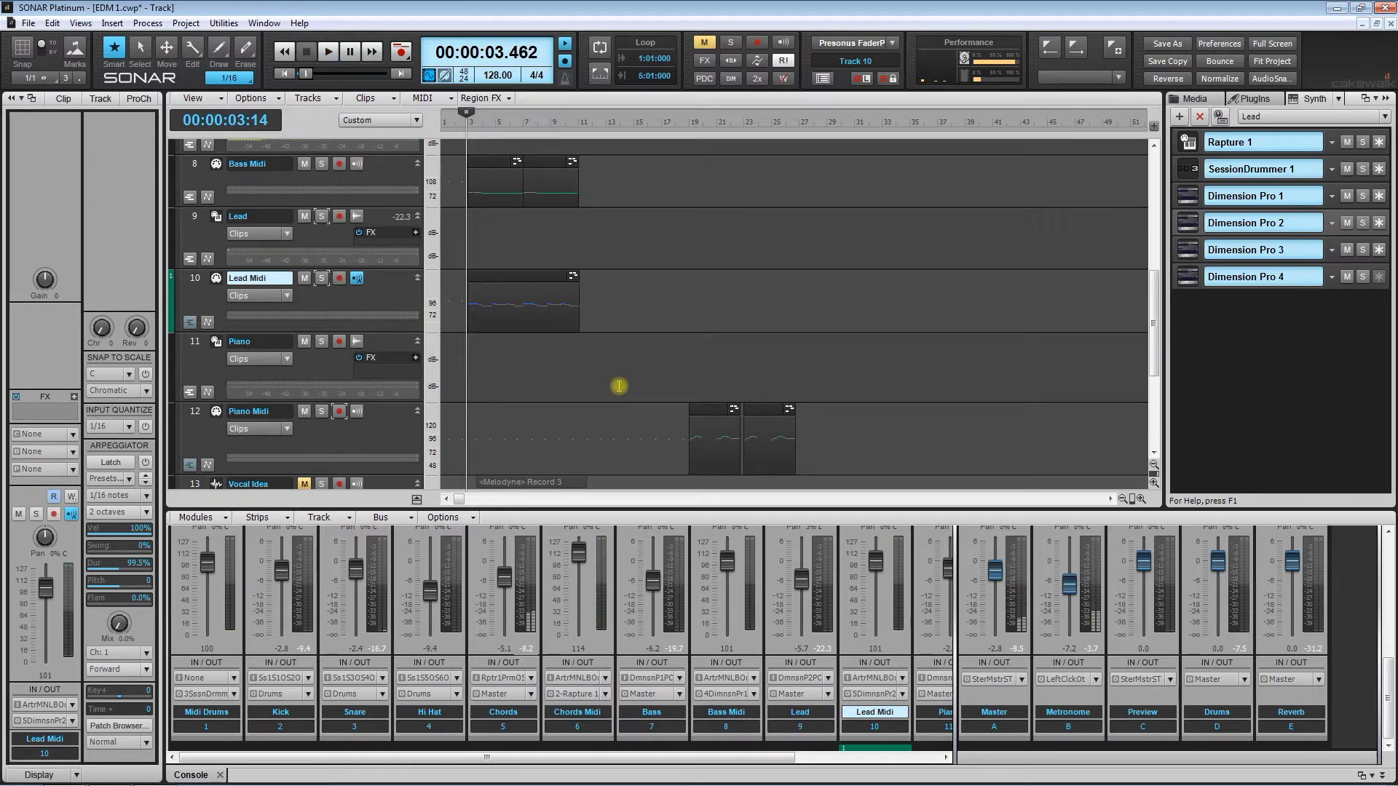
# - Select the first two Chords Midi clips, then solo that track and play it back
pyautogui.scroll(1, 617, 386)
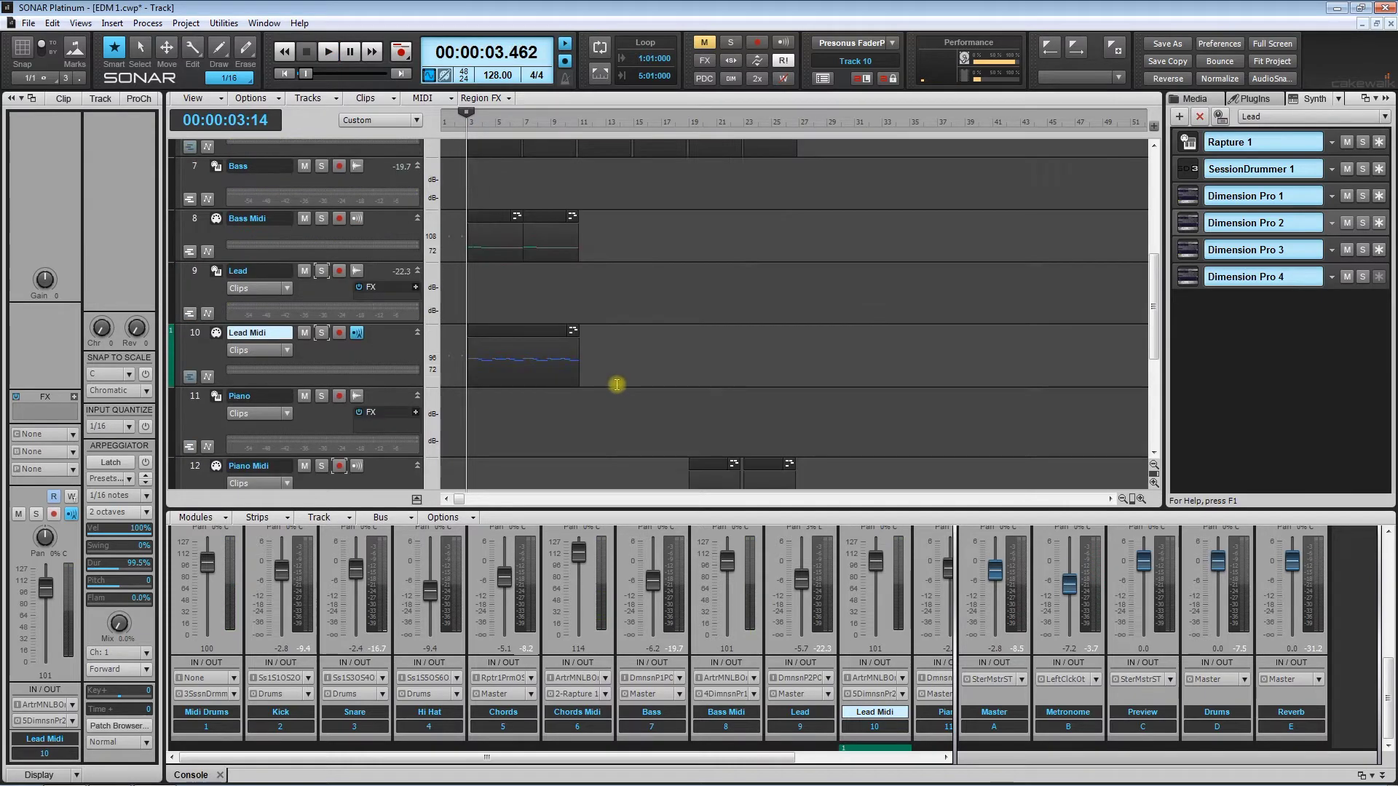
pyautogui.scroll(4, 548, 271)
pyautogui.scroll(-4, 548, 271)
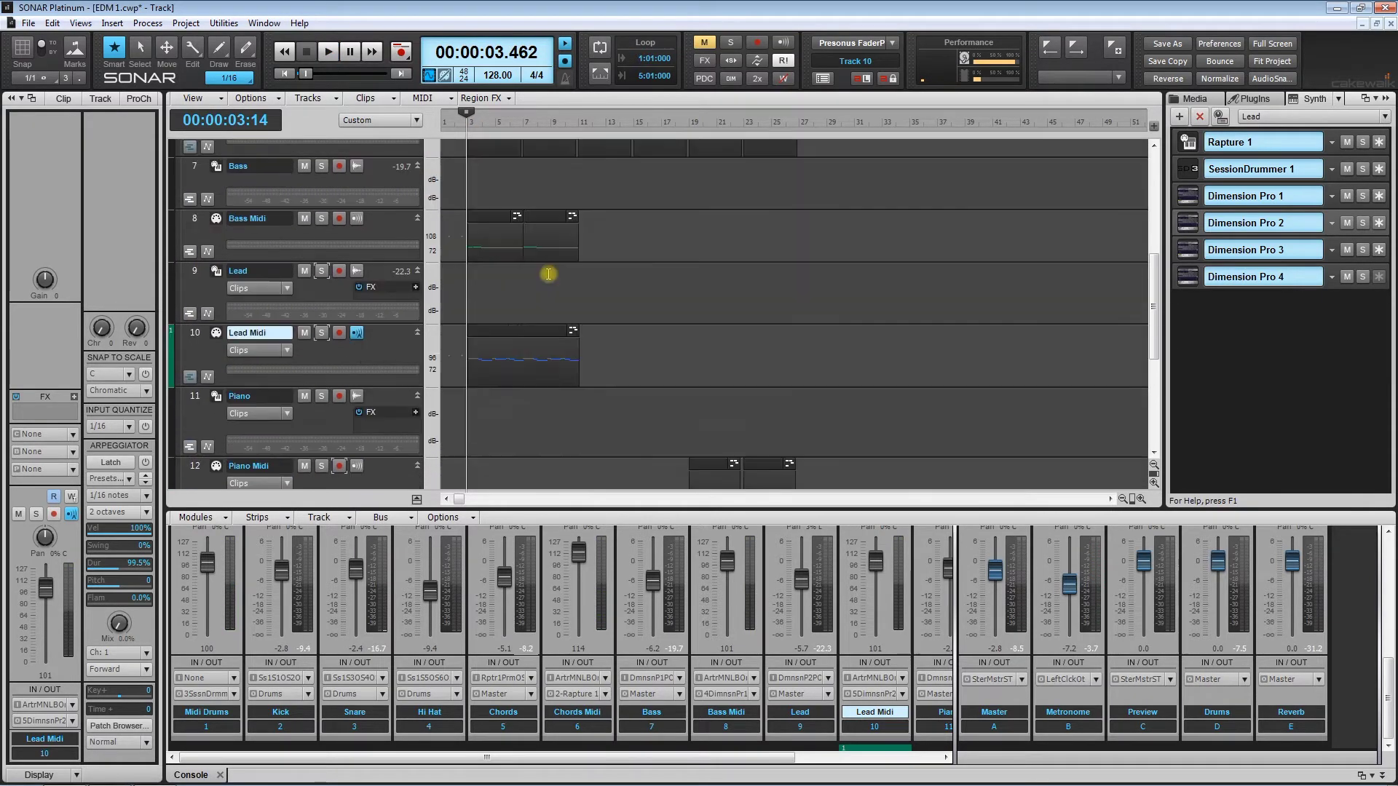
pyautogui.scroll(2, 548, 275)
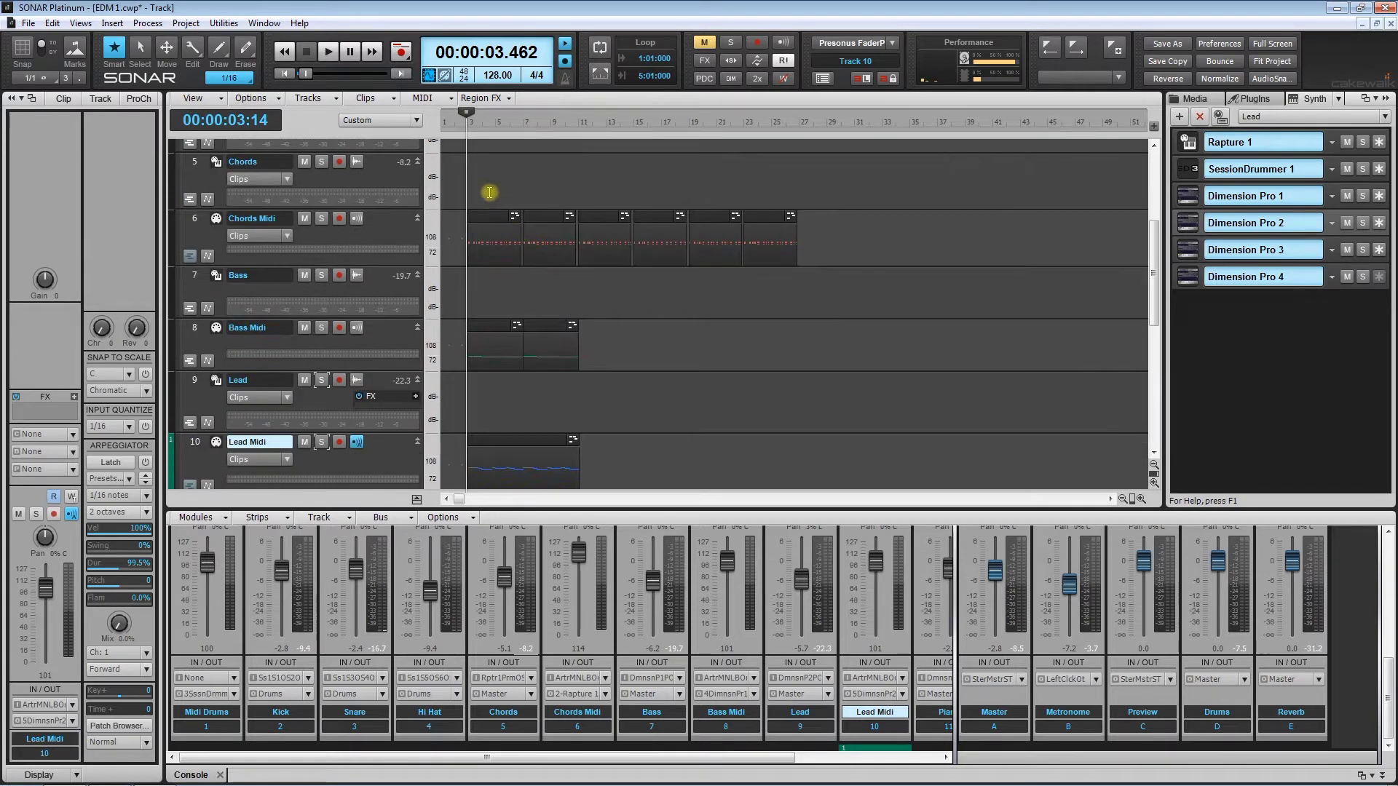
pyautogui.moveTo(489, 192); pyautogui.dragTo(538, 244)
pyautogui.click(320, 219)
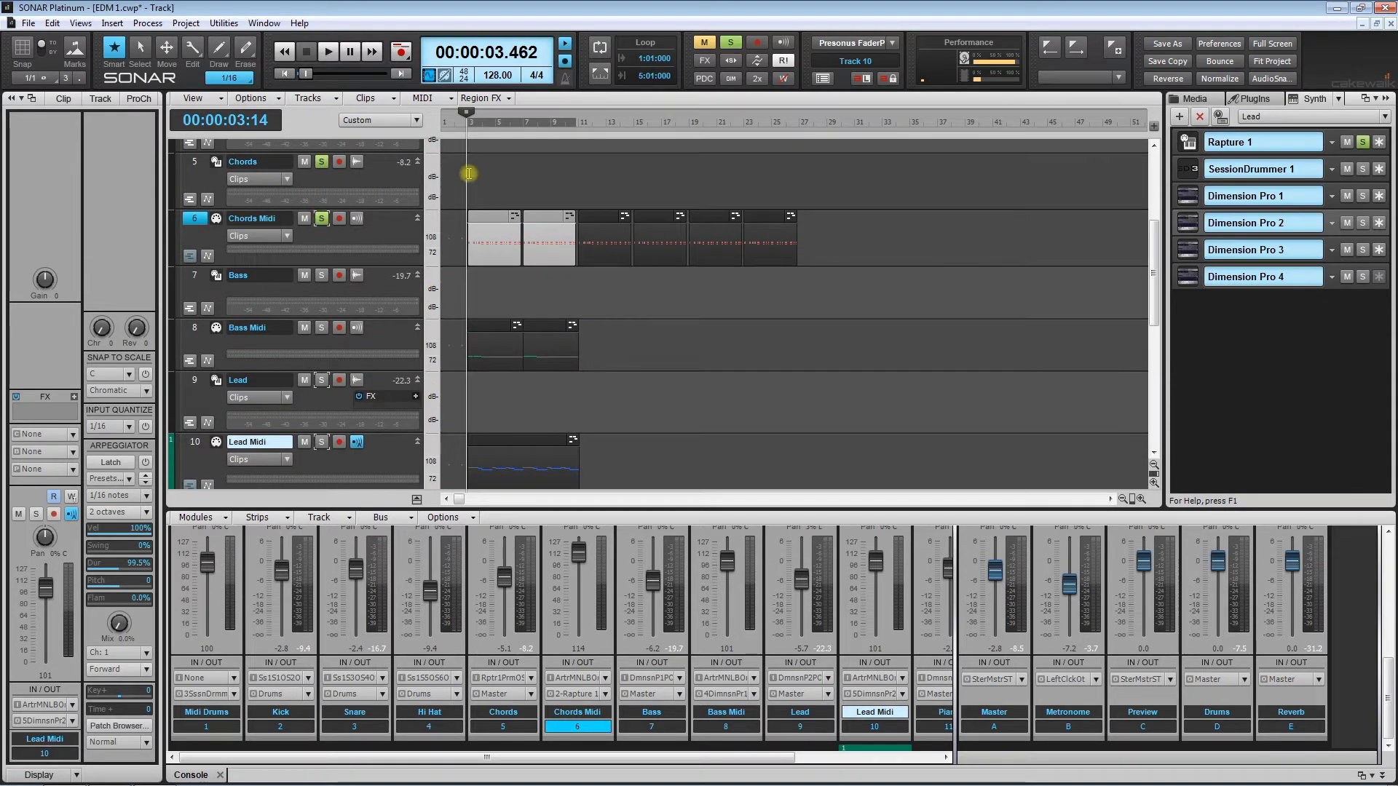
pyautogui.press('space')
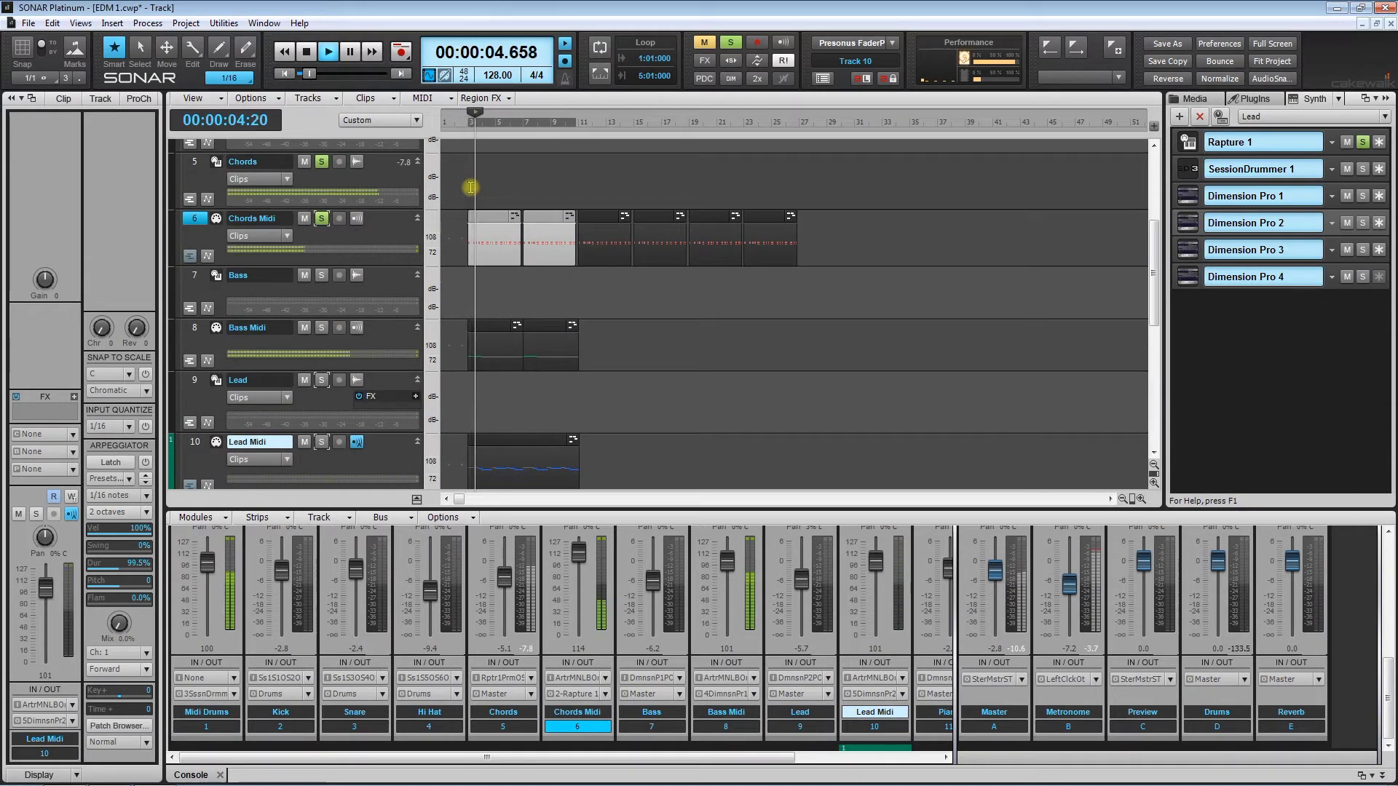
pyautogui.press('space')
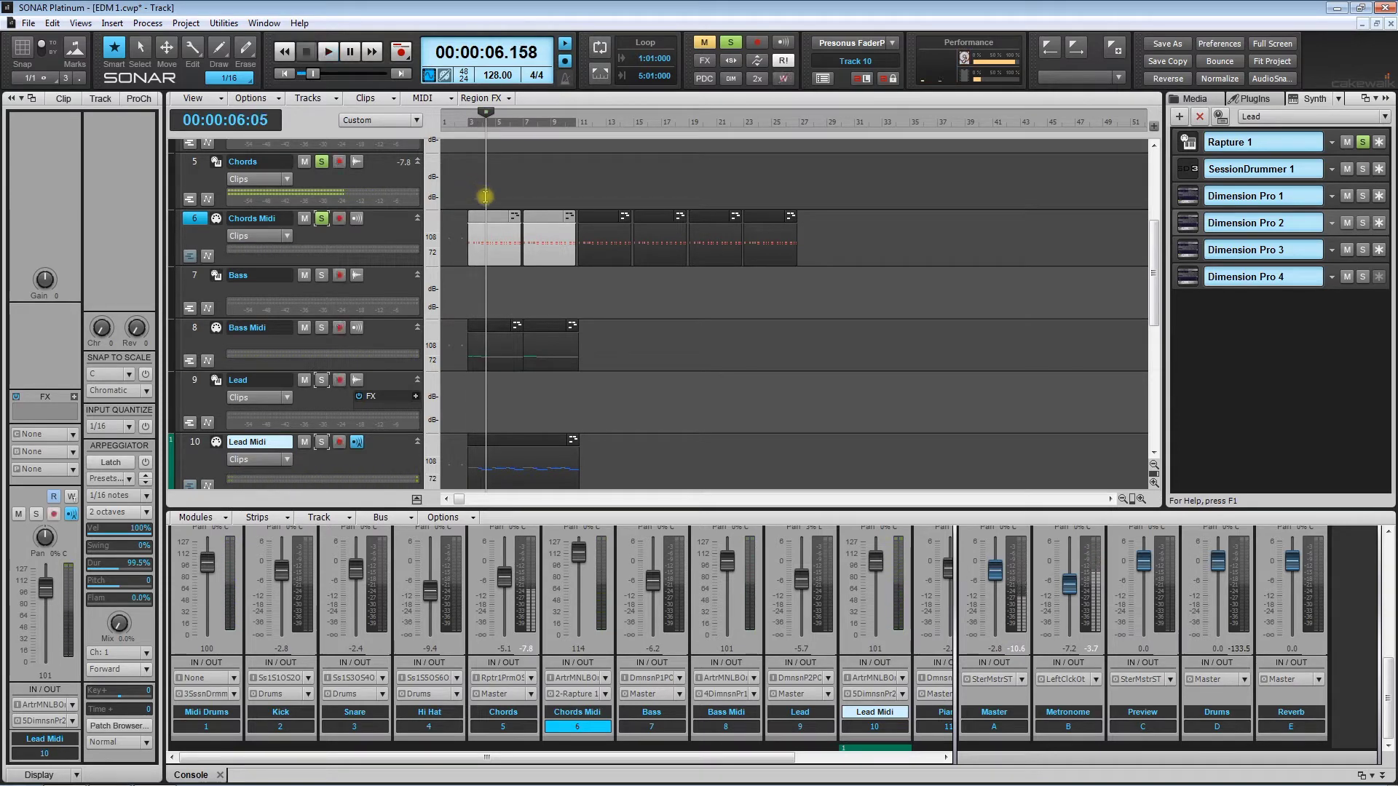
# - Copy only the first clip on the Chords Midi track
pyautogui.click(476, 186)
pyautogui.click(489, 232)
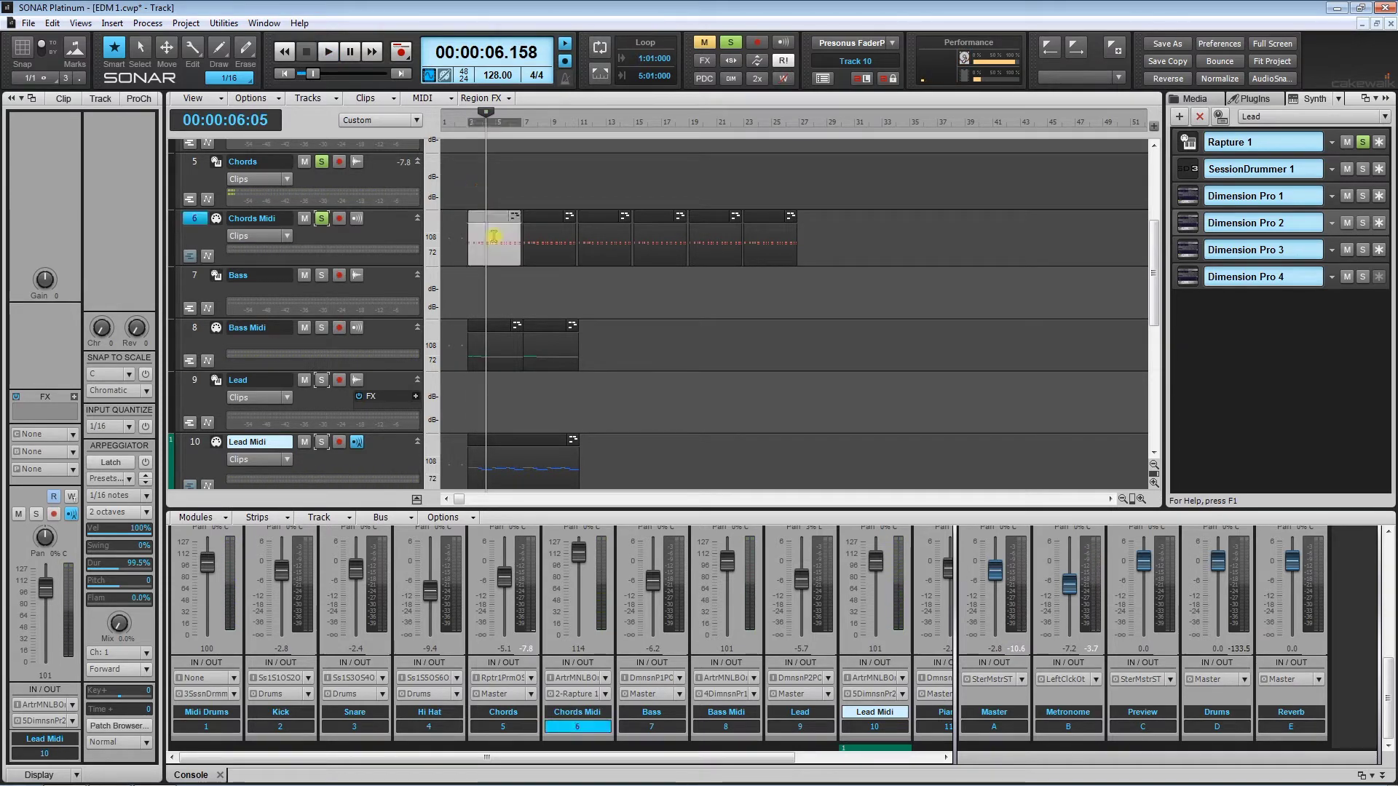
pyautogui.click(53, 23)
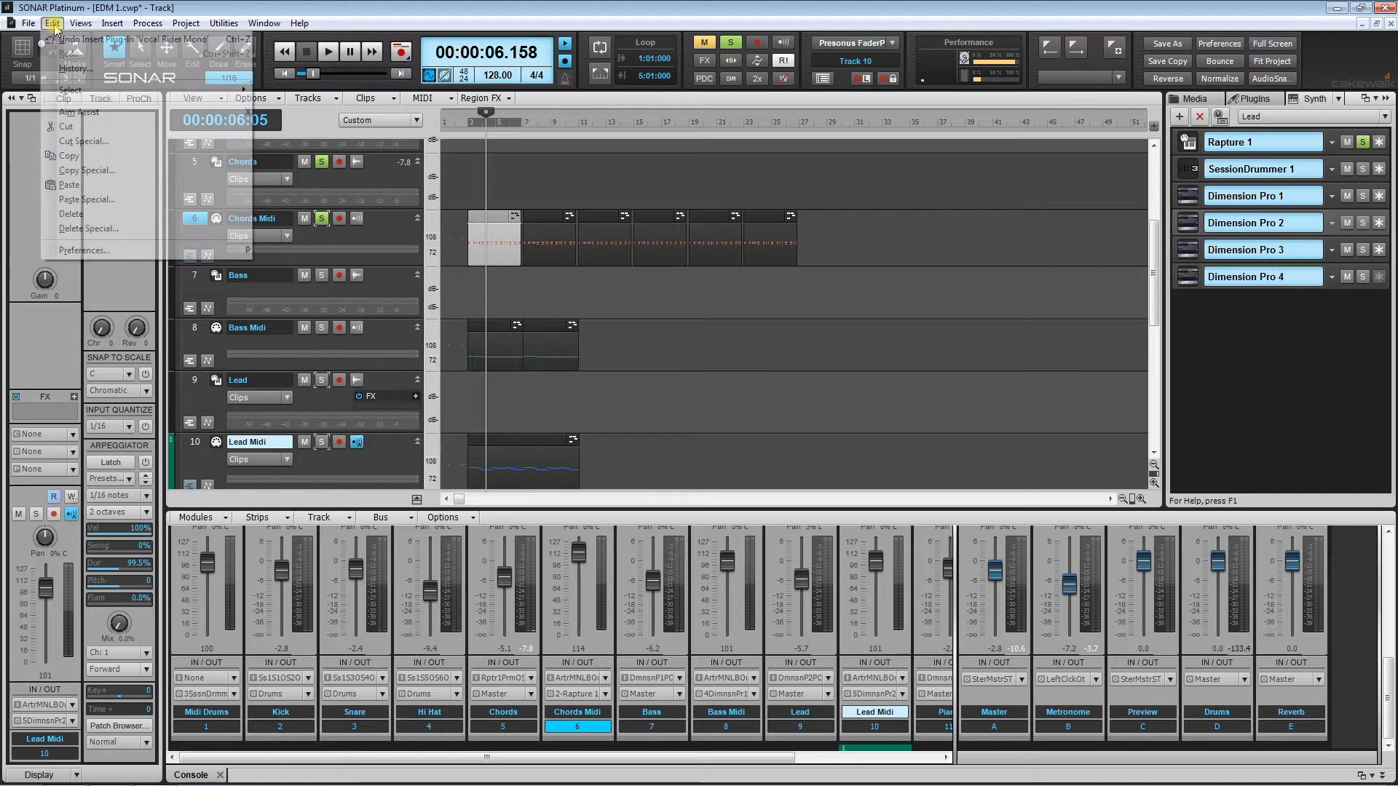
pyautogui.click(99, 158)
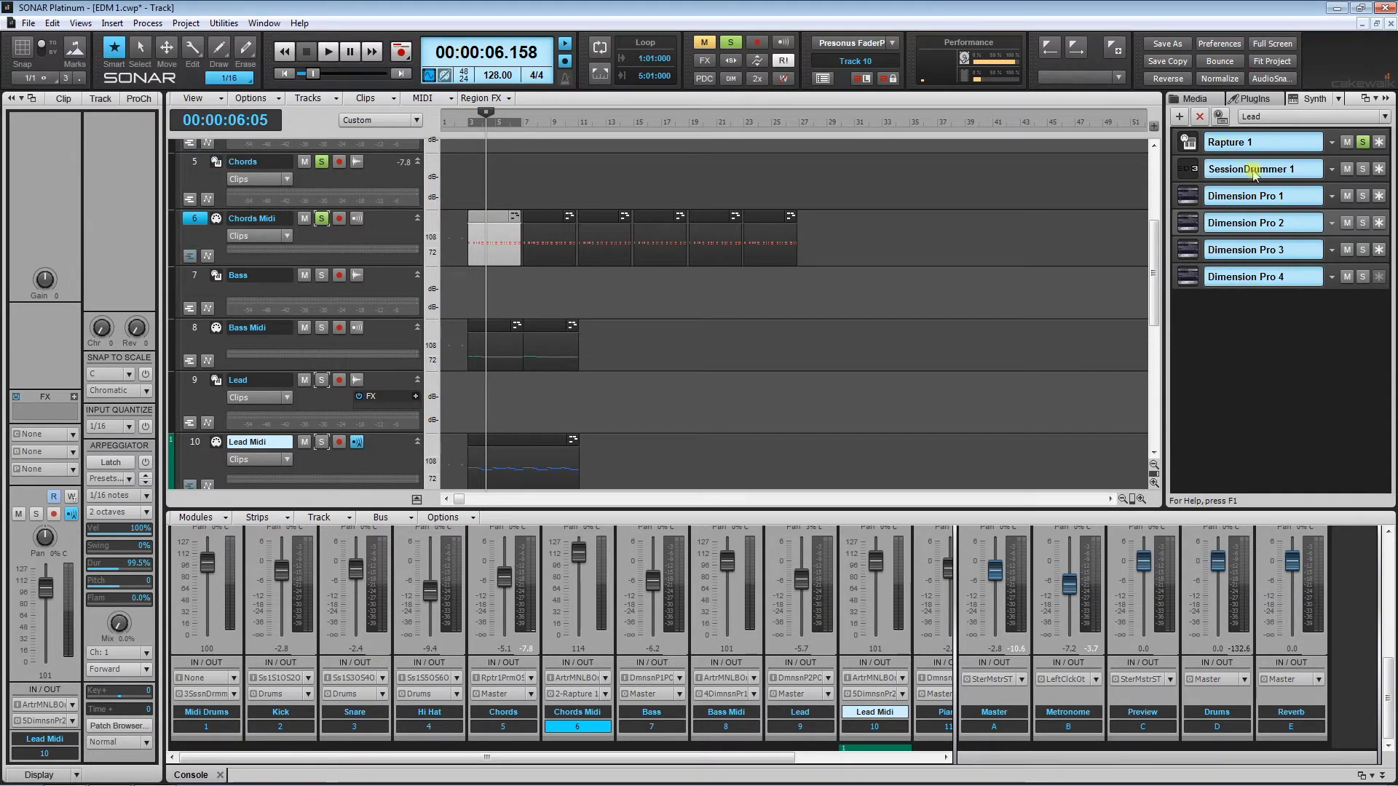
# - Insert another VST2 Dimension Pro synth with a MIDI source track and first synth audio output track
pyautogui.click(1279, 364)
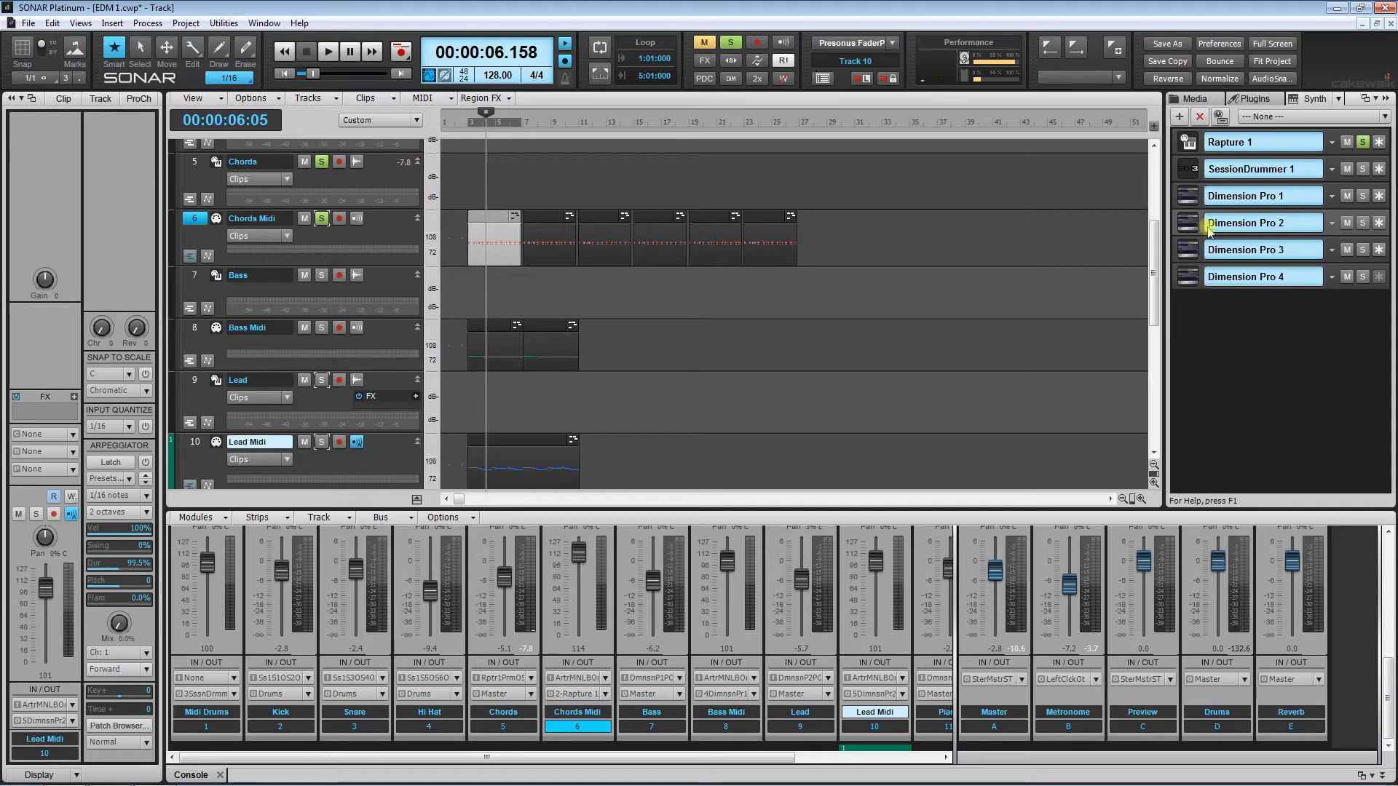
pyautogui.click(1179, 118)
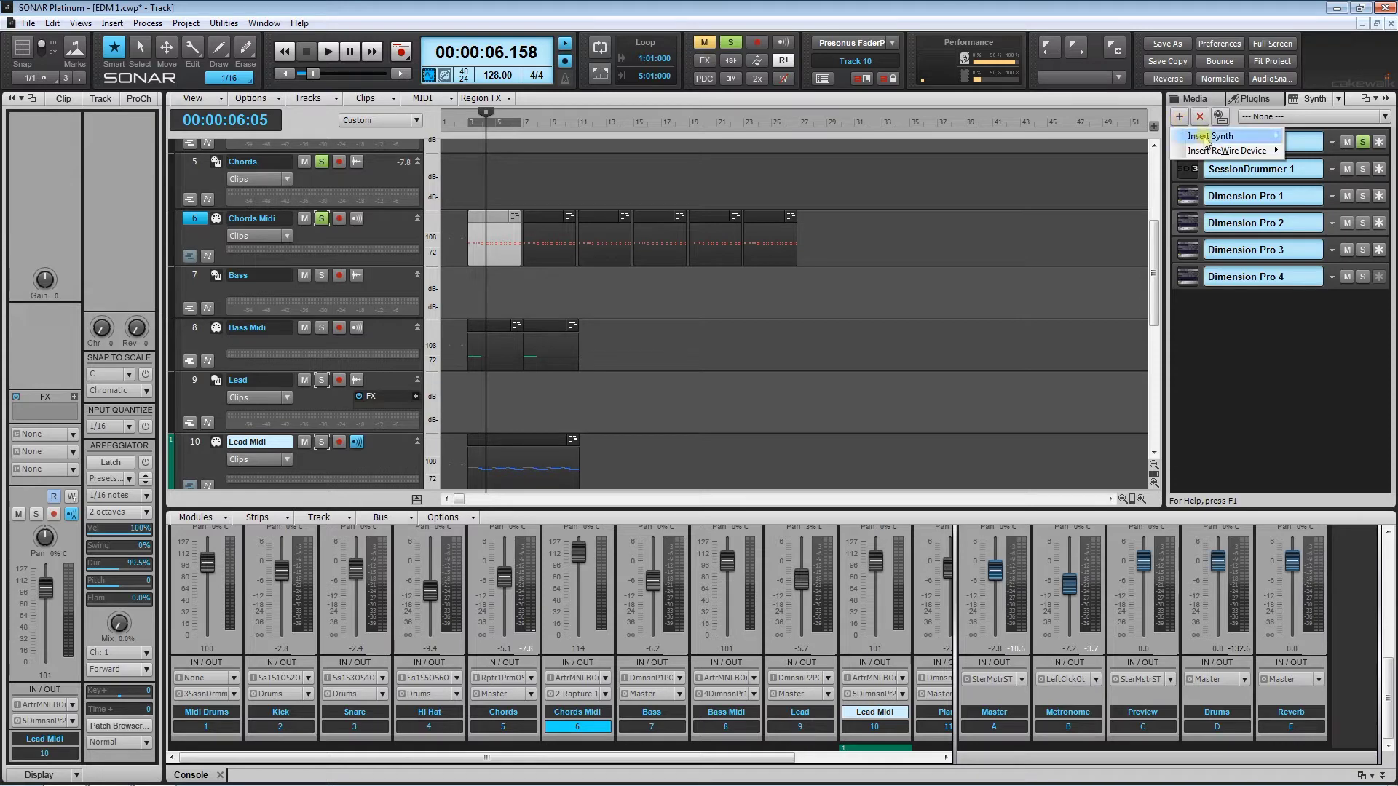
pyautogui.moveTo(1206, 140)
pyautogui.moveTo(1311, 173)
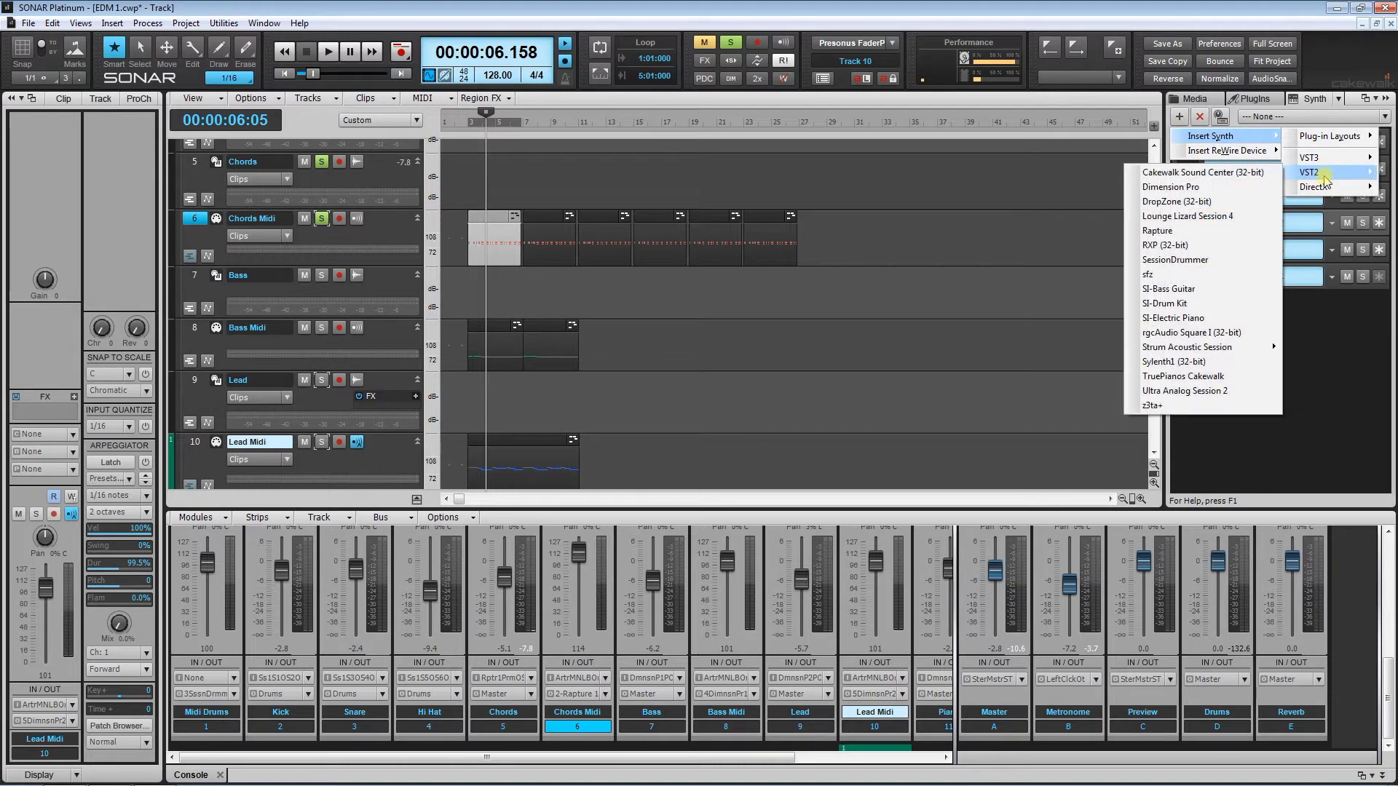
pyautogui.click(1179, 187)
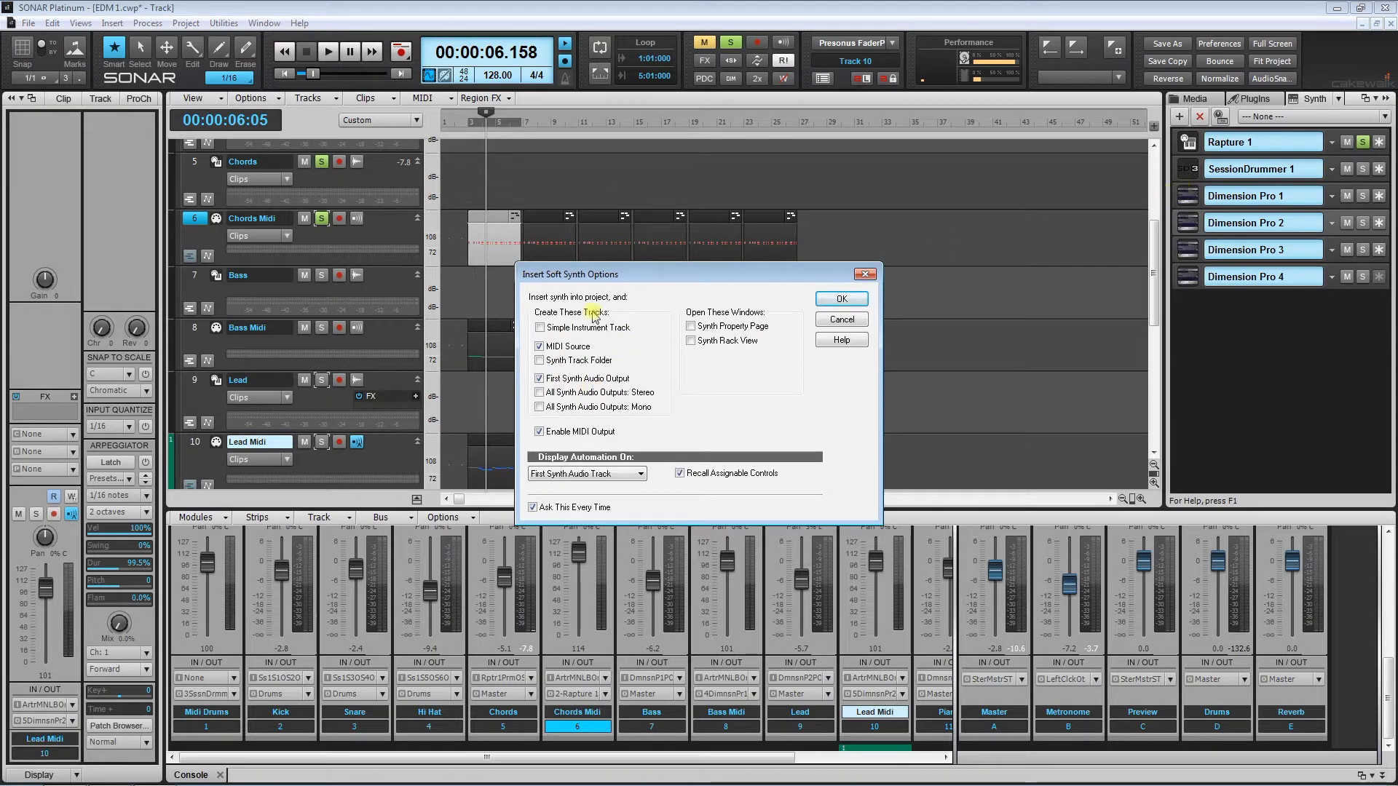
pyautogui.click(841, 300)
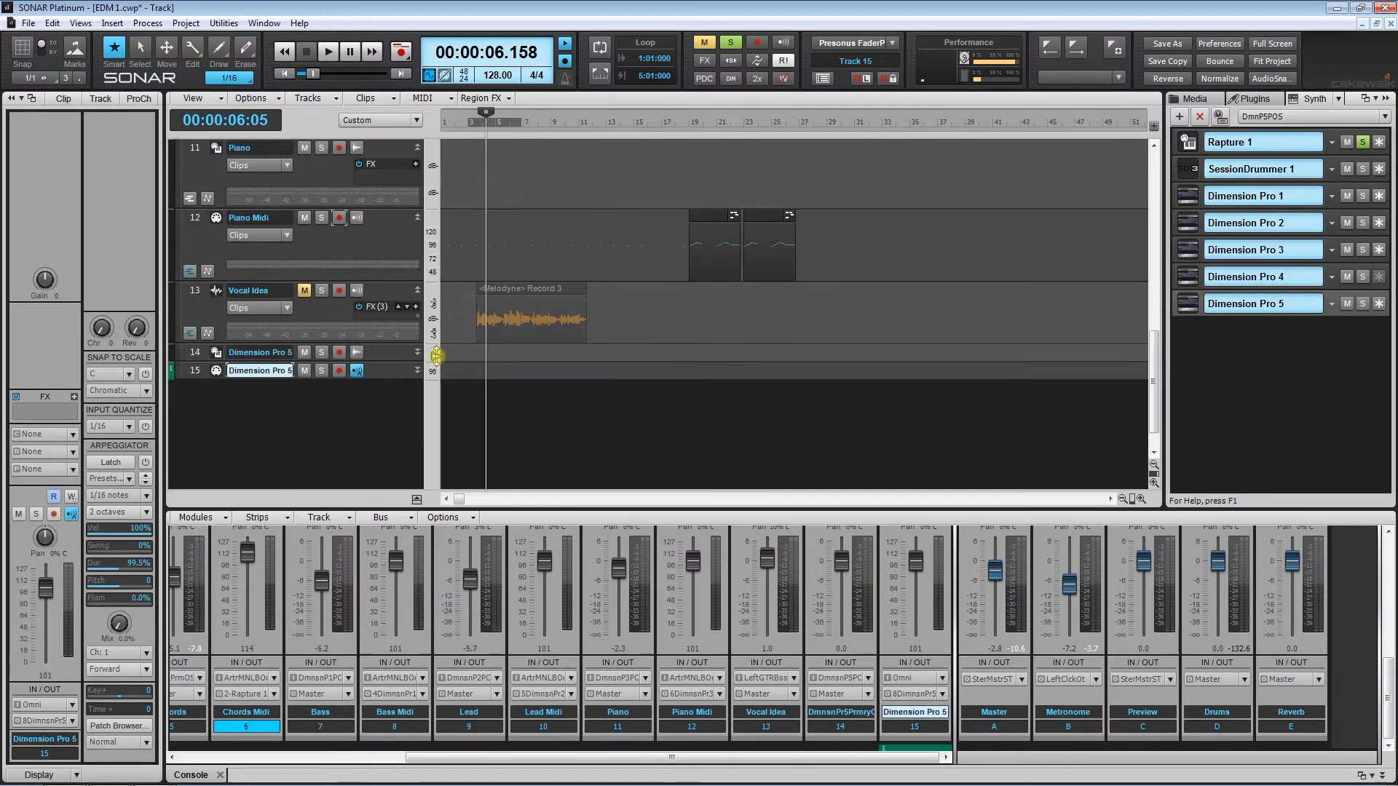
# - Expand the two new Dimension Pro 5 tracks, move the playhead back before measure 3, and turn on grid snapping
pyautogui.moveTo(405, 364); pyautogui.dragTo(391, 473)
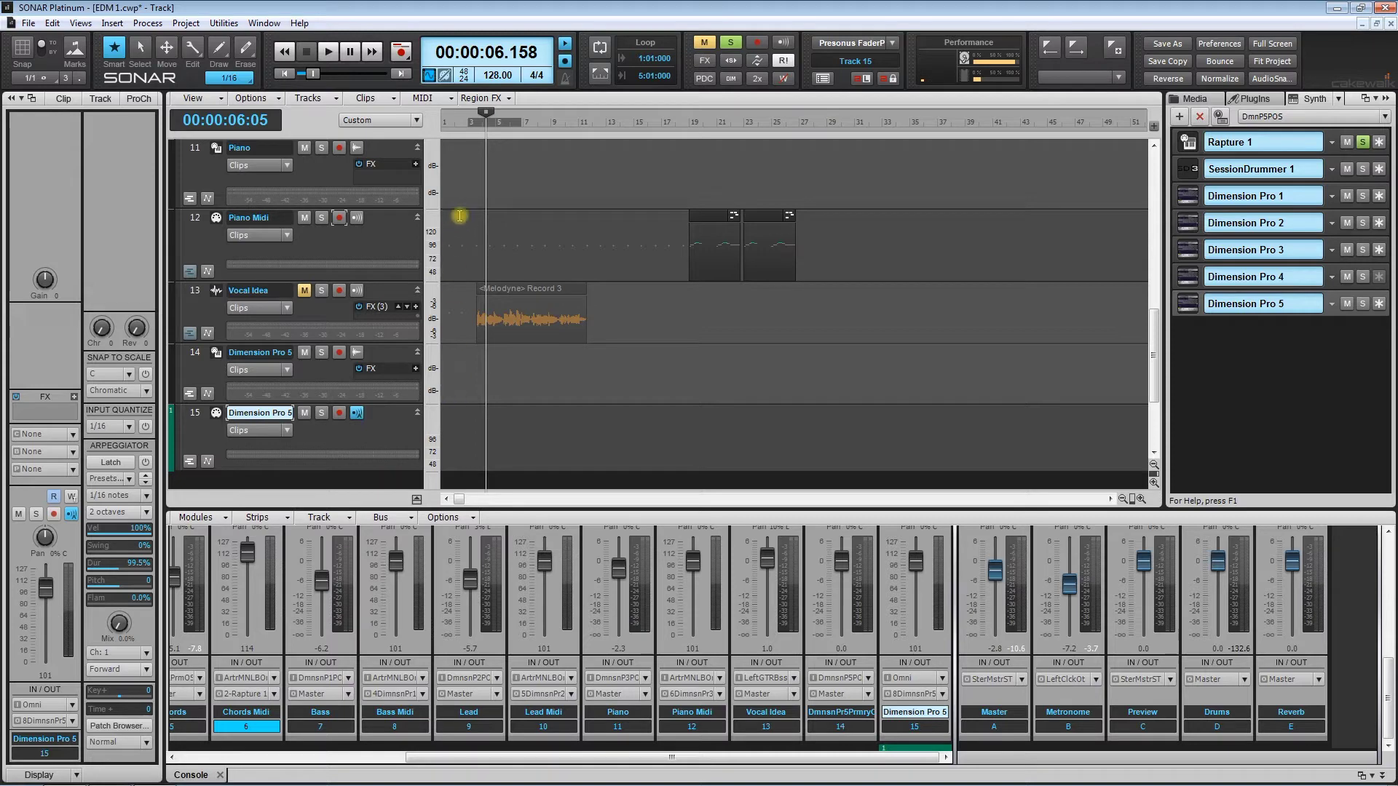
pyautogui.click(474, 171)
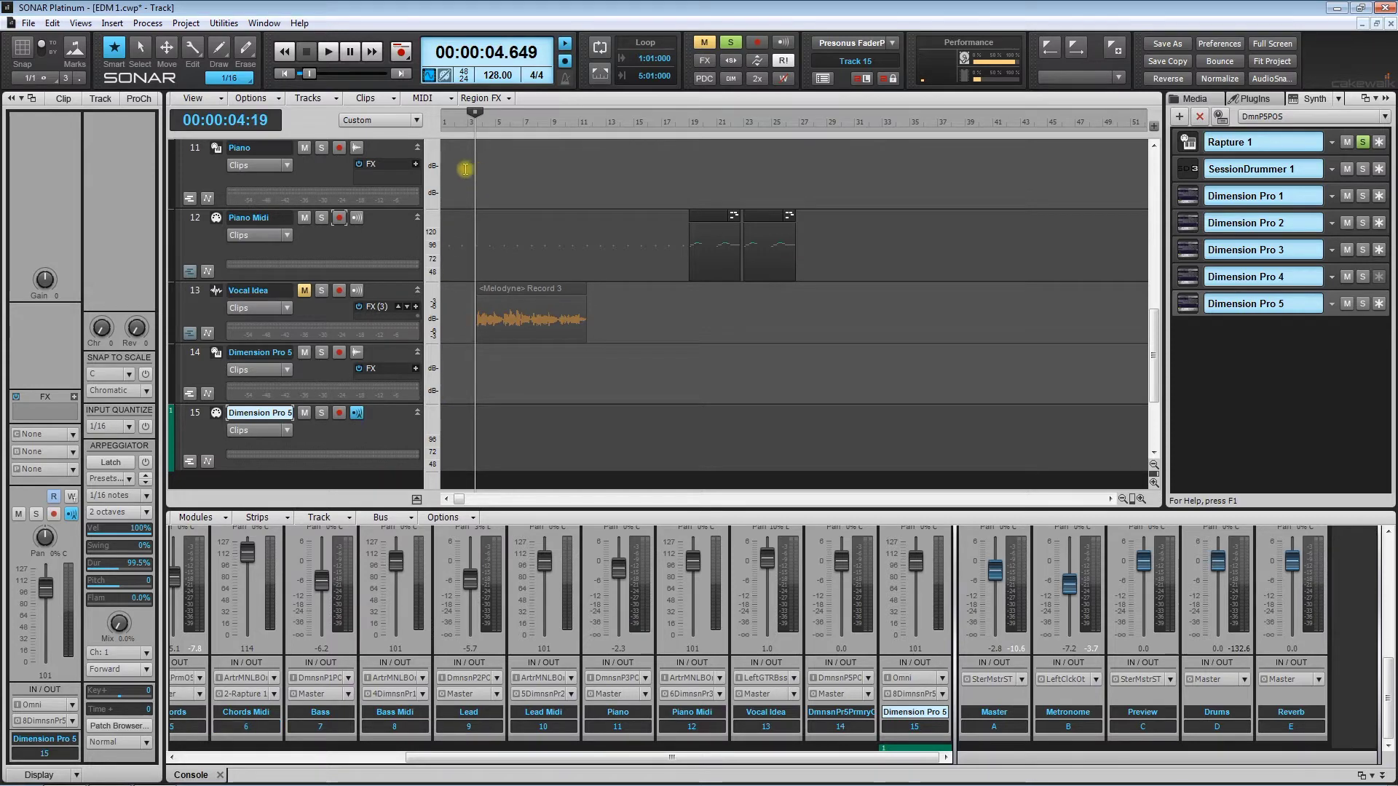
pyautogui.click(460, 168)
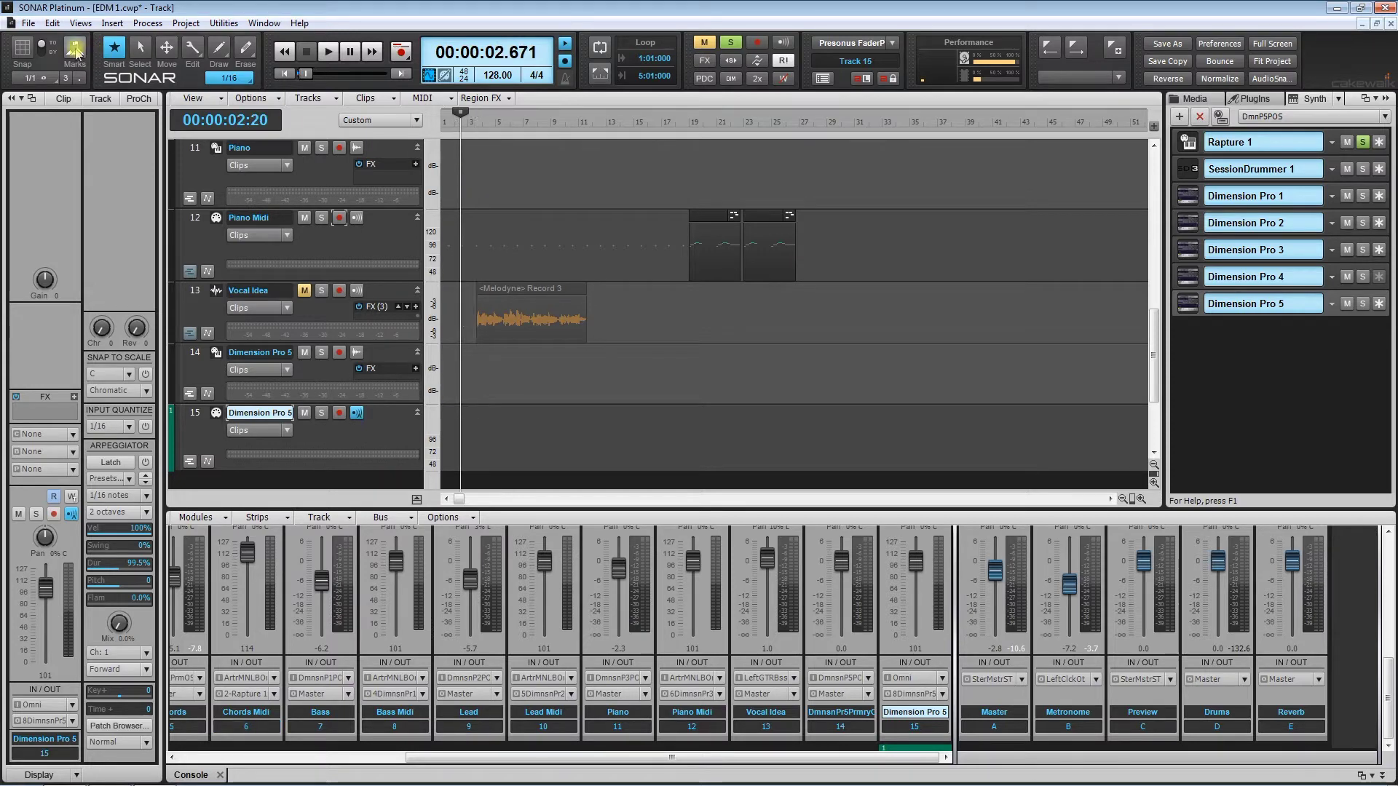
pyautogui.click(22, 48)
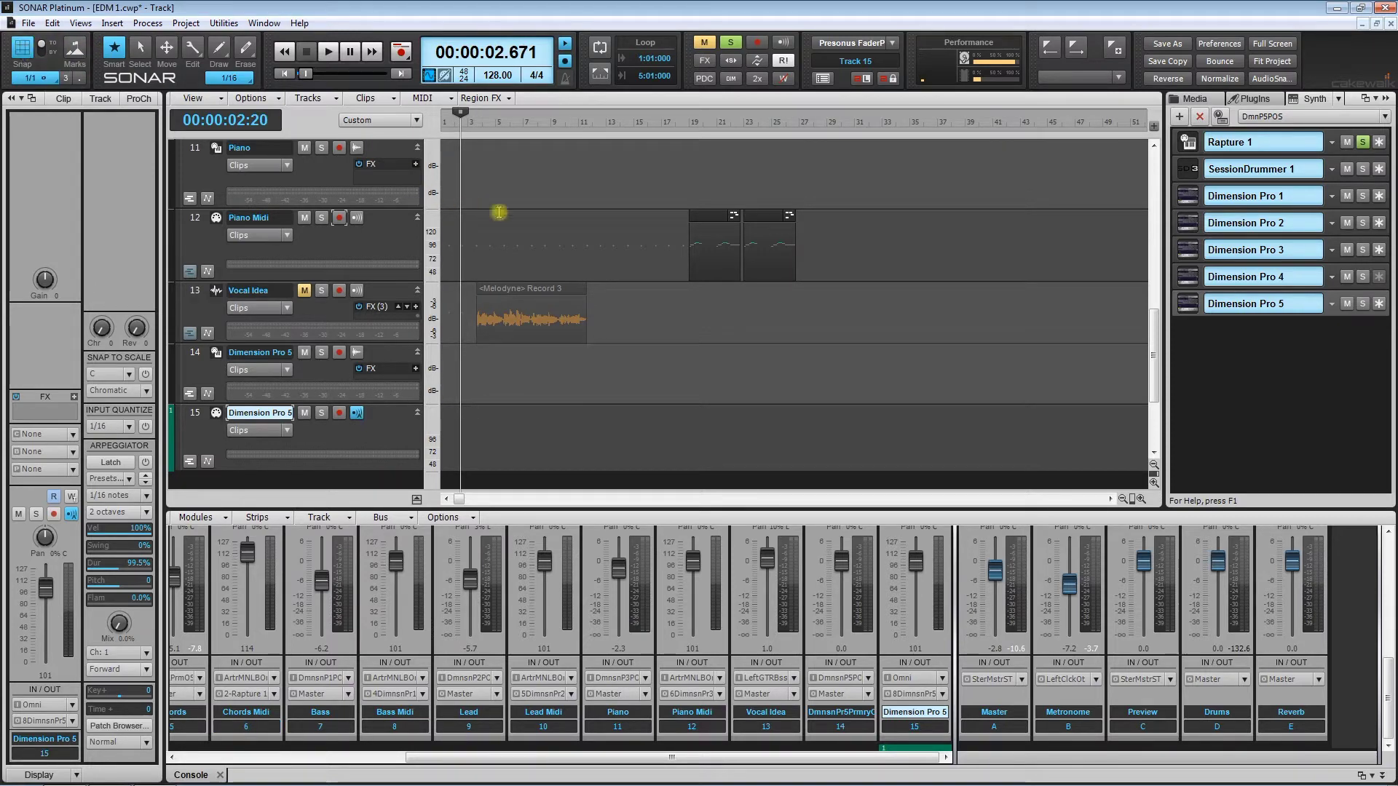
# - Paste the copied chord clip at the start of measure 3 on the Dimension Pro 5 MIDI track 15
pyautogui.moveTo(1132, 499); pyautogui.dragTo(1019, 483)
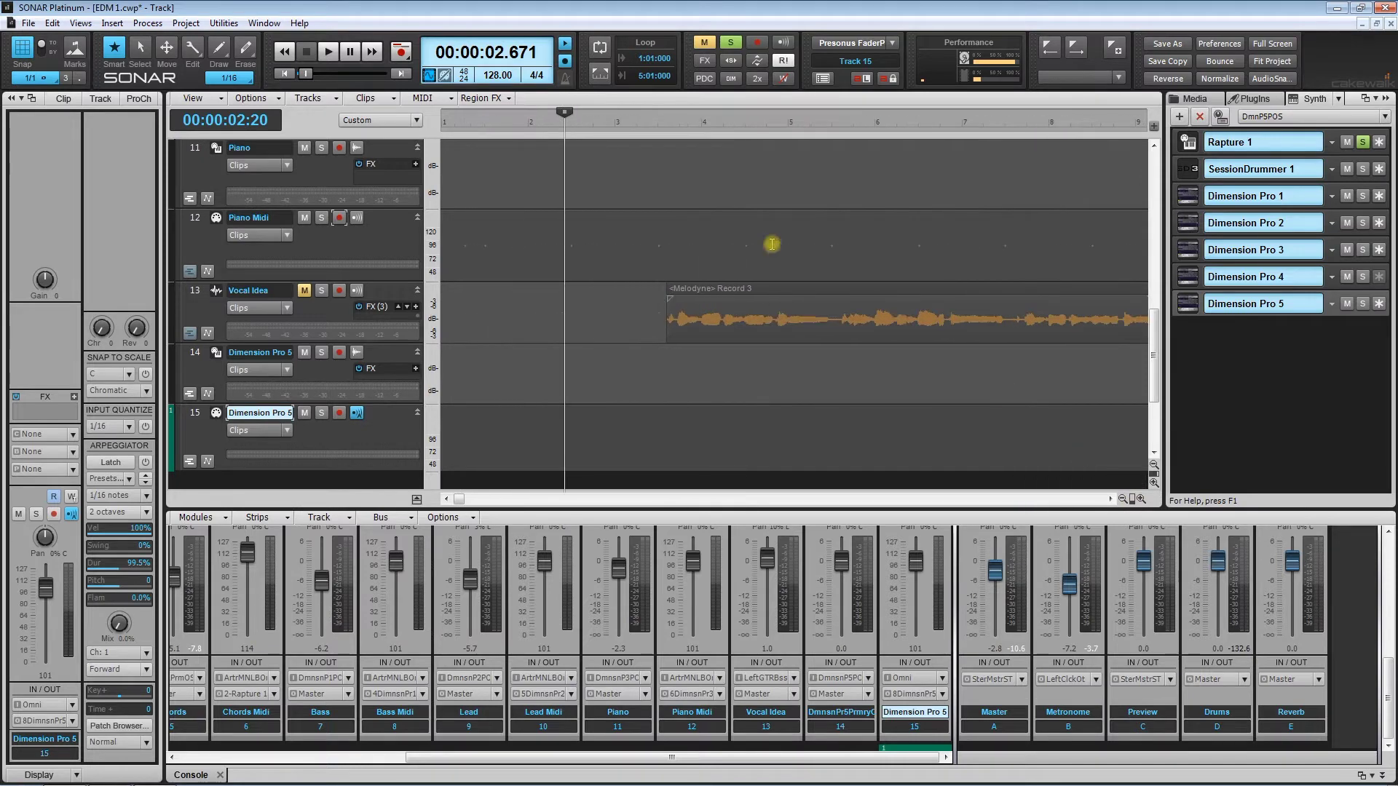
pyautogui.click(526, 159)
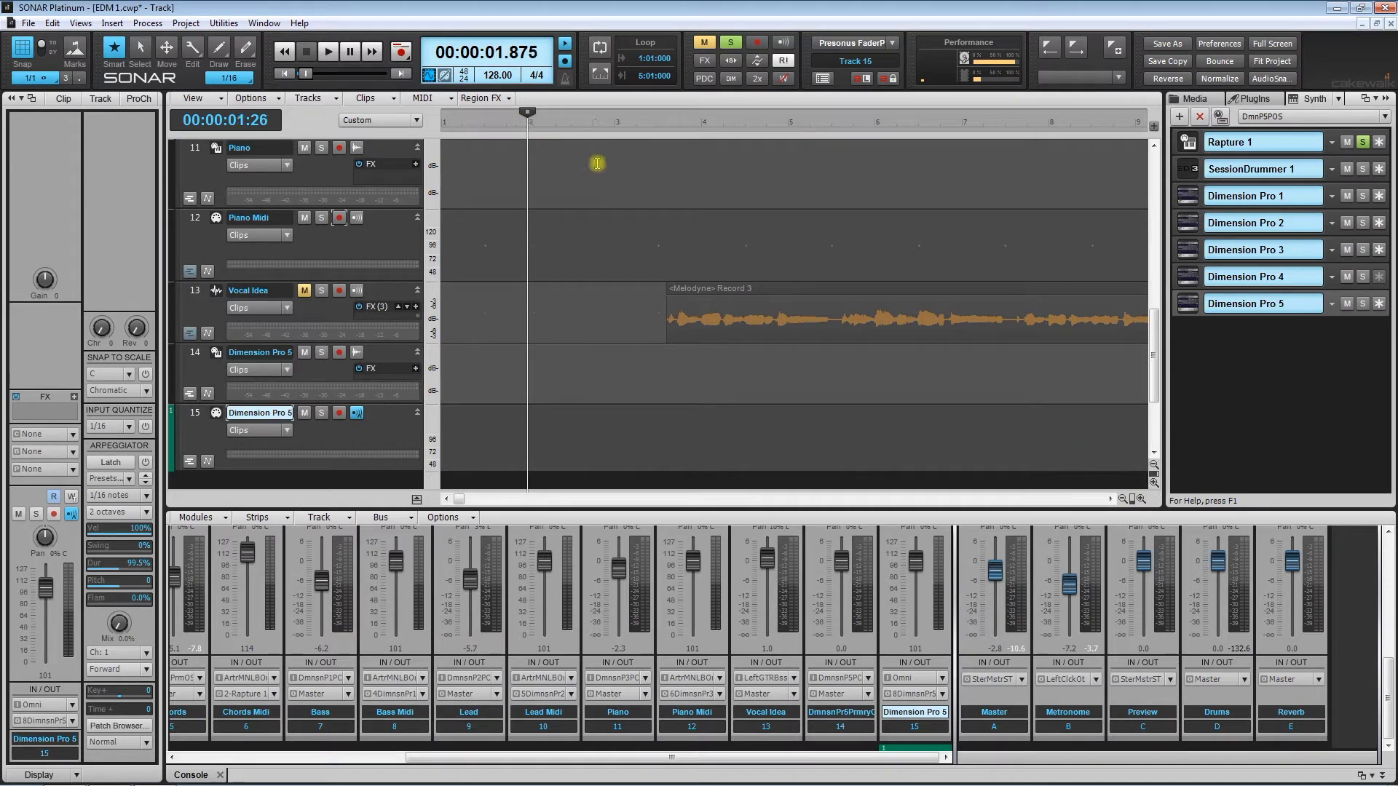
pyautogui.press('space')
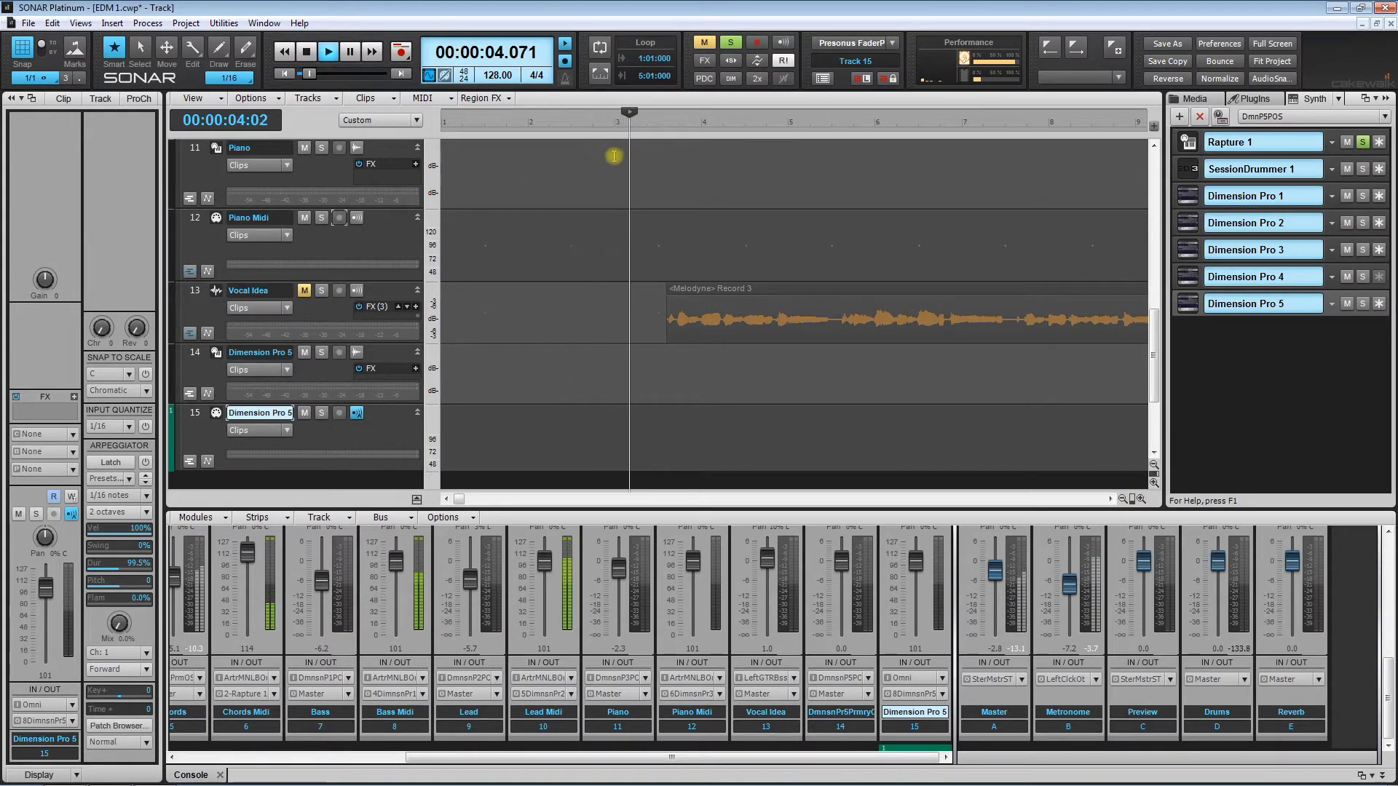
pyautogui.click(616, 155)
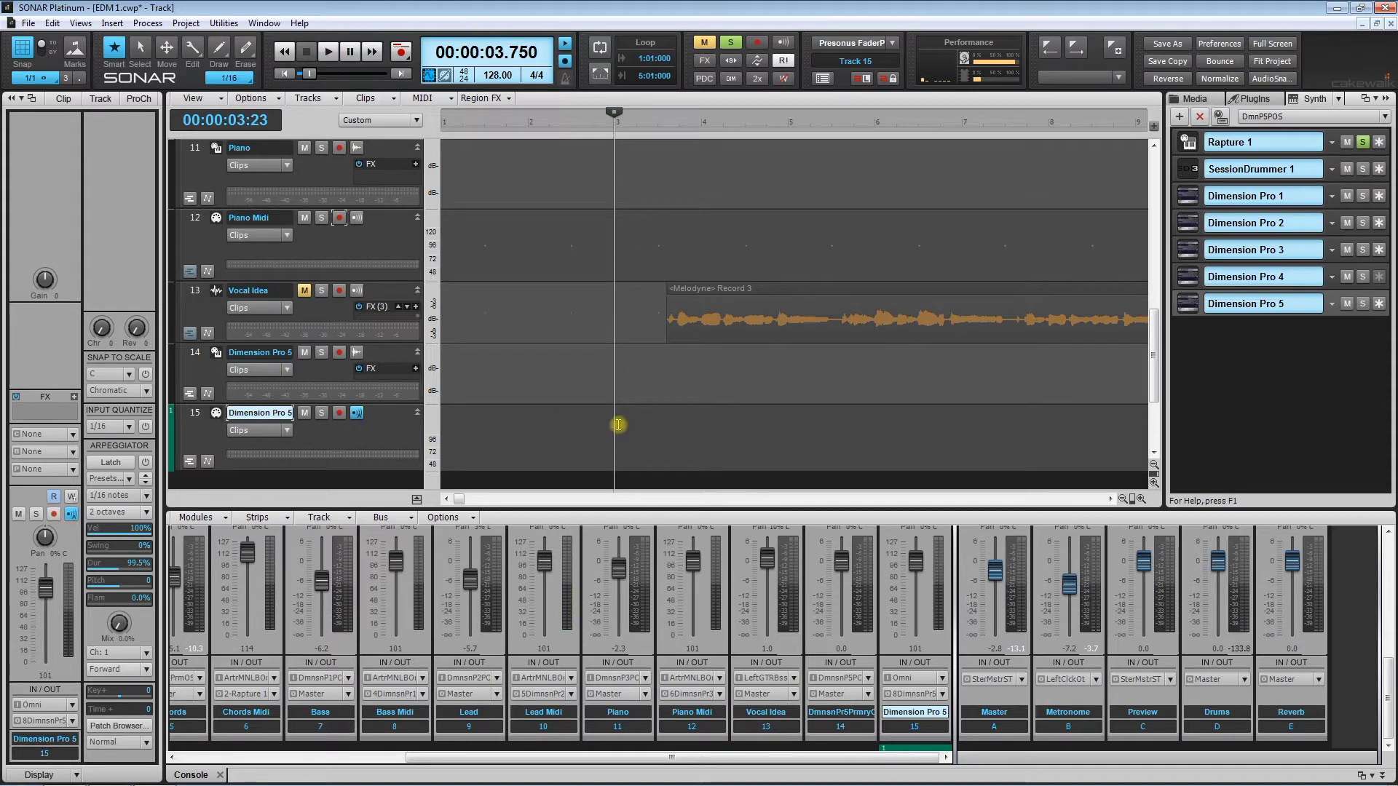
pyautogui.click(194, 416)
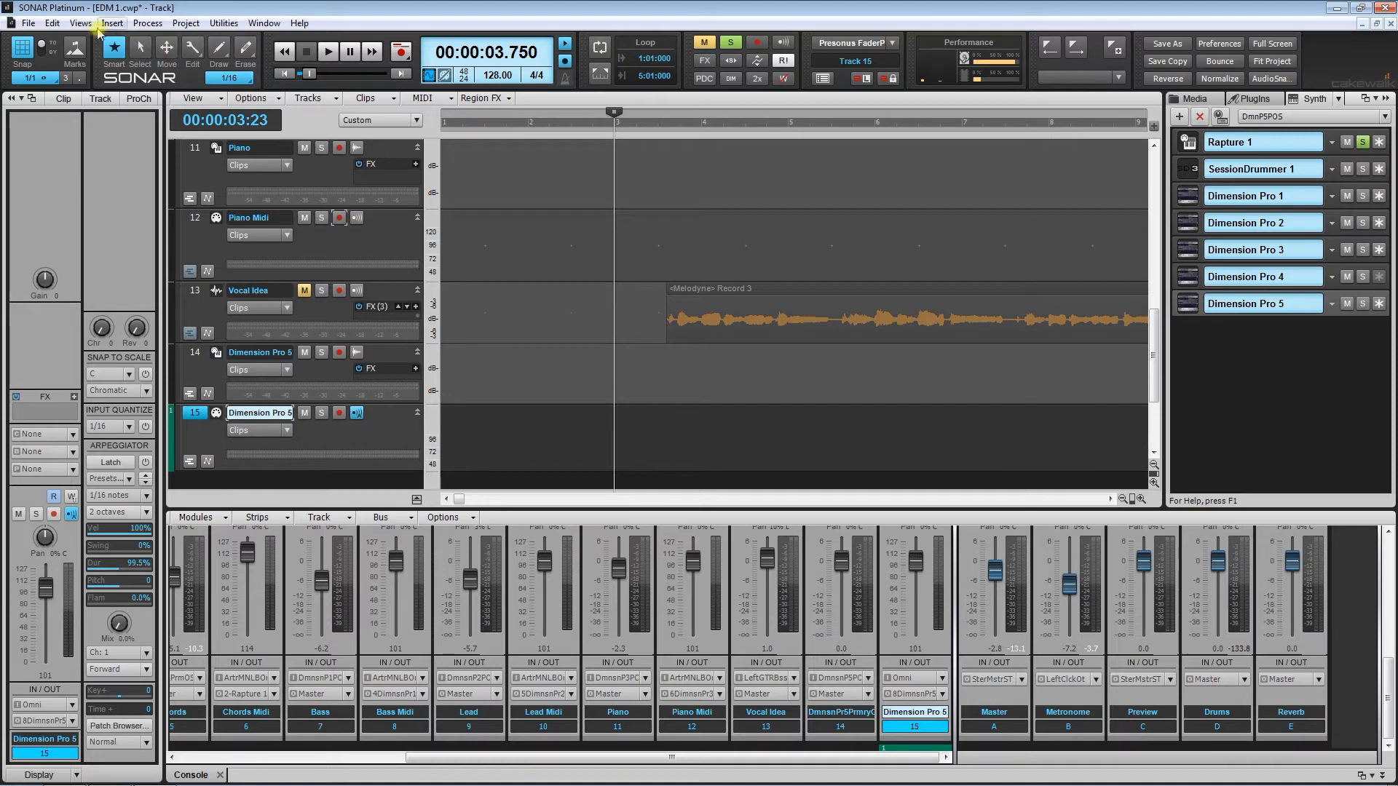
pyautogui.click(52, 24)
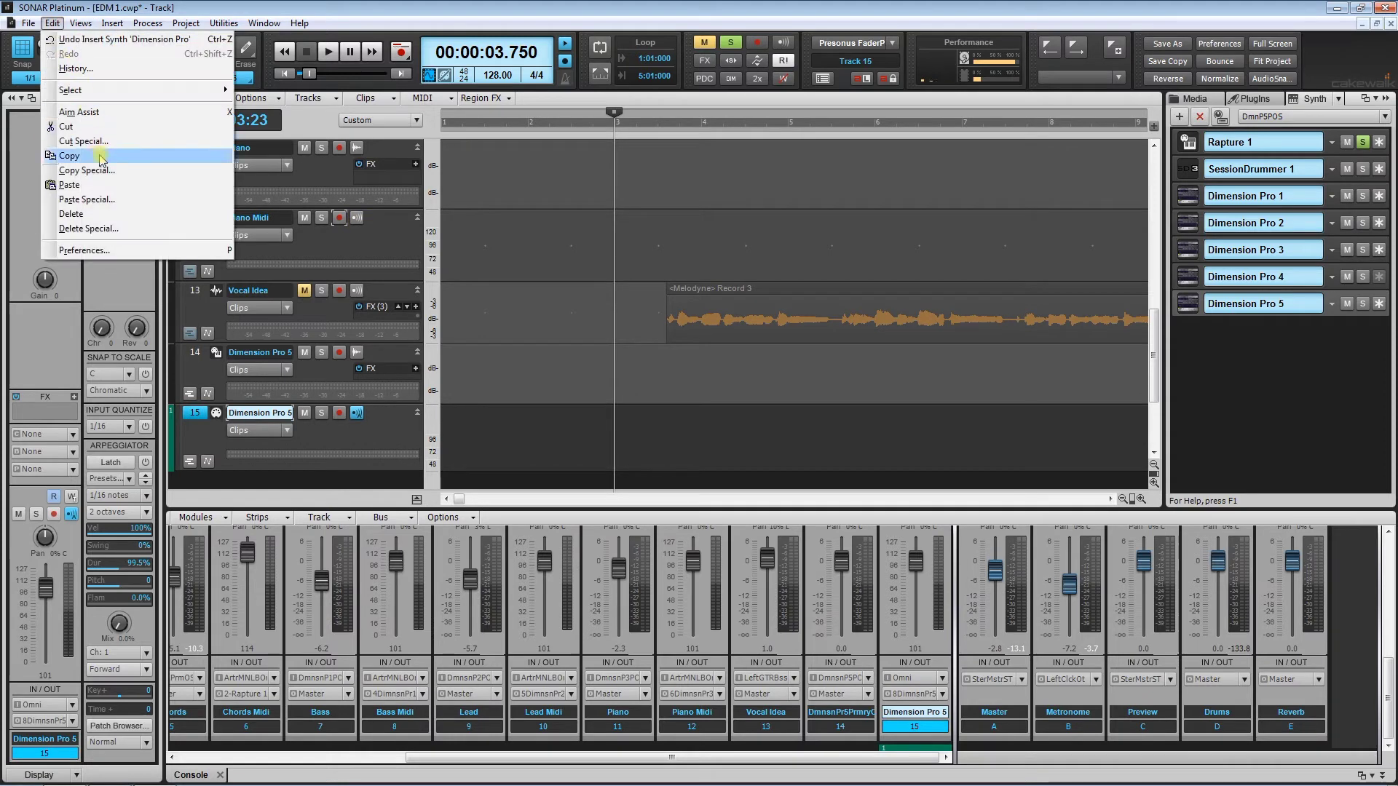
pyautogui.click(71, 184)
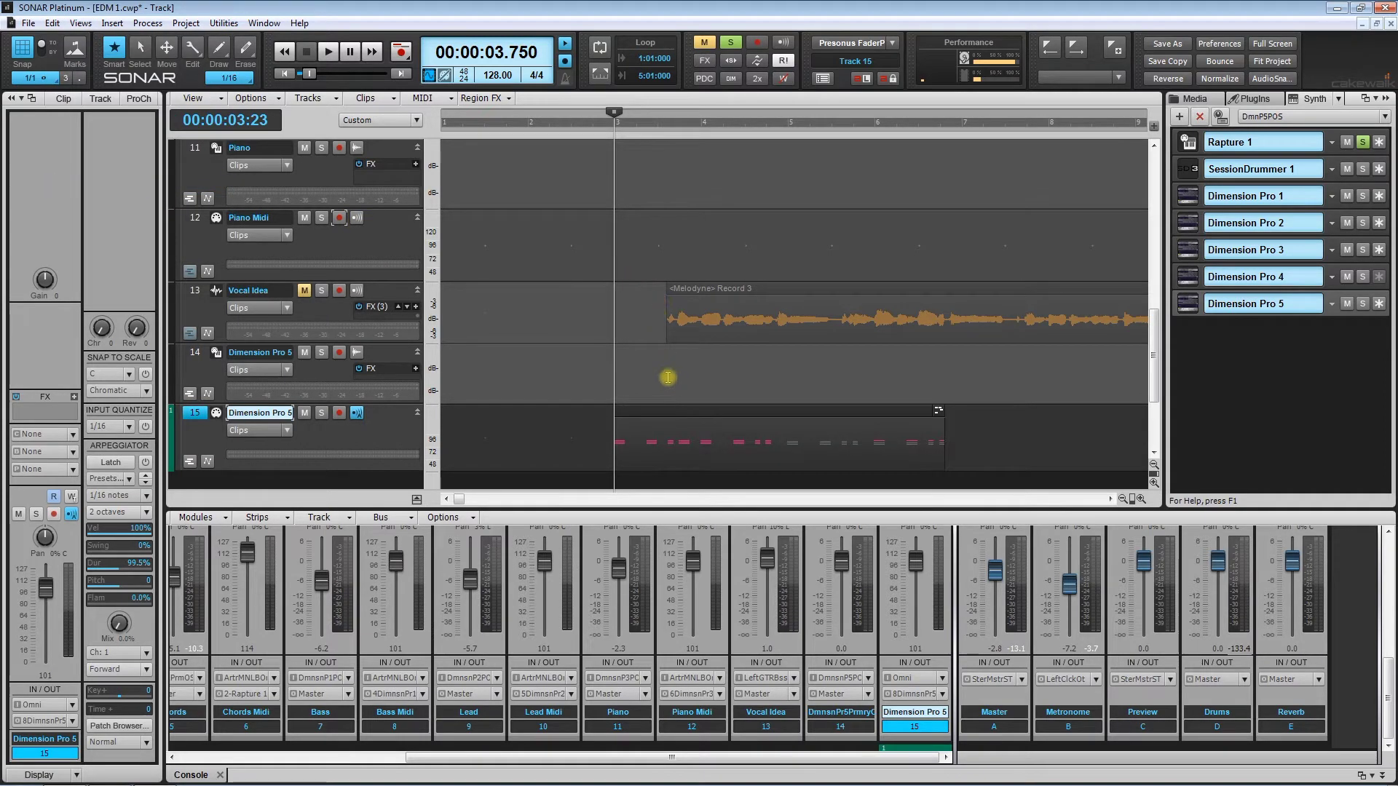
# - Solo the new Dimension Pro 5 track and load its Trance Pad 1 program from the 21 - Techno & Trance category
pyautogui.click(320, 353)
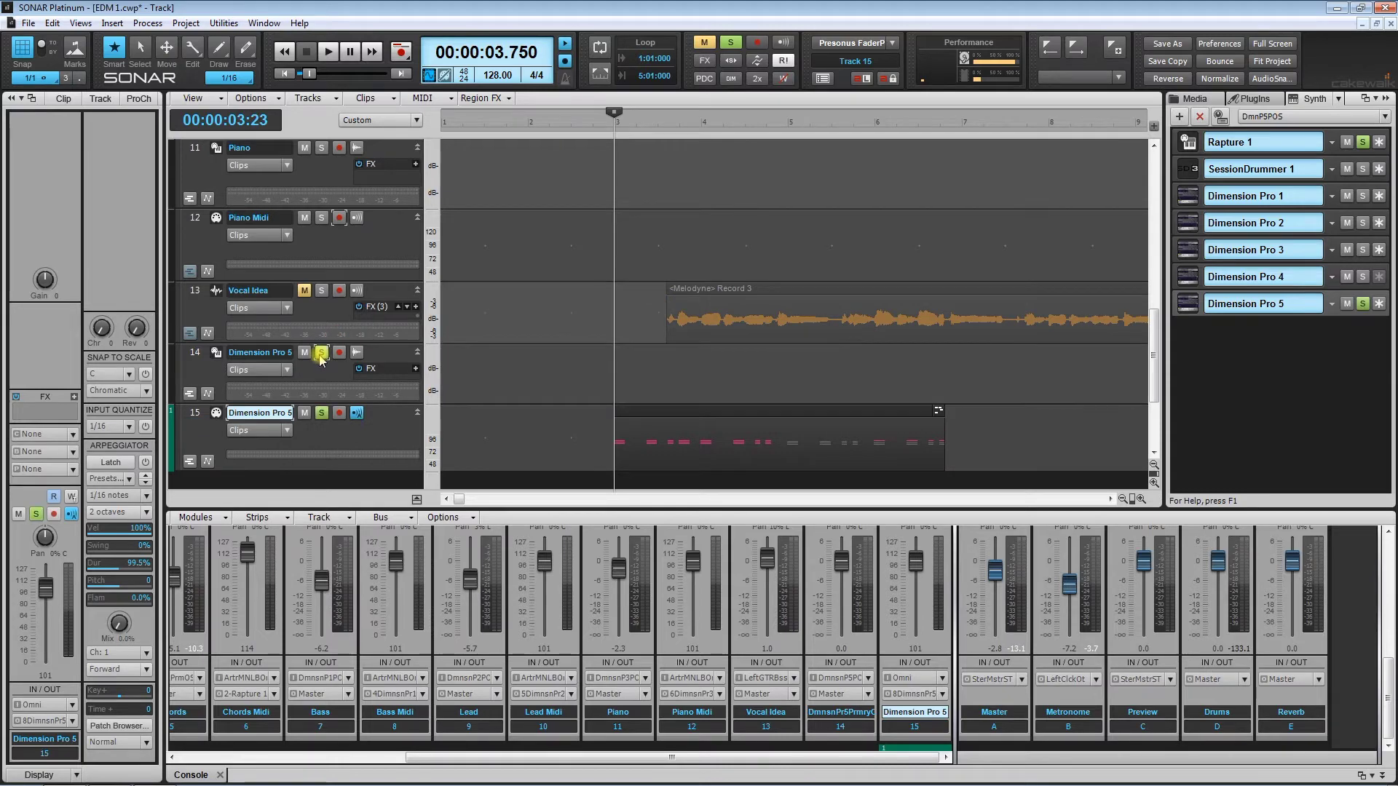
pyautogui.click(1192, 304)
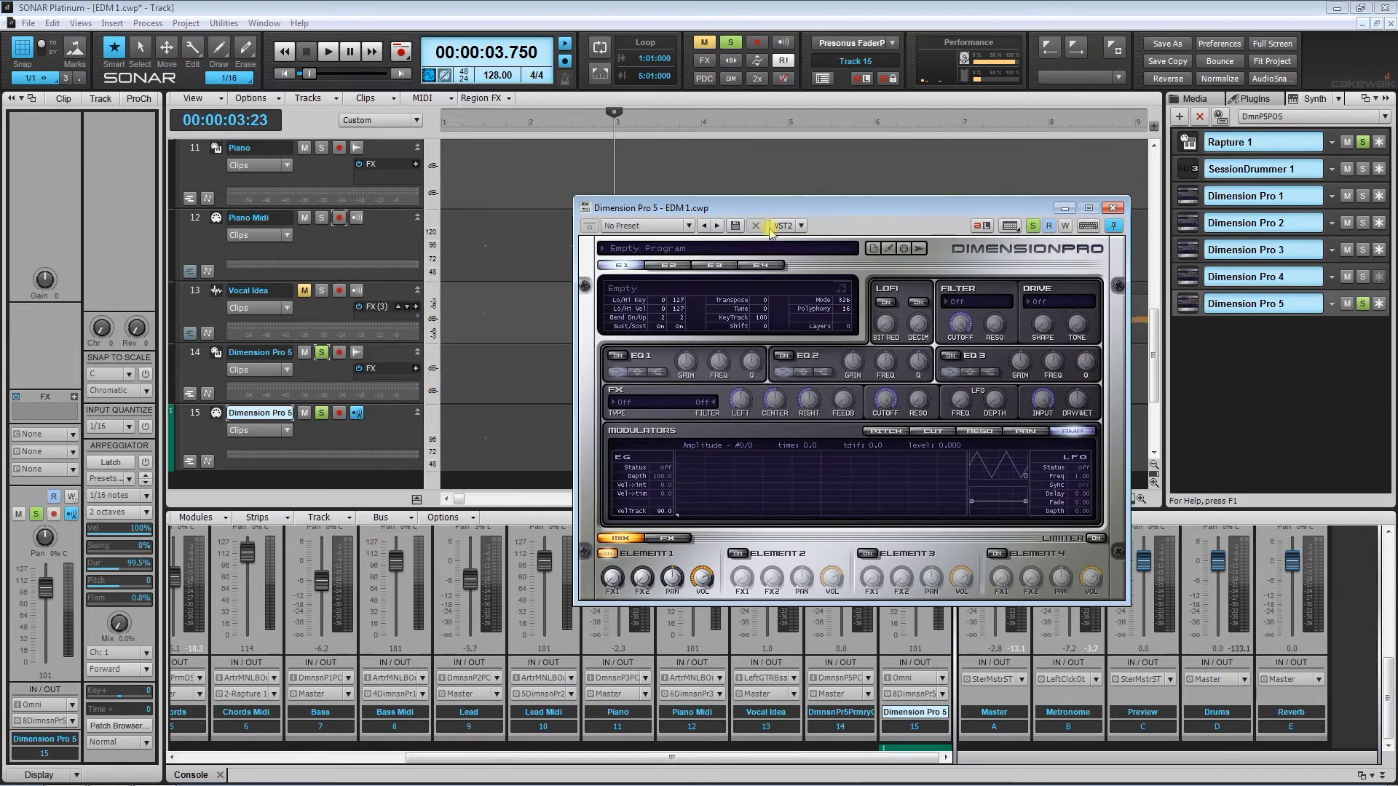
pyautogui.moveTo(810, 211); pyautogui.dragTo(706, 208)
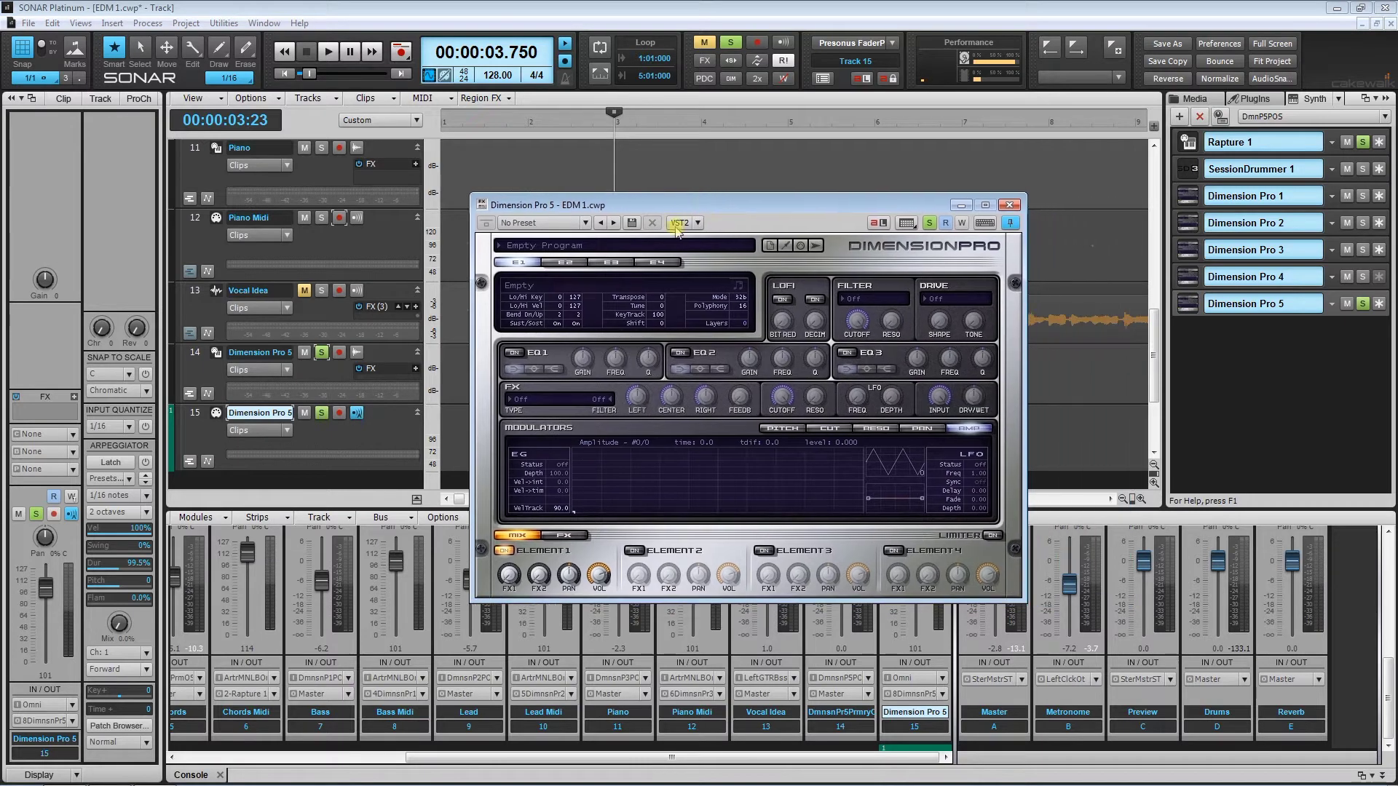
pyautogui.click(572, 248)
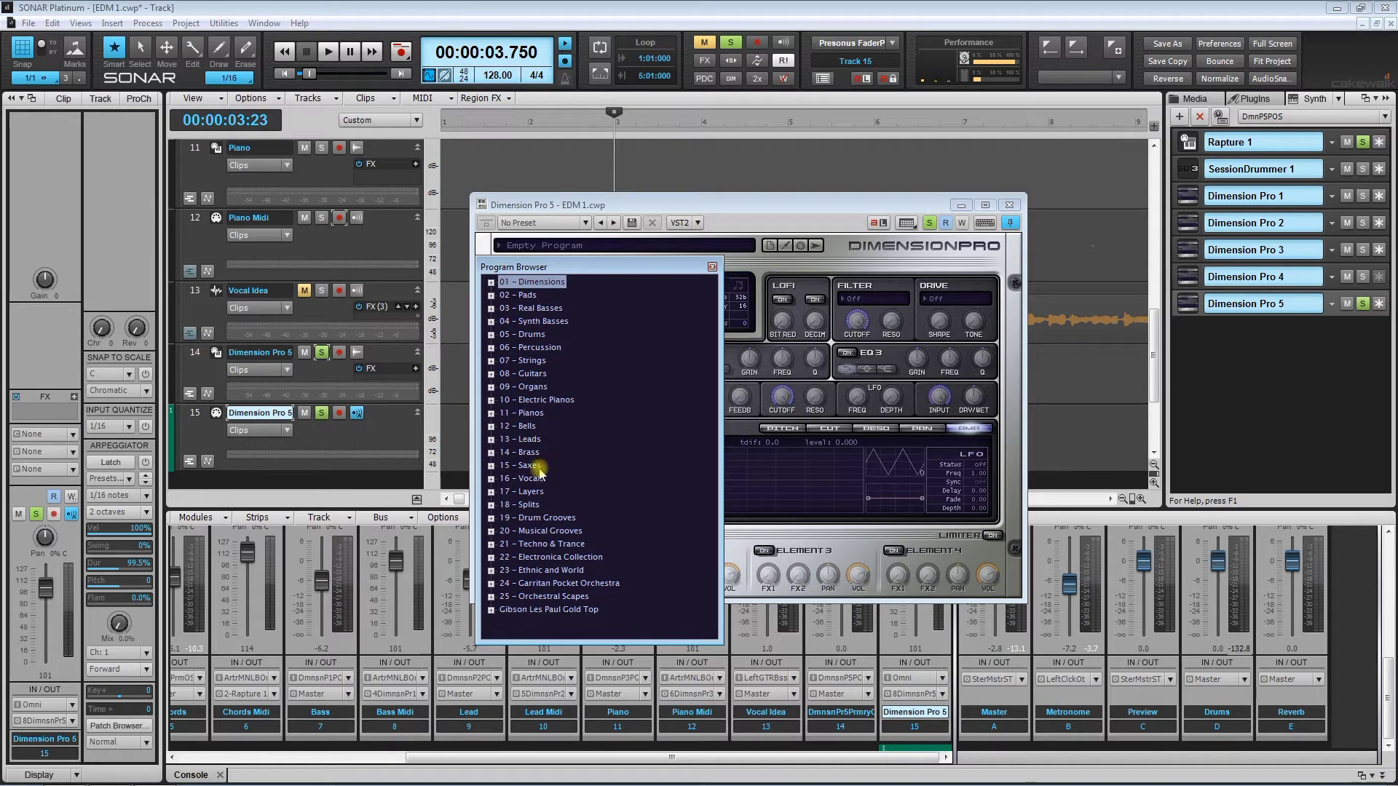
pyautogui.doubleClick(547, 535)
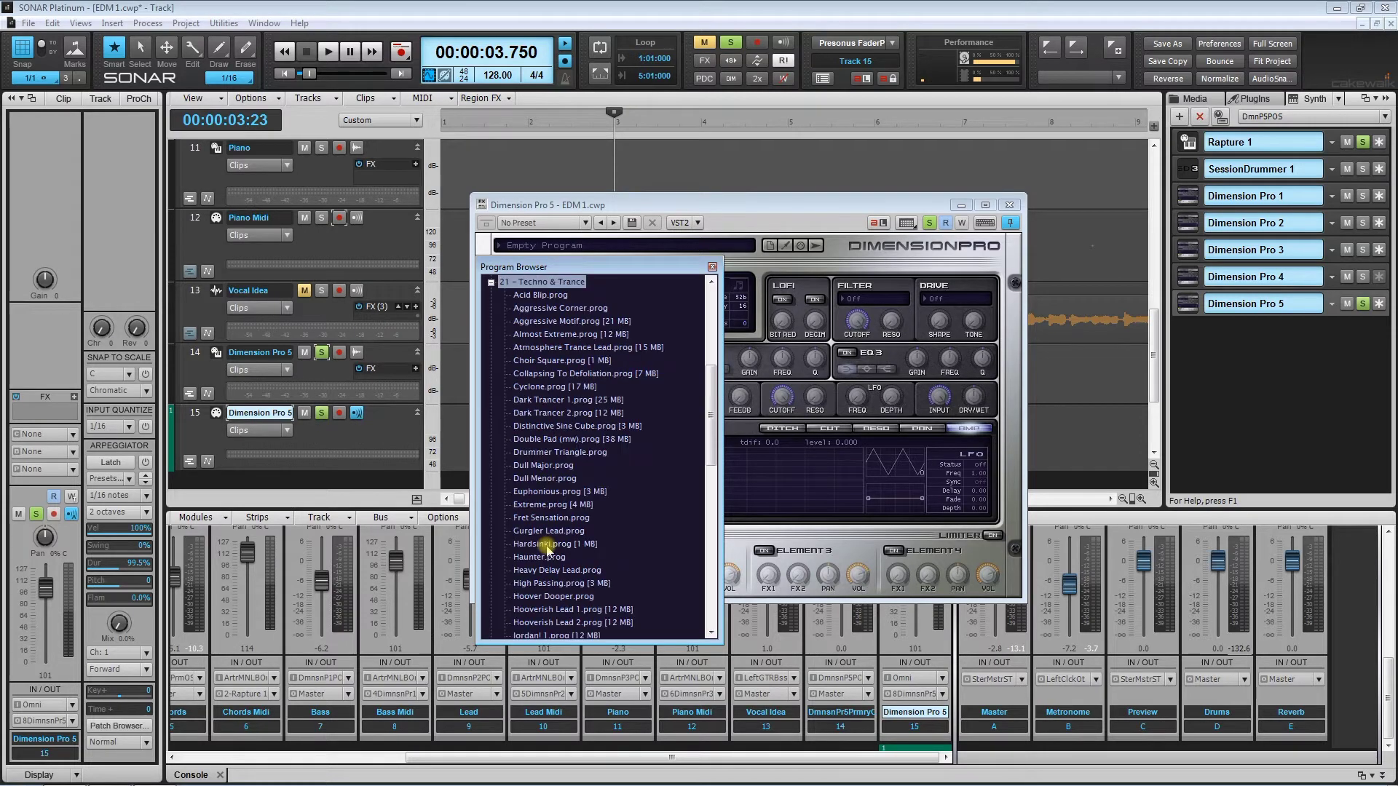
pyautogui.scroll(-5, 548, 546)
pyautogui.scroll(-10, 547, 547)
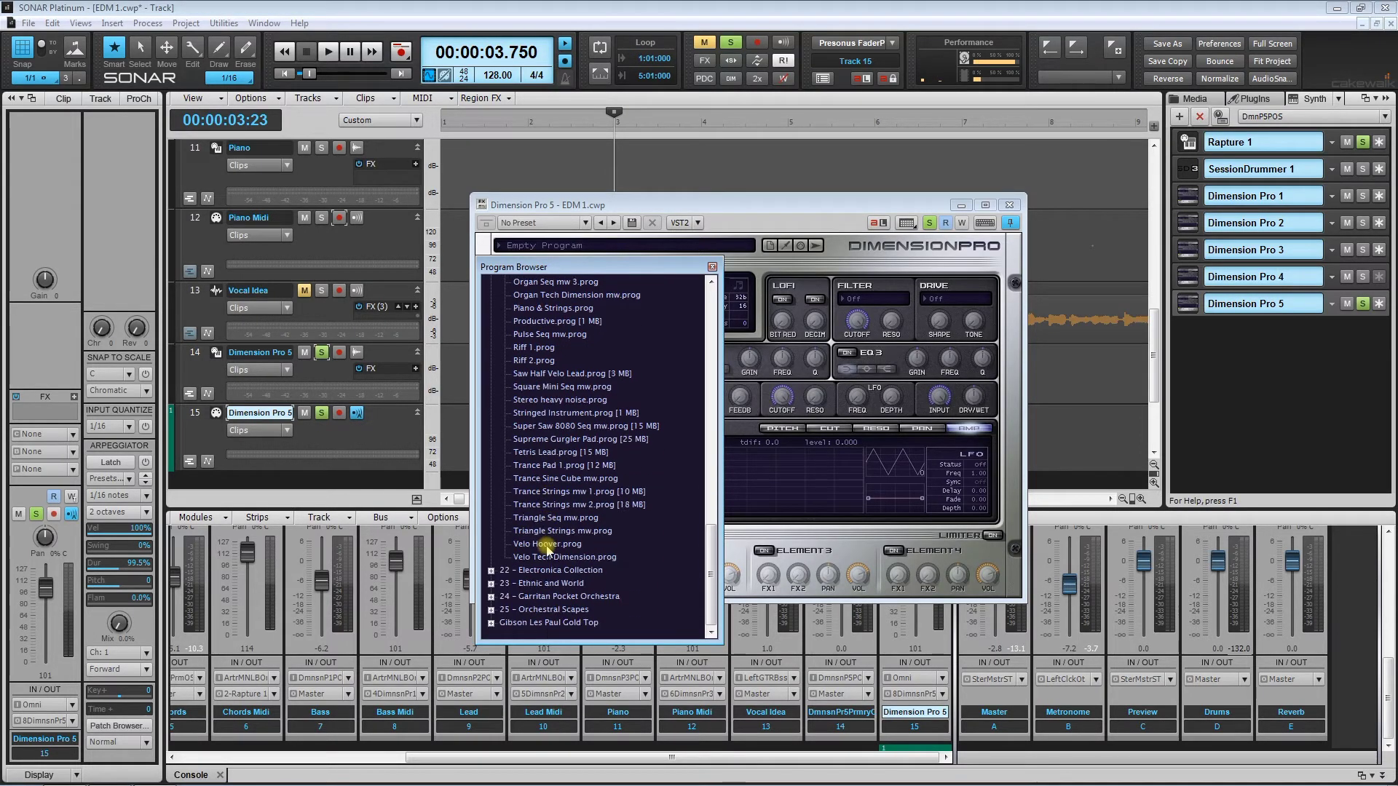
pyautogui.click(544, 466)
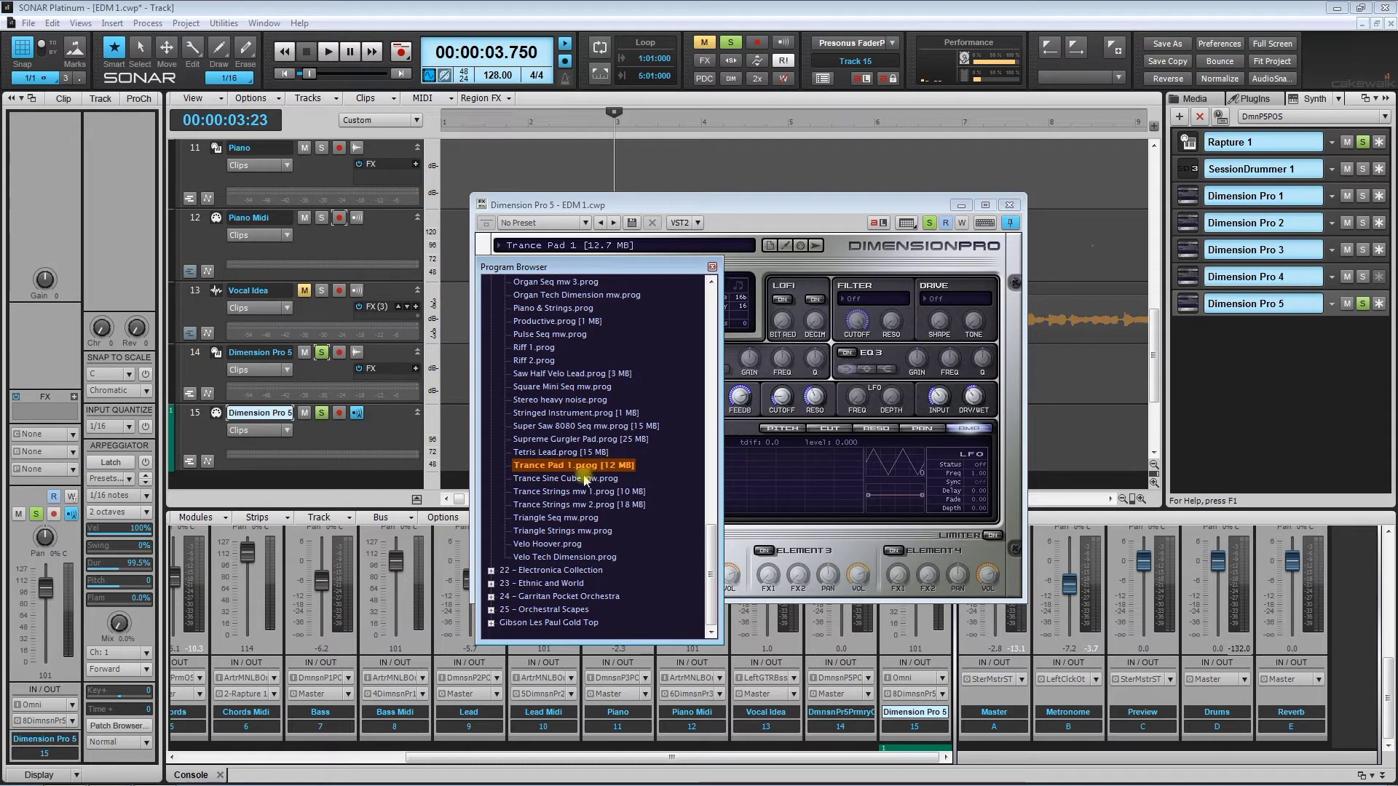
pyautogui.click(1015, 205)
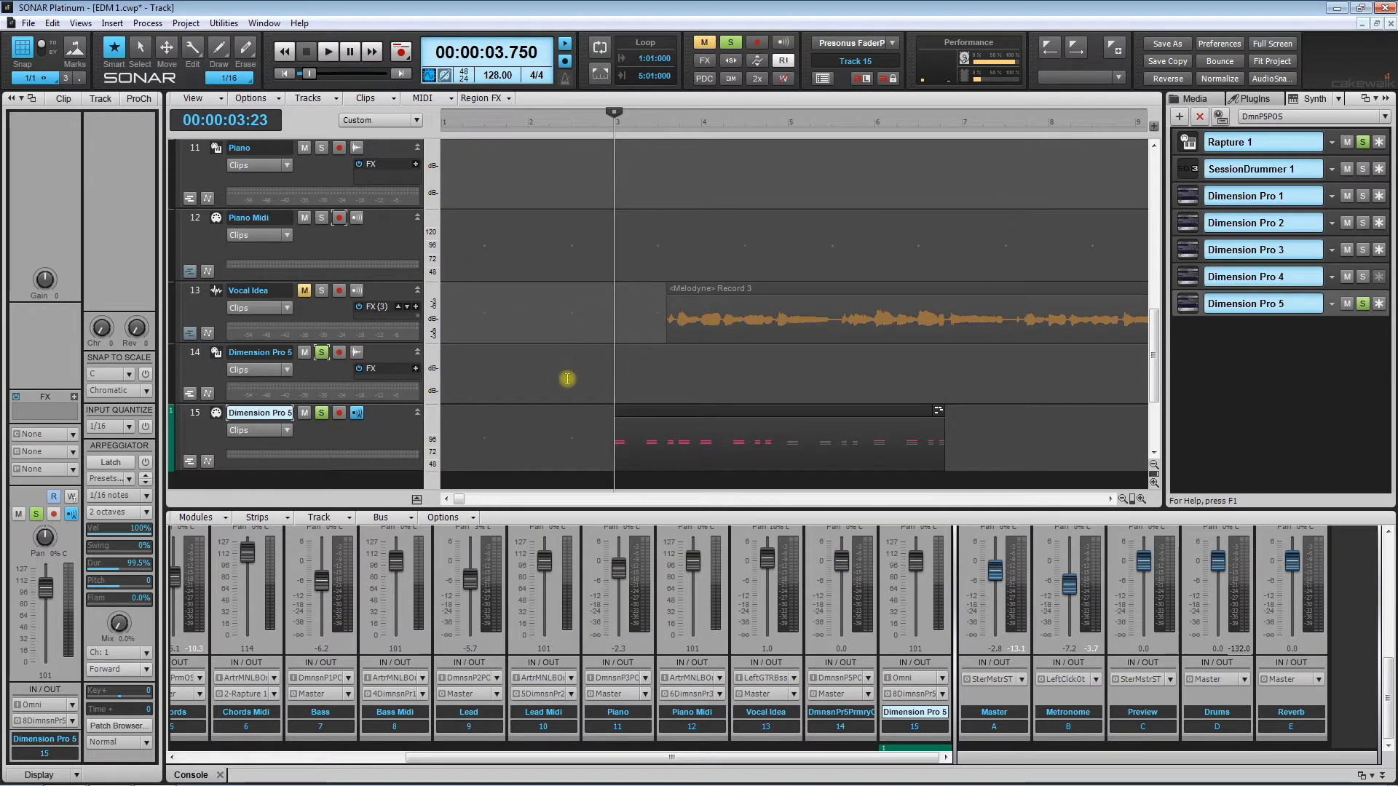
# - Play back the soloed Dimension Pro 5 track from measure 3, then return the playhead to measure 3
pyautogui.click(320, 354)
pyautogui.click(320, 354)
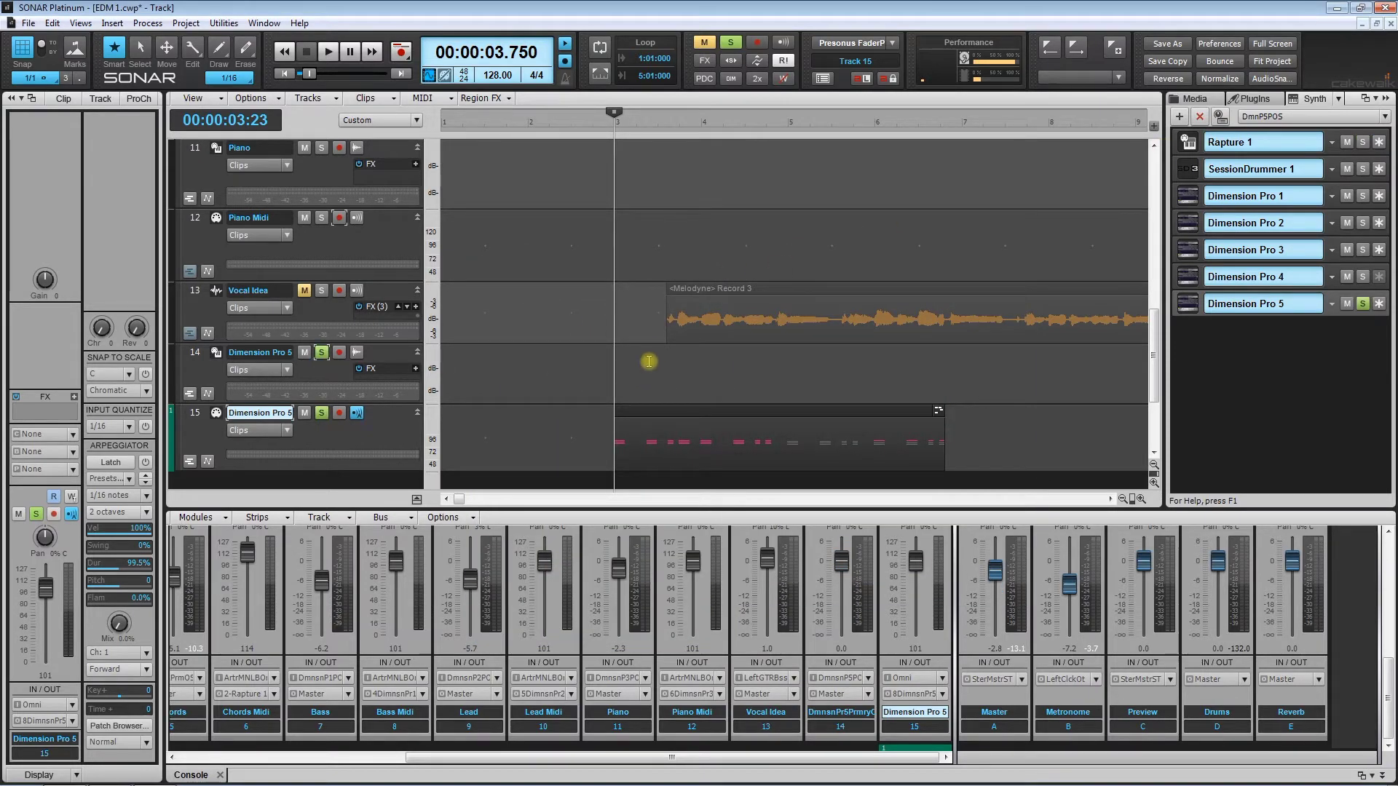
pyautogui.press('space')
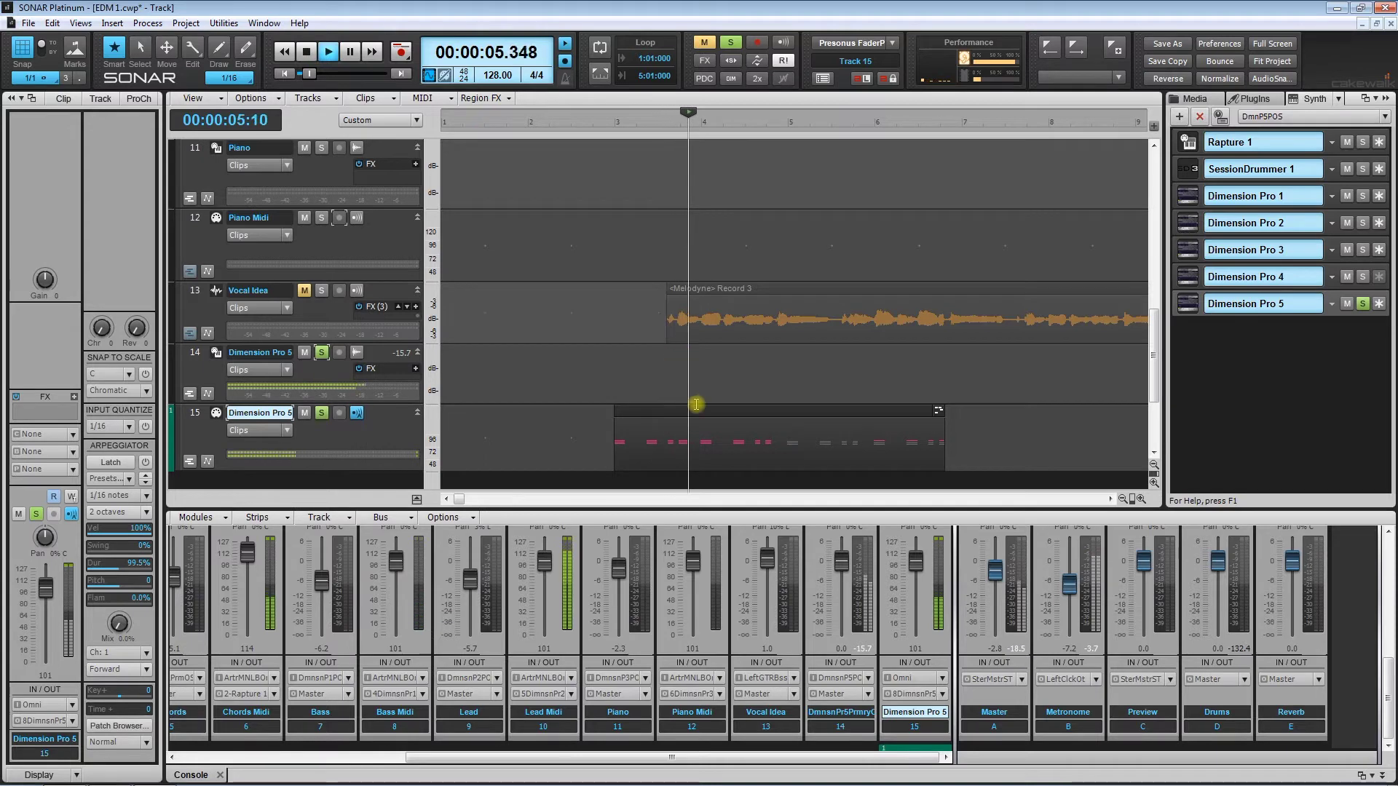
pyautogui.press('space')
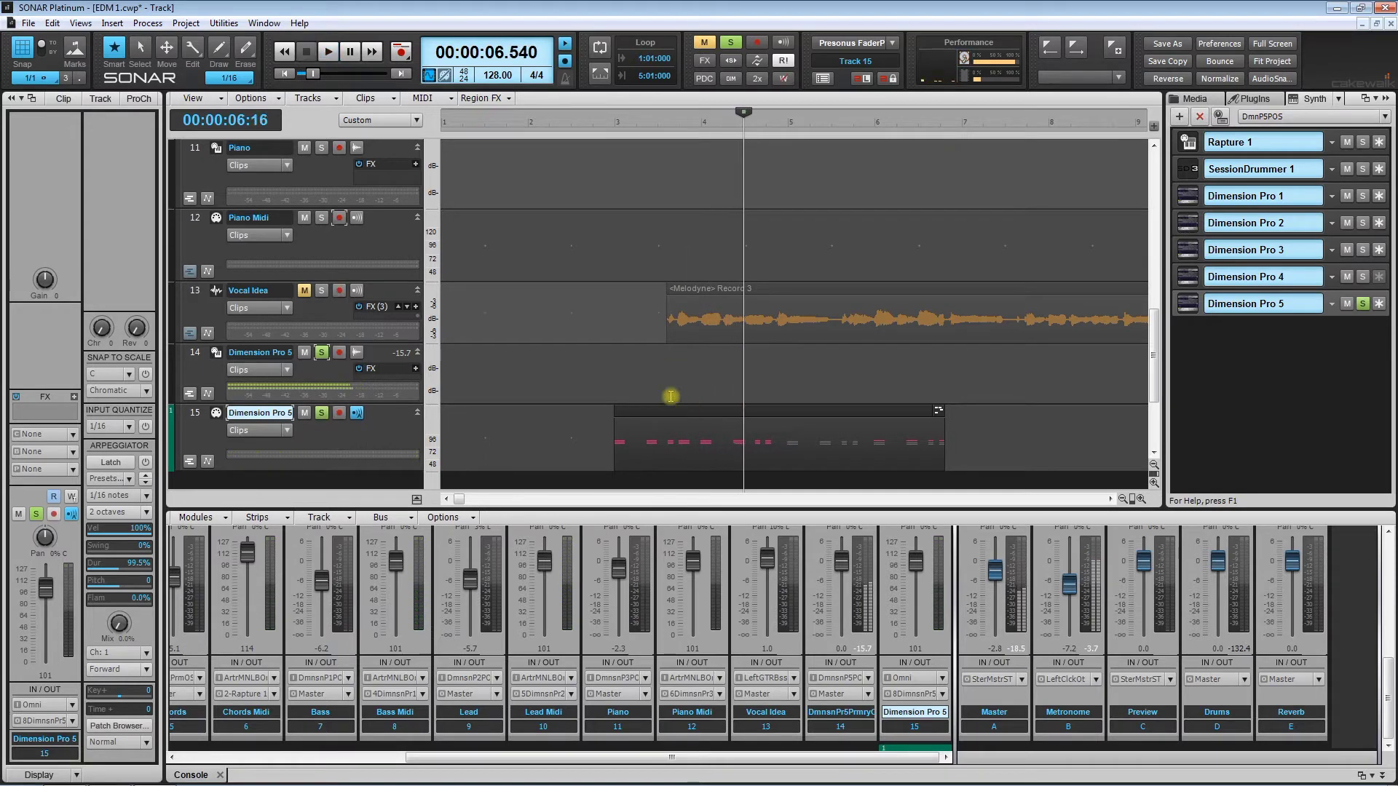
pyautogui.click(606, 379)
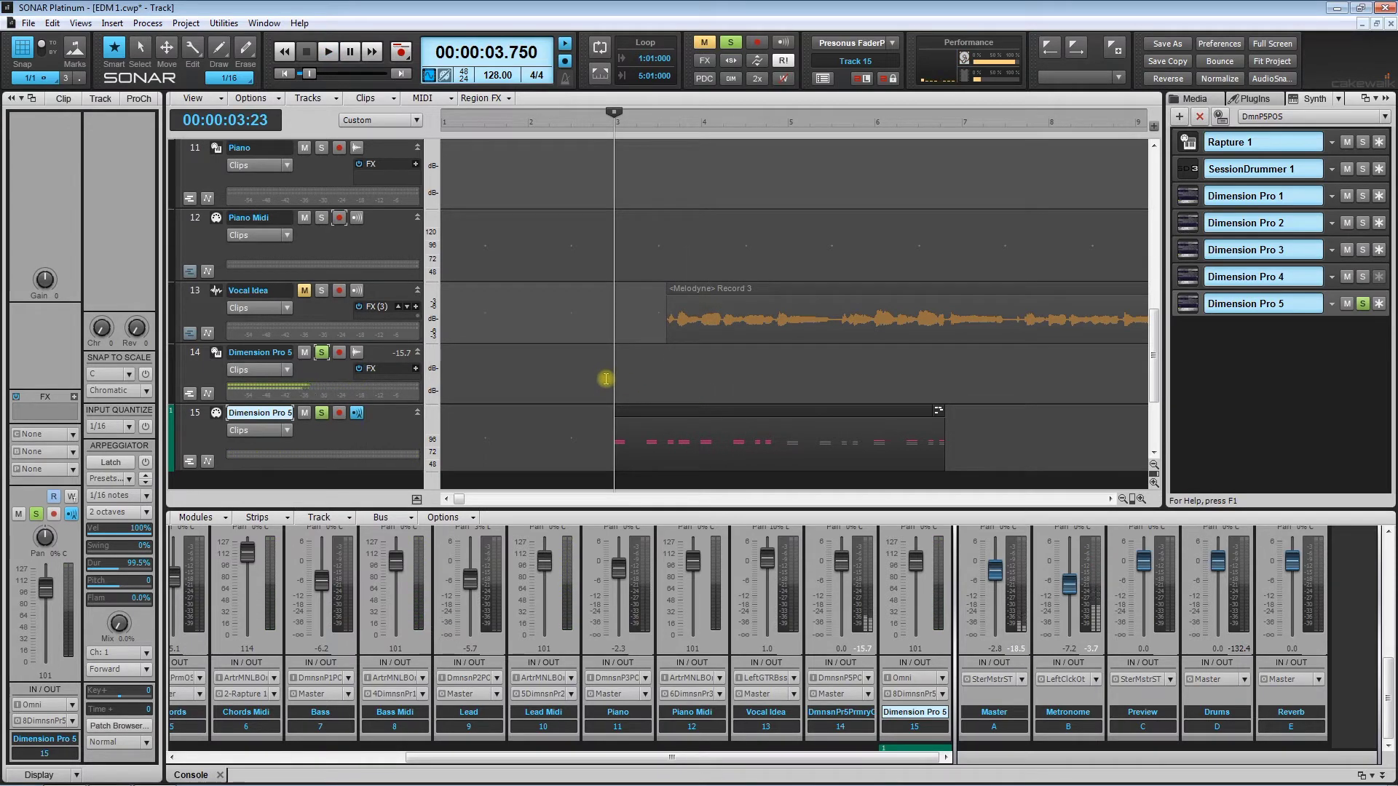
# - In the Piano Roll for the pasted clip, delete all repeated chord hits, keeping only the first chord of each measure
pyautogui.doubleClick(698, 418)
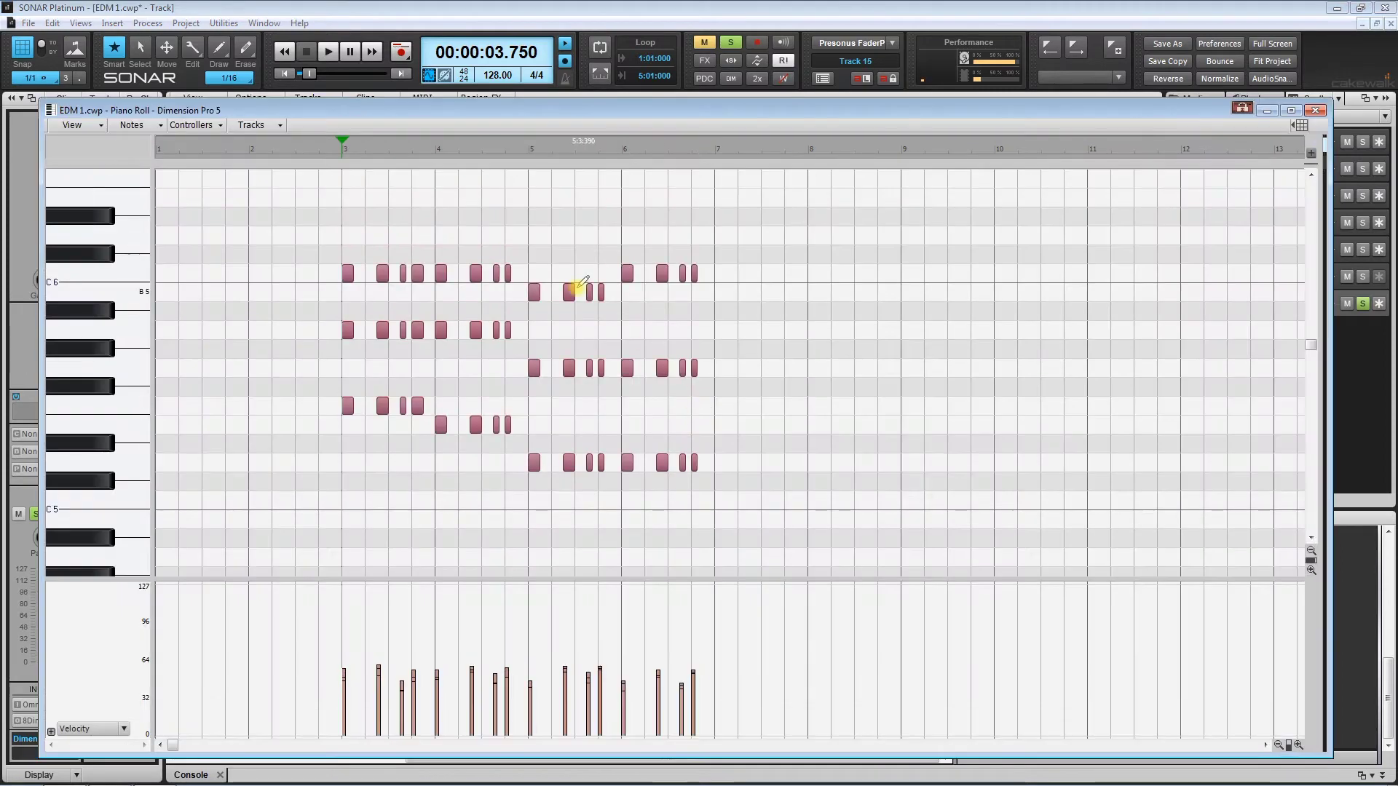
pyautogui.moveTo(373, 248); pyautogui.dragTo(424, 420)
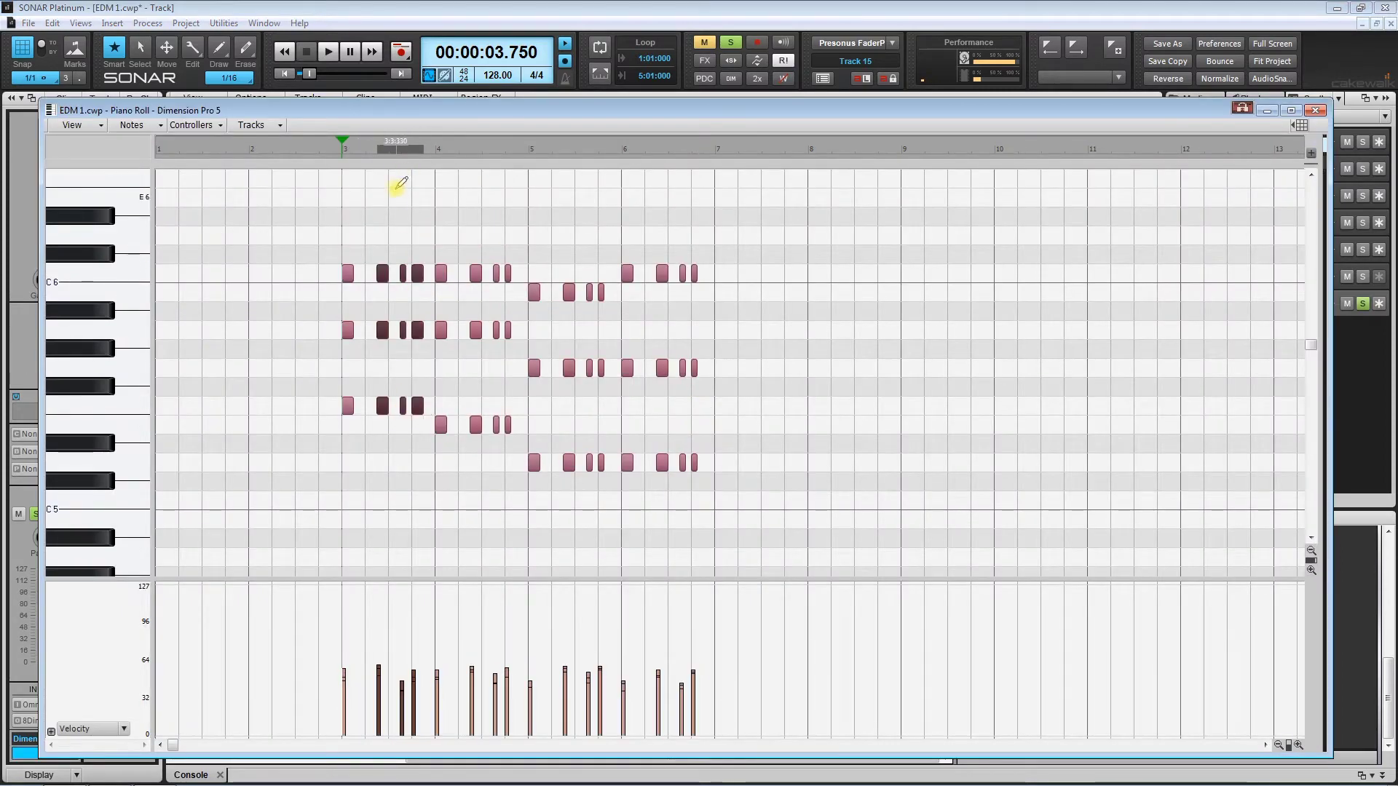
pyautogui.moveTo(373, 243); pyautogui.dragTo(425, 418)
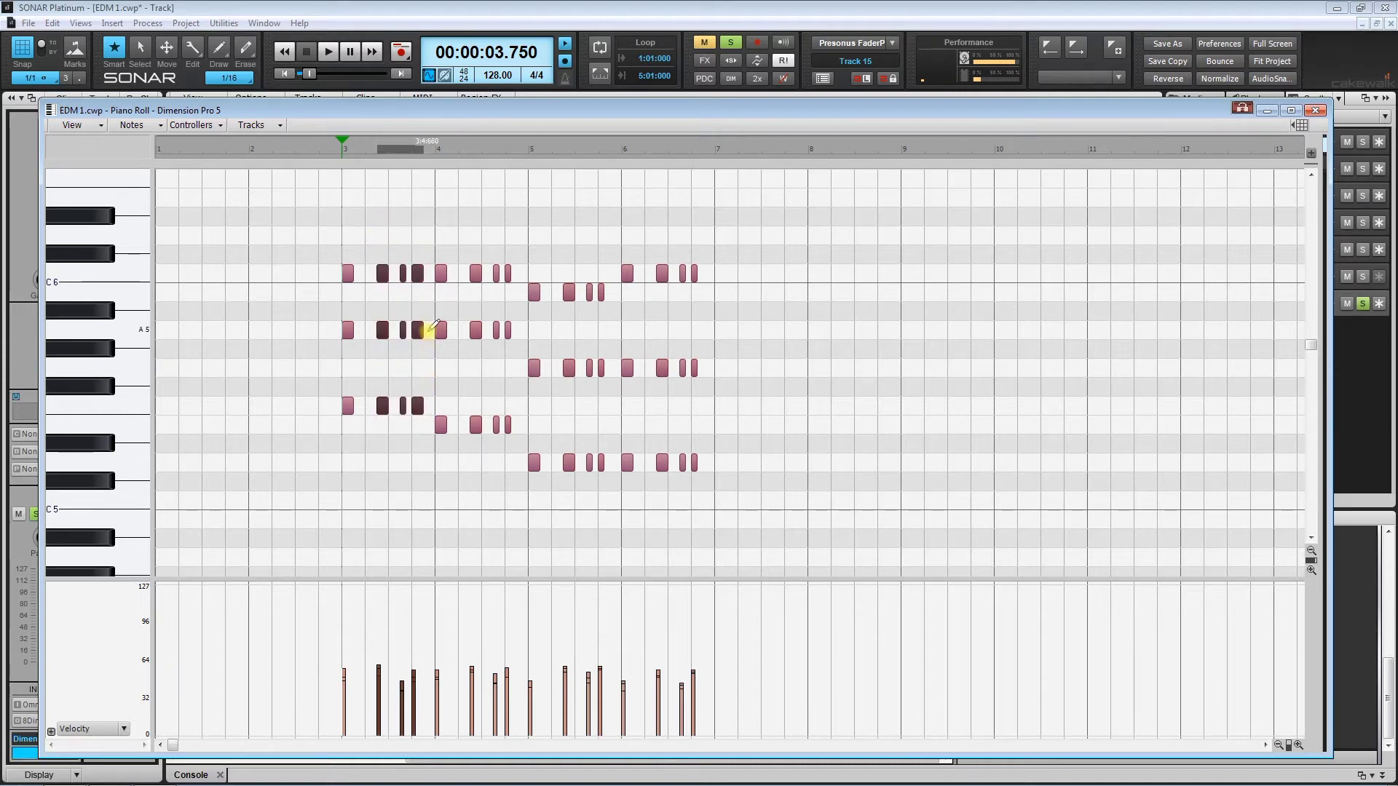
pyautogui.press('Delete')
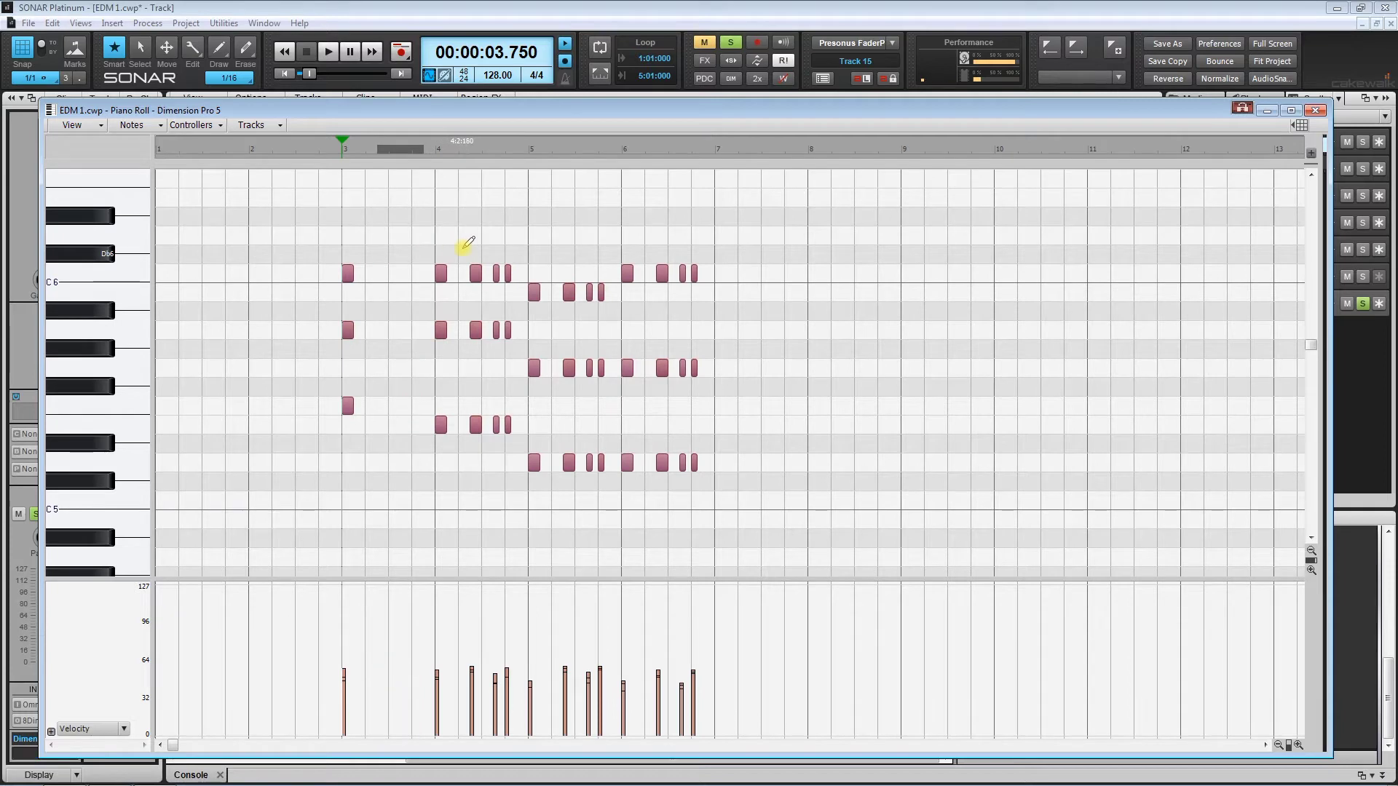
pyautogui.moveTo(462, 249); pyautogui.dragTo(519, 423)
pyautogui.press('Delete')
pyautogui.moveTo(556, 266); pyautogui.dragTo(621, 473)
pyautogui.press('Delete')
pyautogui.moveTo(647, 243); pyautogui.dragTo(751, 464)
pyautogui.press('Delete')
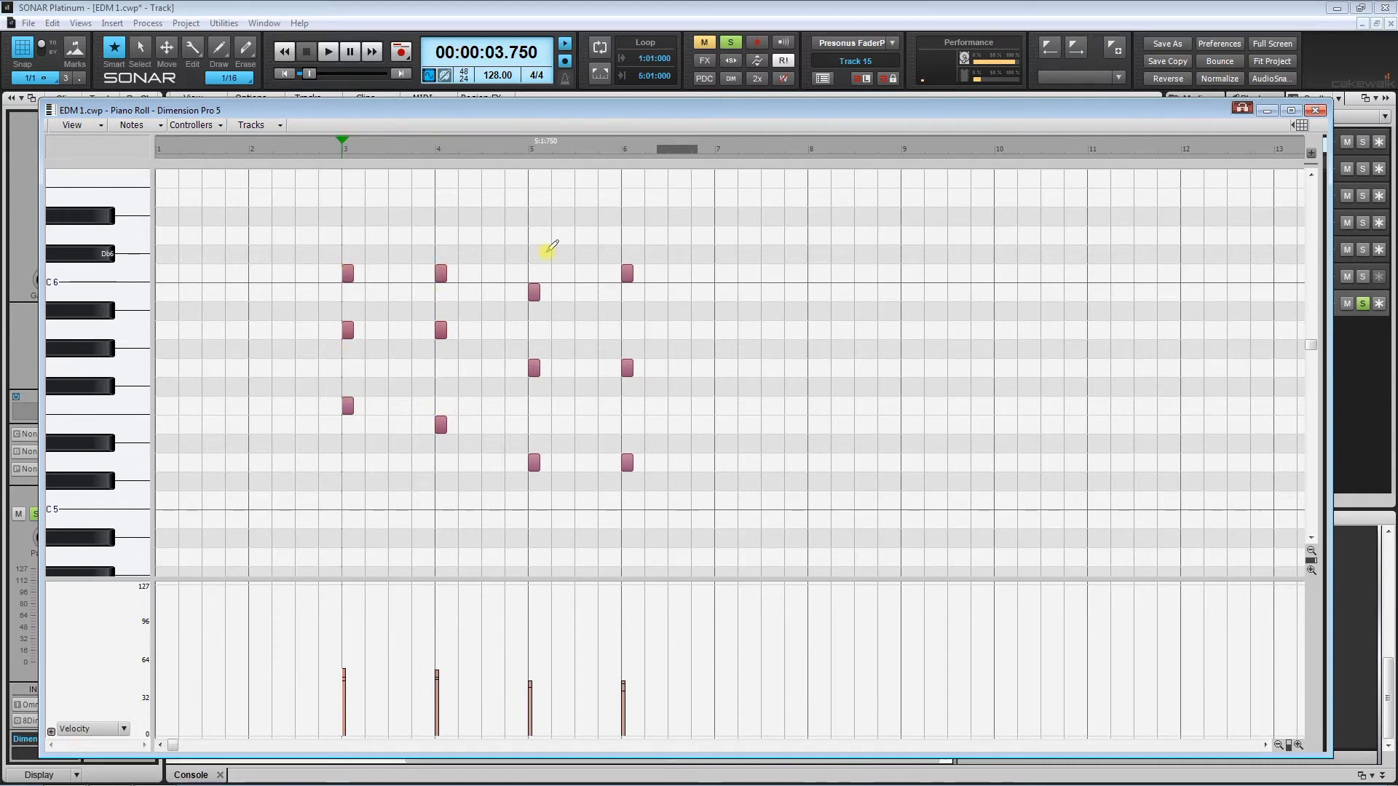
# - Lengthen all the remaining chord notes to one full measure each and play them back from measure 3
pyautogui.moveTo(329, 243); pyautogui.dragTo(686, 484)
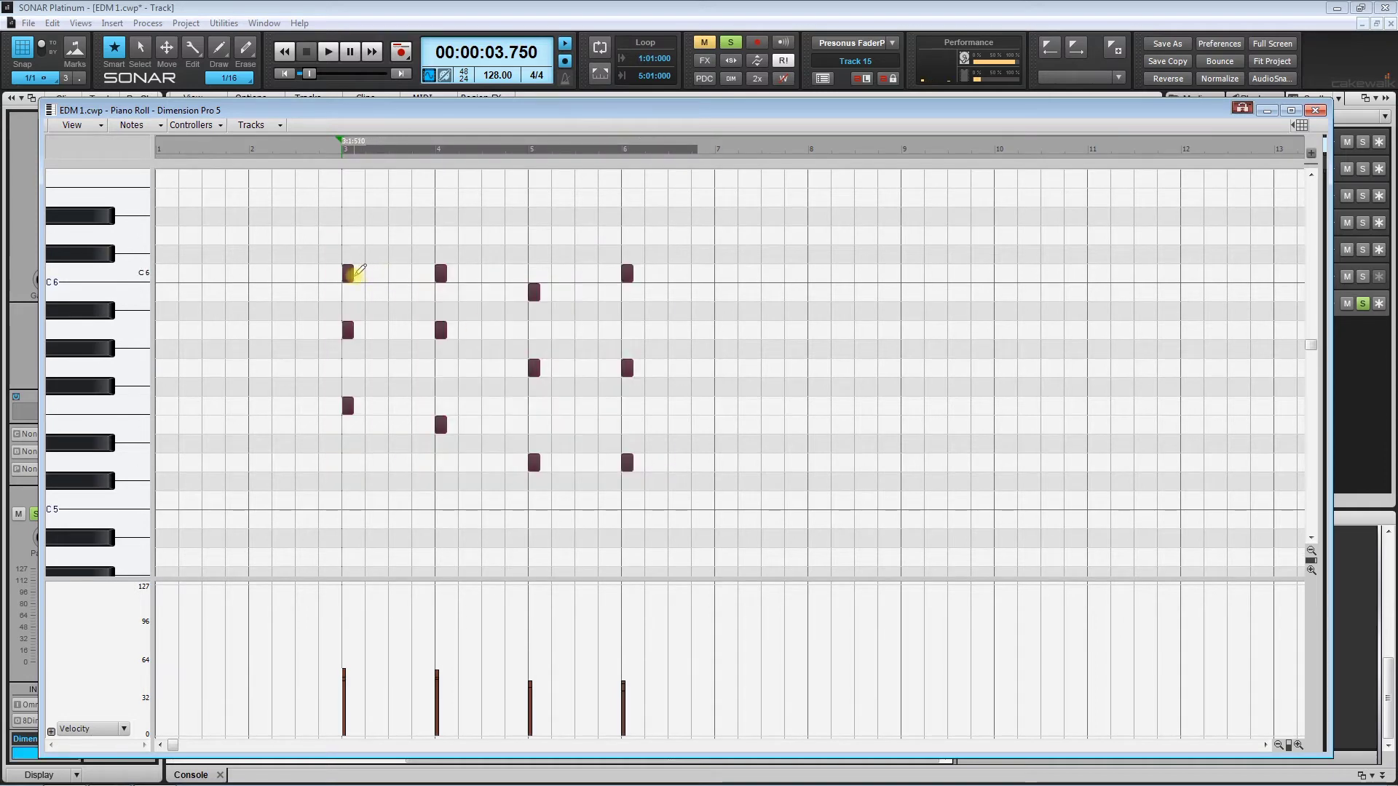
pyautogui.moveTo(351, 276); pyautogui.dragTo(435, 280)
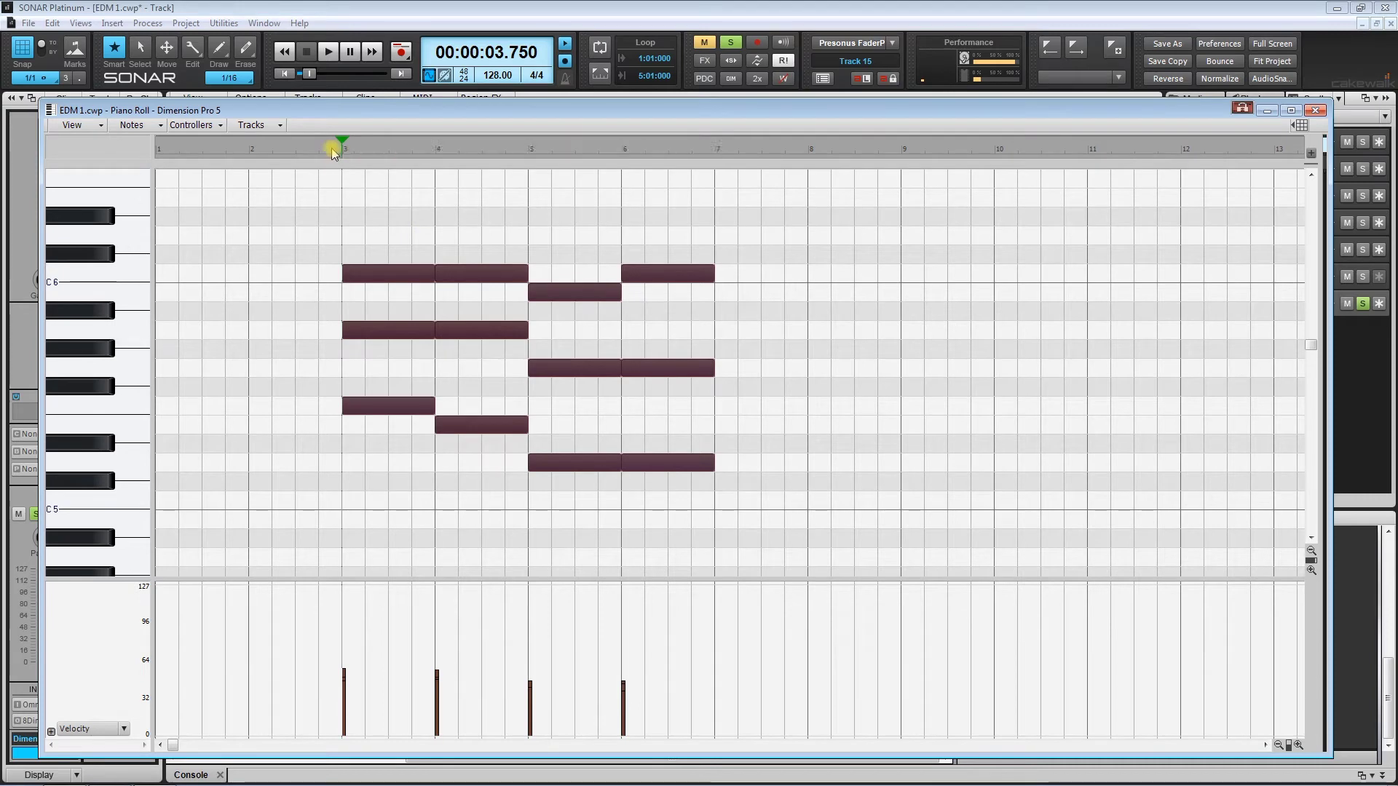
pyautogui.press('space')
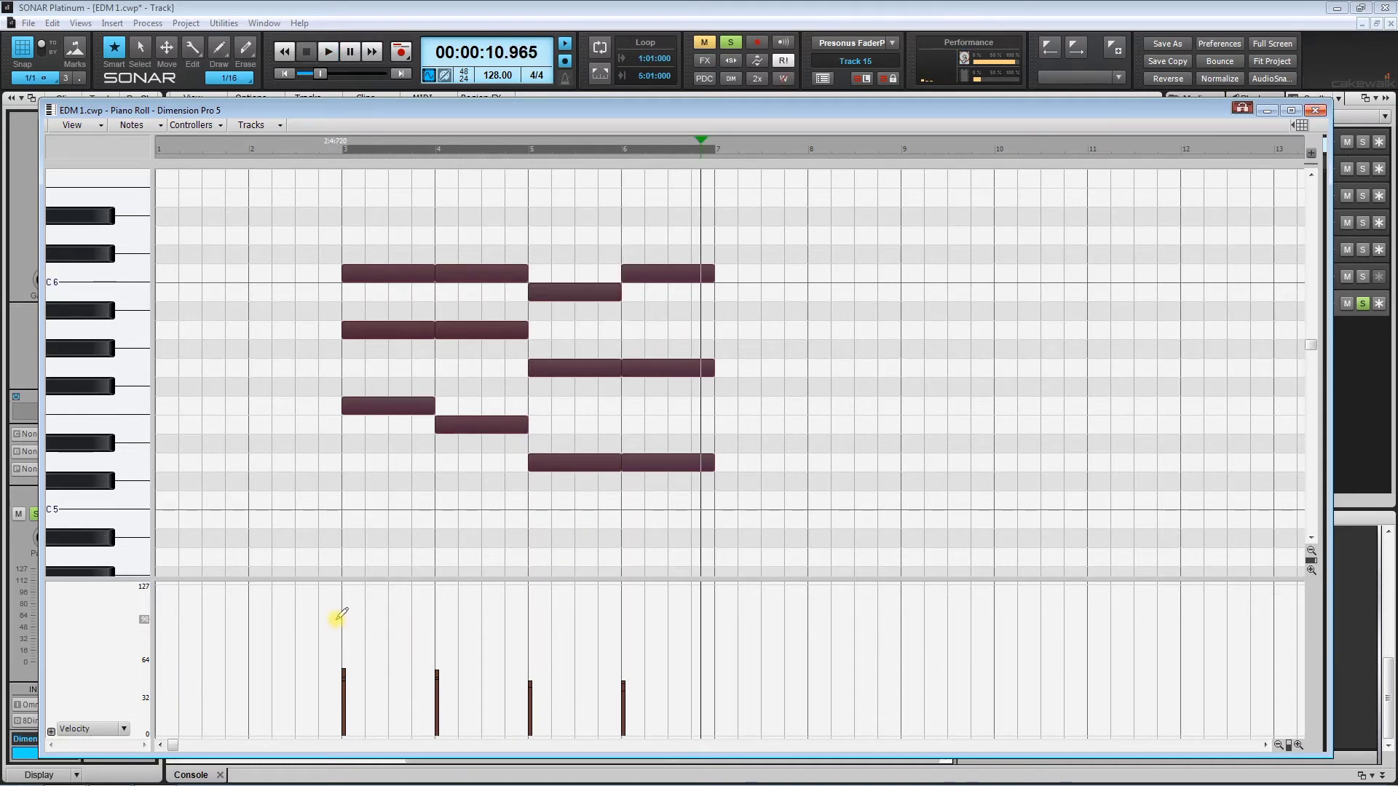
# - Raise the velocities of all four sustained chords to about 96 and close the Piano Roll
pyautogui.moveTo(336, 615); pyautogui.dragTo(627, 614)
pyautogui.press('space')
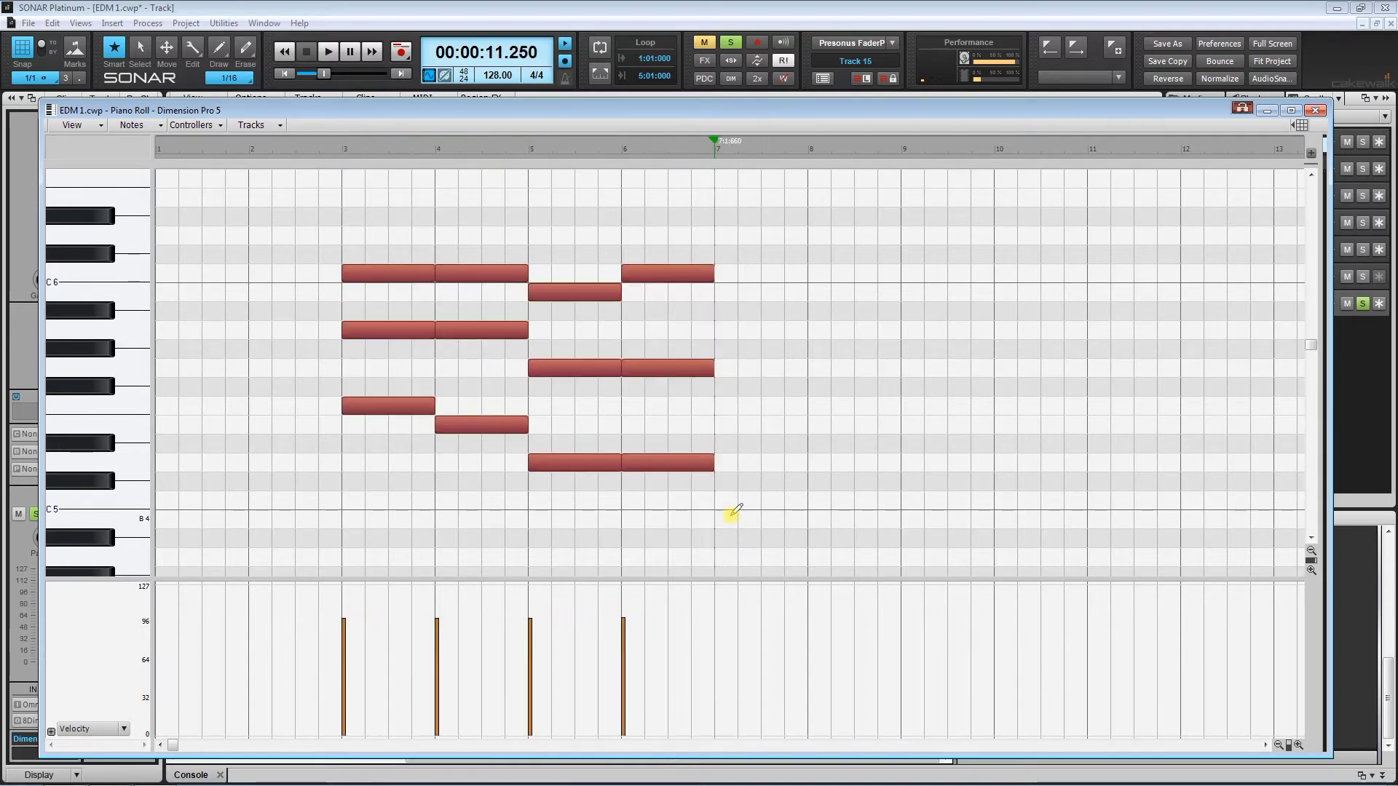
pyautogui.click(1314, 109)
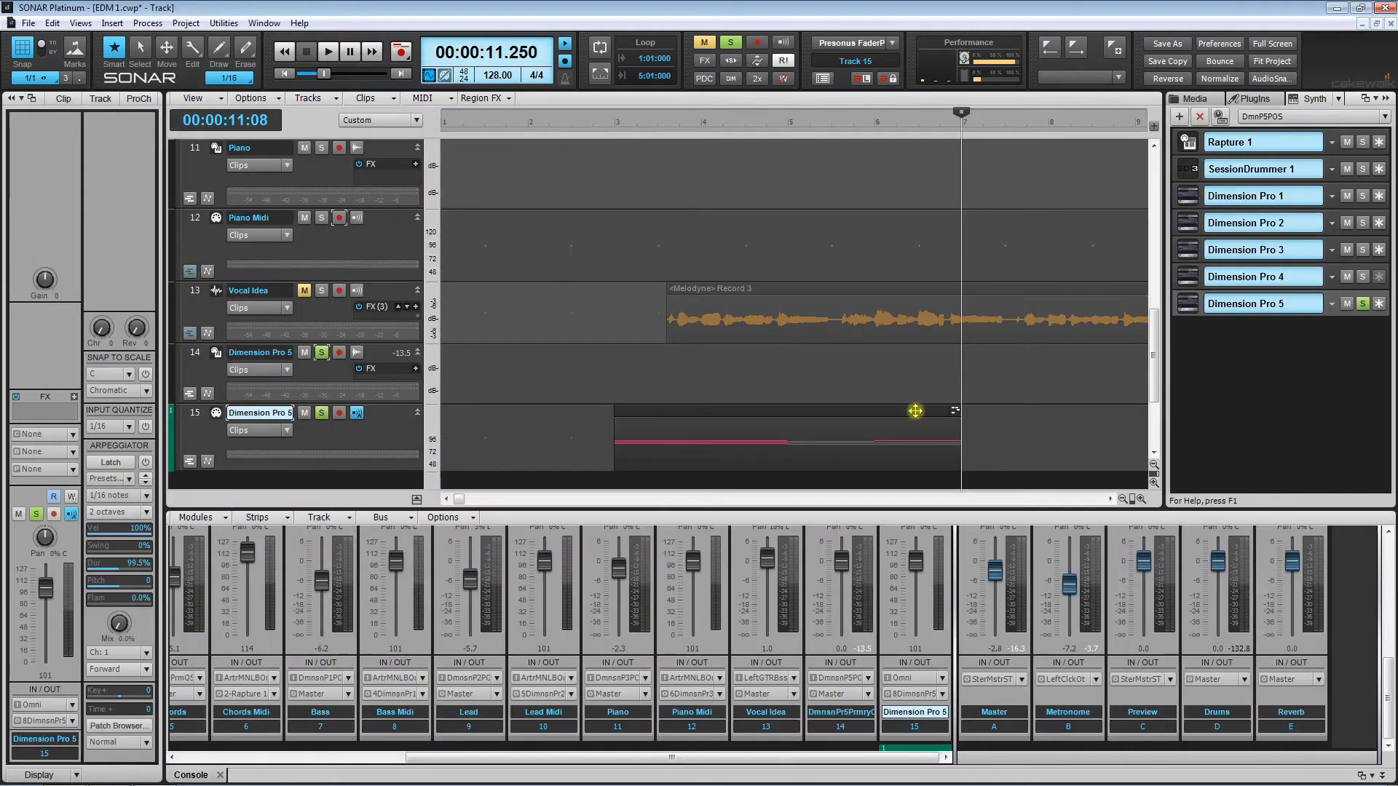
# - Set the input gain of the Dimension Pro 5 audio track 14 to -10.4 while playing back from measure 3
pyautogui.moveTo(805, 508); pyautogui.dragTo(790, 249)
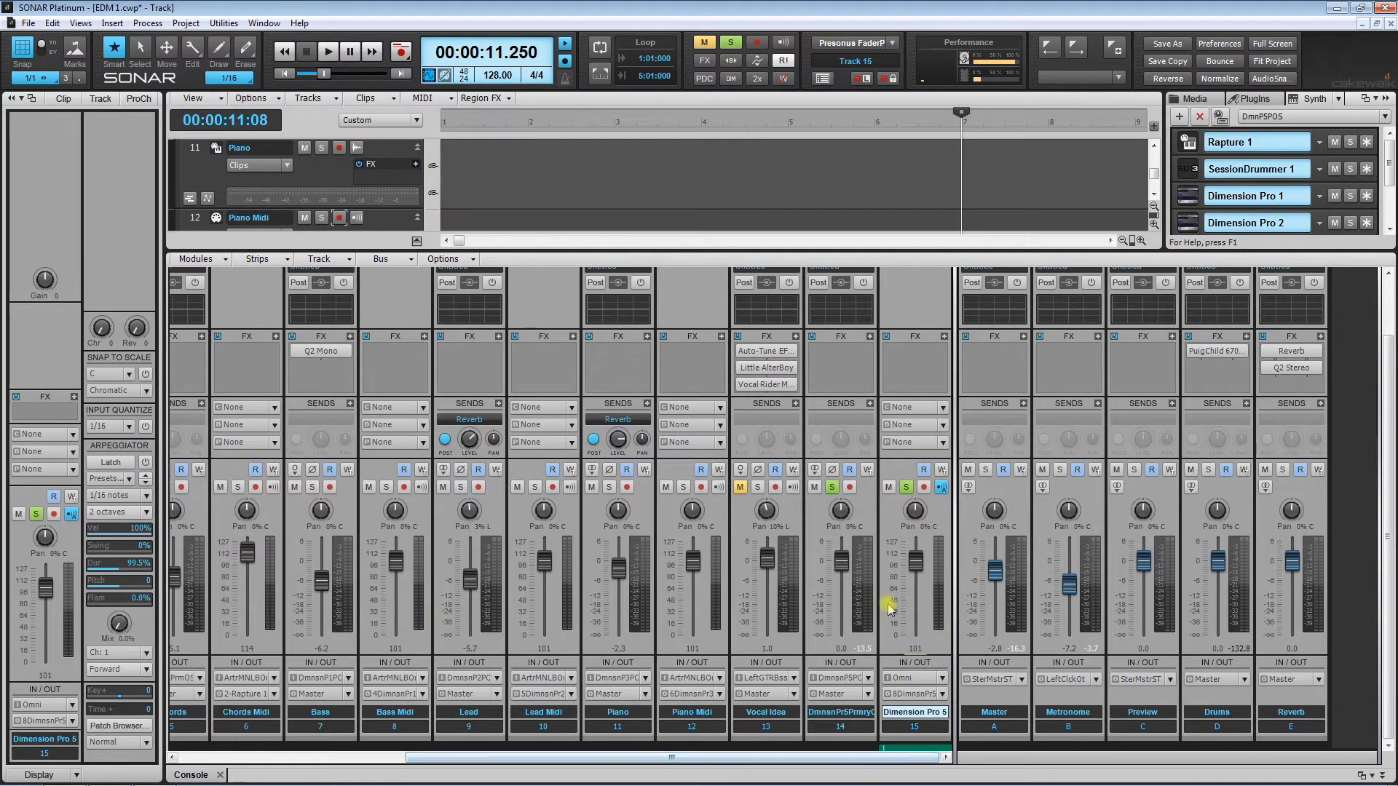
pyautogui.scroll(3, 882, 377)
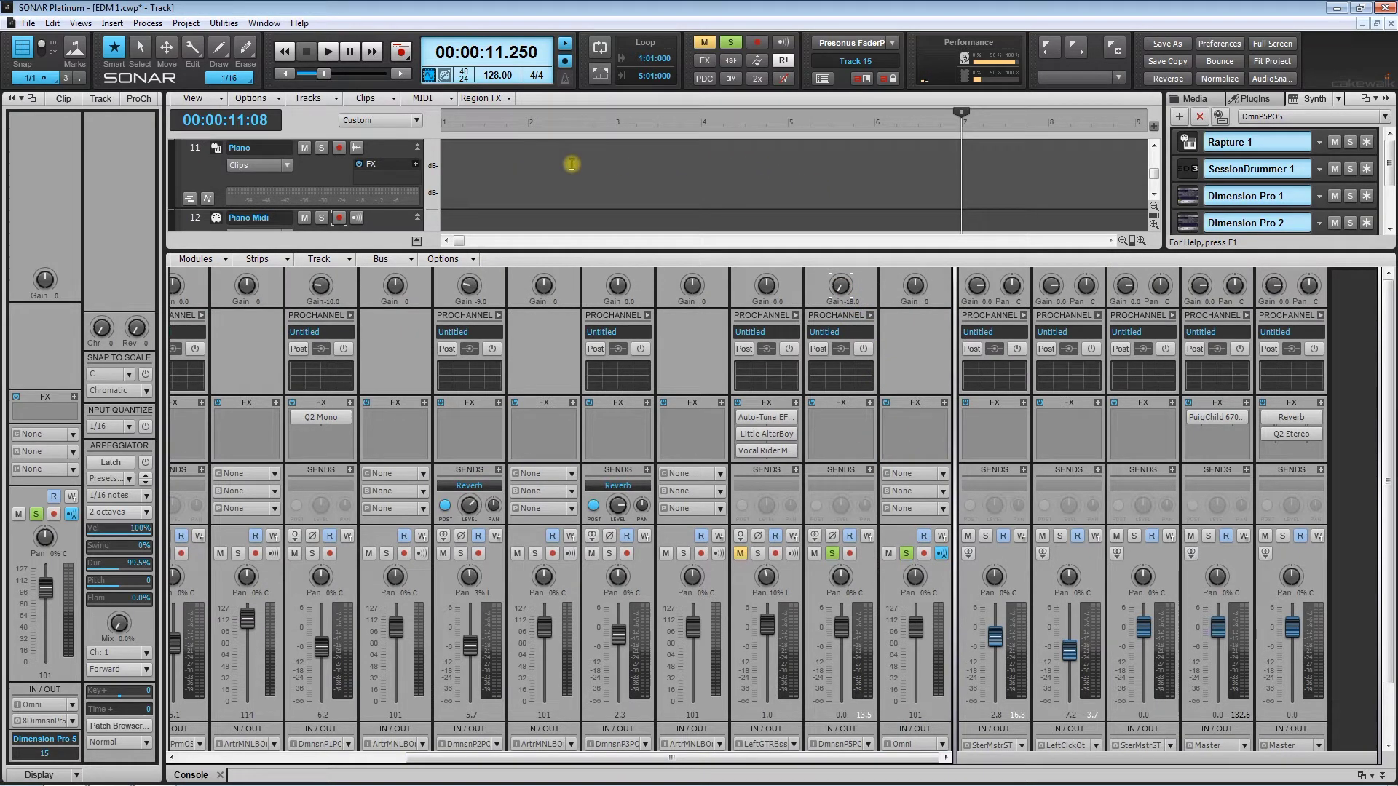
pyautogui.click(572, 165)
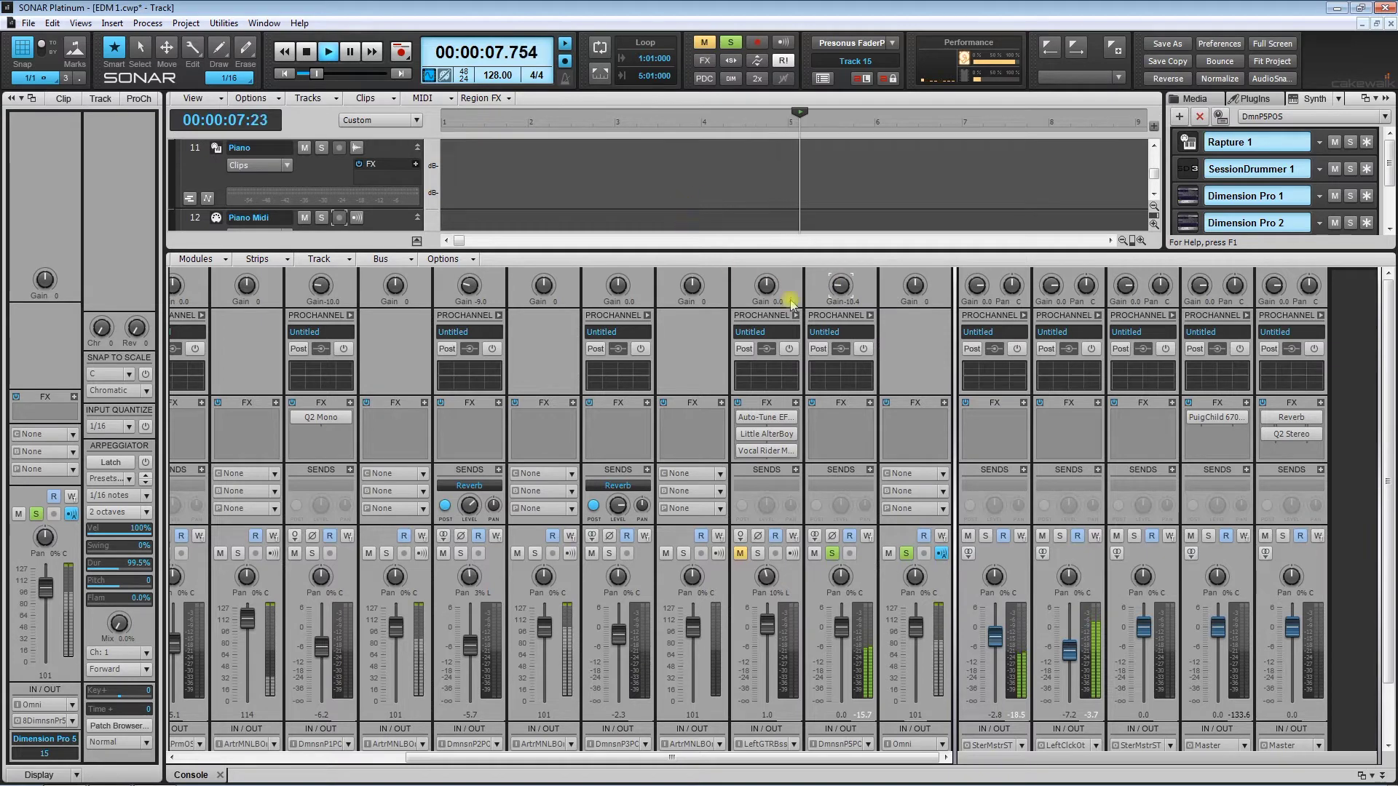
pyautogui.press('space')
pyautogui.moveTo(868, 251); pyautogui.dragTo(883, 566)
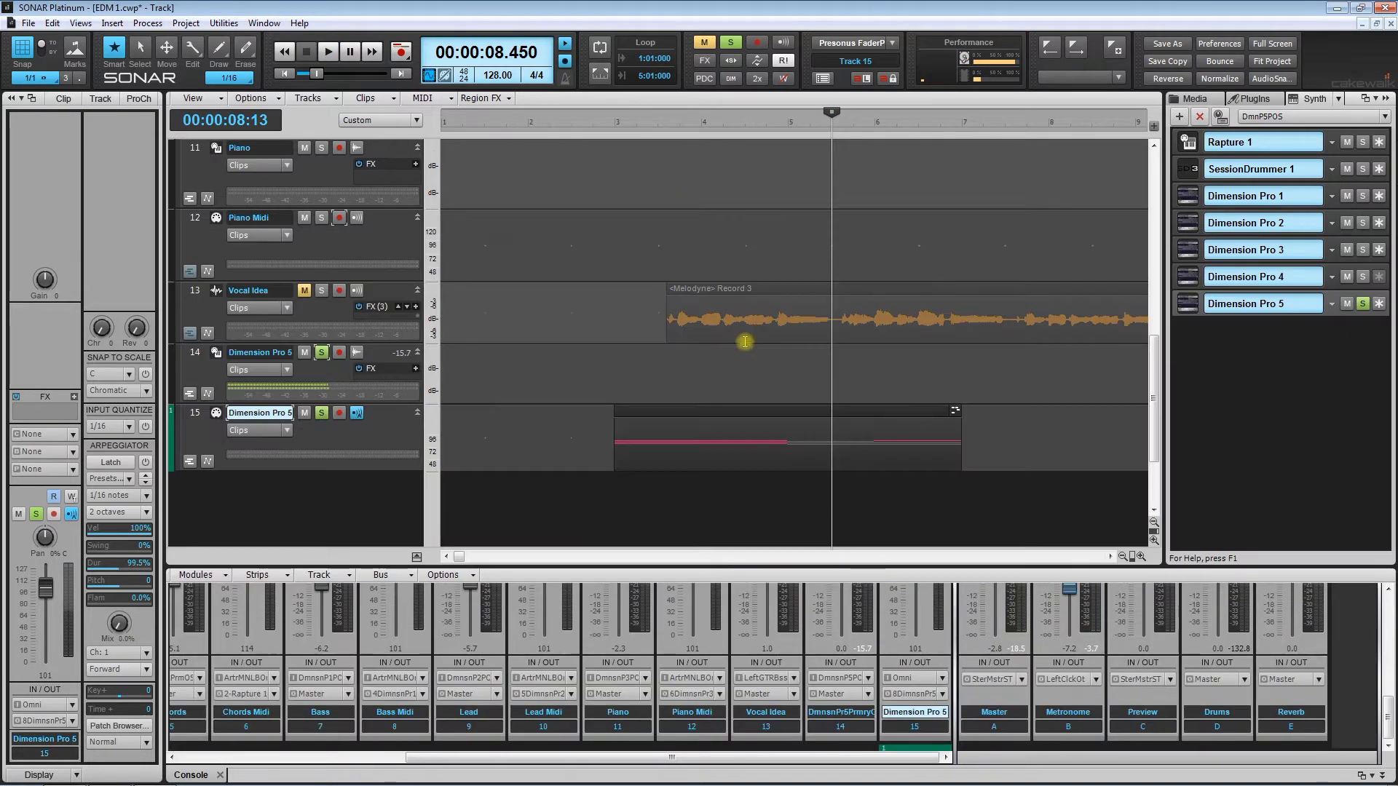
# - Open the track 15 clip in the Piano Roll and copy all of its sustained chord notes
pyautogui.click(718, 398)
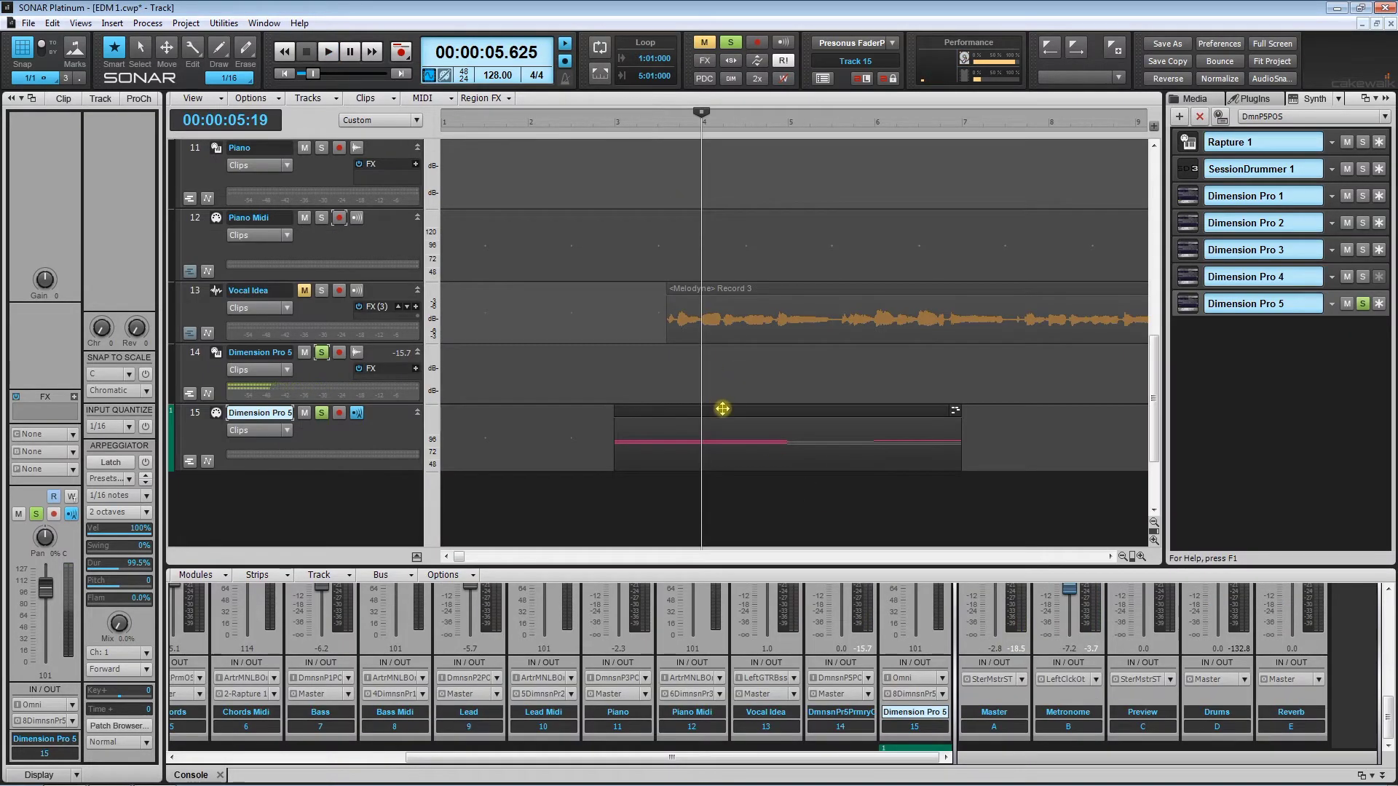
pyautogui.doubleClick(722, 408)
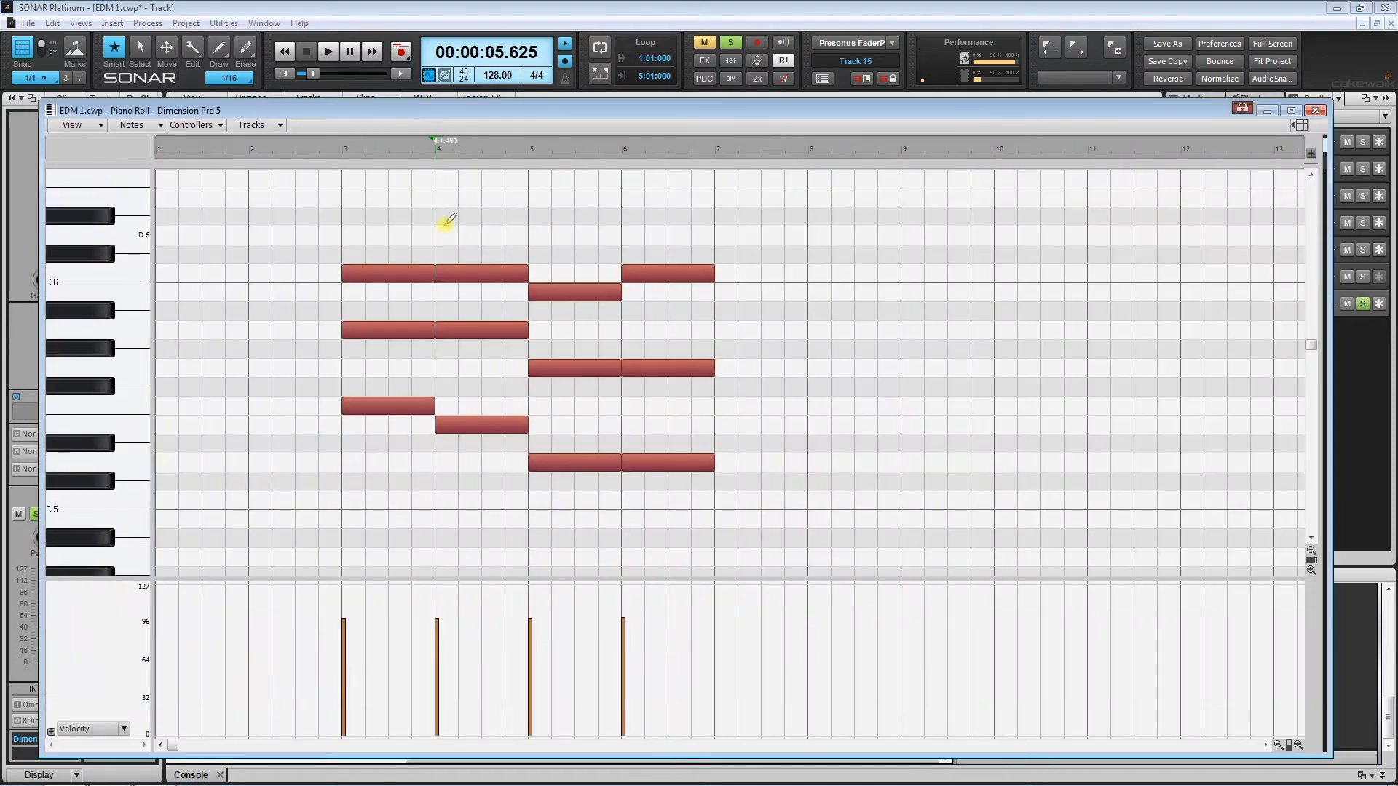
pyautogui.moveTo(397, 223); pyautogui.dragTo(755, 480)
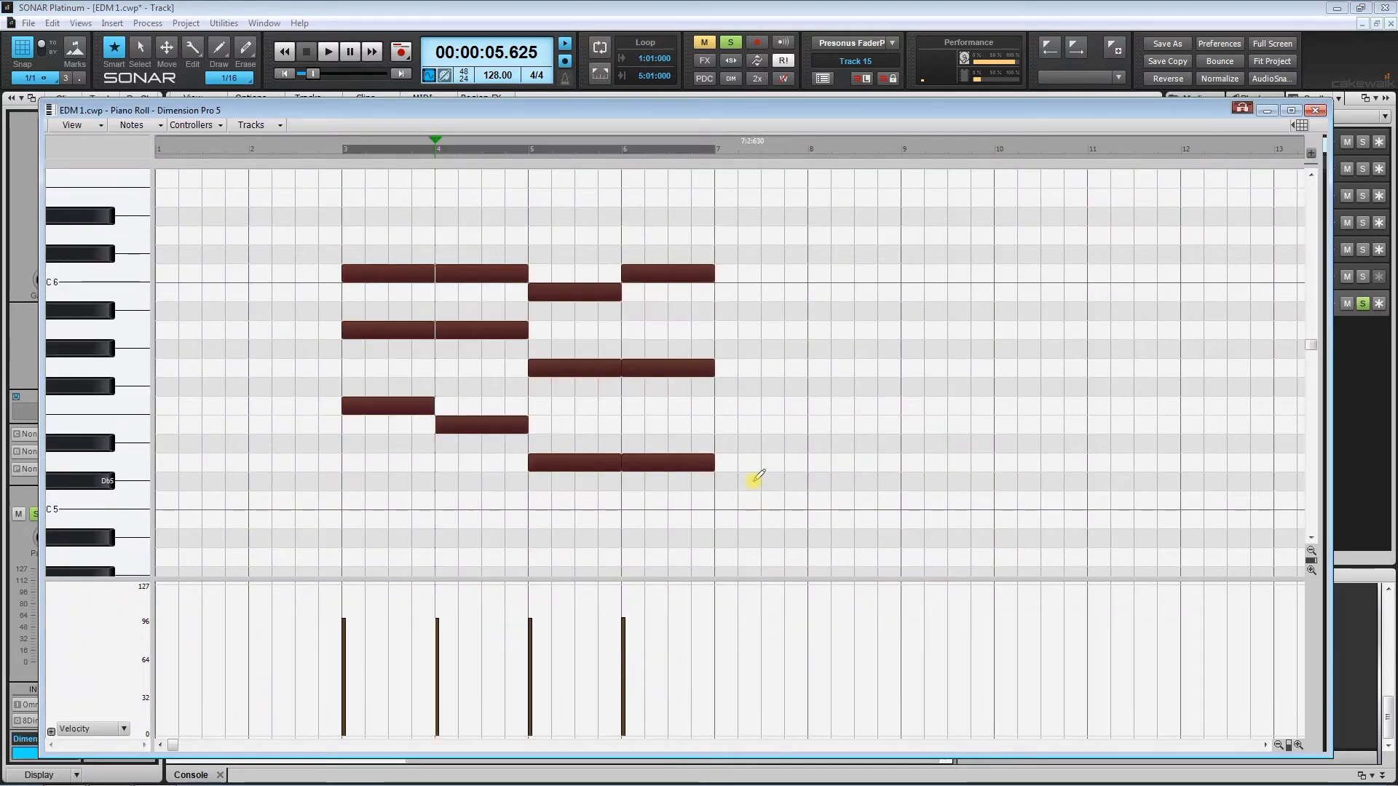
pyautogui.click(52, 23)
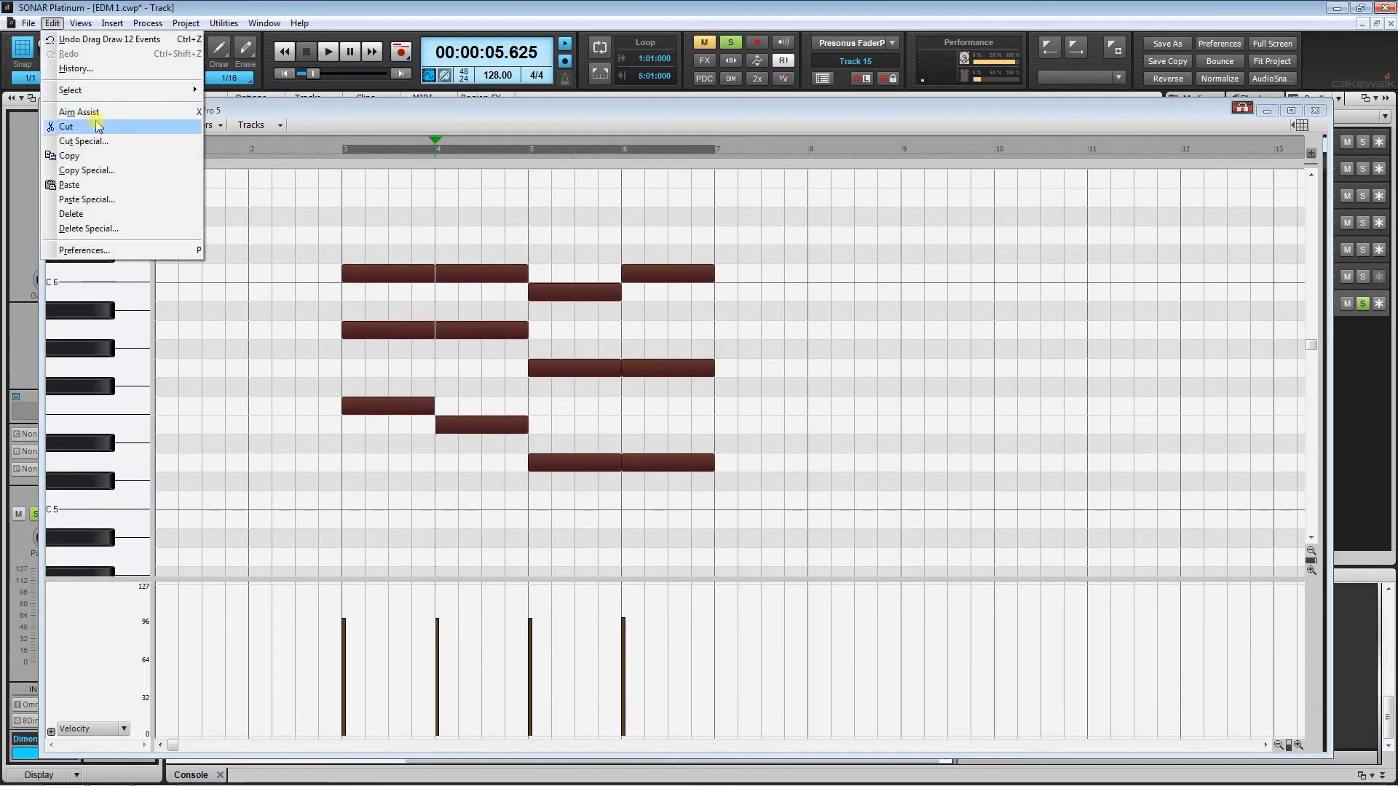
pyautogui.click(99, 153)
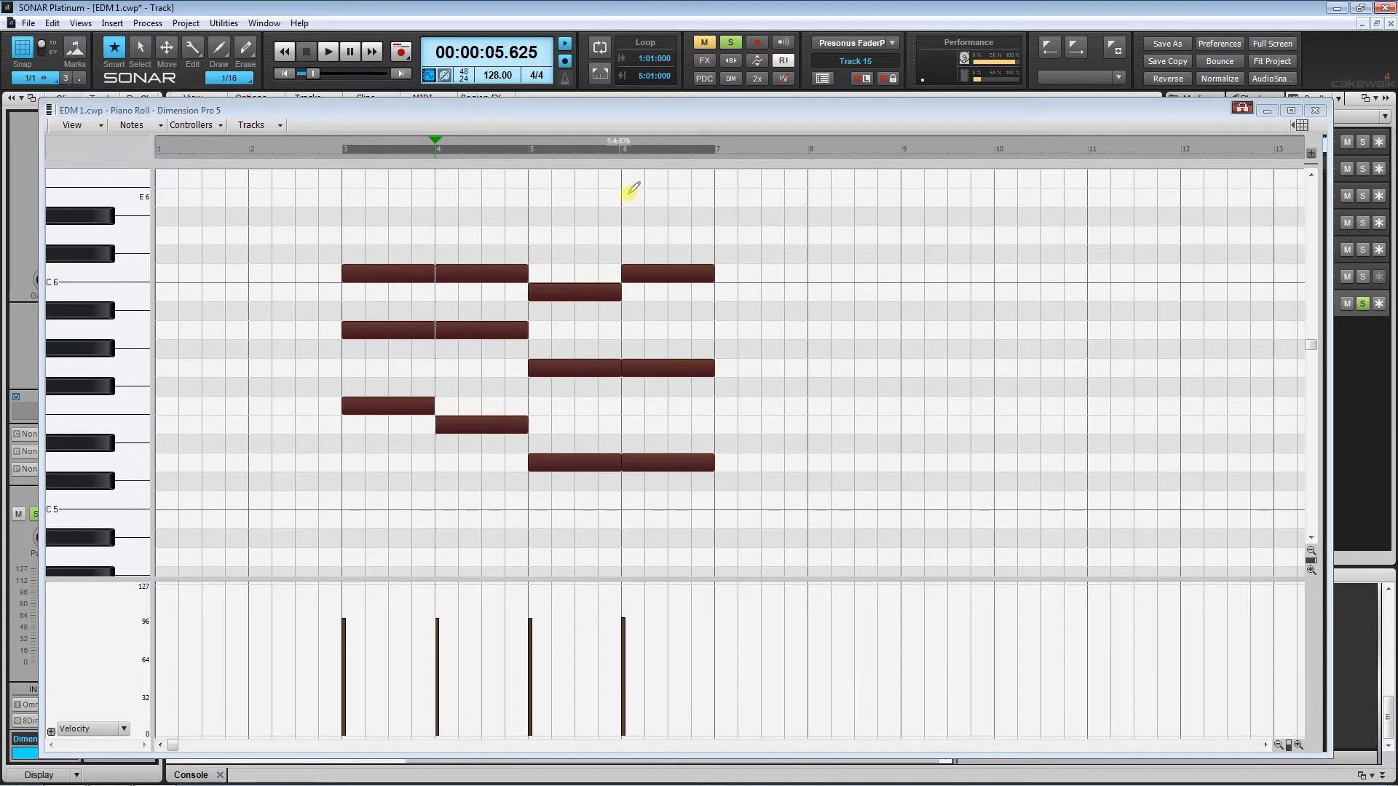
# - Paste the copied chords at measure 7, deselect the notes and close the Piano Roll
pyautogui.click(717, 152)
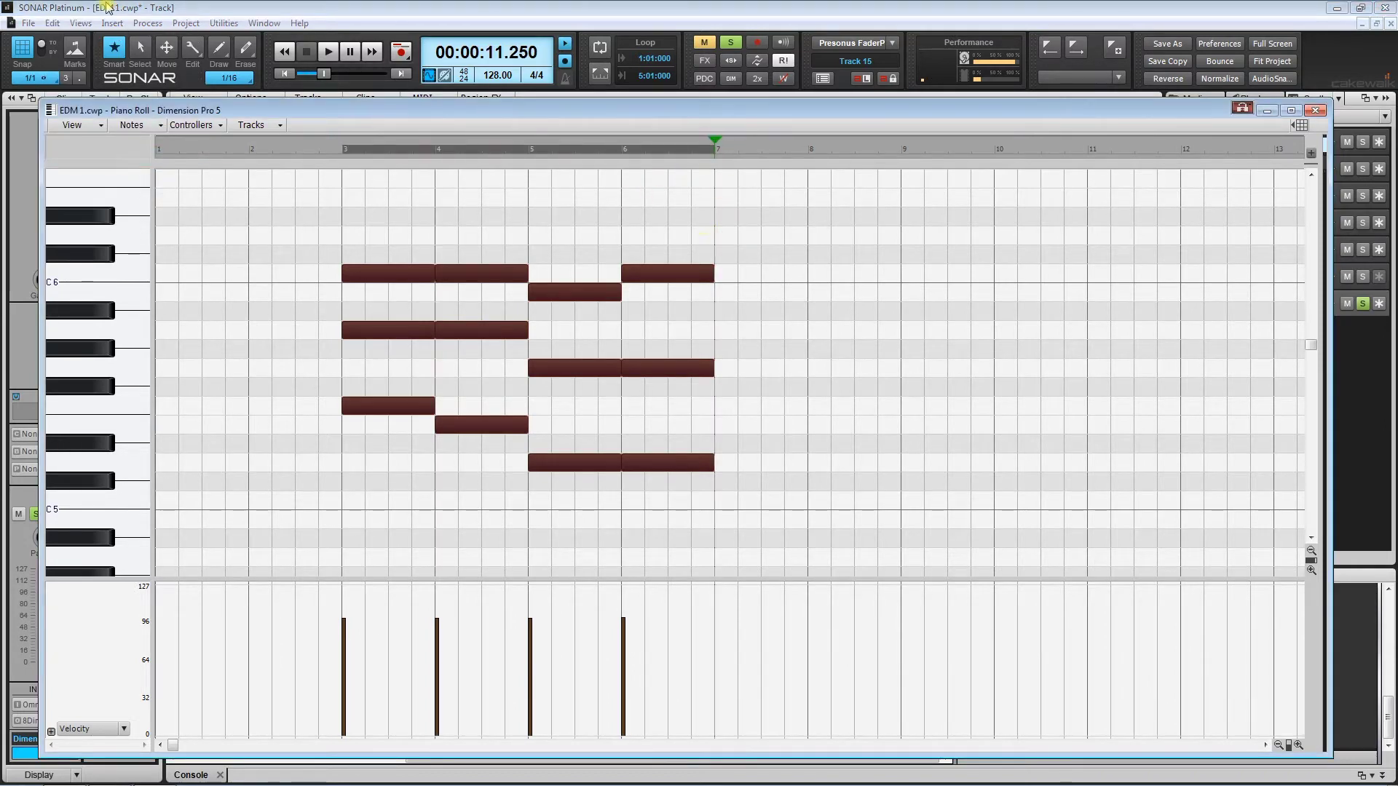
pyautogui.click(54, 23)
pyautogui.click(98, 186)
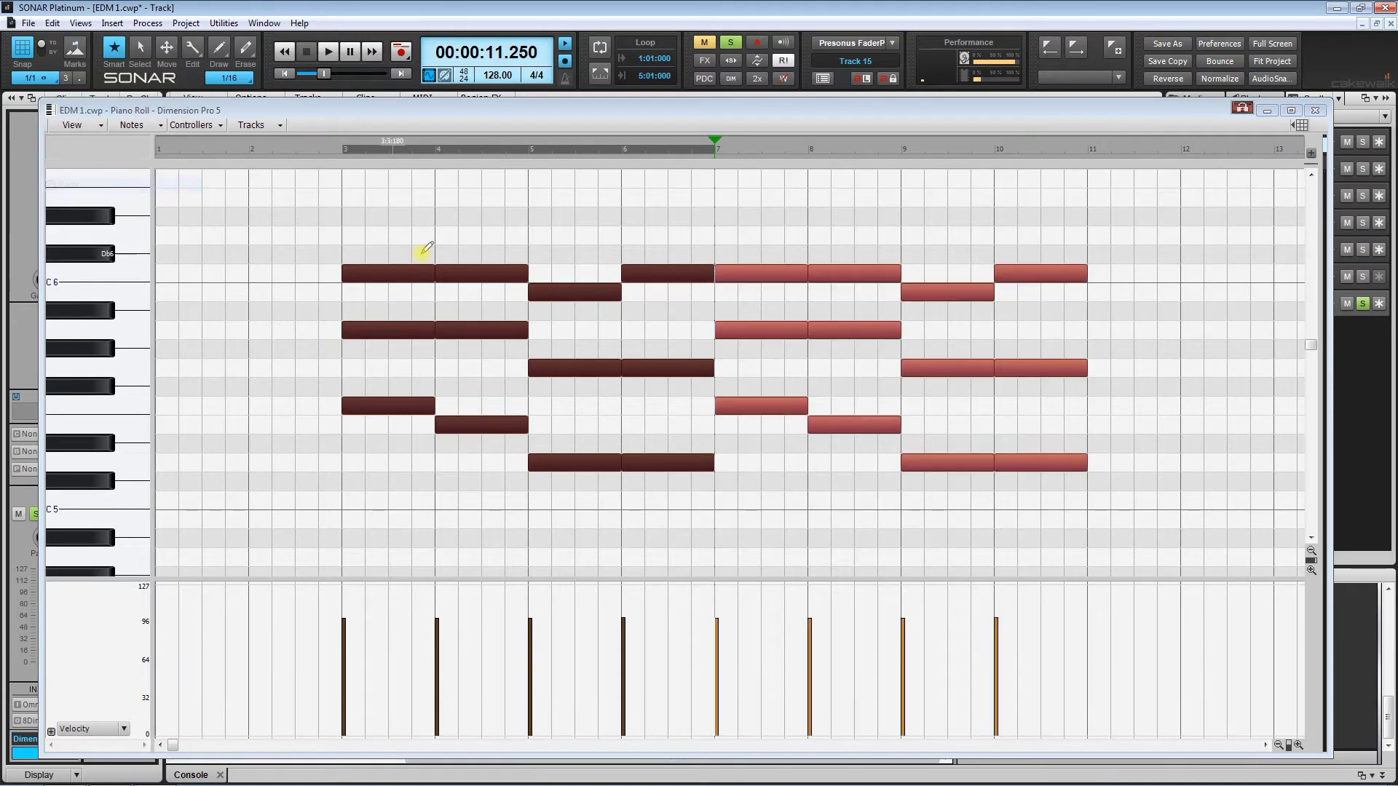
pyautogui.click(751, 225)
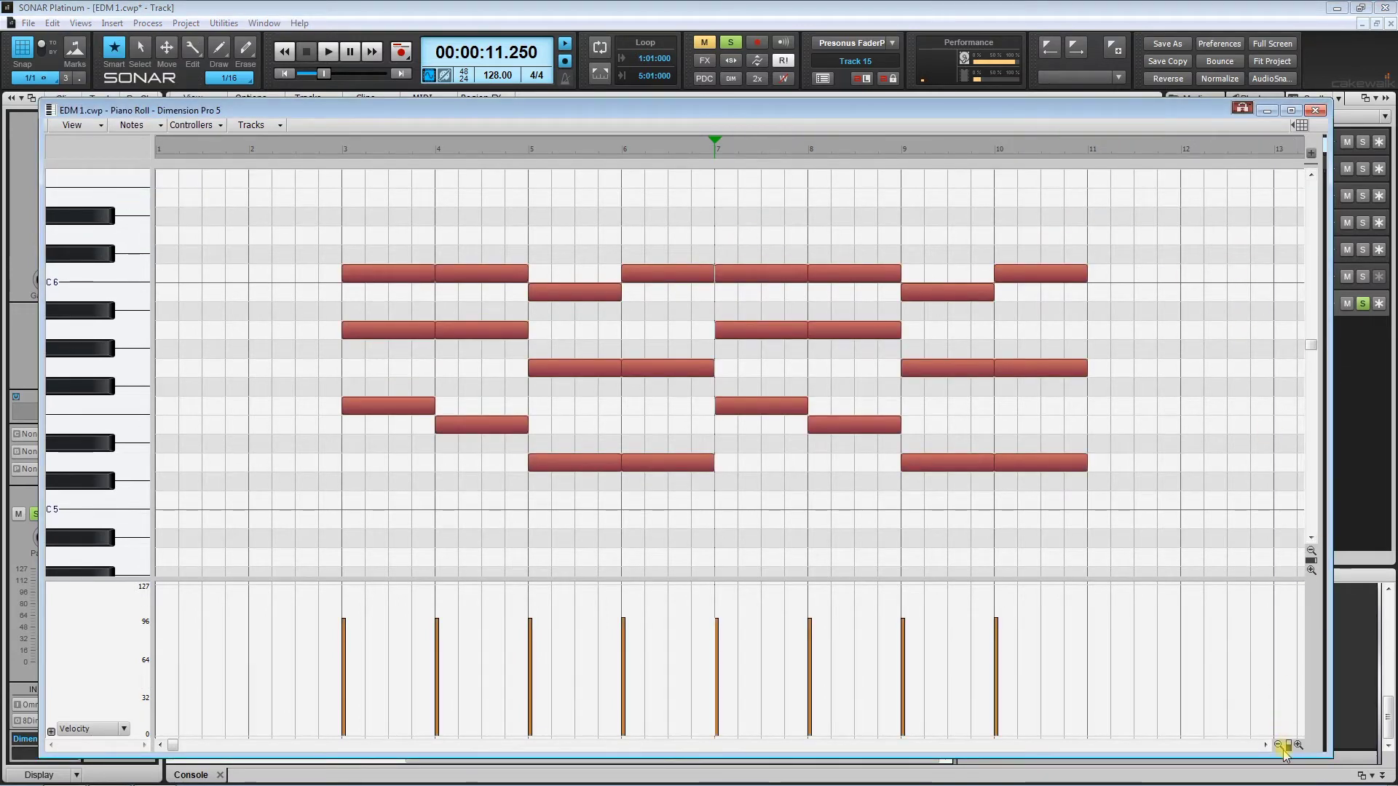
pyautogui.moveTo(1288, 745); pyautogui.dragTo(1230, 728)
pyautogui.click(1310, 113)
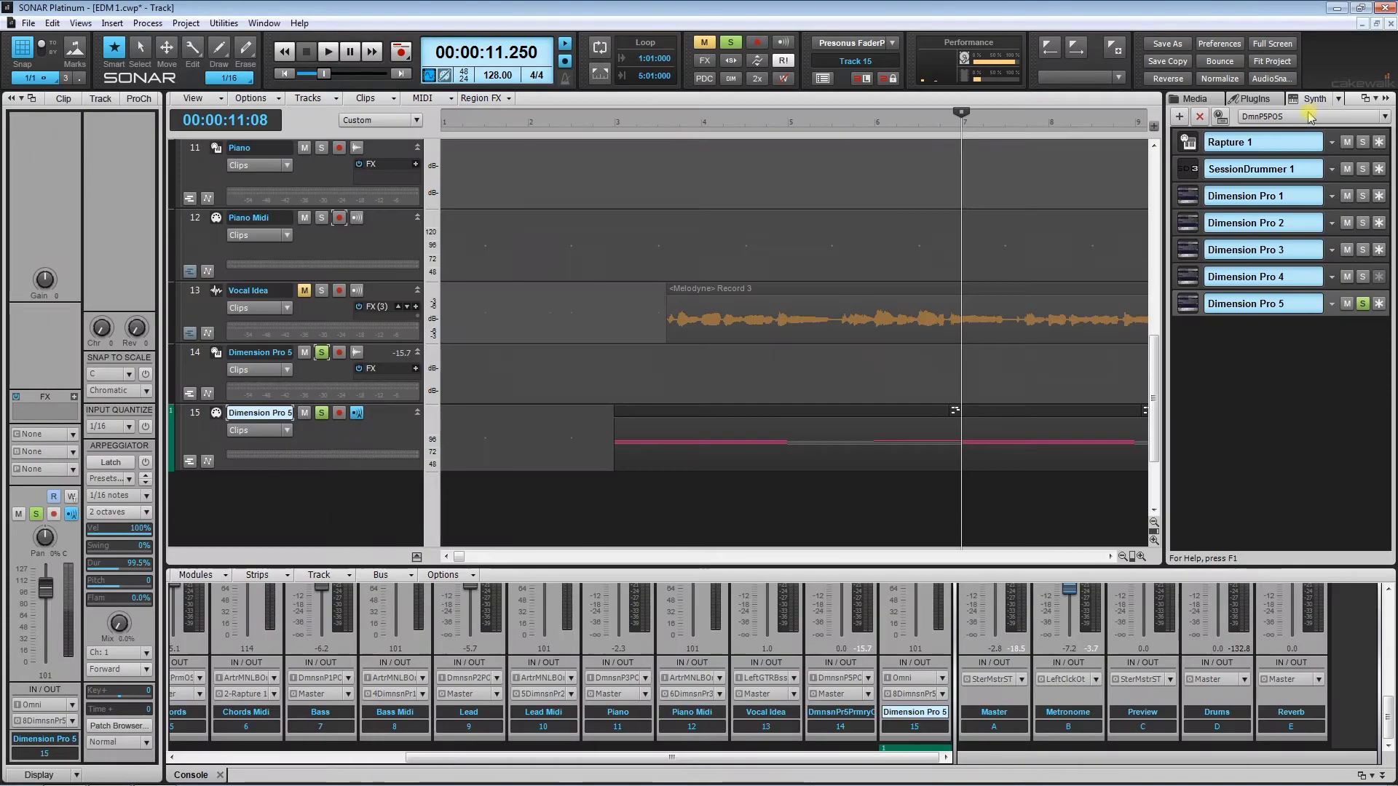
# - Unsolo the Dimension Pro 5 tracks and play the full mix from measure 2
pyautogui.click(526, 355)
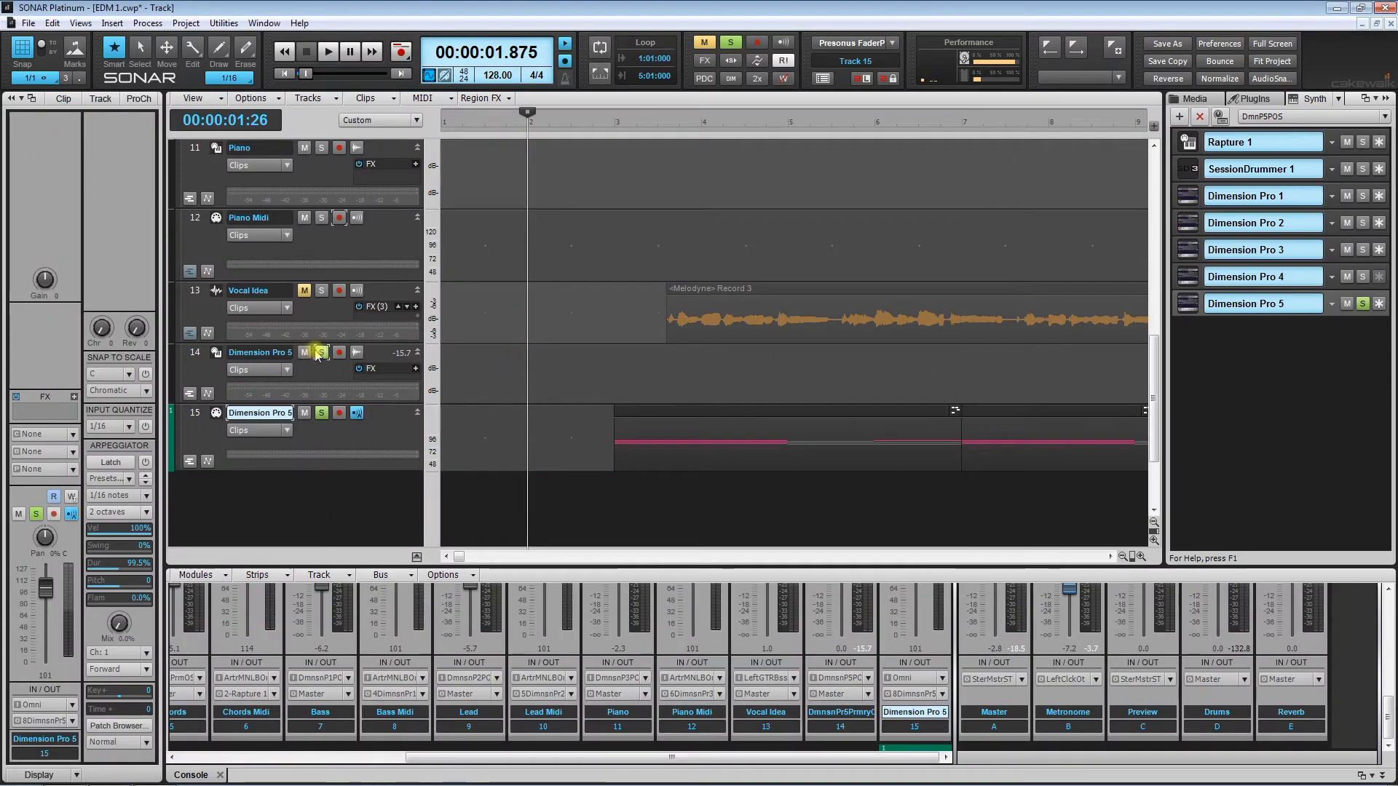
pyautogui.click(317, 354)
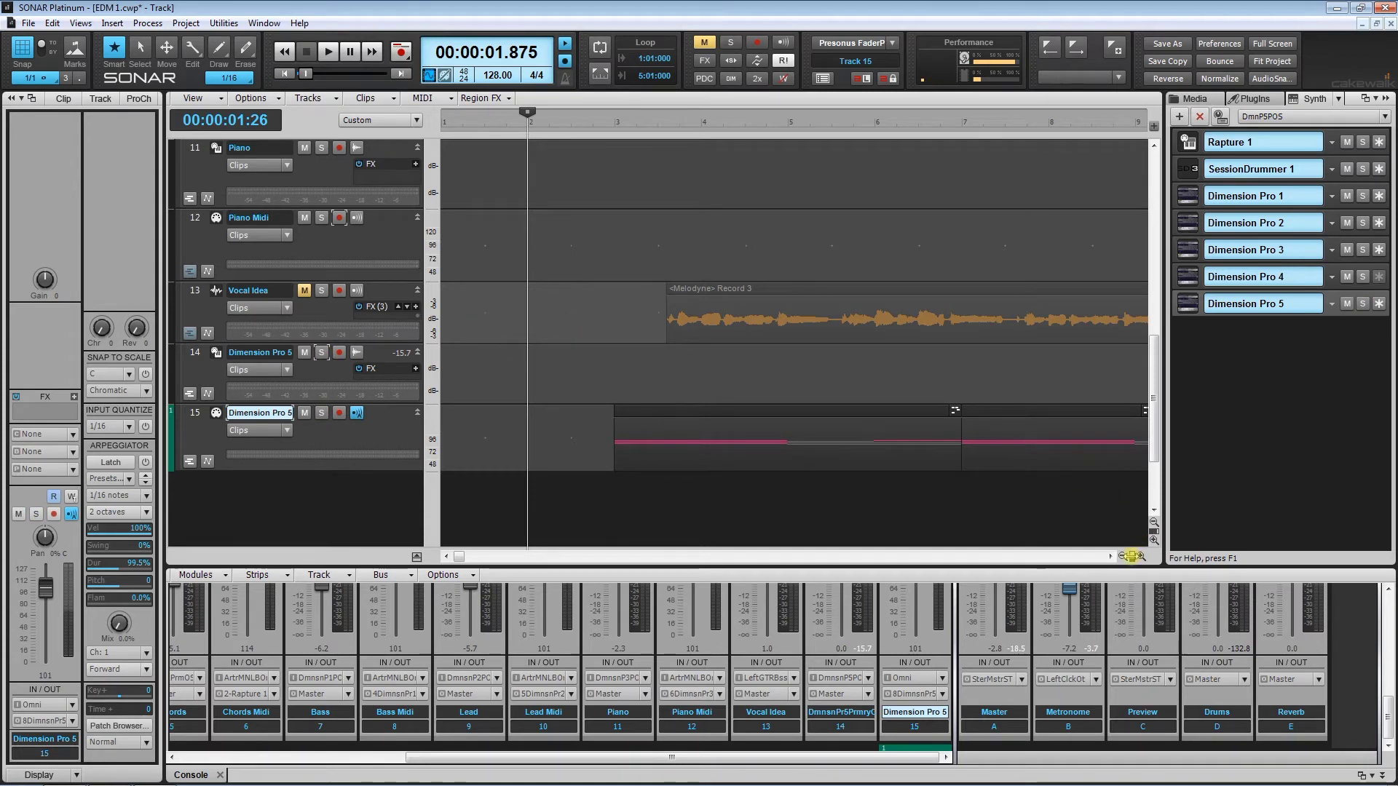
pyautogui.moveTo(1132, 557); pyautogui.dragTo(1048, 546)
pyautogui.press('space')
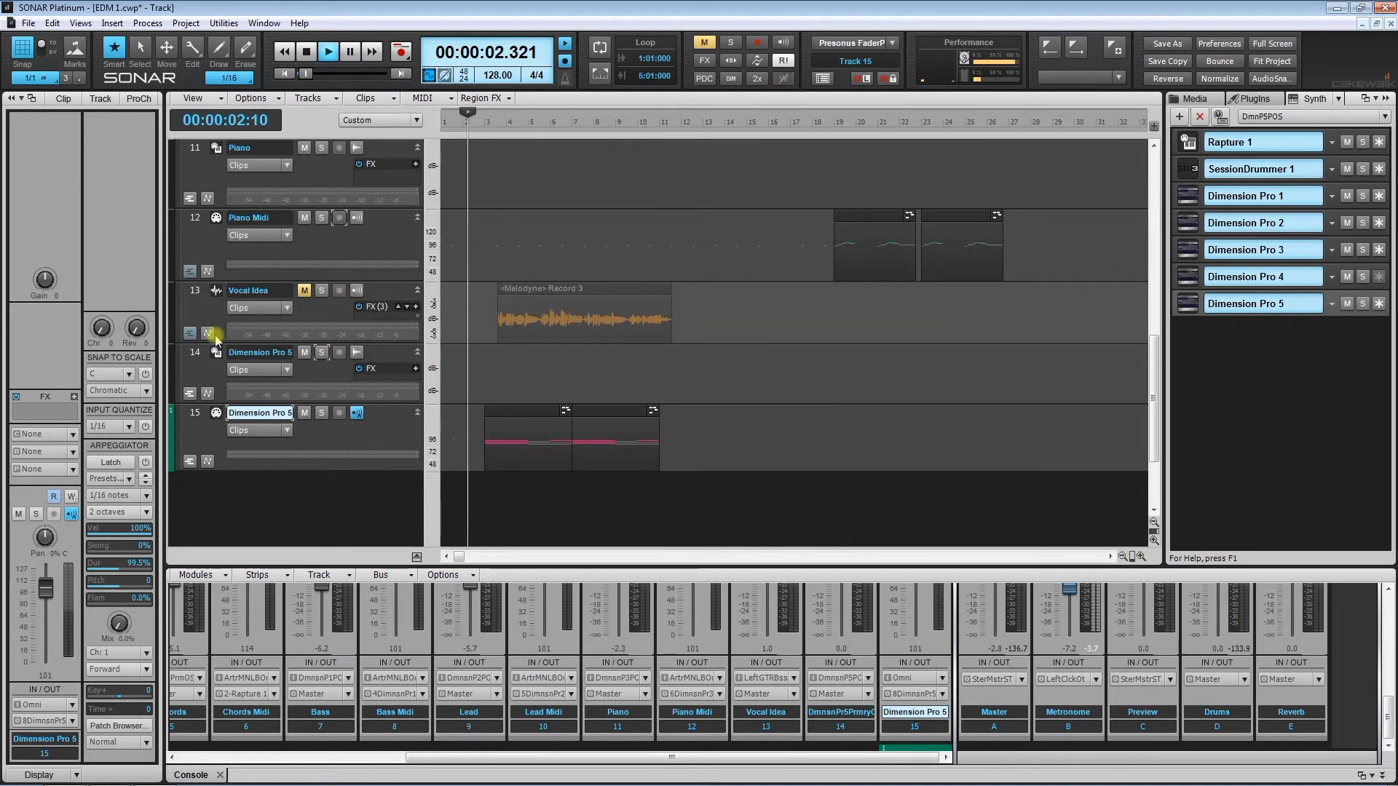
# - Lower the volume of the Dimension Pro 5 audio track 14 to about -3.3 during playback, and stop the playback
pyautogui.click(284, 372)
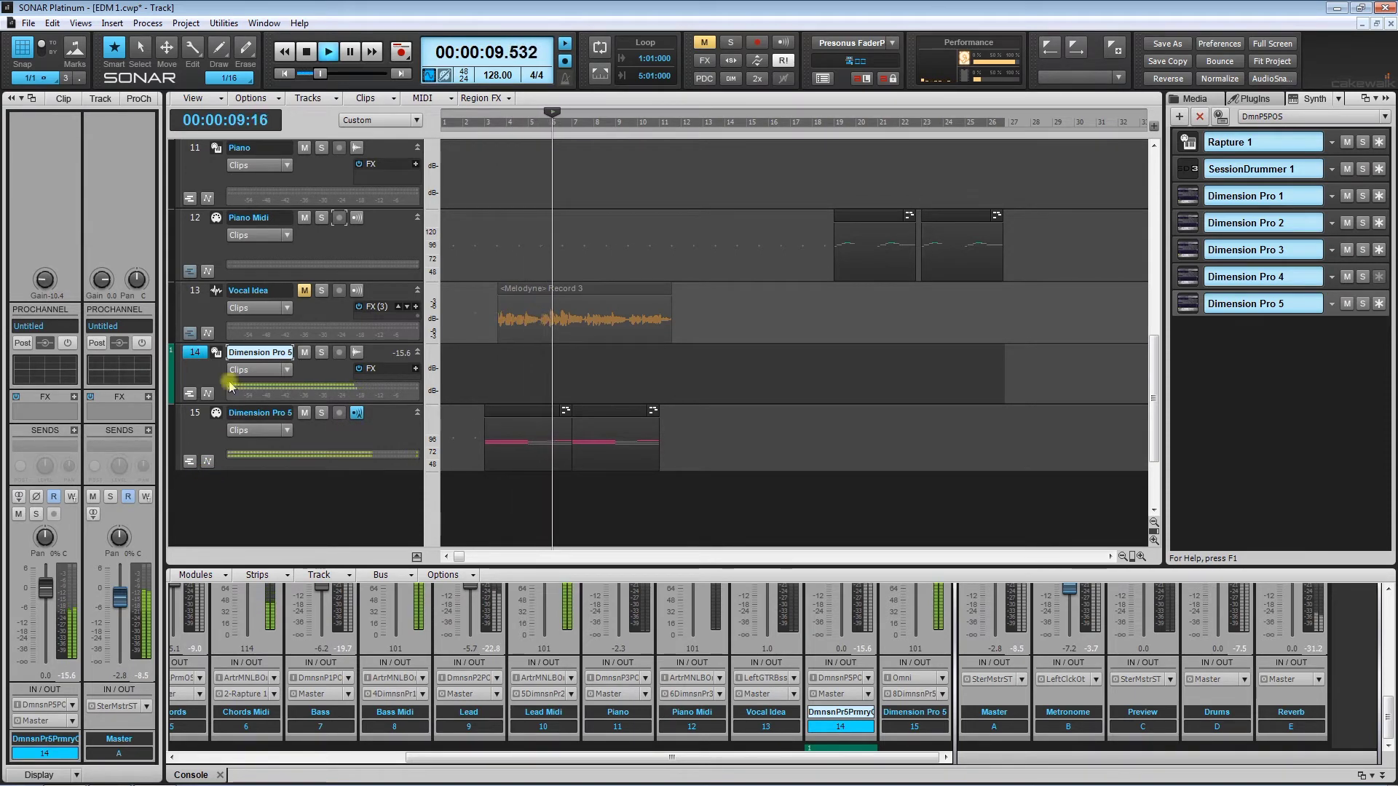
pyautogui.moveTo(51, 591); pyautogui.dragTo(51, 602)
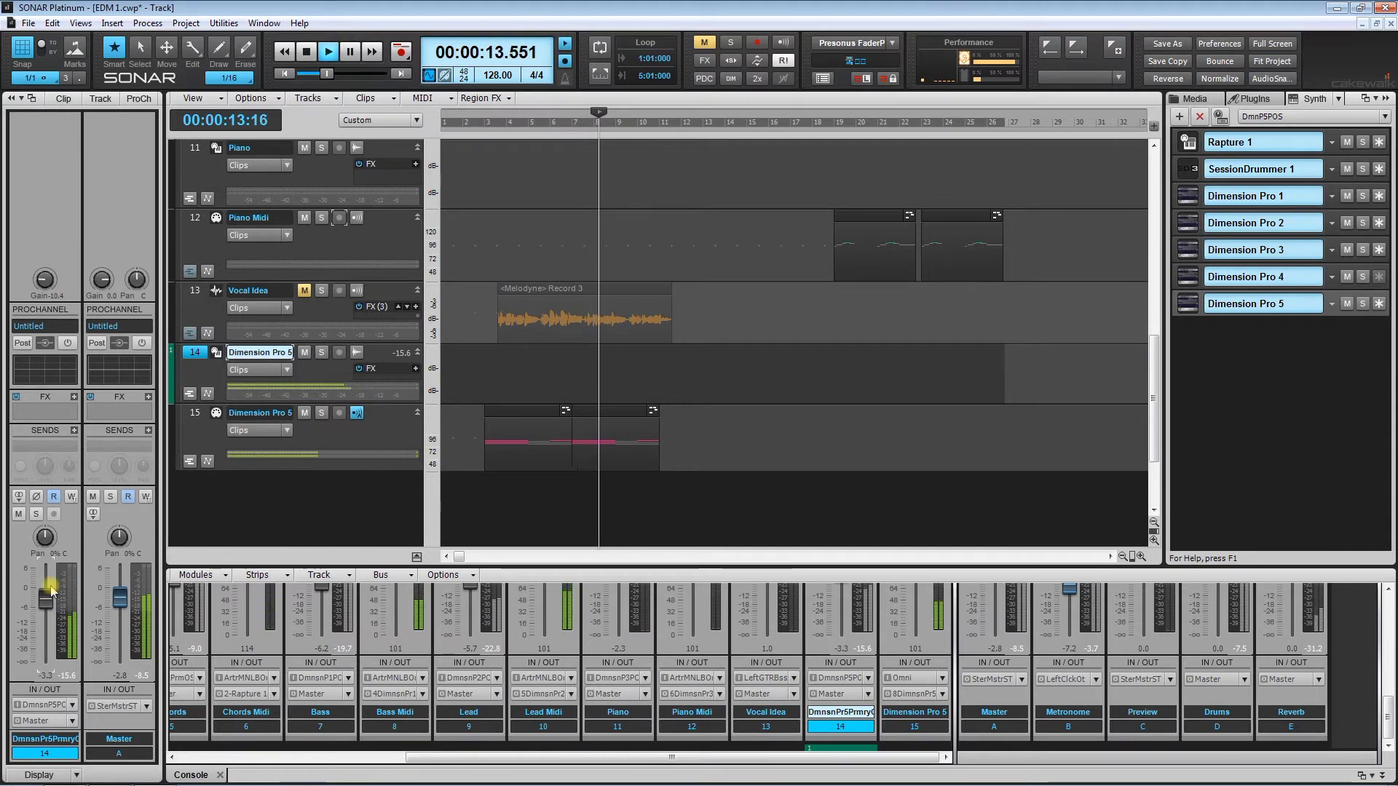
pyautogui.press('space')
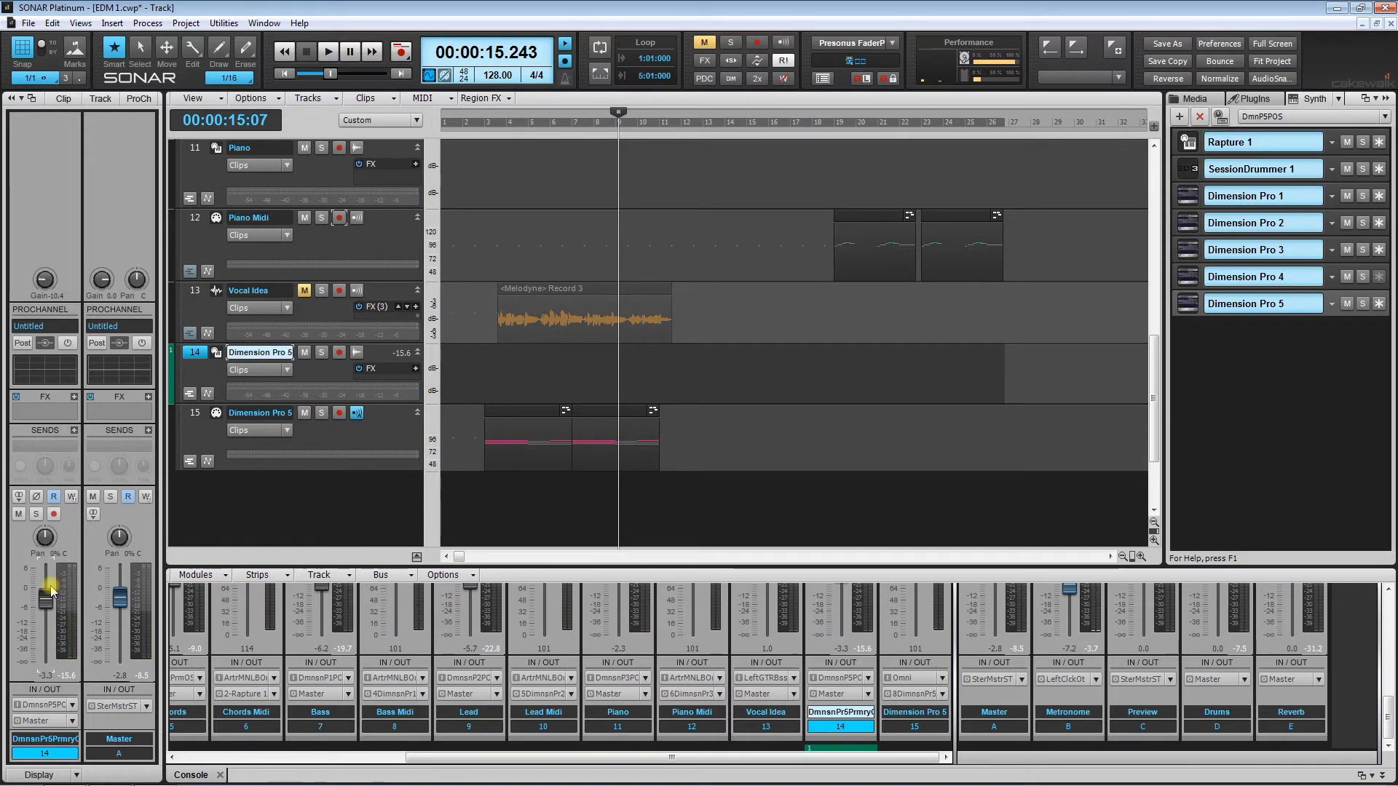
# - Rename audio track 14 as "Sytnh Main" and its MIDI track 15 as "Synth Main Midi"
pyautogui.click(486, 260)
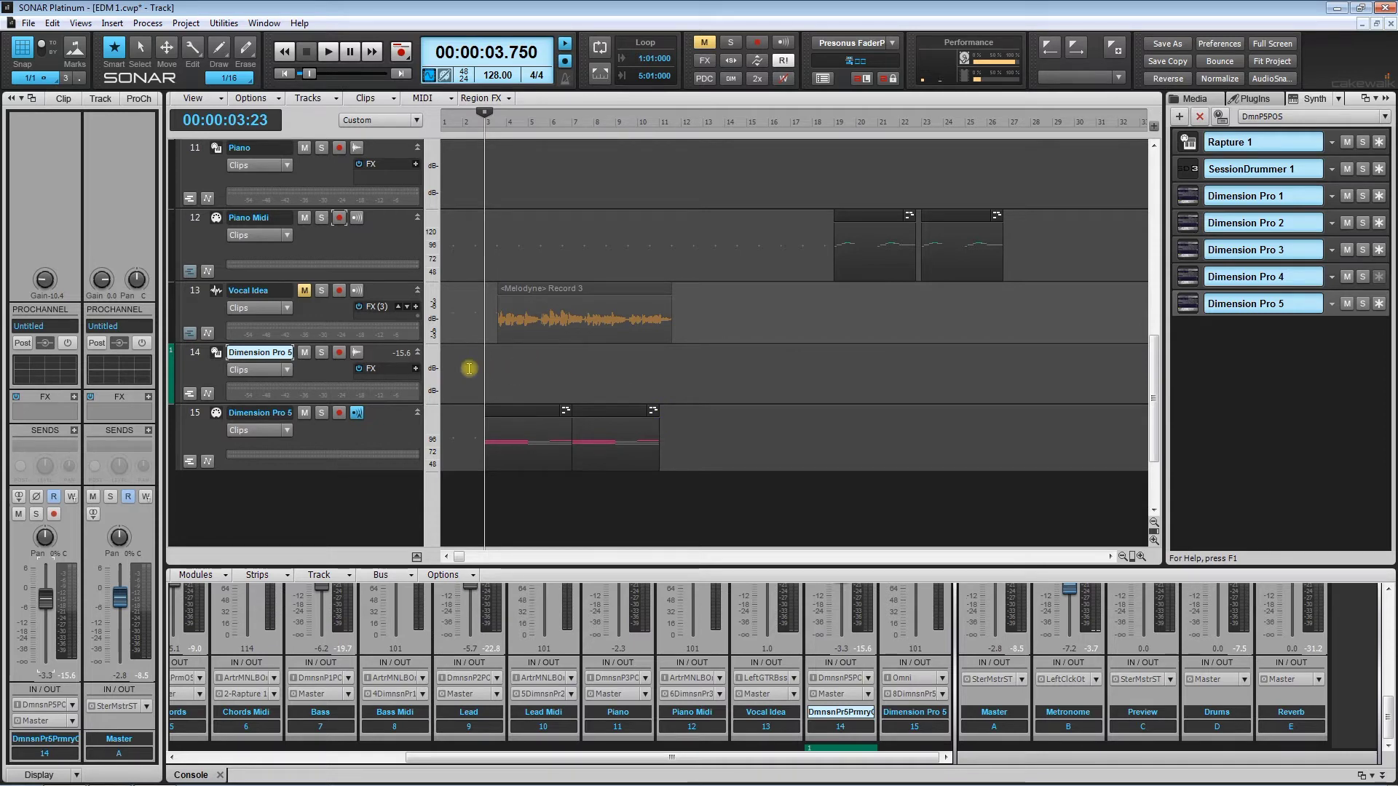
pyautogui.click(194, 354)
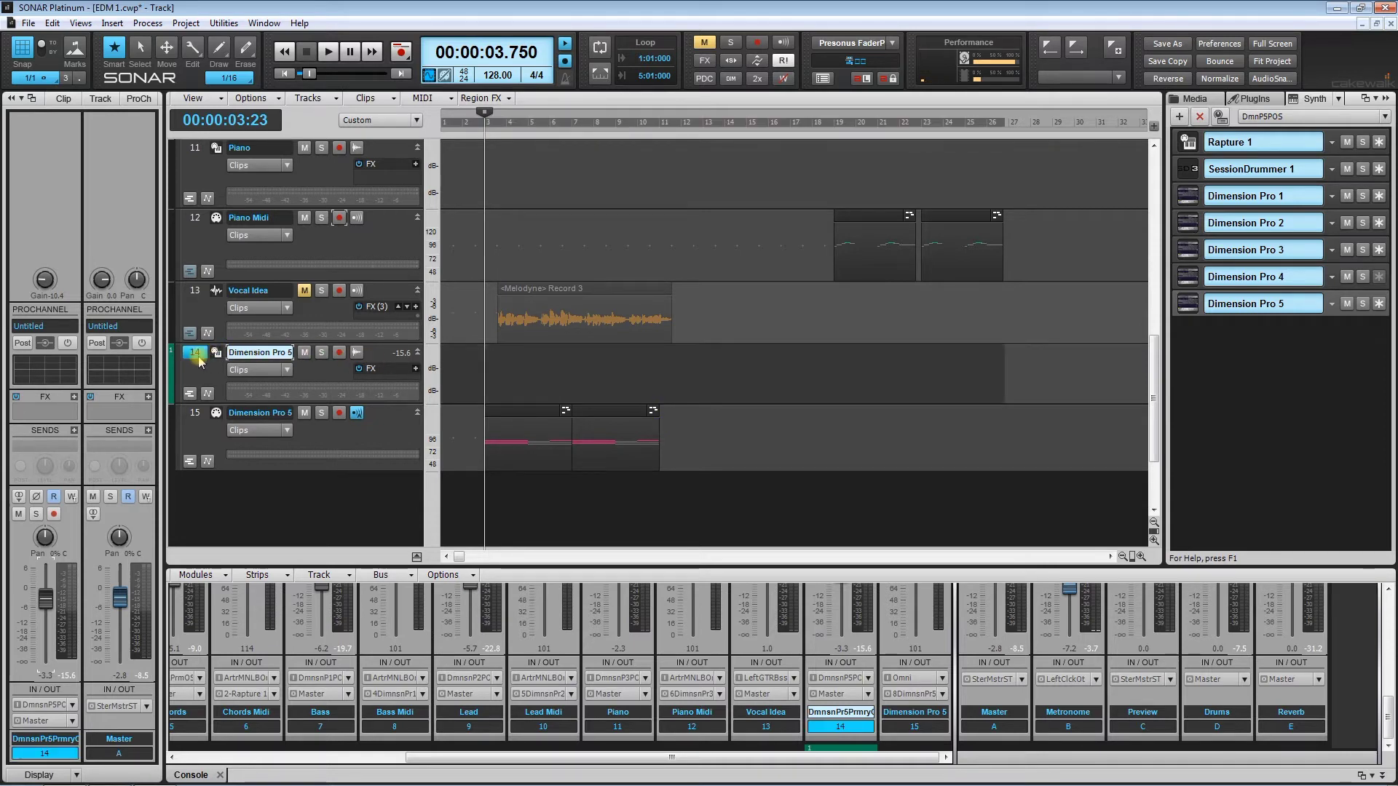
pyautogui.doubleClick(278, 353)
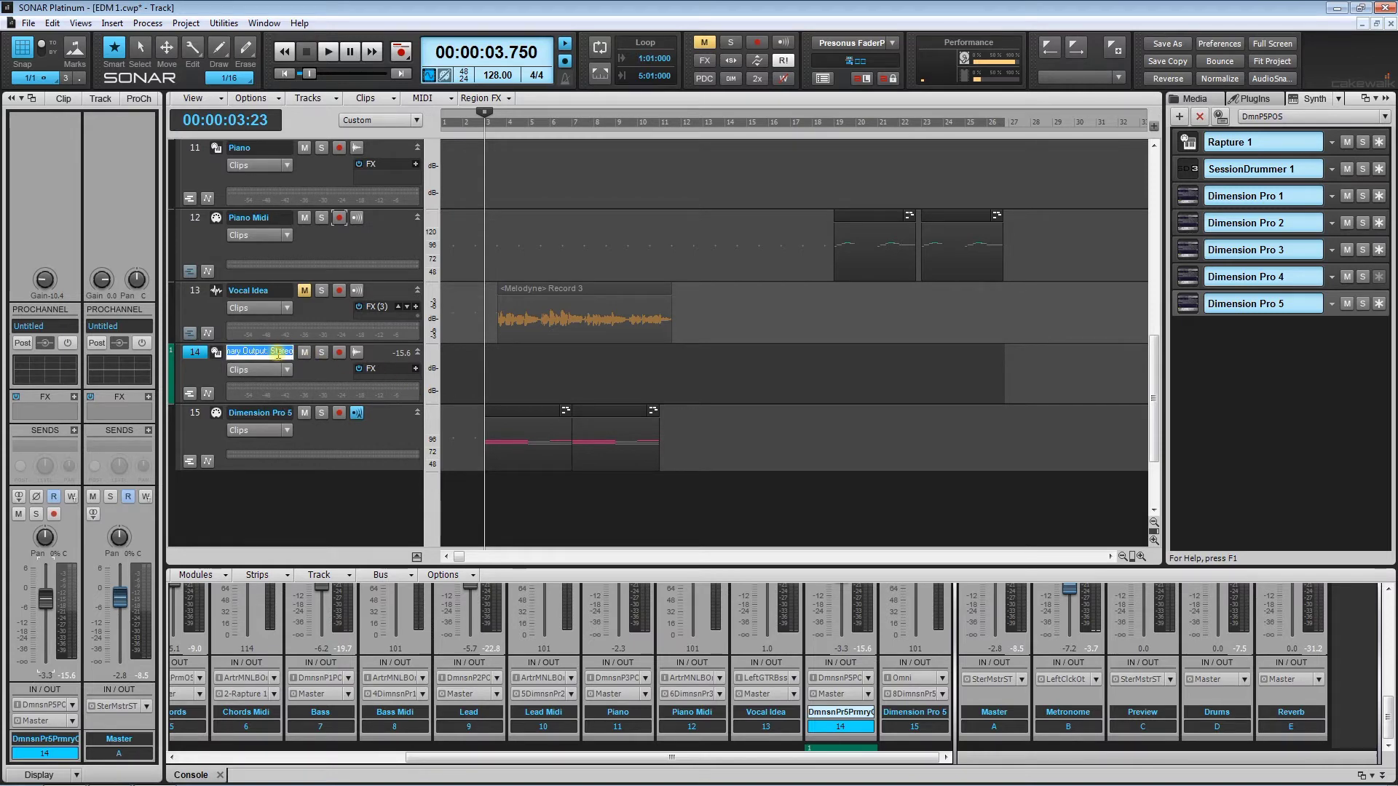
pyautogui.write('Sytnh Main')
pyautogui.press('Tab')
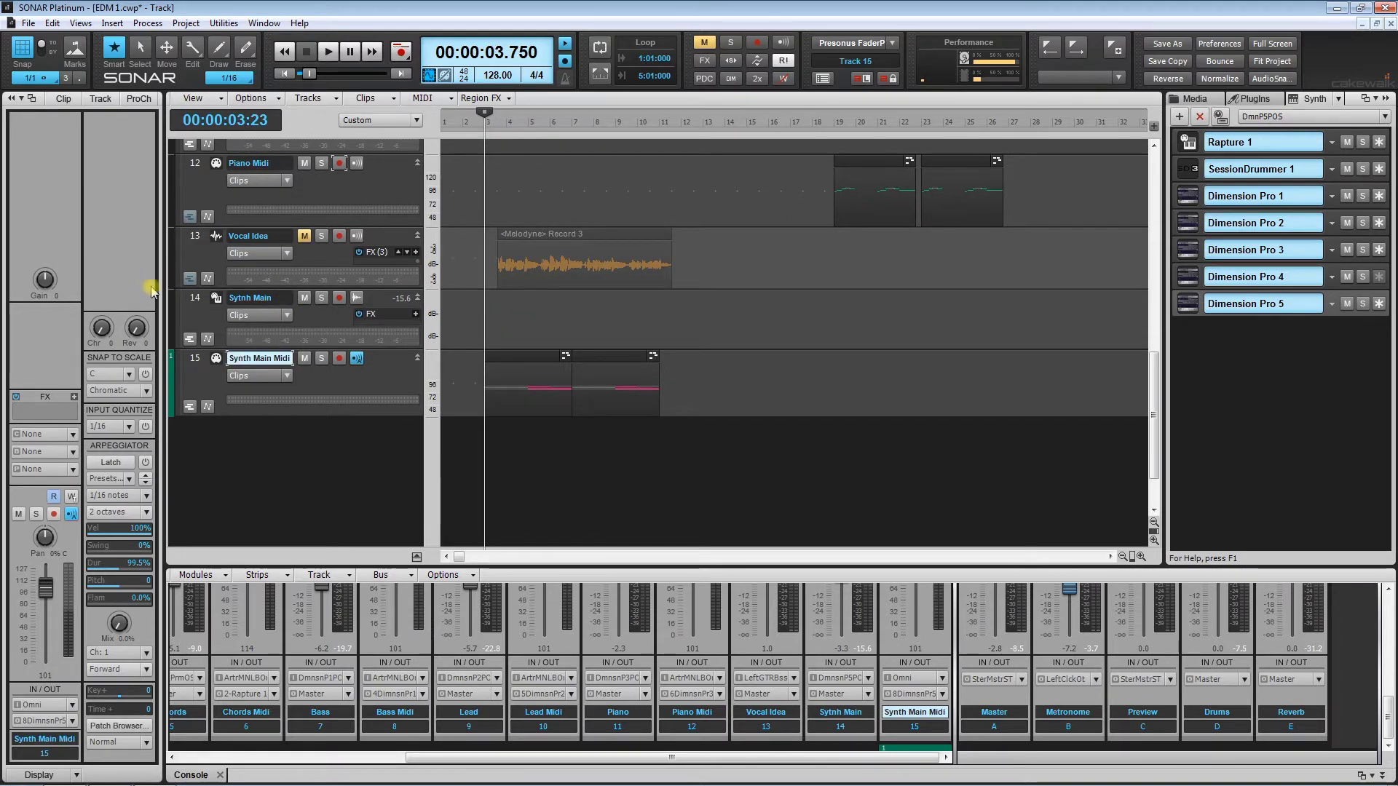
# - Insert the VST3 dynamics effect OneKnob Pumper Stereo on track 14 and move its window clear of the synth clips
pyautogui.moveTo(501, 317); pyautogui.dragTo(766, 406)
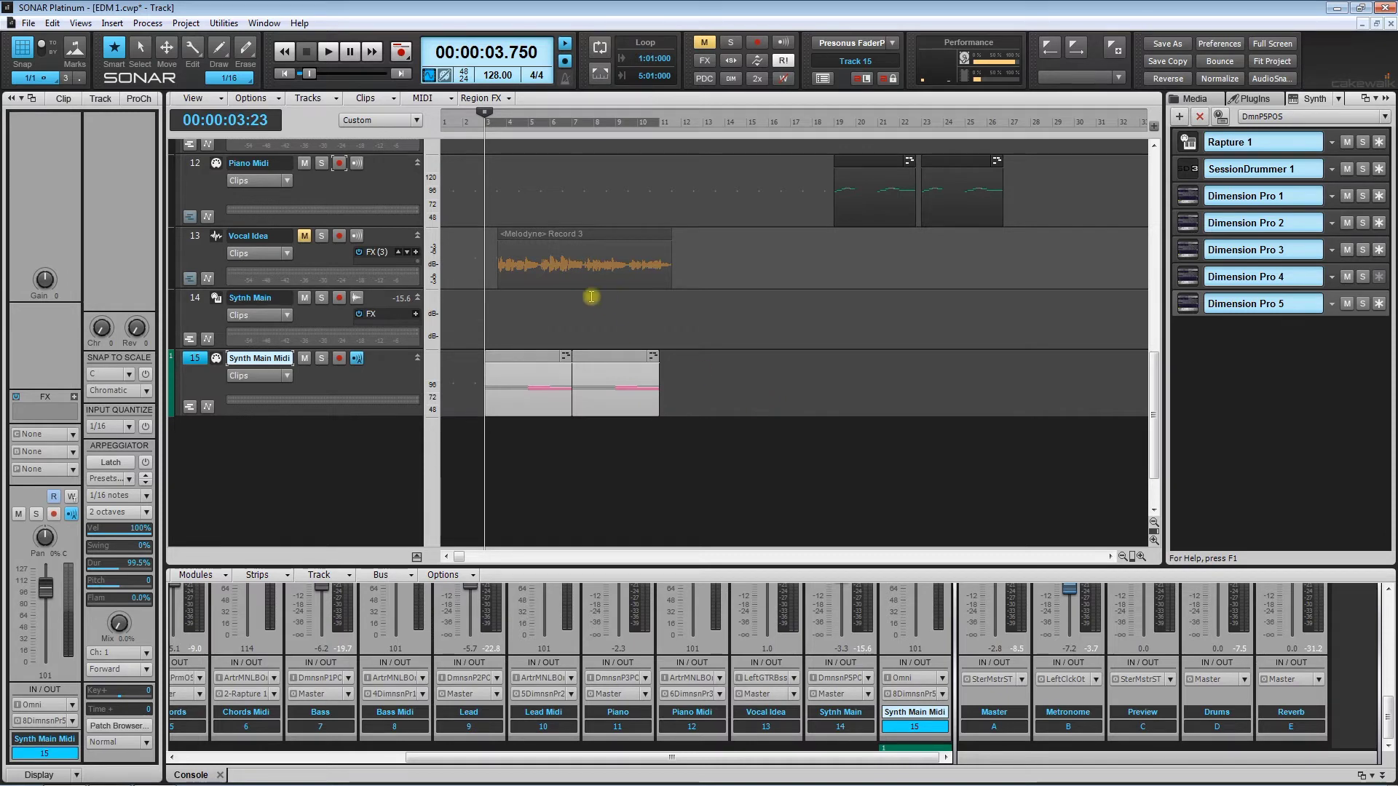
pyautogui.click(197, 301)
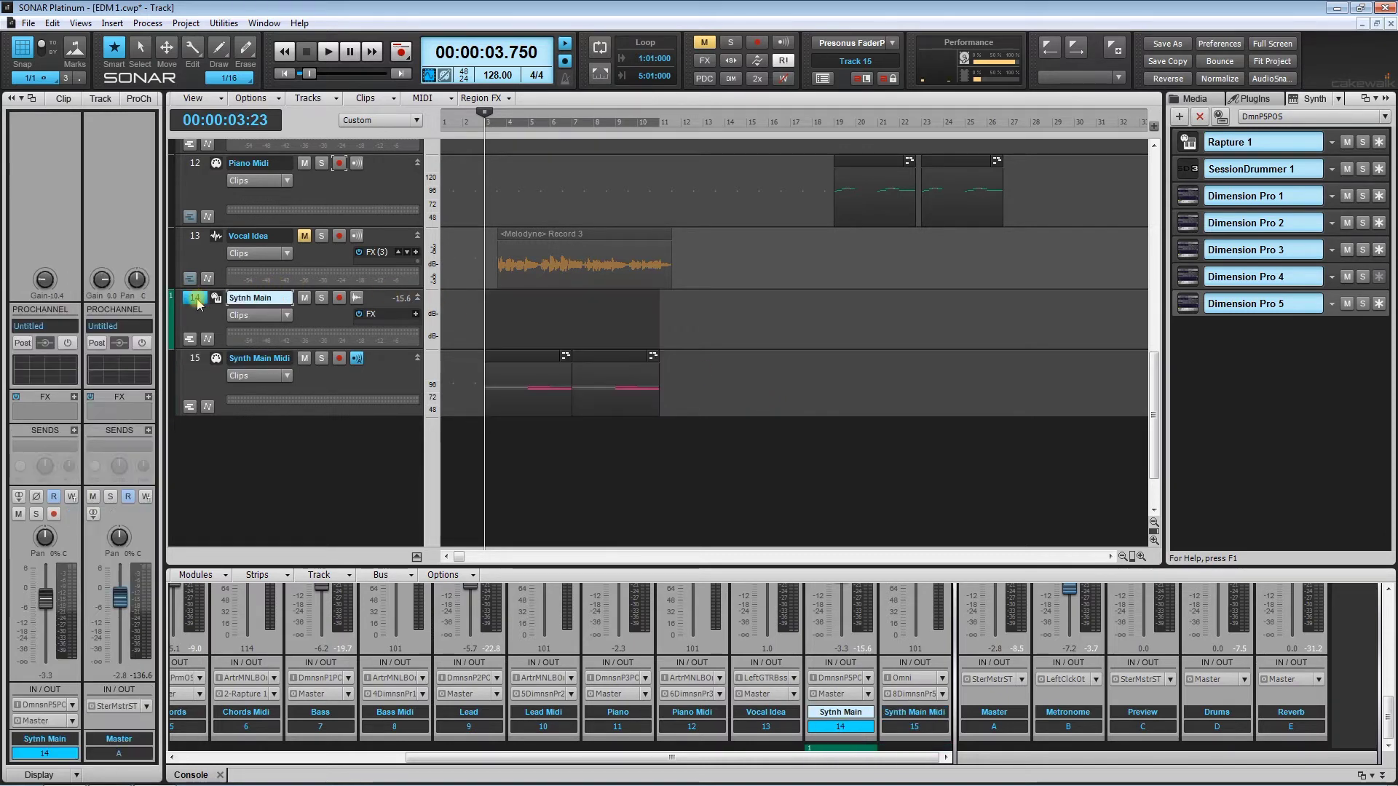
pyautogui.rightClick(68, 411)
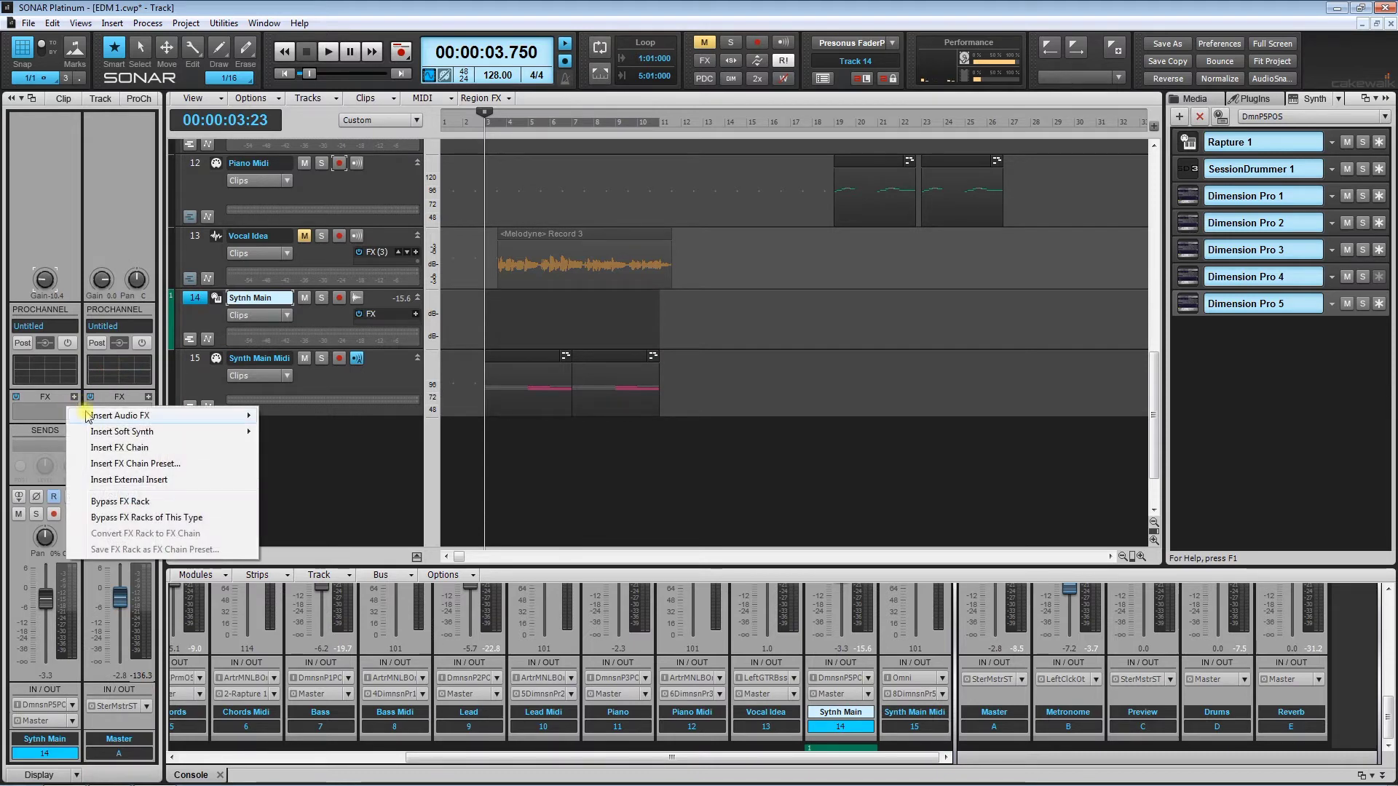
pyautogui.moveTo(117, 417)
pyautogui.moveTo(315, 439)
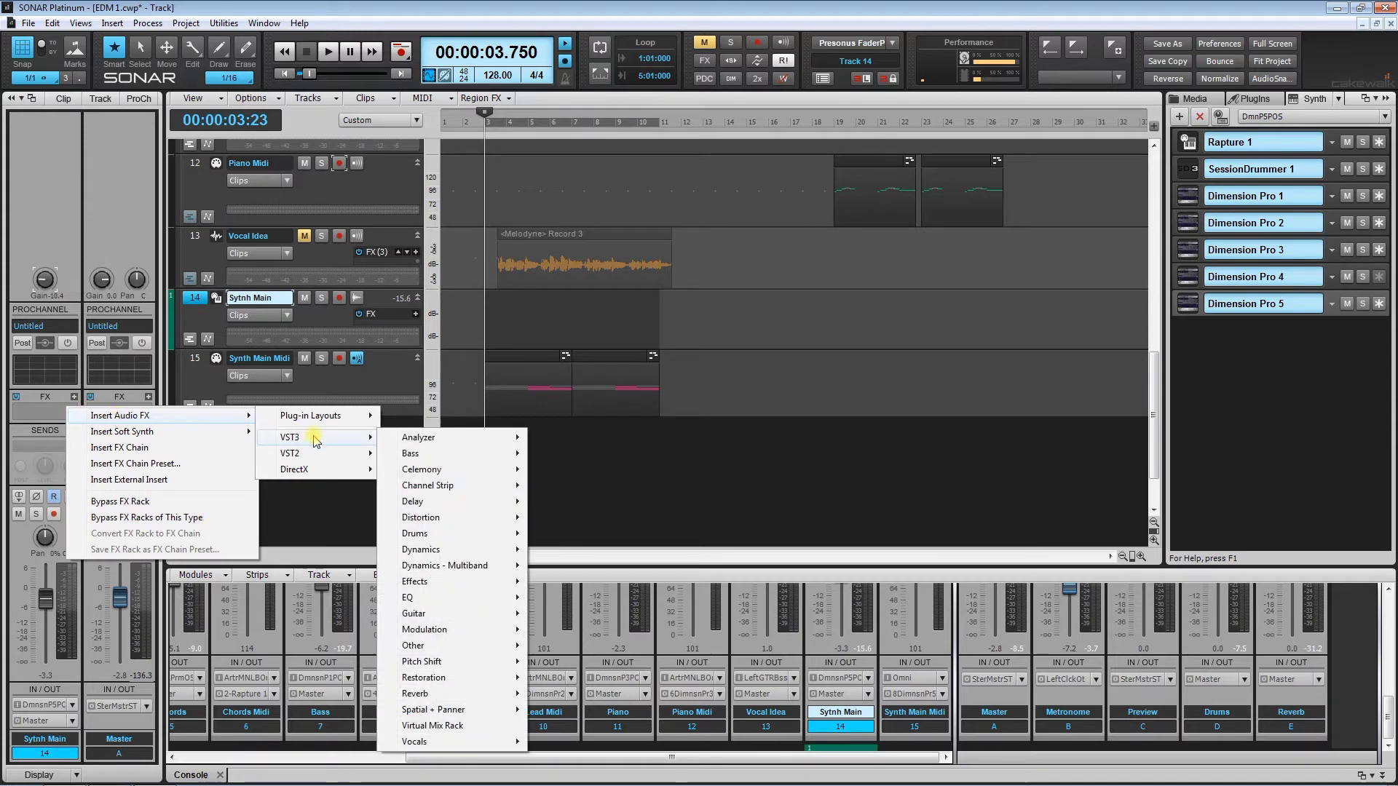
pyautogui.moveTo(448, 552)
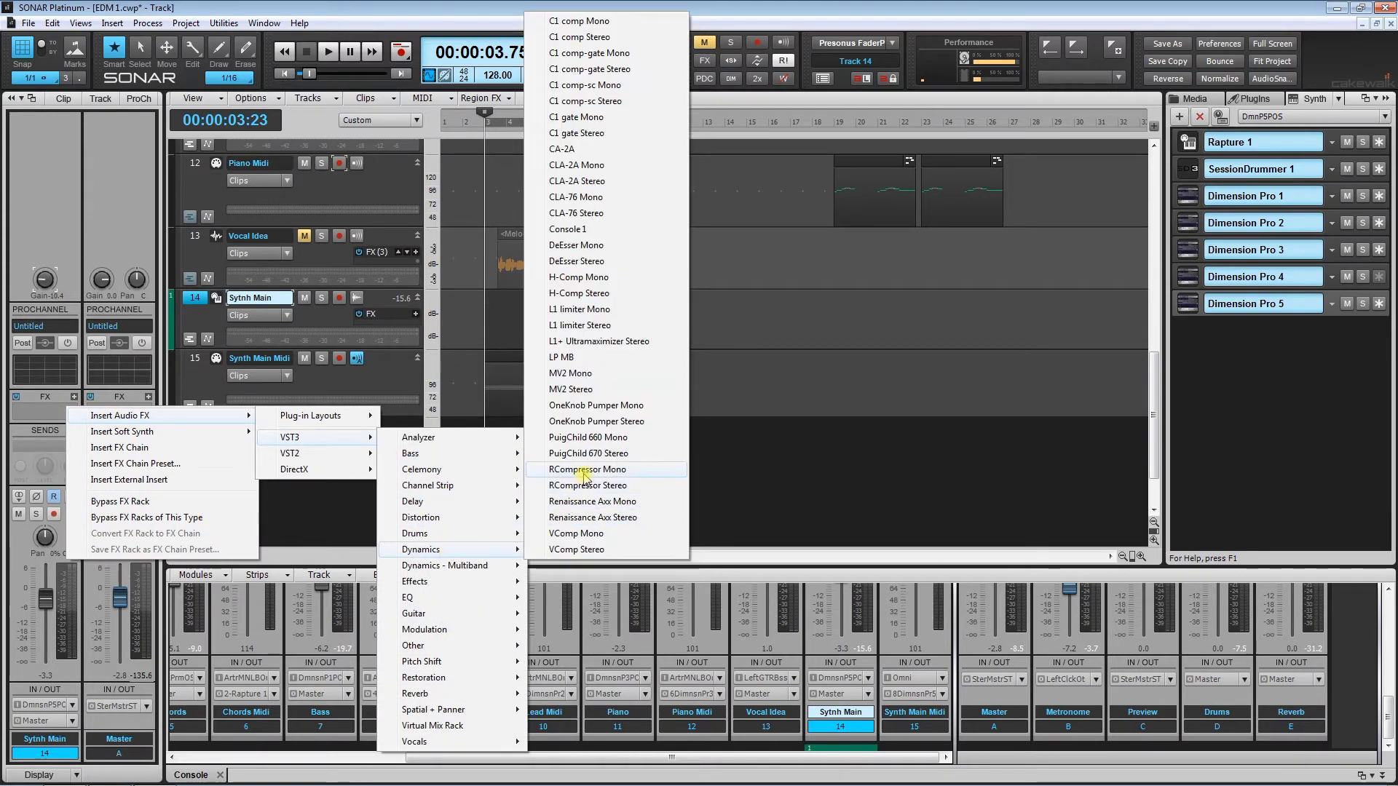
pyautogui.click(559, 422)
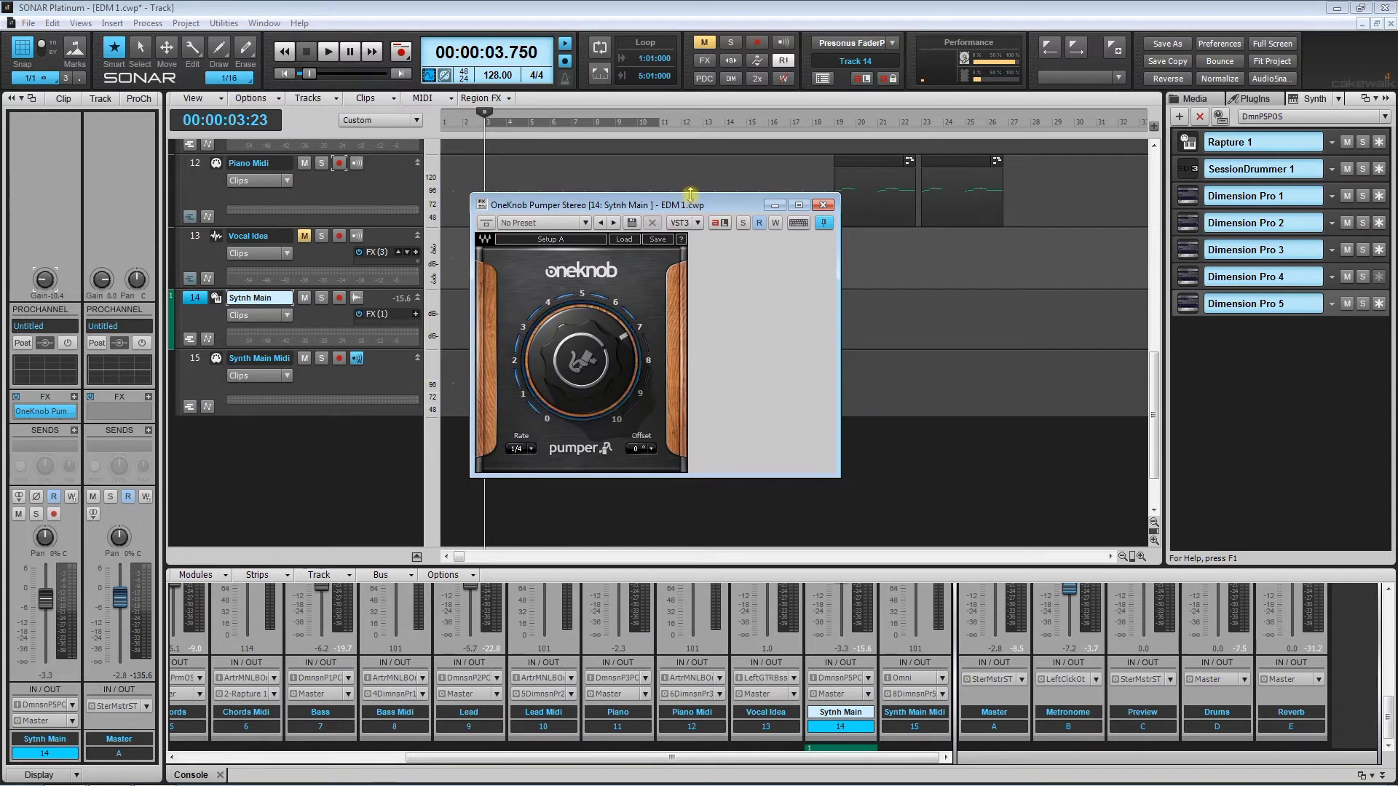
pyautogui.moveTo(690, 195); pyautogui.dragTo(878, 228)
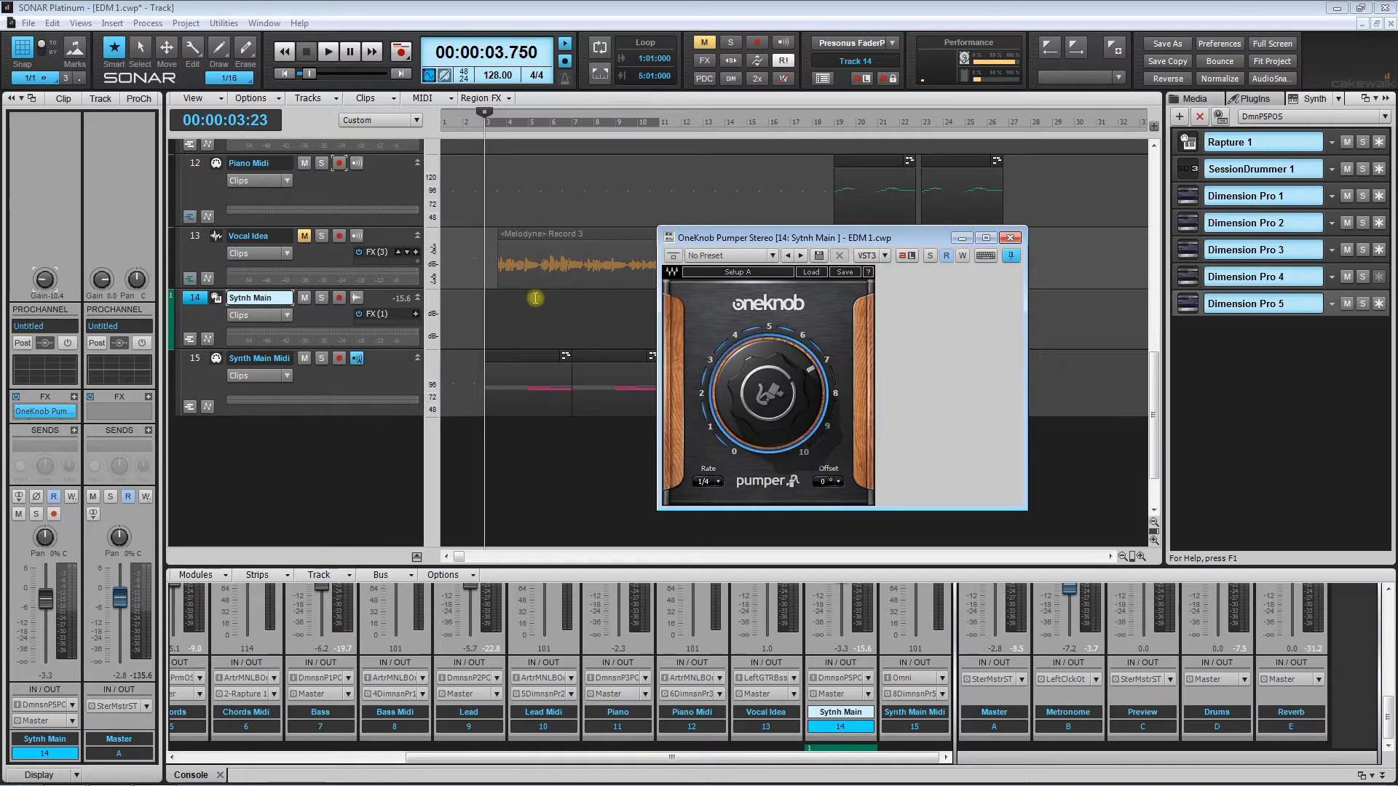
# - Solo track 14 and set the OneKnob Pumper amount to 6.5 during playback from measure 3, then return to measure 3
pyautogui.click(321, 298)
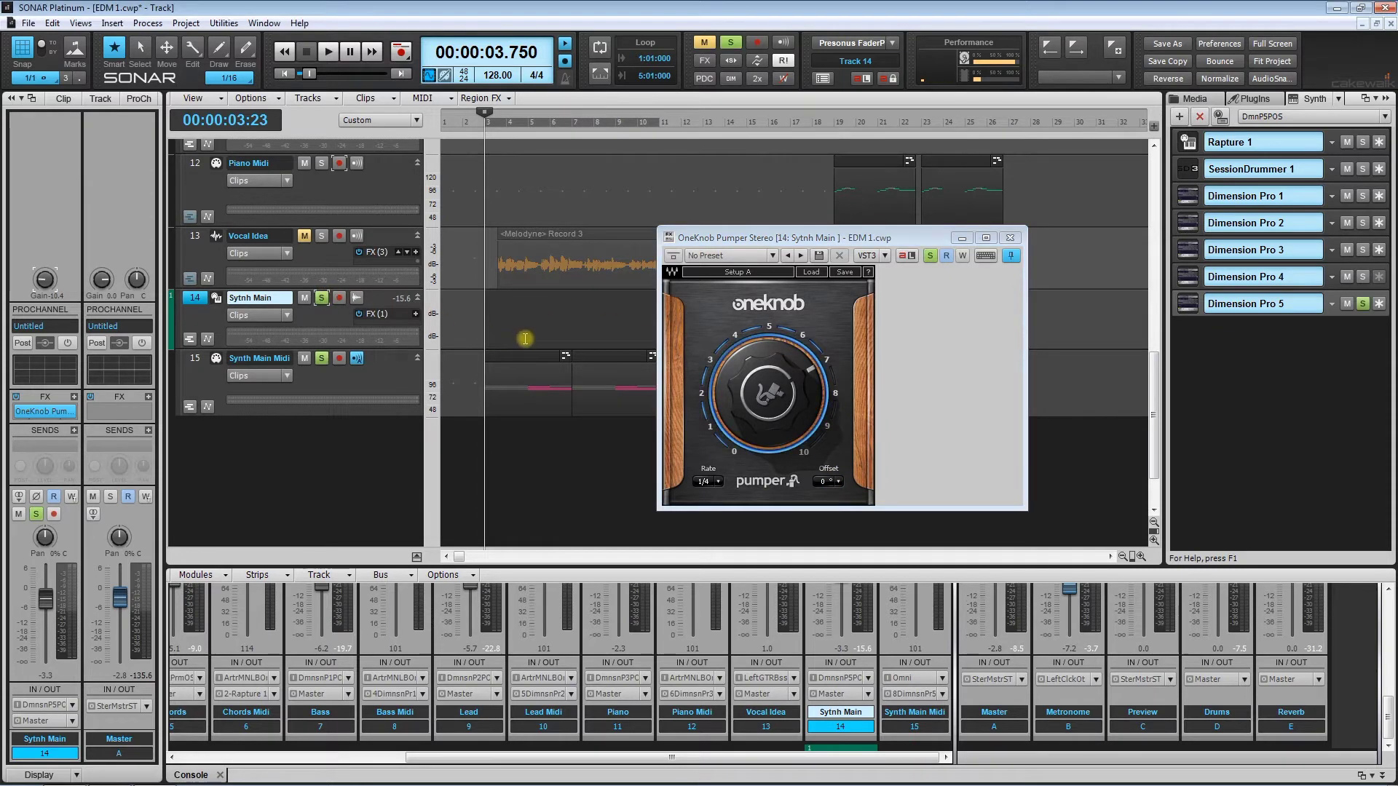
pyautogui.press('space')
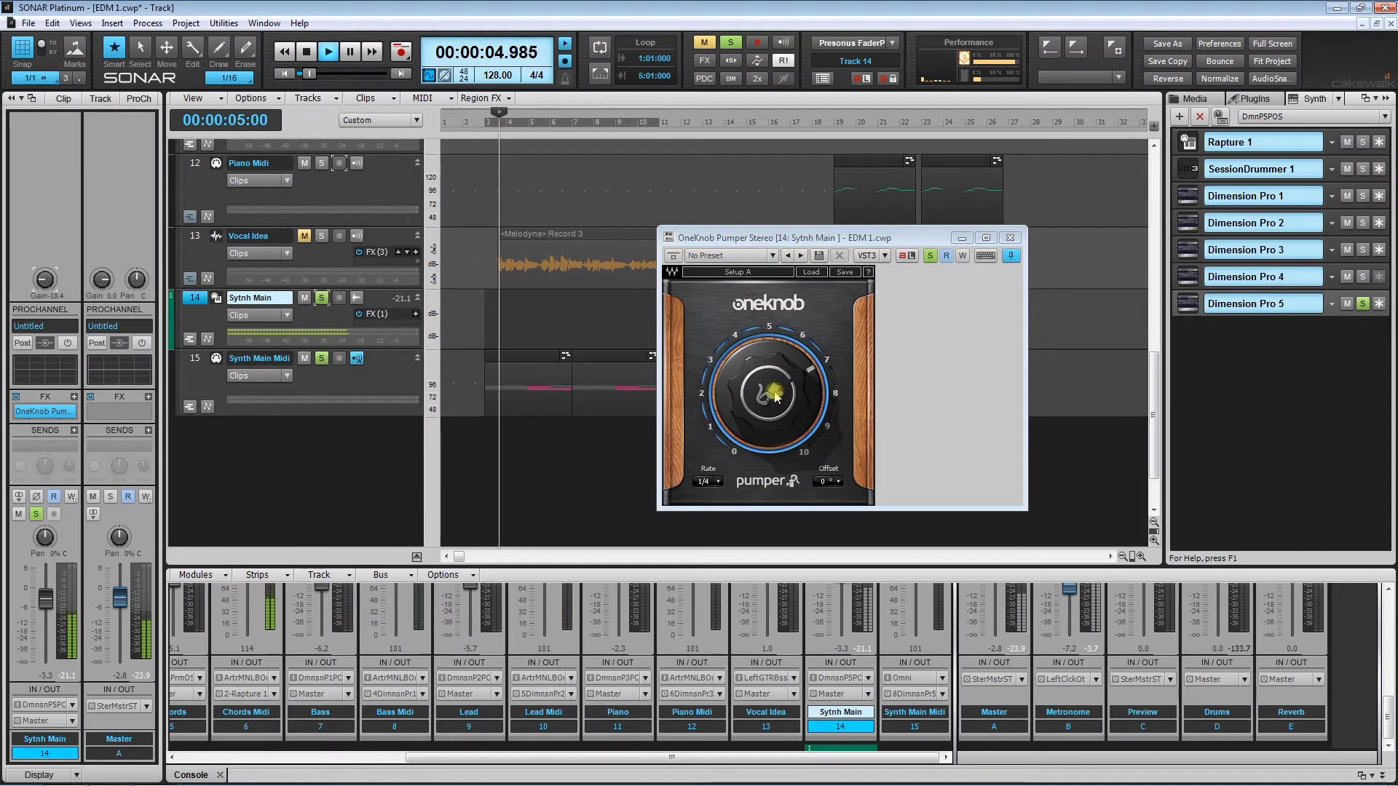
pyautogui.moveTo(768, 393)
pyautogui.mouseDown()
pyautogui.moveTo(768, 455)
pyautogui.moveTo(768, 399)
pyautogui.moveTo(768, 412)
pyautogui.mouseUp()
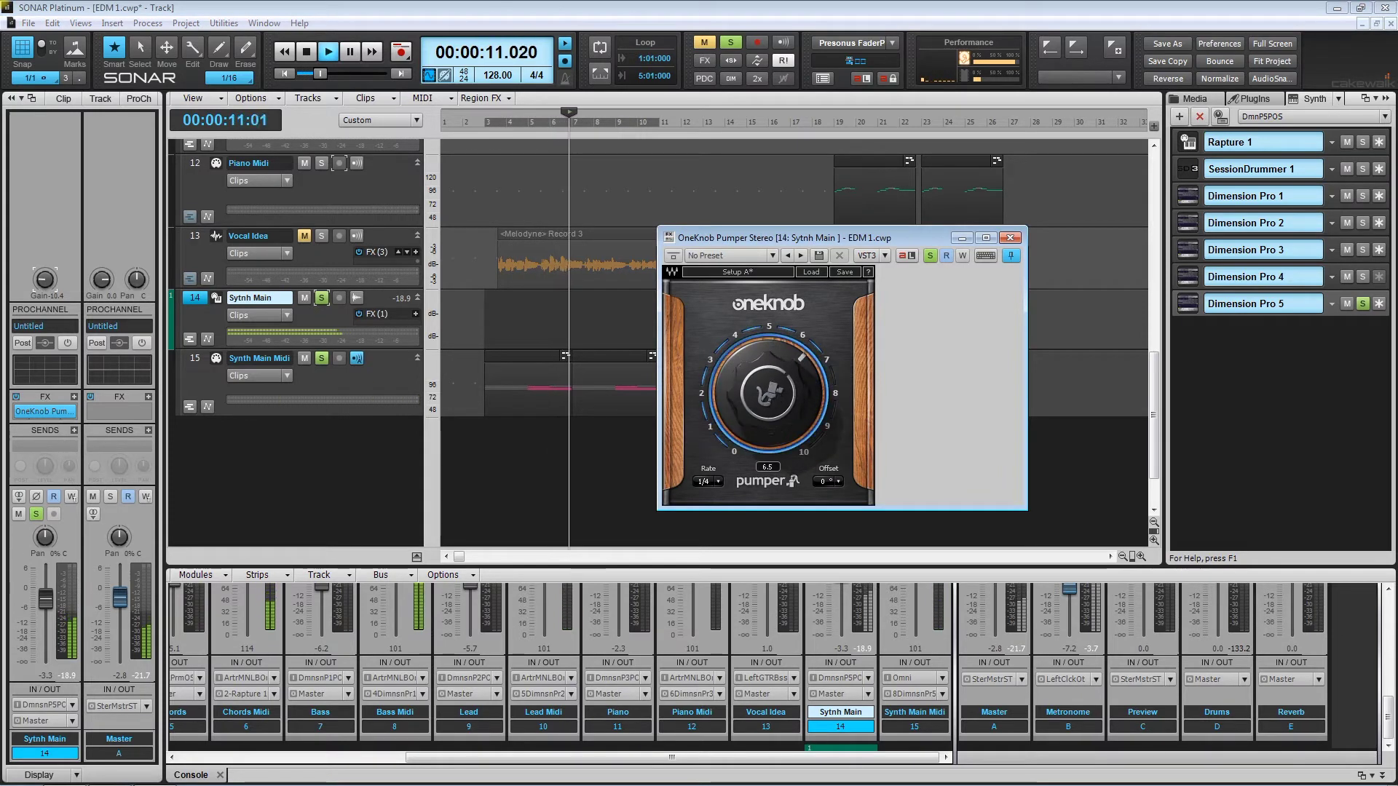
pyautogui.press('space')
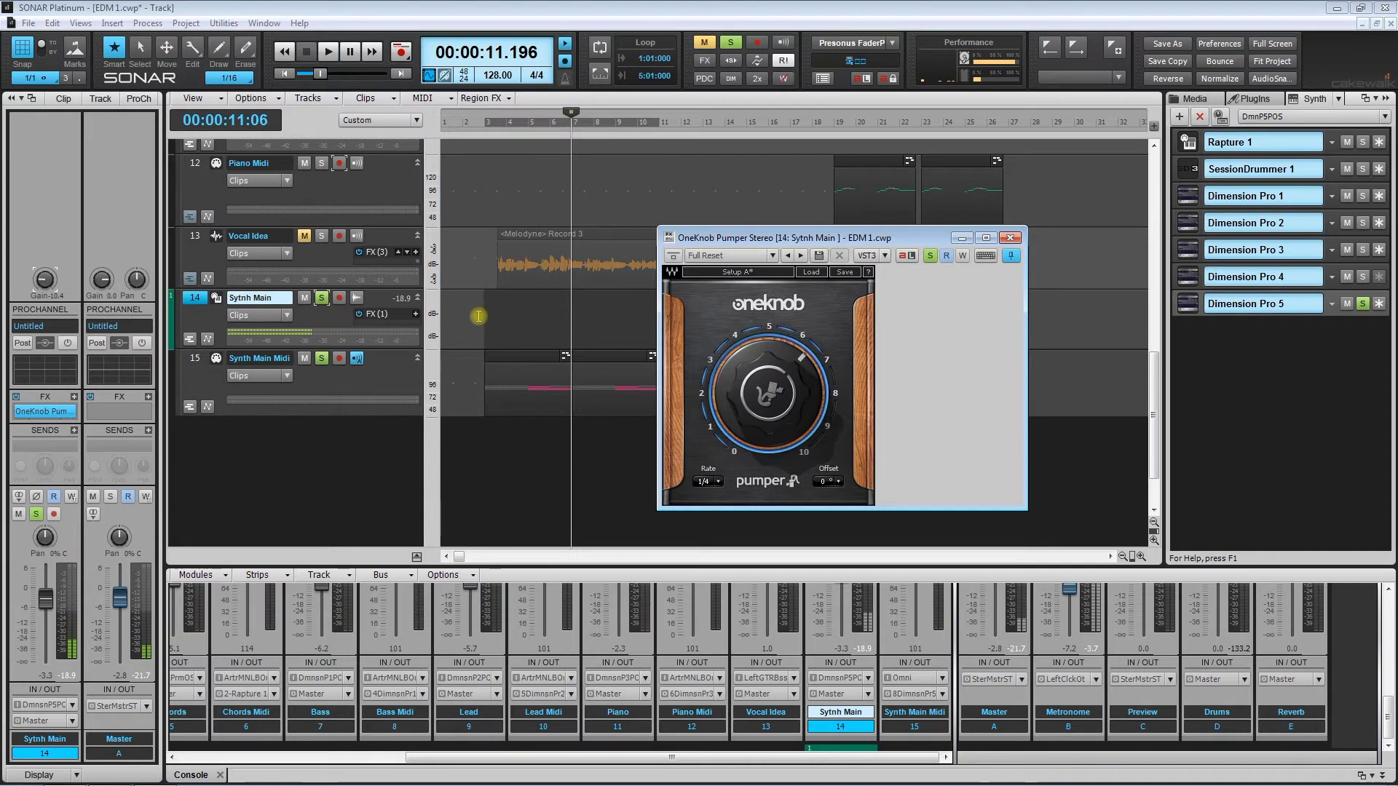
pyautogui.click(479, 315)
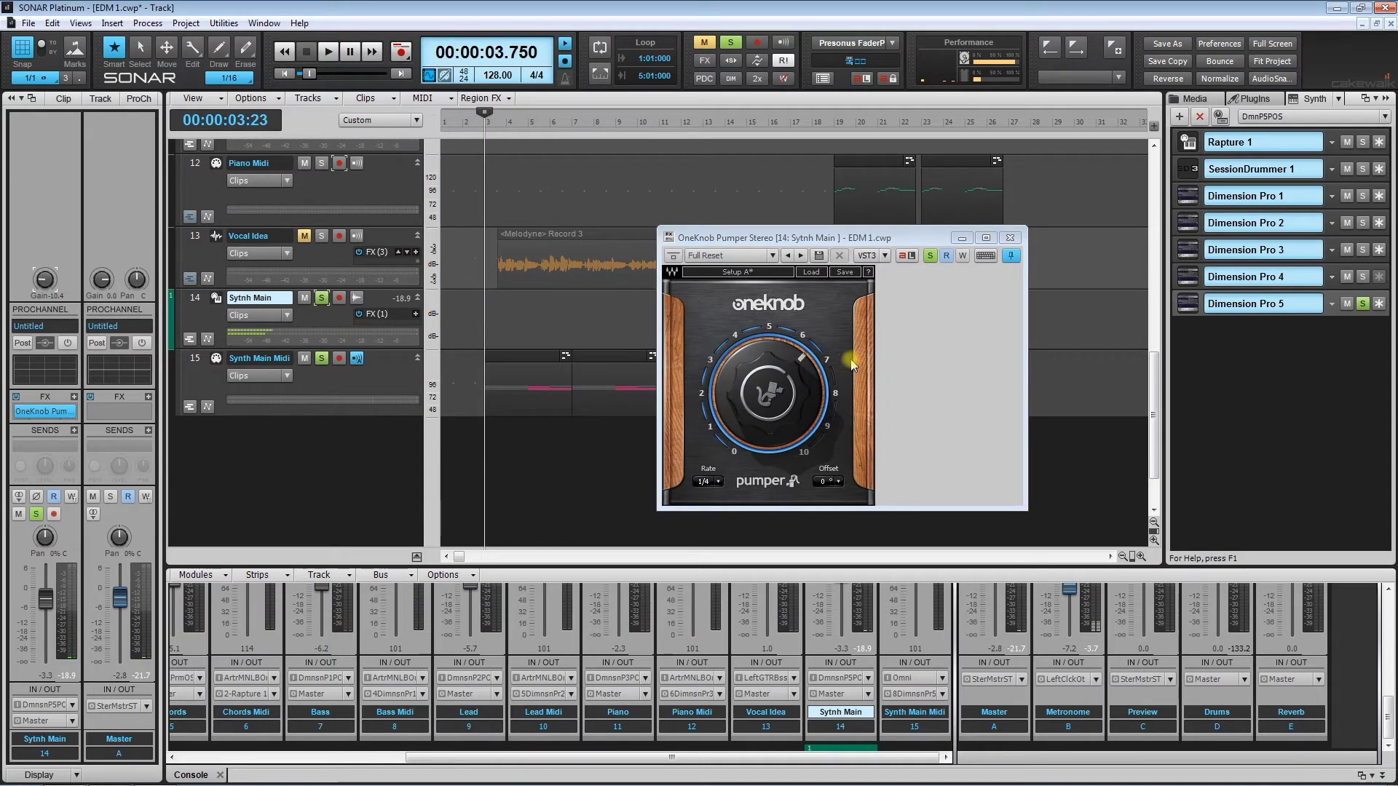
# - Set the OneKnob Pumper's offset to 180 and its rate to 1/8
pyautogui.click(838, 482)
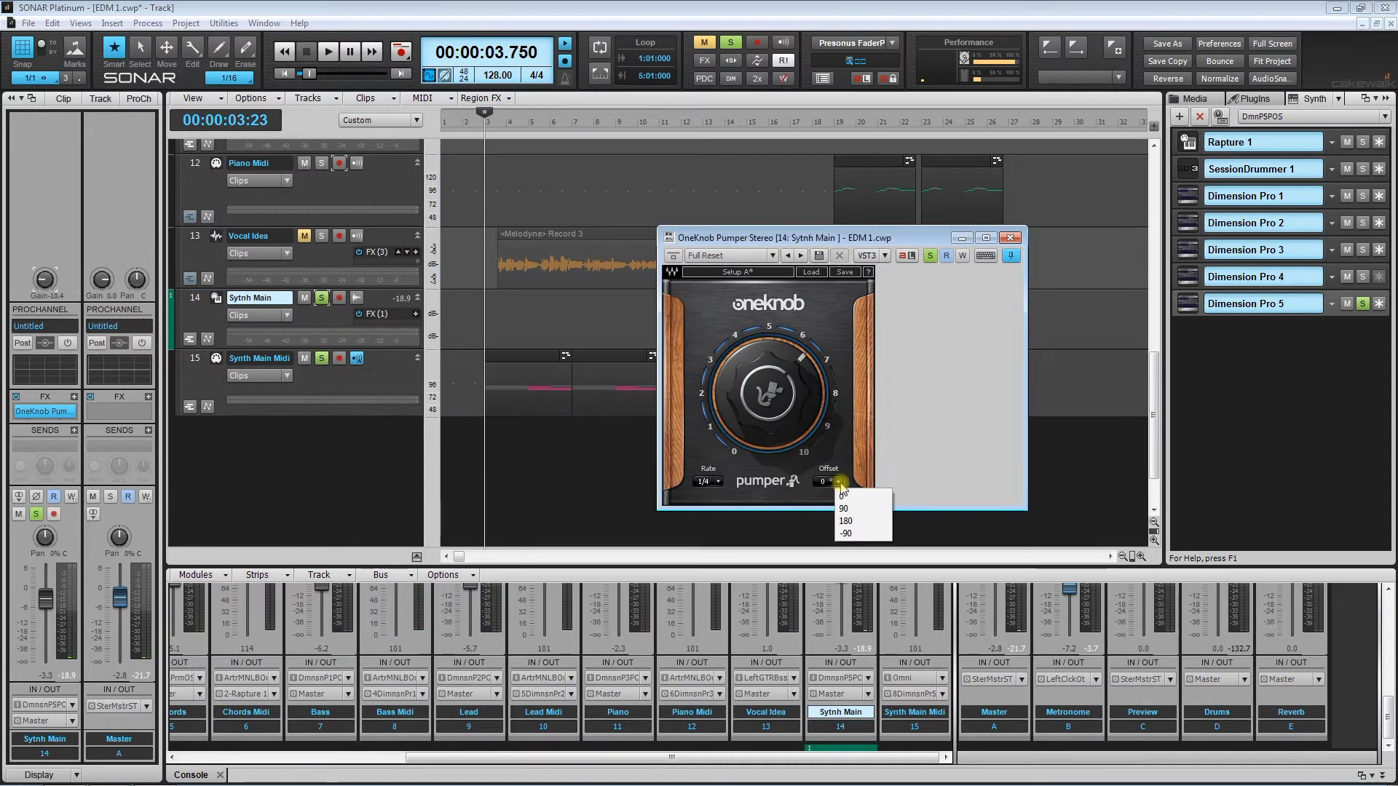
pyautogui.click(847, 521)
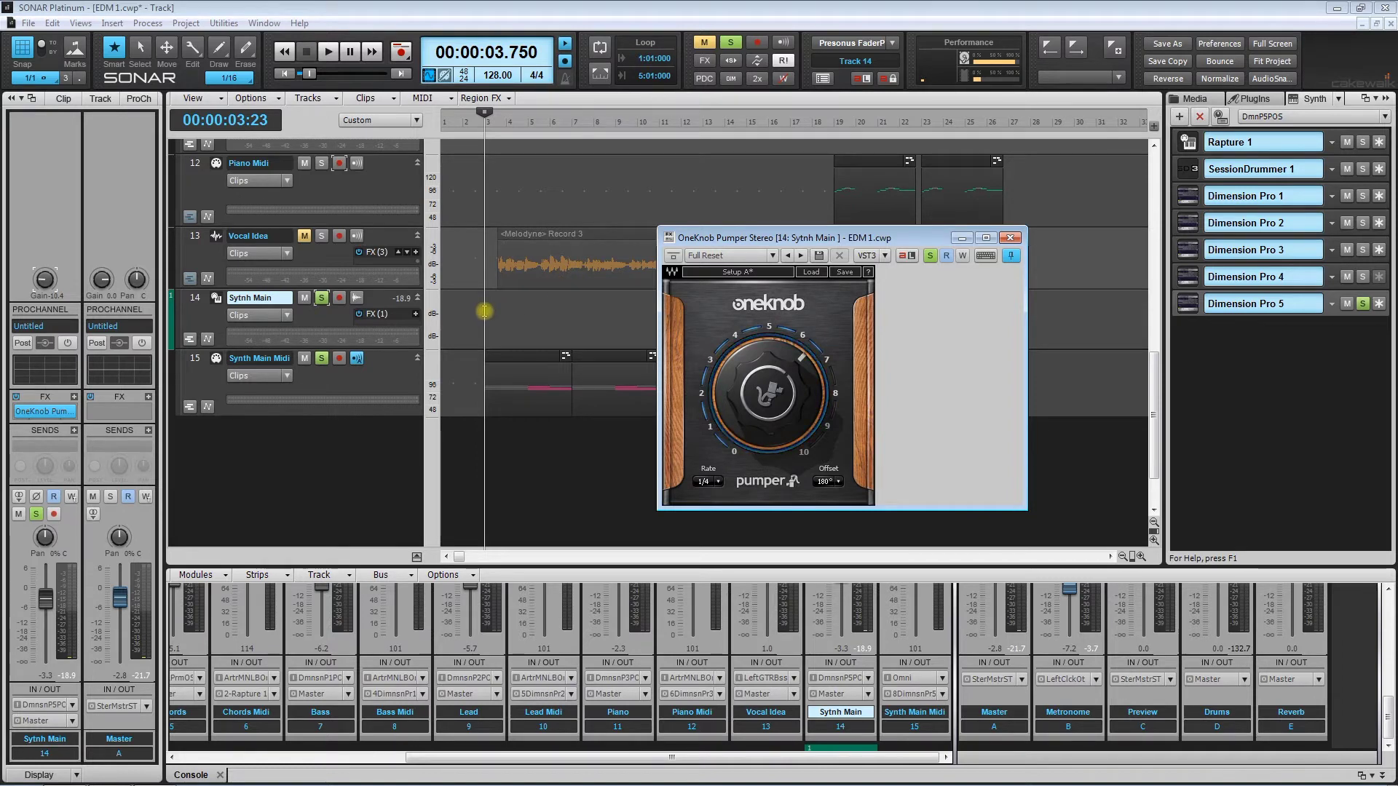
pyautogui.click(717, 482)
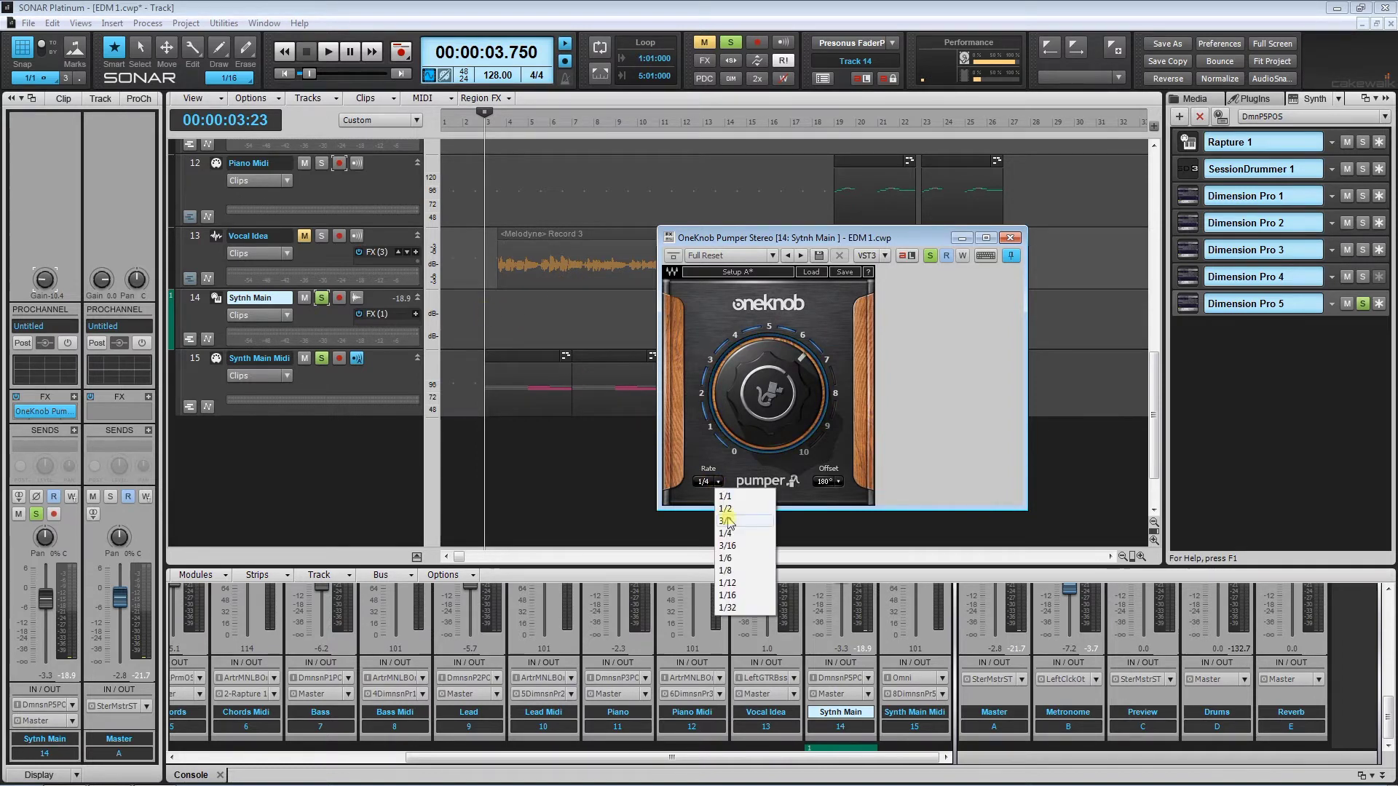
pyautogui.click(728, 570)
pyautogui.click(321, 298)
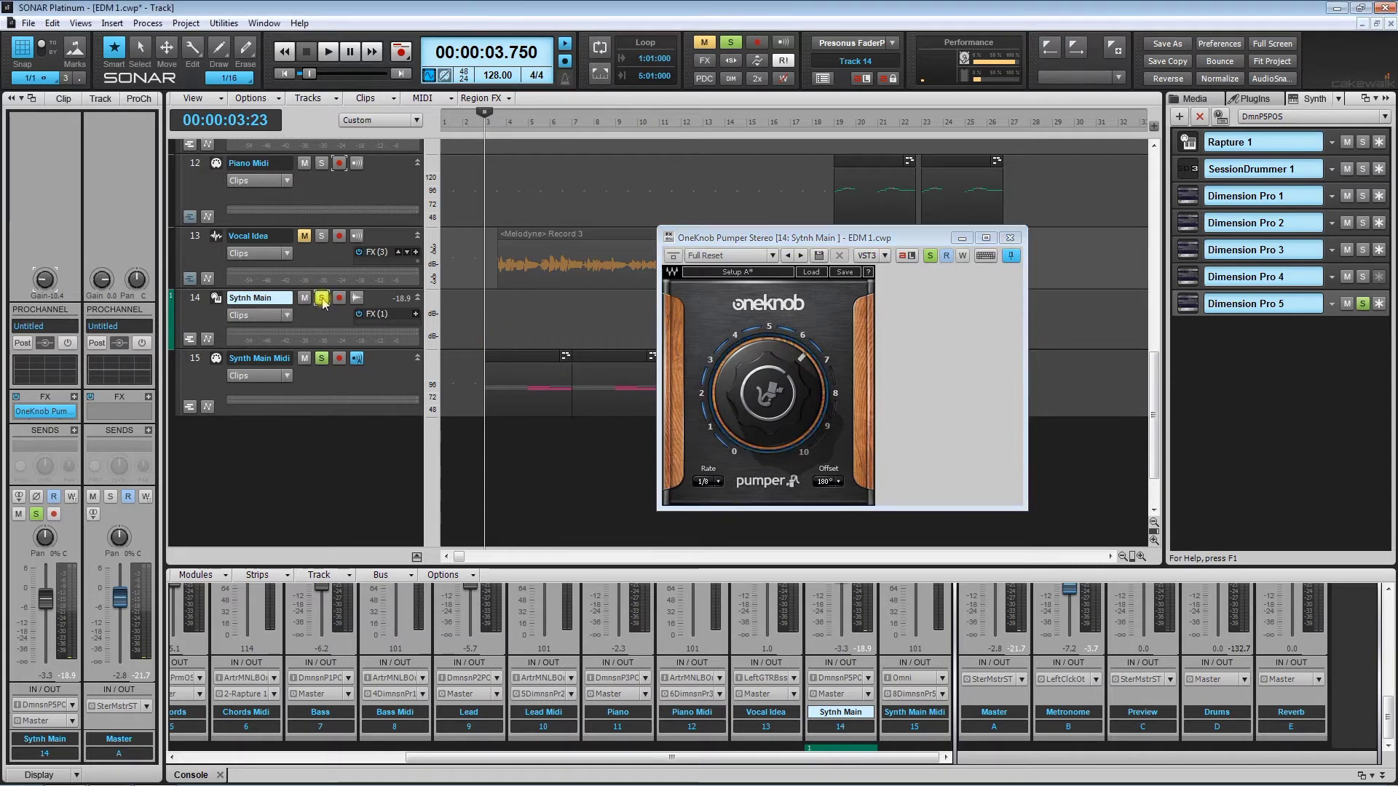
# - Lower the OneKnob Pumper amount while playing the full mix, trying the 1/4 rate before restoring 1/8
pyautogui.press('space')
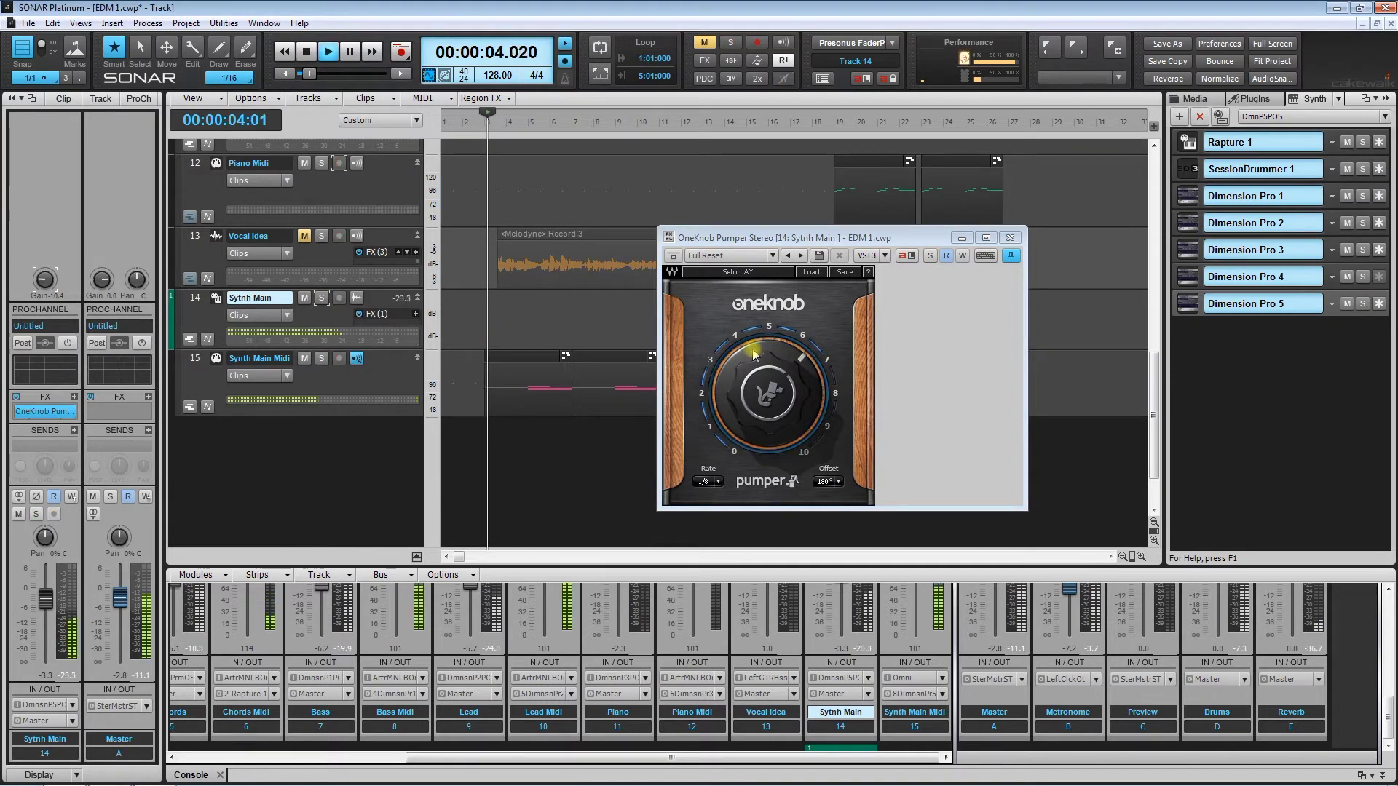
pyautogui.moveTo(782, 360); pyautogui.dragTo(782, 412)
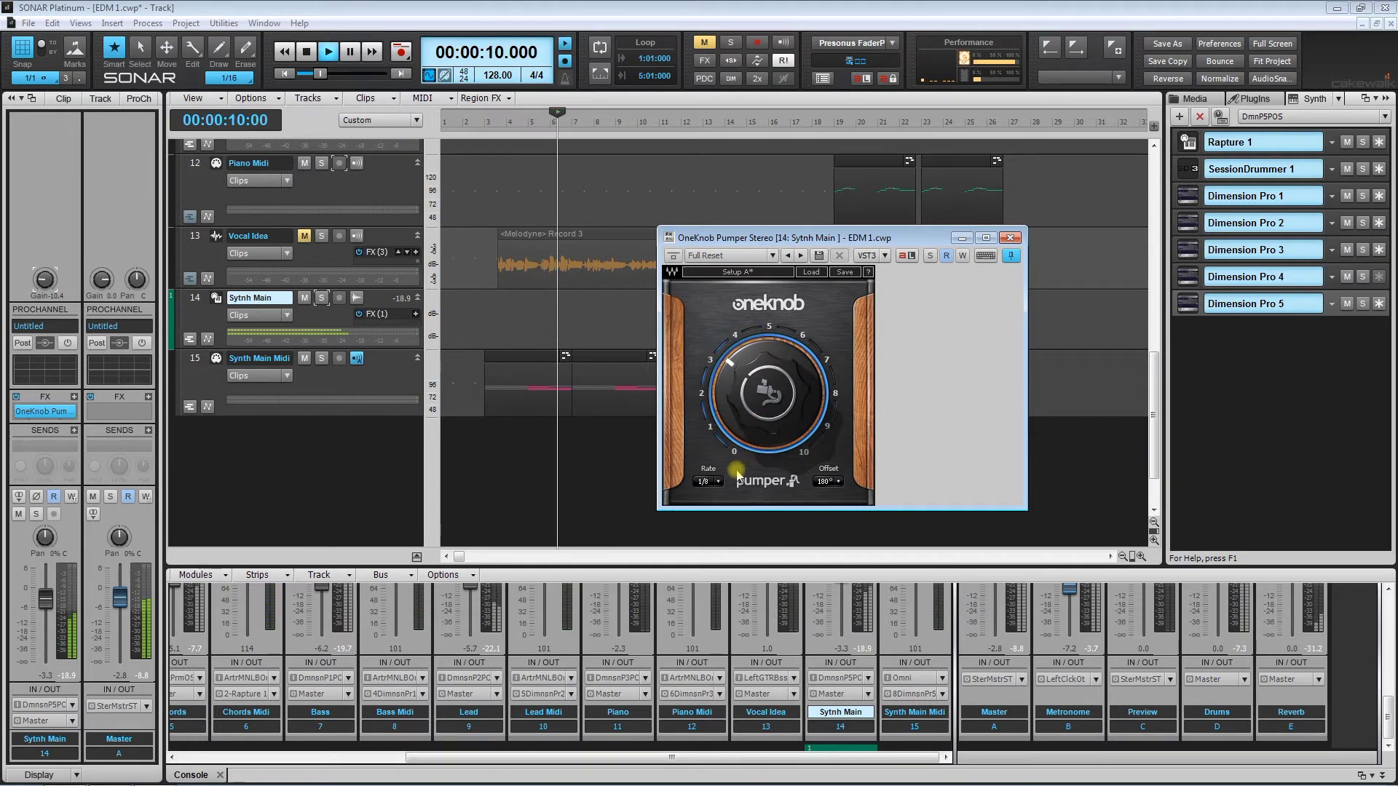
pyautogui.click(706, 481)
pyautogui.click(728, 533)
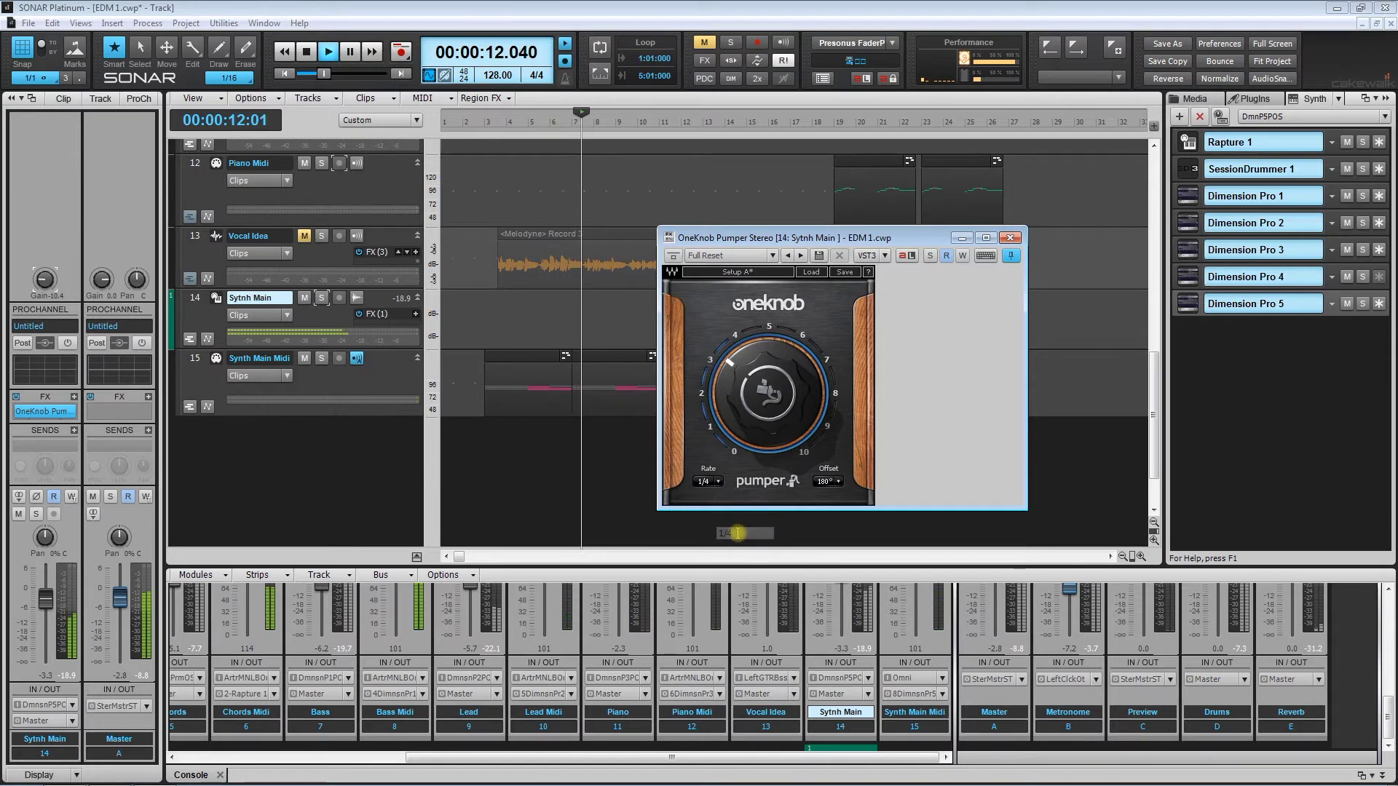
pyautogui.click(706, 481)
pyautogui.click(742, 572)
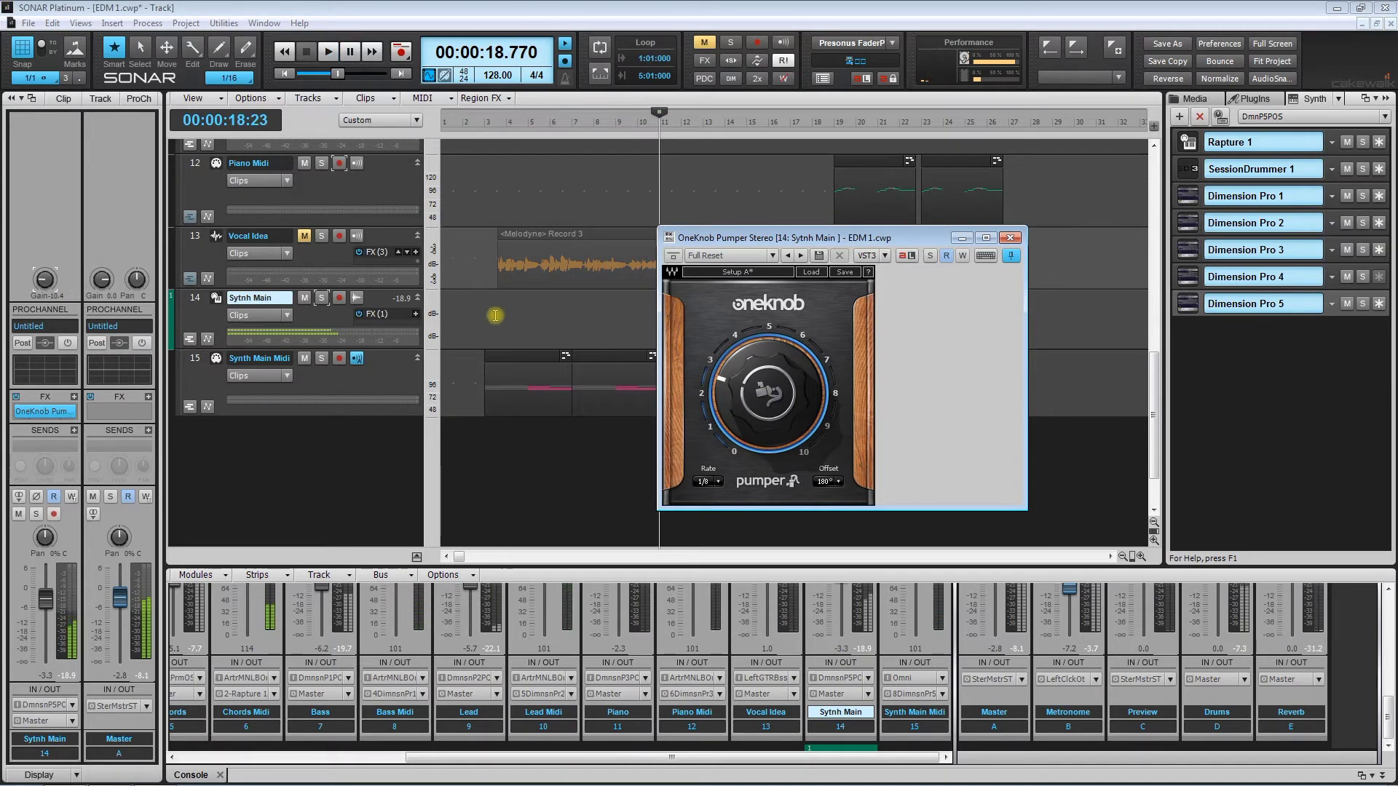
# - Replay the full mix from measure 3 and fine-tune the OneKnob Pumper amount to 2.4
pyautogui.click(485, 325)
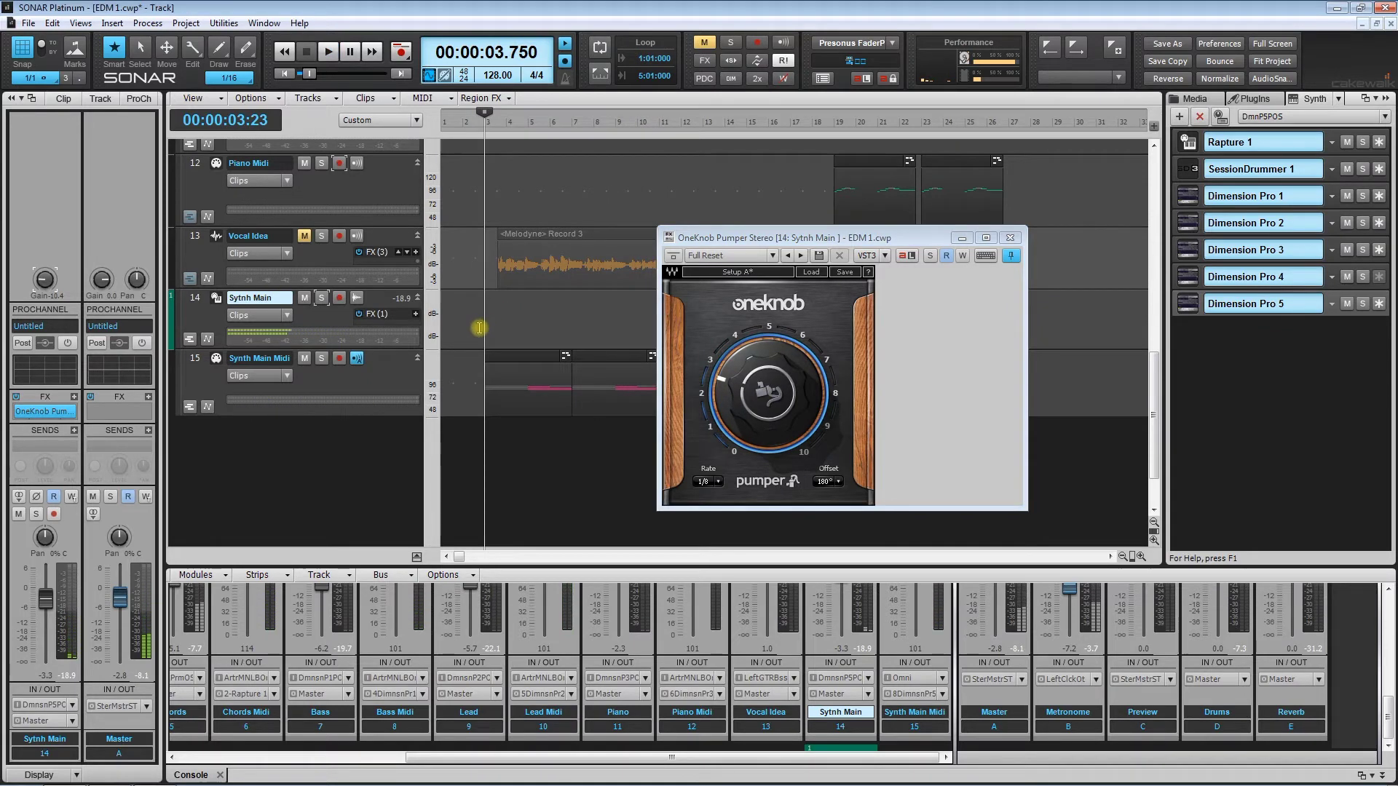
pyautogui.press('space')
pyautogui.click(764, 392)
pyautogui.moveTo(765, 392); pyautogui.dragTo(765, 395)
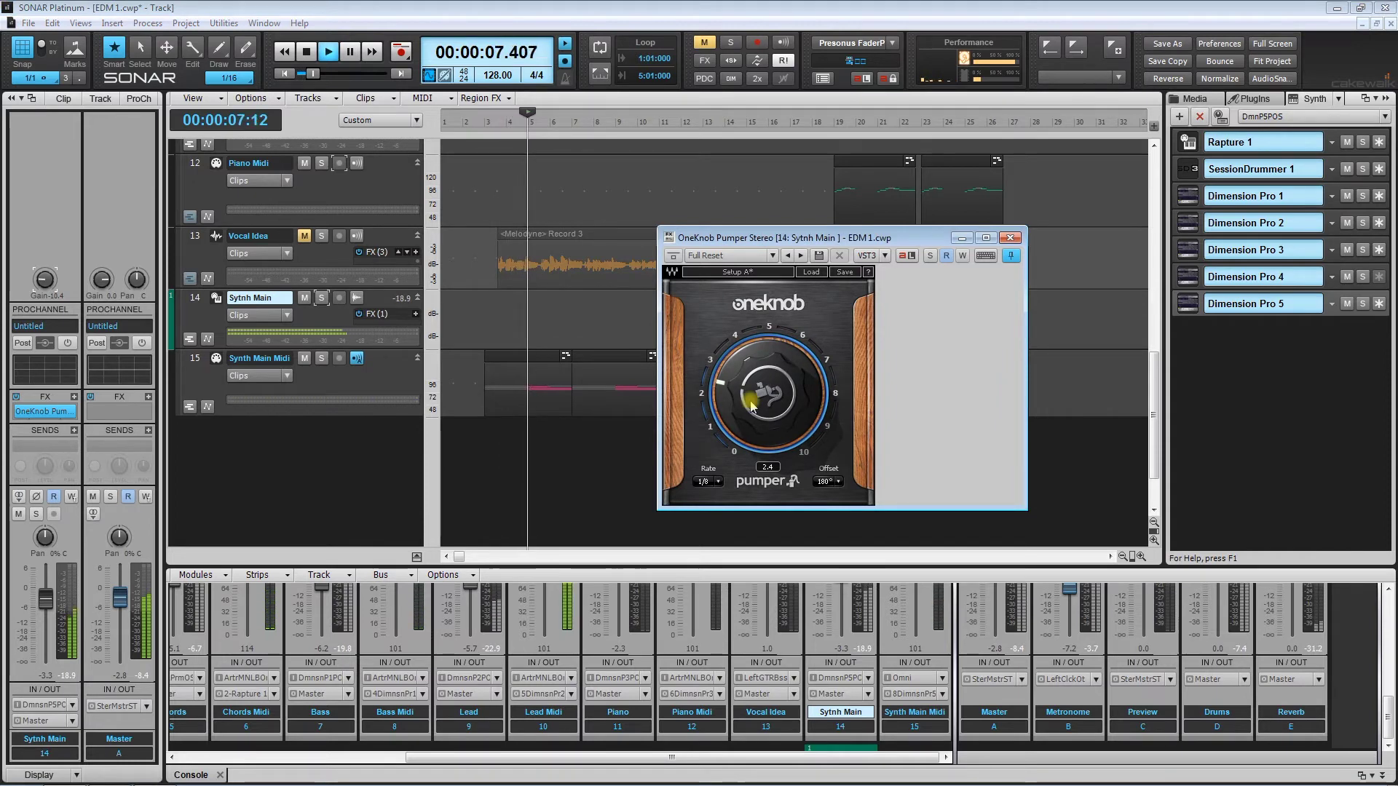
# - Lower the Sytnh Main track's volume to -4.7, close the OneKnob Pumper window and return the stopped playback to measure 3
pyautogui.click(162, 481)
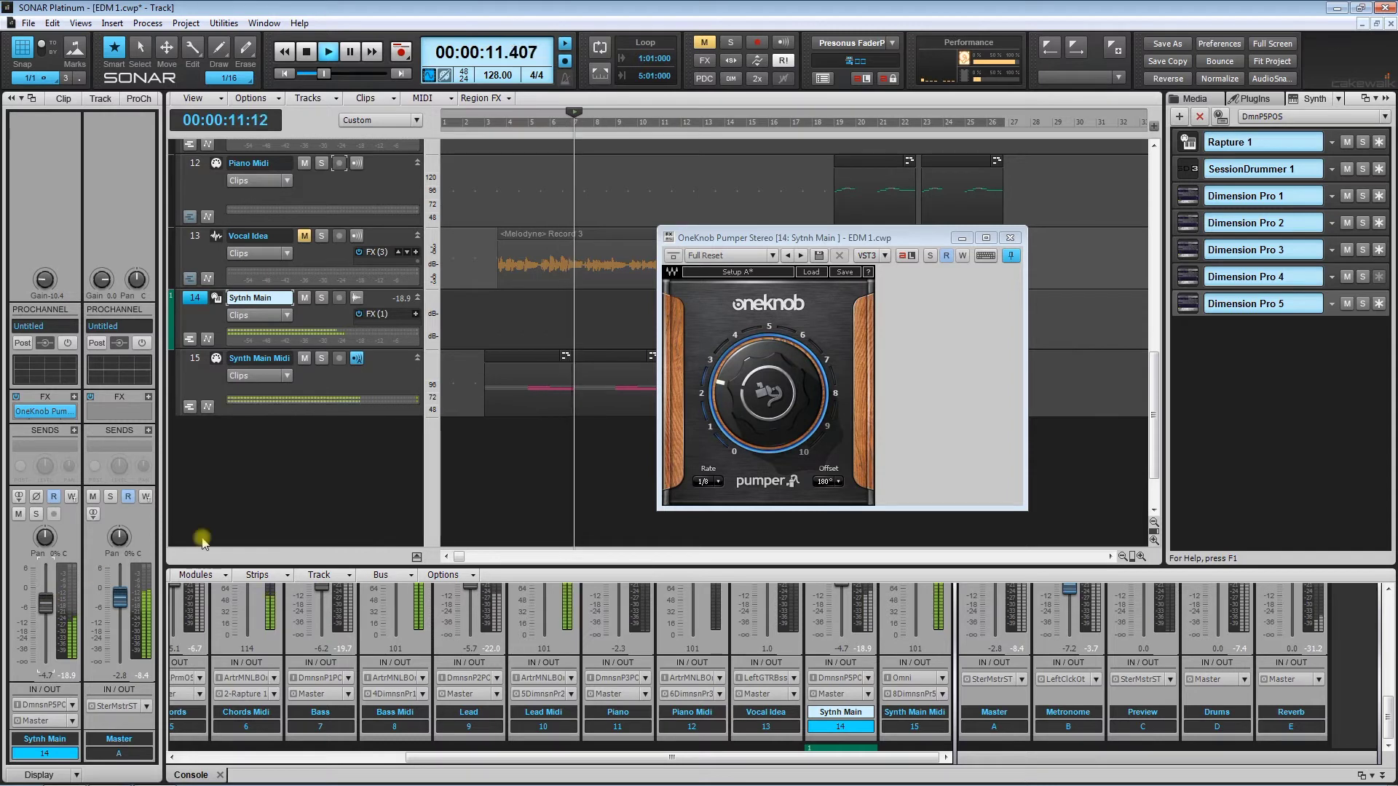
pyautogui.click(1009, 238)
pyautogui.press('space')
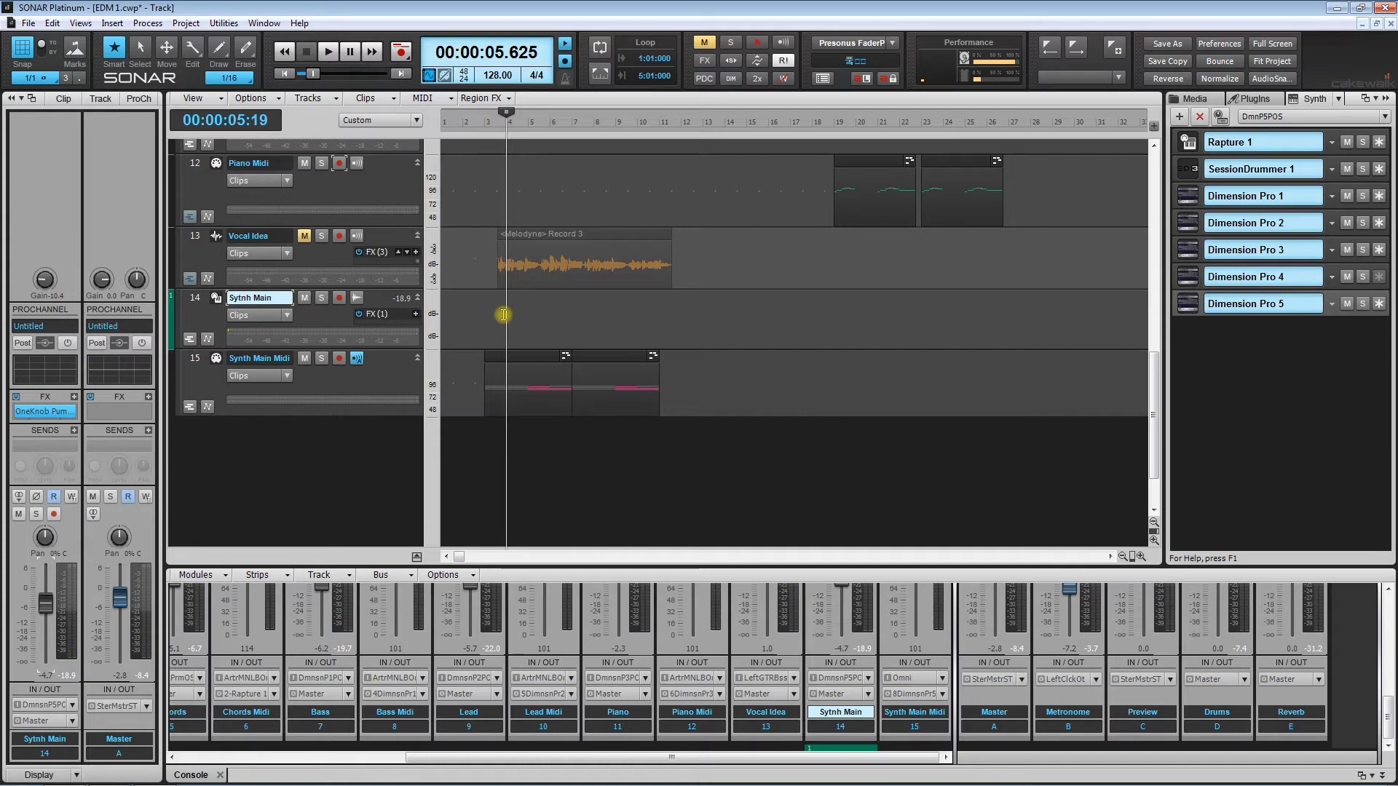
pyautogui.hotkey('ctrl', 'pageup')
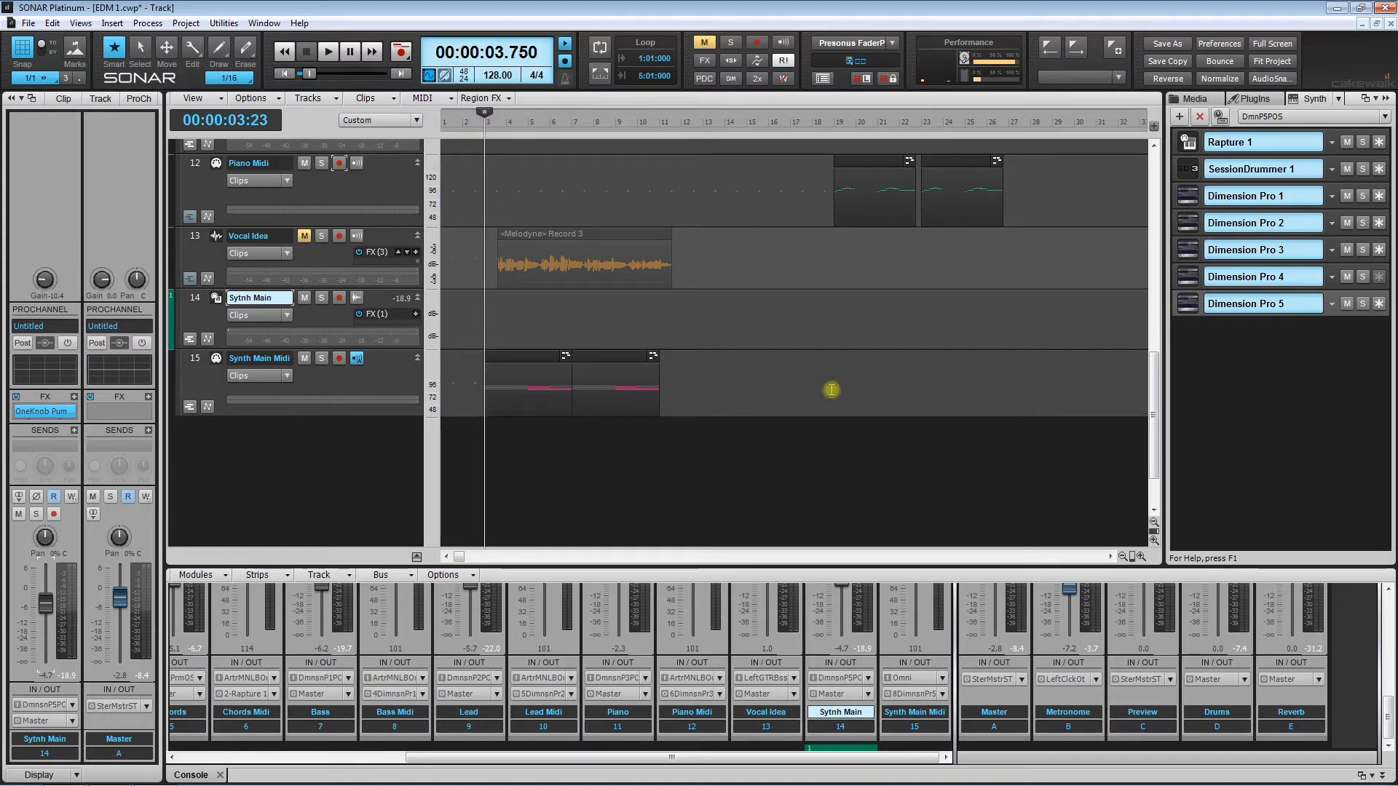
# - Move the Sytnh Main track and its MIDI track directly below Chords Midi, as tracks 7 and 8
pyautogui.click(1154, 524)
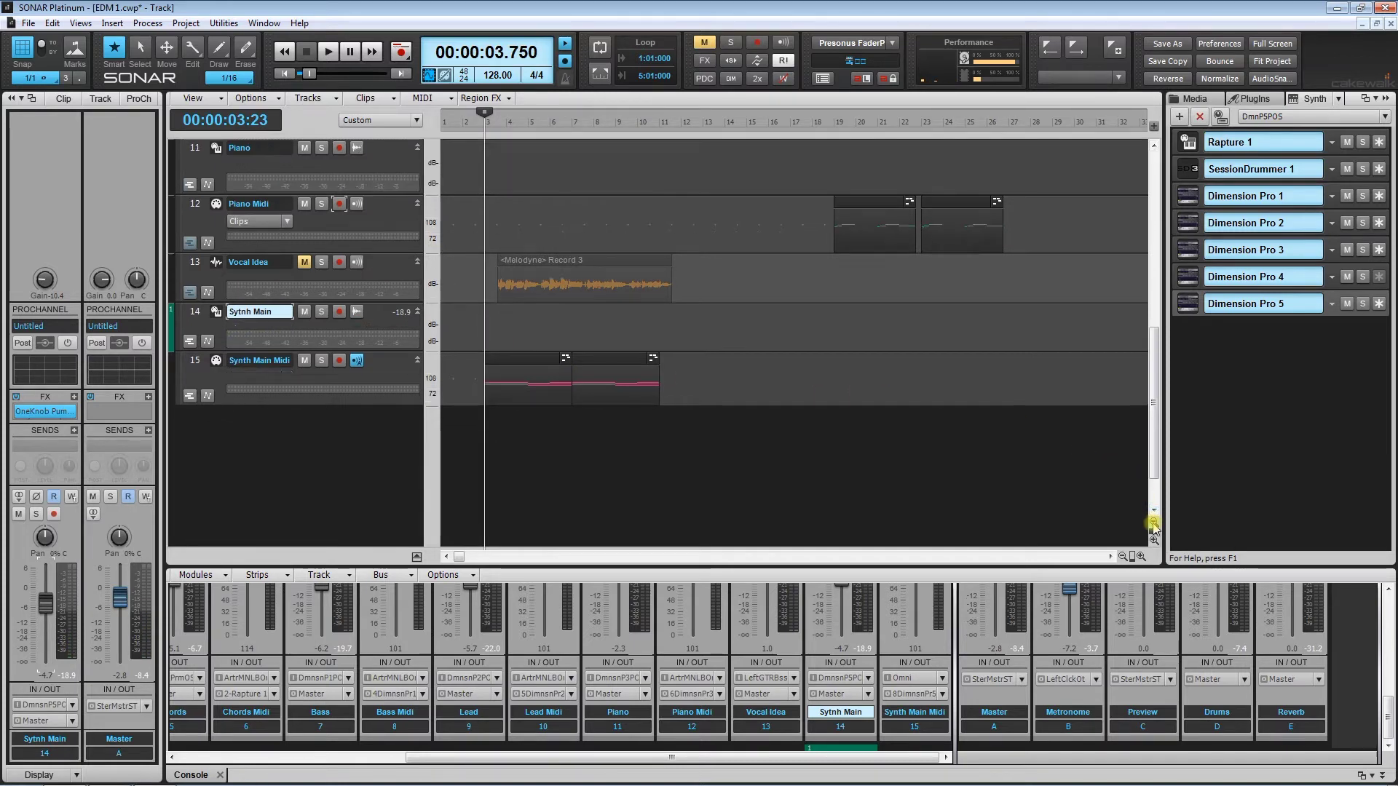
pyautogui.click(1154, 524)
pyautogui.click(1154, 524)
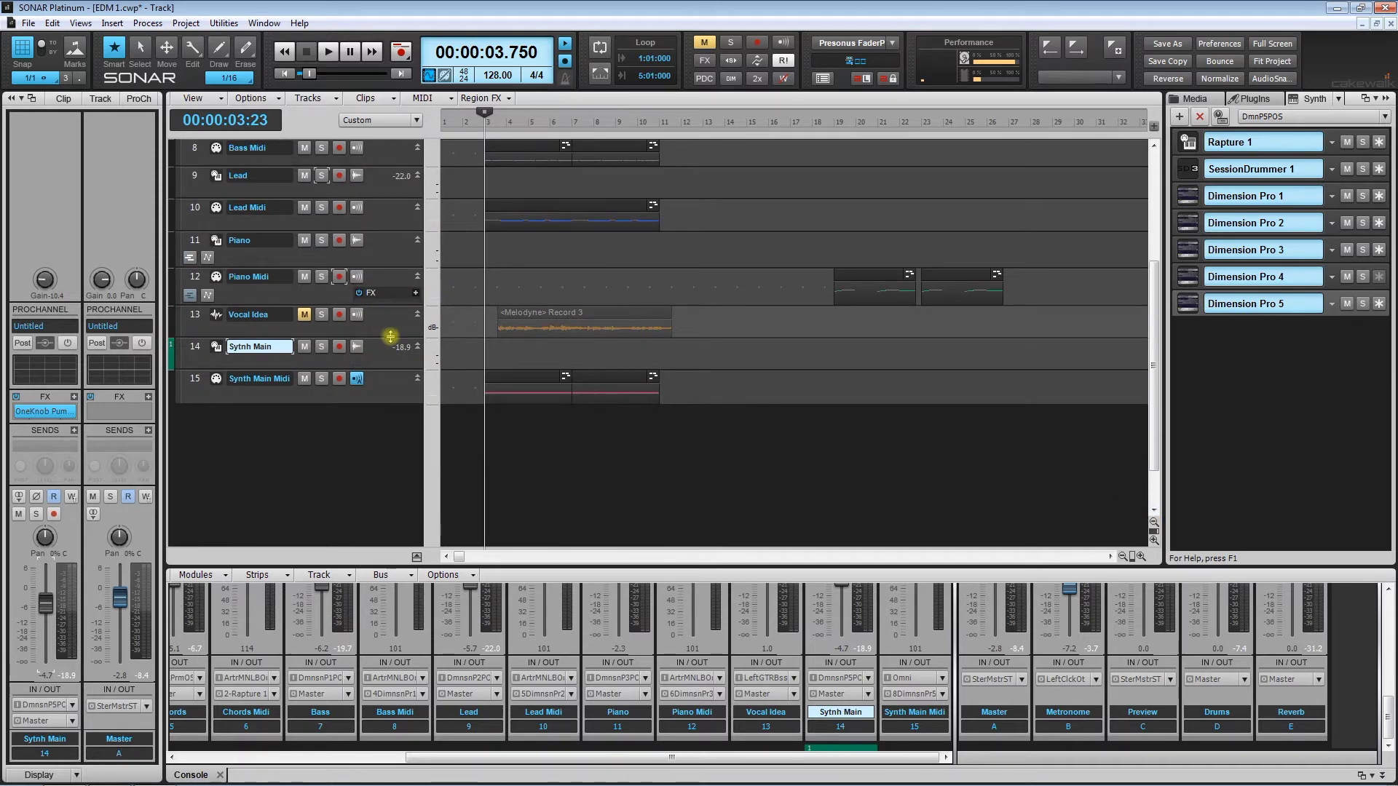
pyautogui.scroll(2, 393, 338)
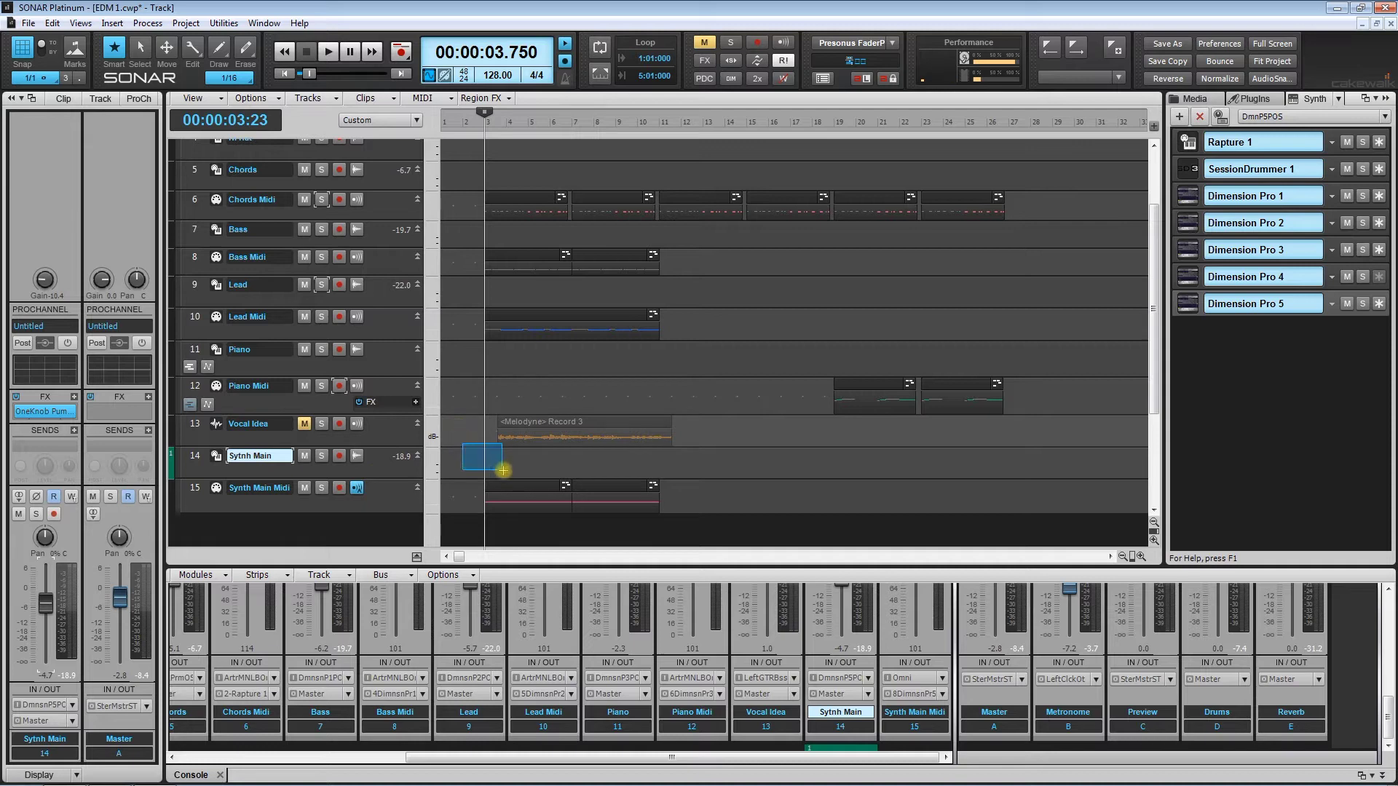
pyautogui.moveTo(503, 470); pyautogui.dragTo(676, 495)
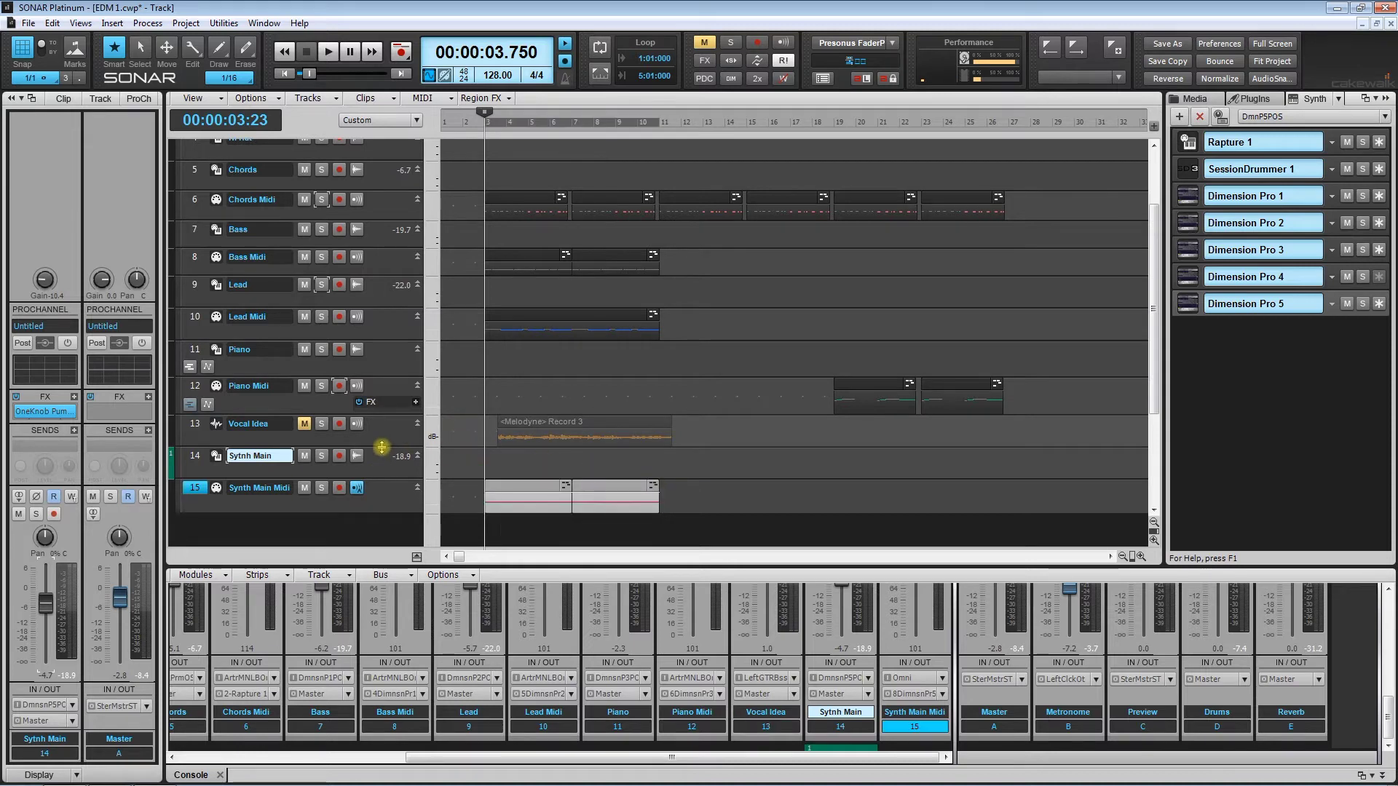
pyautogui.moveTo(377, 456); pyautogui.dragTo(358, 233)
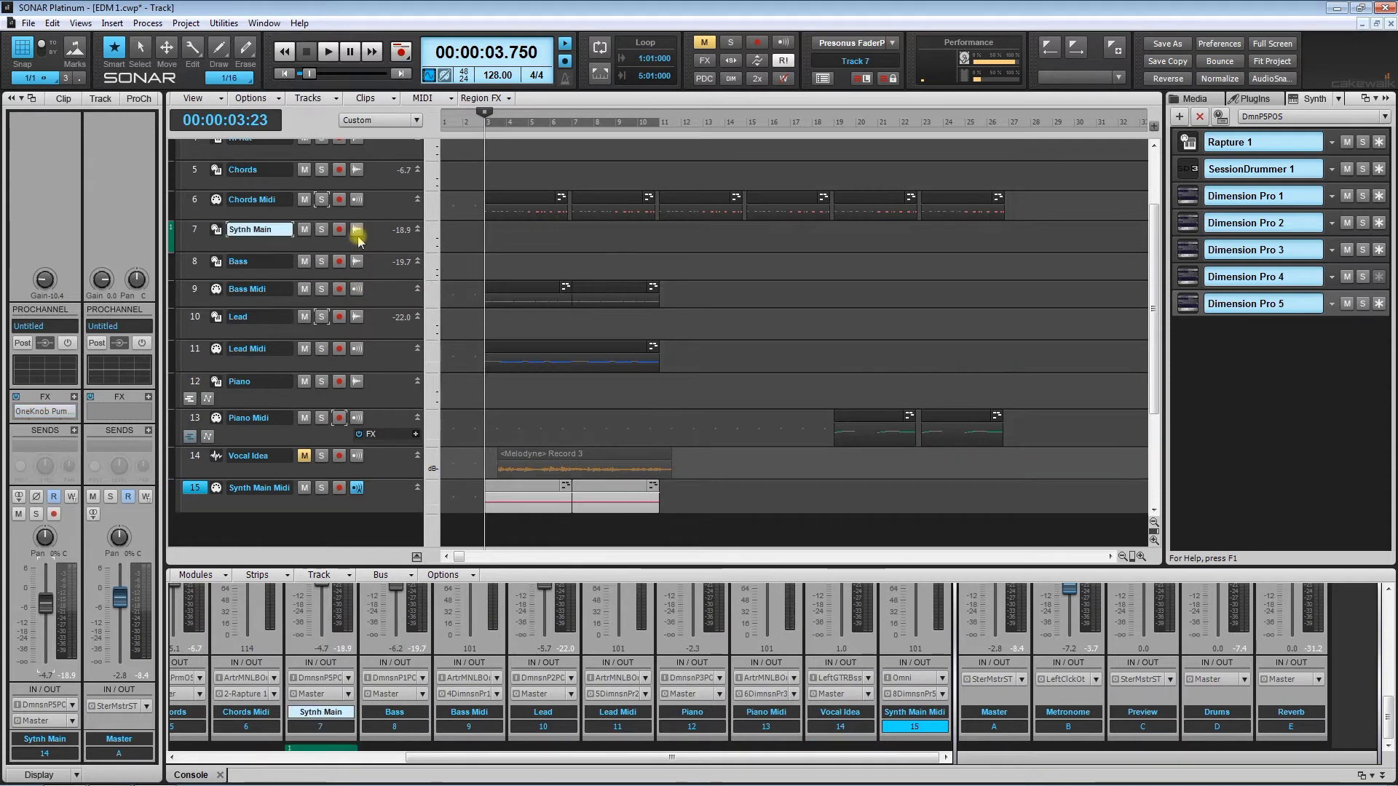
pyautogui.moveTo(375, 487); pyautogui.dragTo(379, 264)
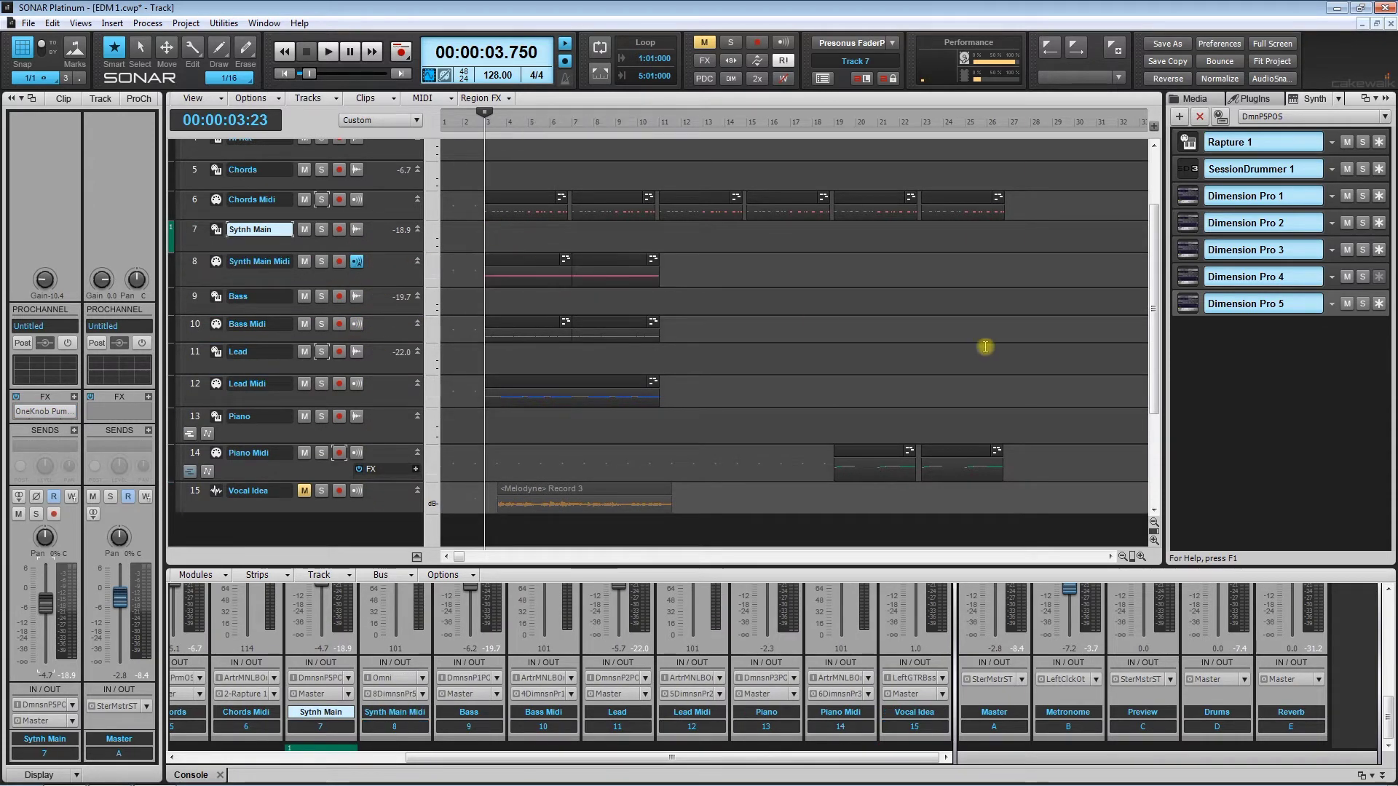
# - Audition the Chords and Sytnh Main tracks soloed together from measure 3, then clear all solos
pyautogui.click(1154, 541)
pyautogui.click(1154, 541)
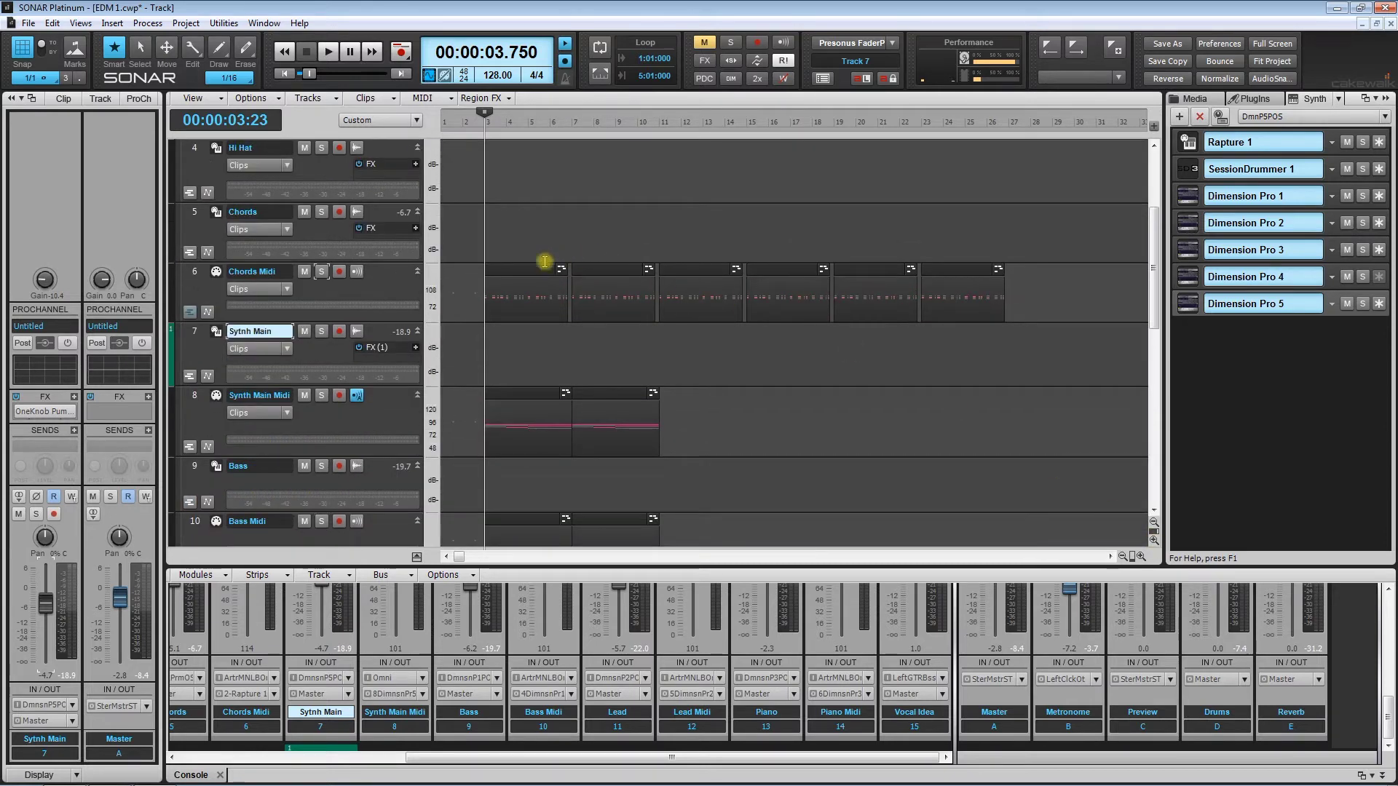
pyautogui.click(322, 272)
pyautogui.click(321, 332)
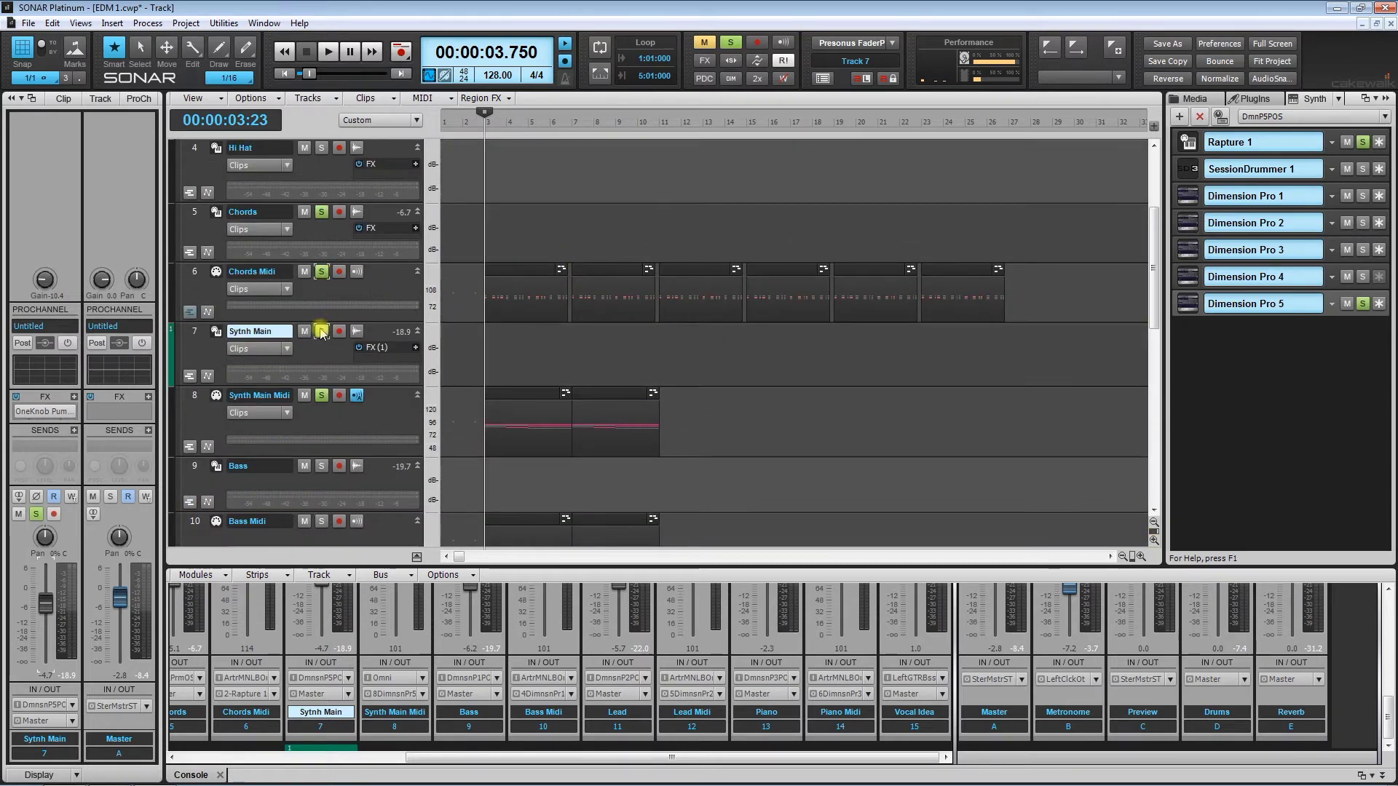
pyautogui.press('space')
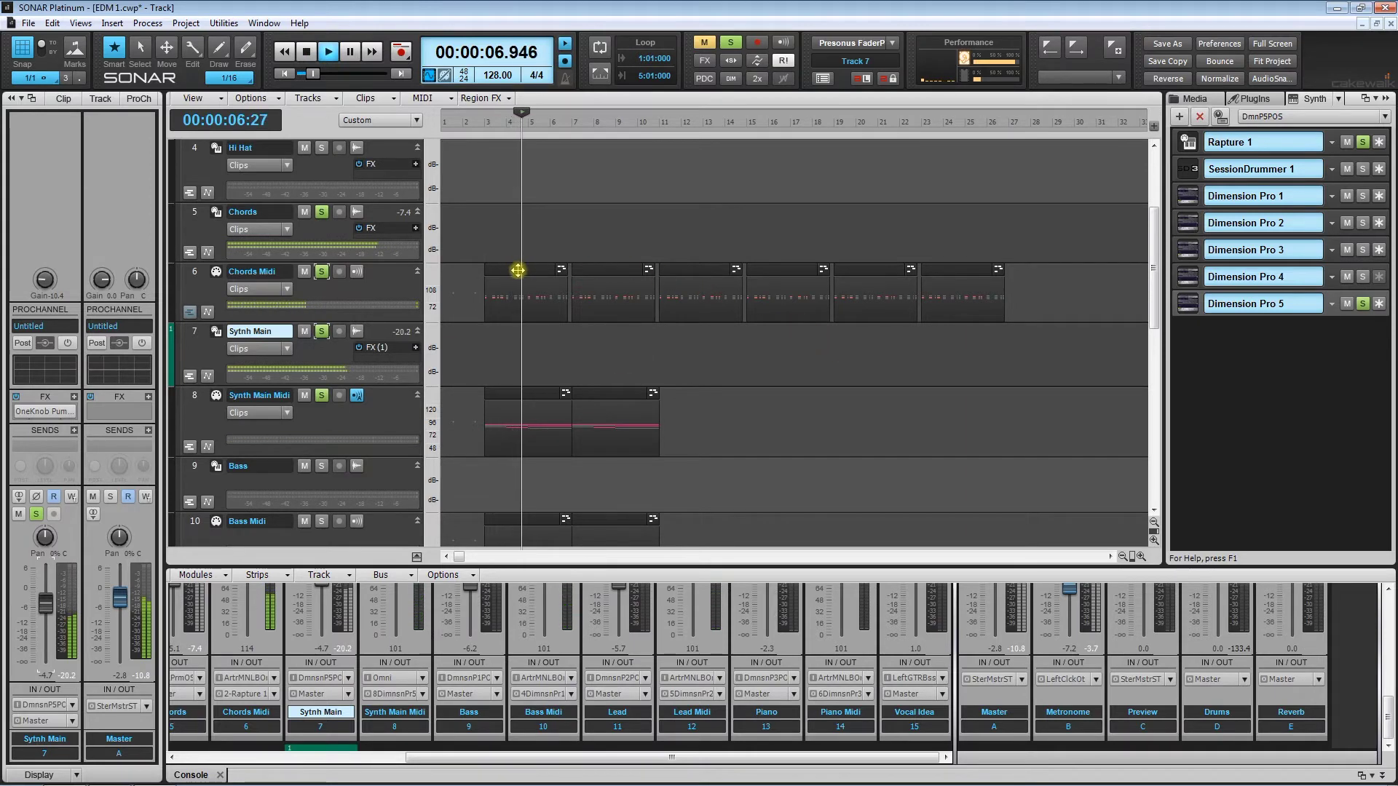
pyautogui.press('space')
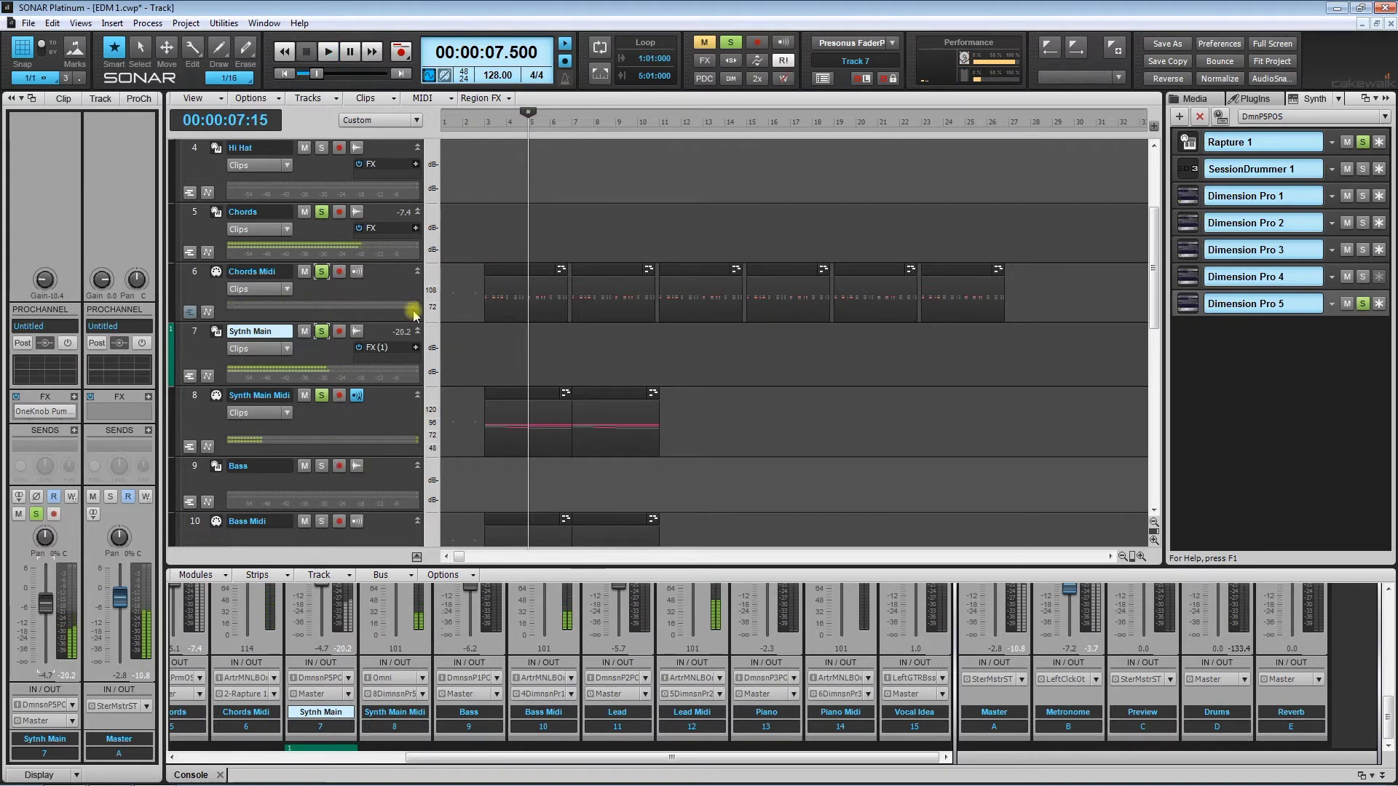
pyautogui.click(485, 236)
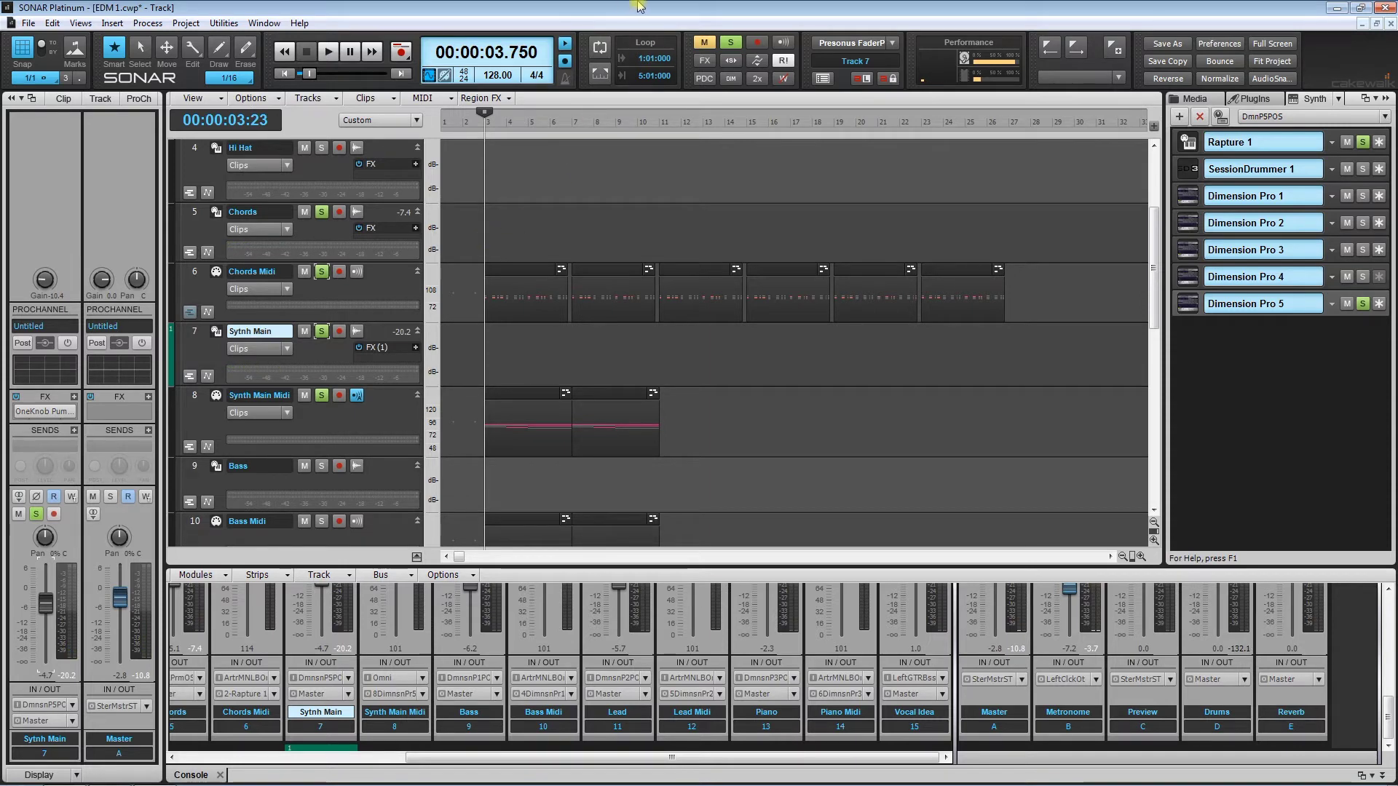
pyautogui.click(731, 43)
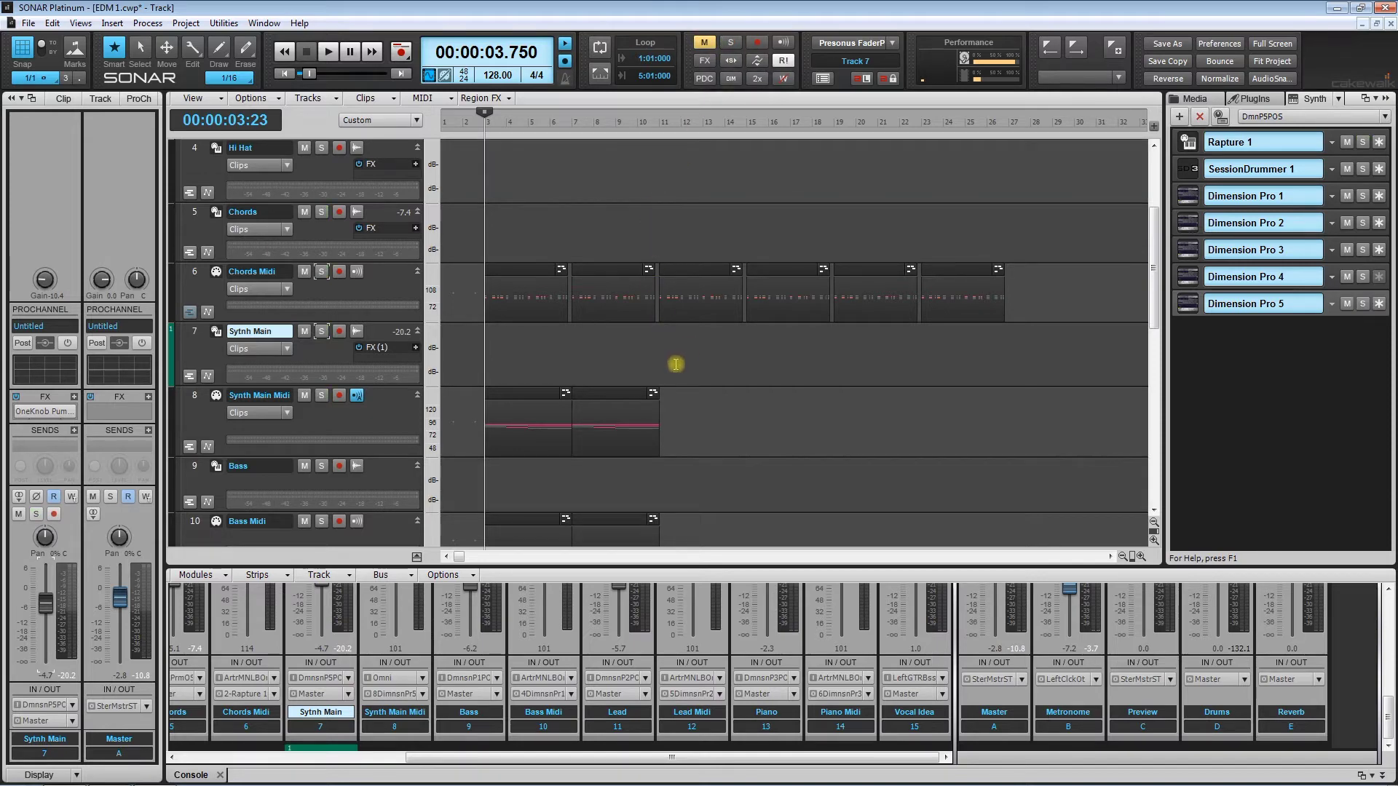
# - Open the Midi Drums clip in the Piano Roll and delete the kick and snare notes in measures 3 to 6
pyautogui.scroll(3, 676, 364)
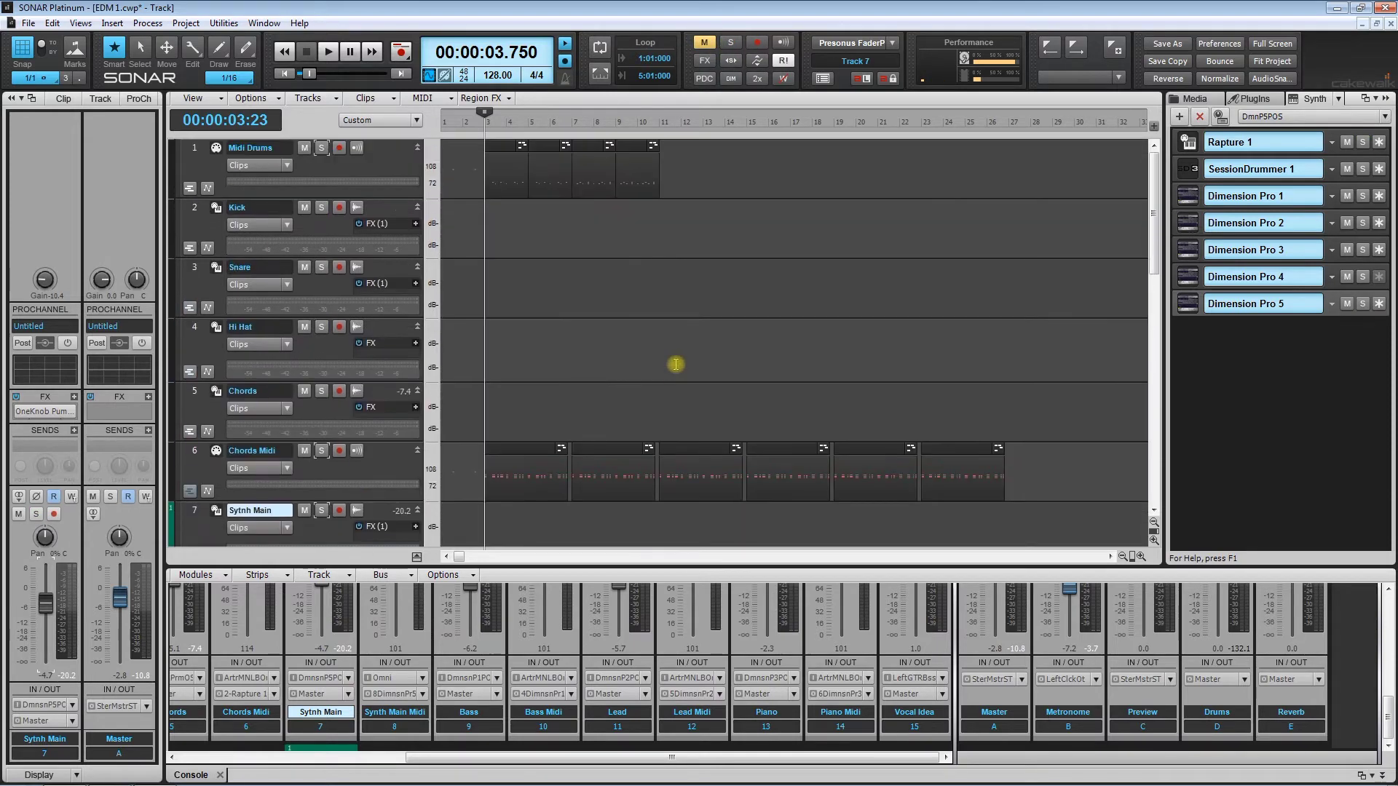
pyautogui.doubleClick(512, 153)
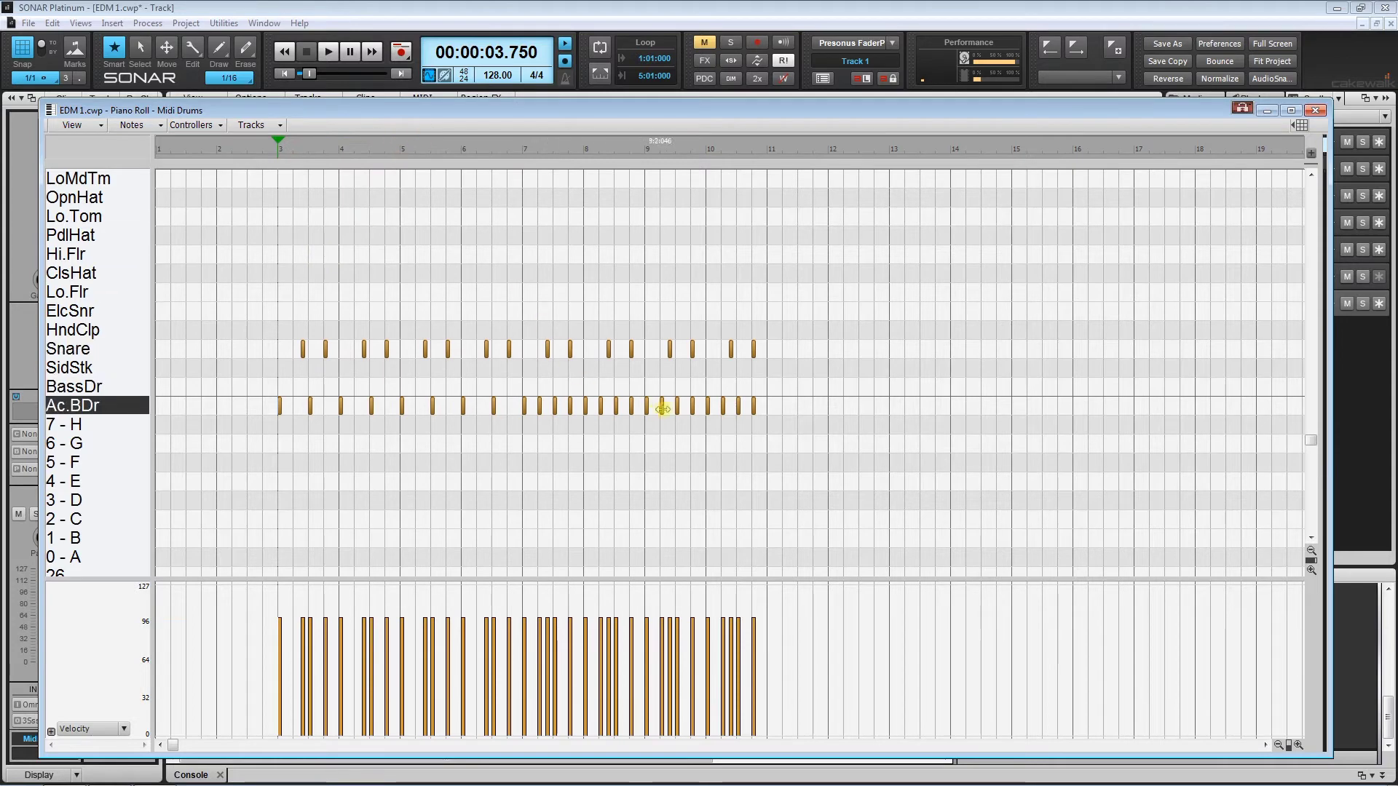
pyautogui.moveTo(277, 339); pyautogui.dragTo(509, 444)
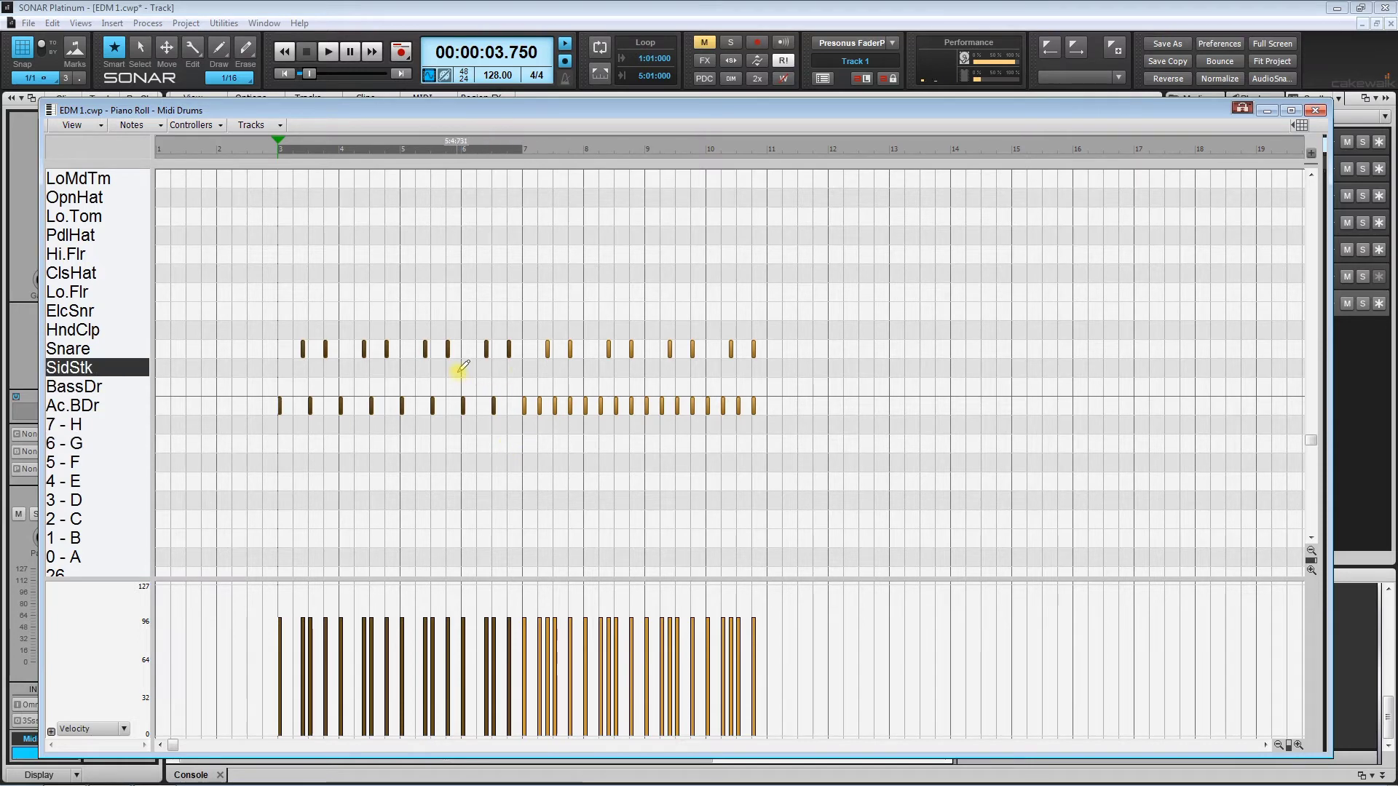
pyautogui.press('Delete')
# - Copy the kick and snare notes of measures 7 to 10 and paste them at measure 3
pyautogui.moveTo(483, 343); pyautogui.dragTo(864, 409)
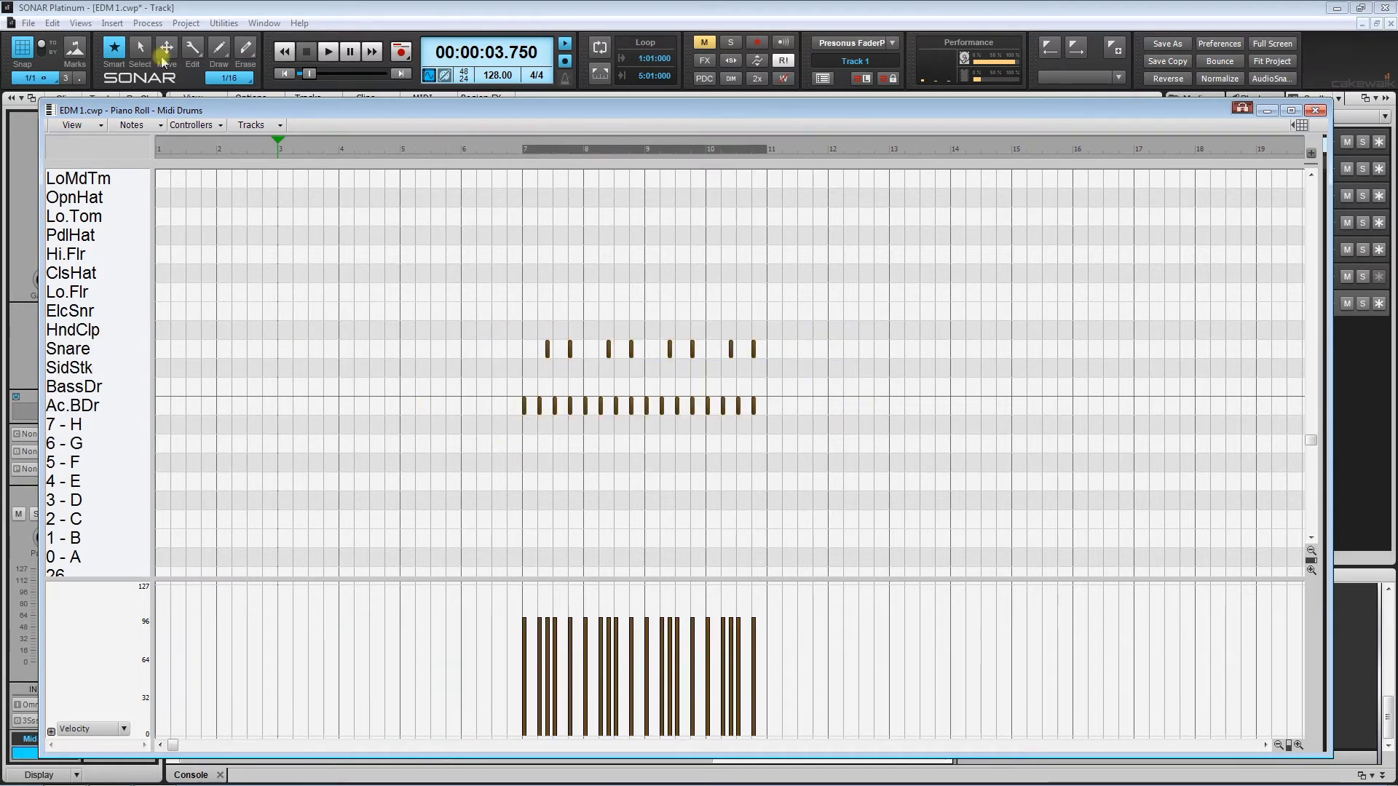
pyautogui.click(58, 27)
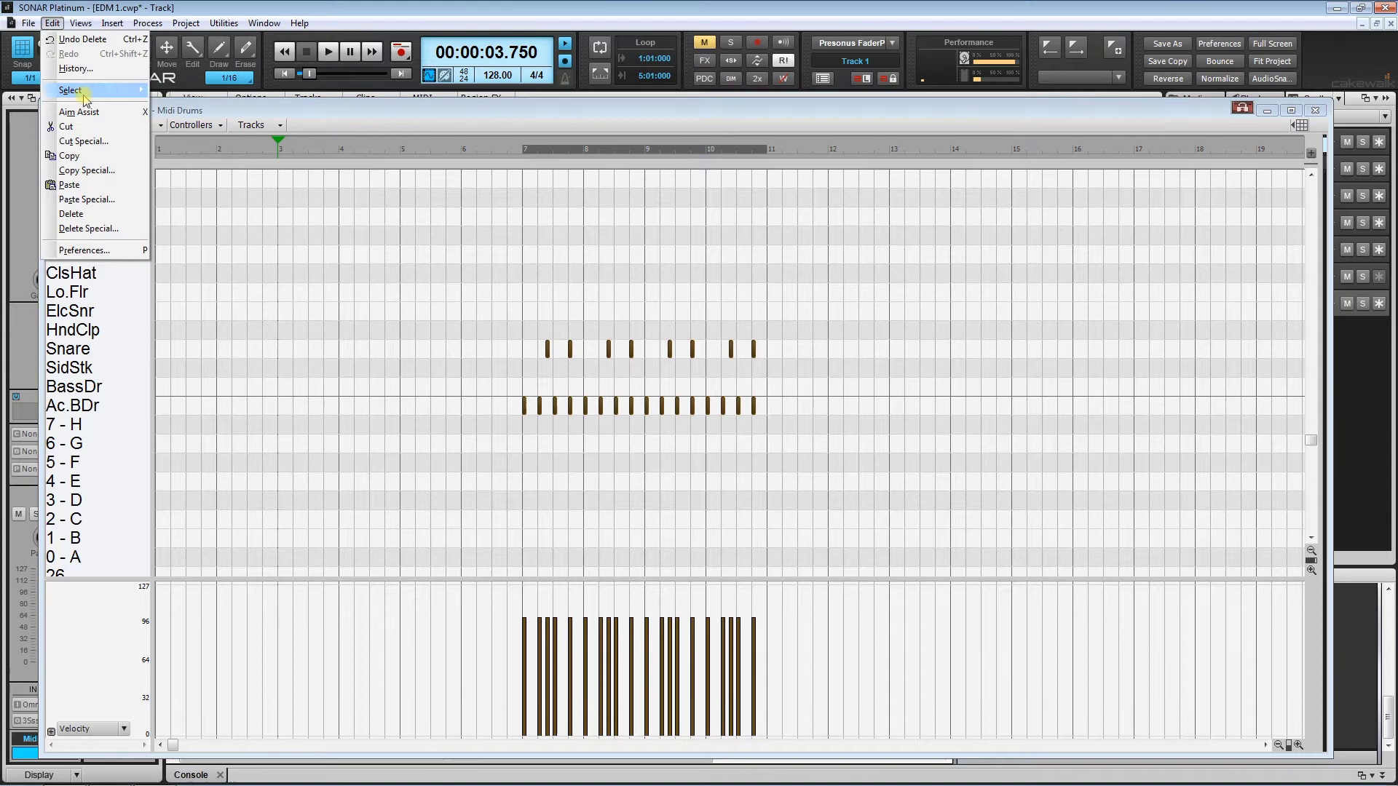
pyautogui.click(93, 156)
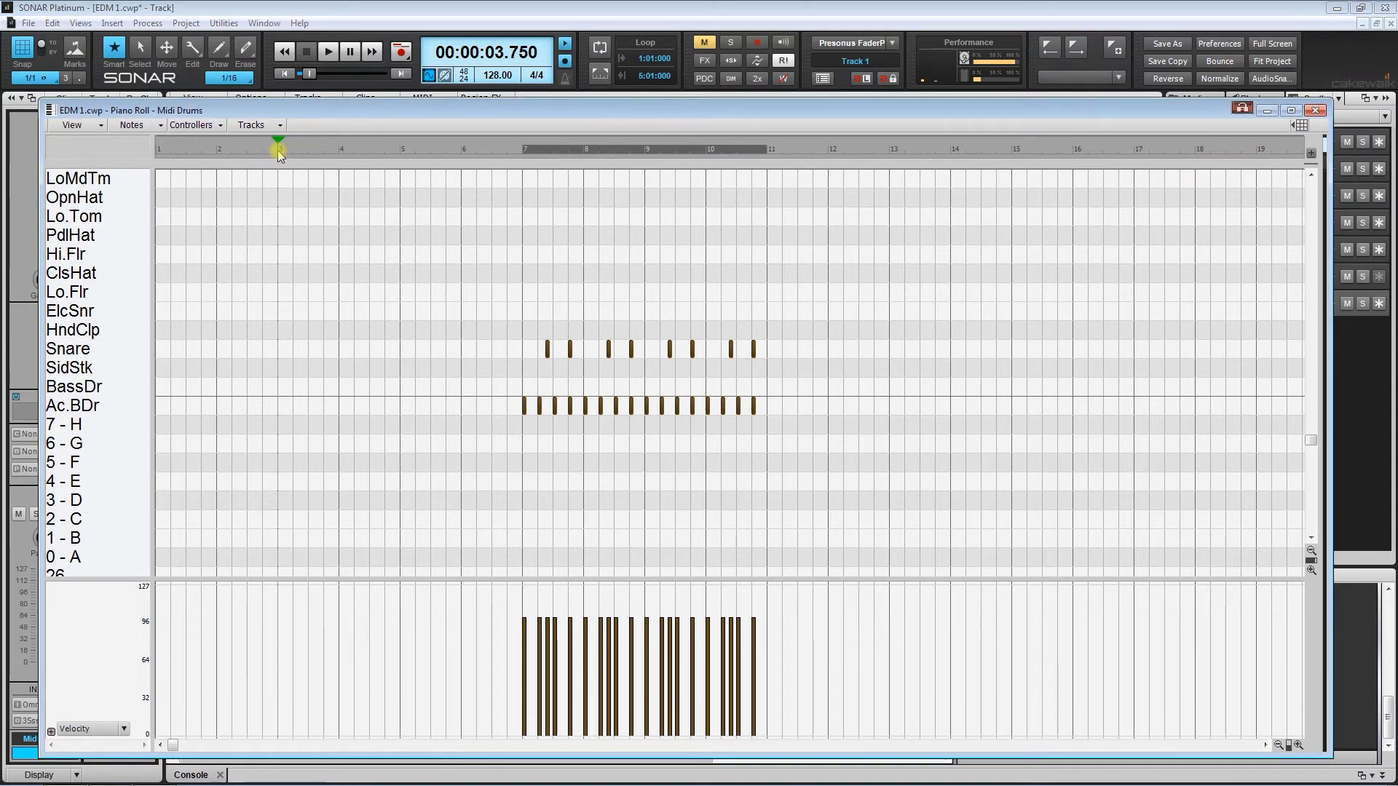
pyautogui.click(53, 23)
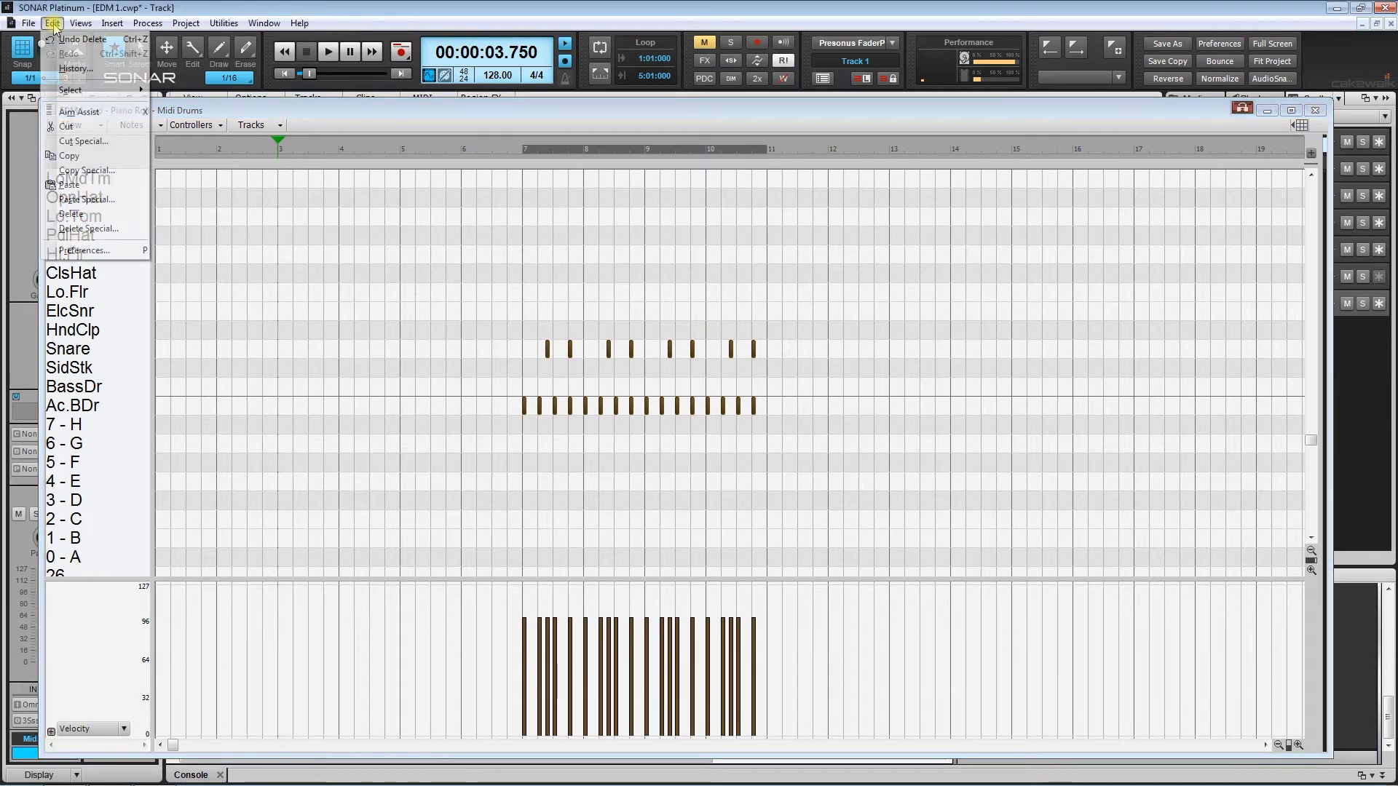
pyautogui.click(106, 185)
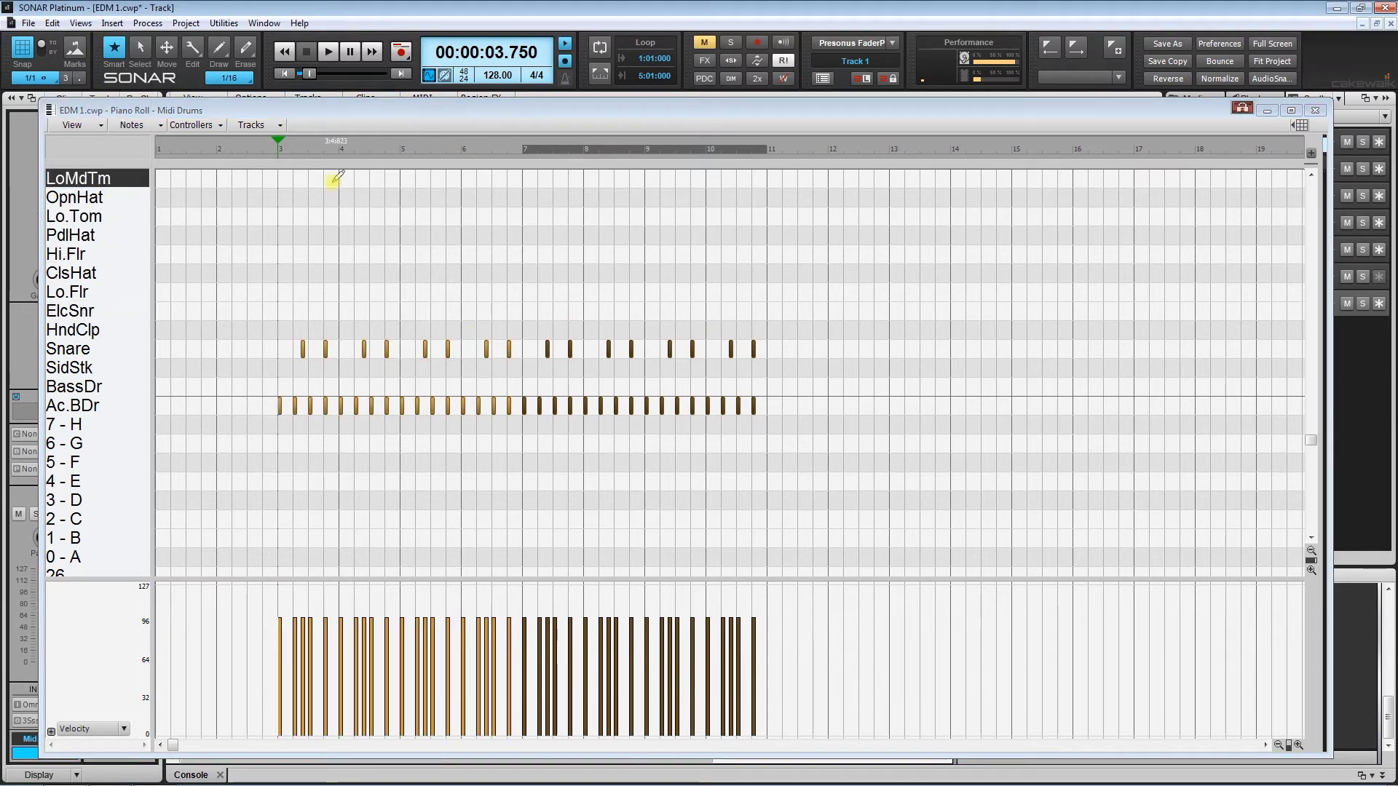
# - Play the edited drum pattern from measure 3 through measure 10 and return to measure 3
pyautogui.press('space')
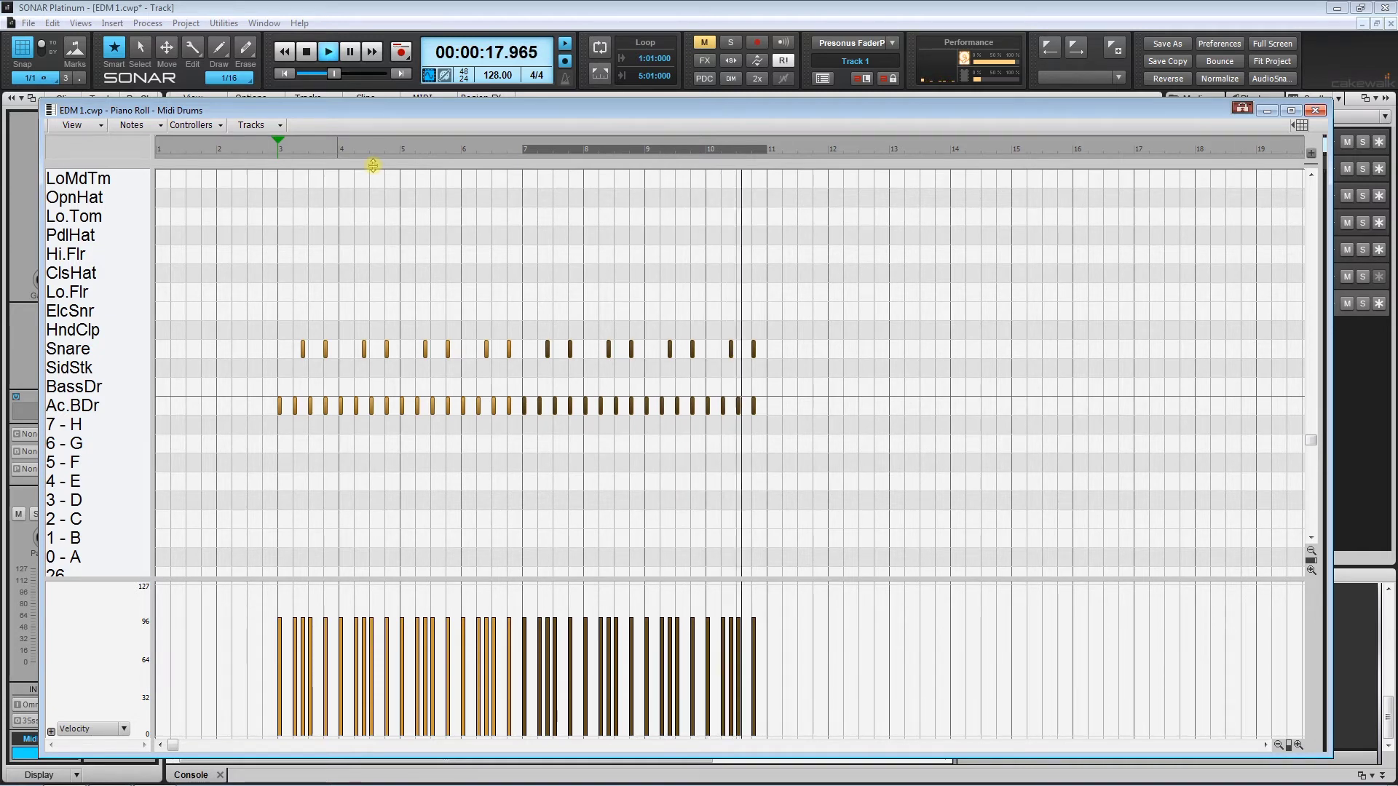
pyautogui.press('space')
pyautogui.click(280, 156)
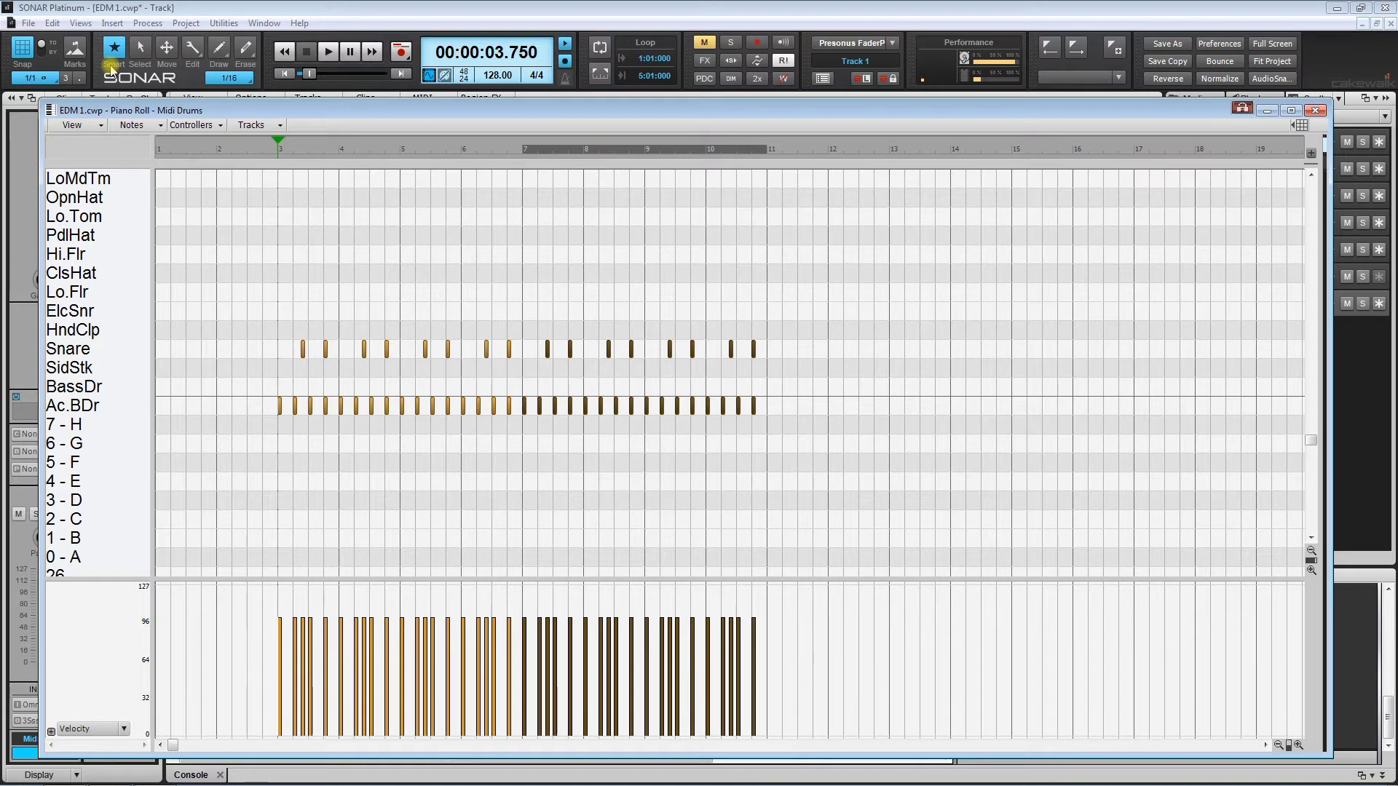
# - Set the snap resolution to 1/16 and clear the drum note selection, keeping the playhead at measure 3
pyautogui.click(40, 79)
pyautogui.click(64, 182)
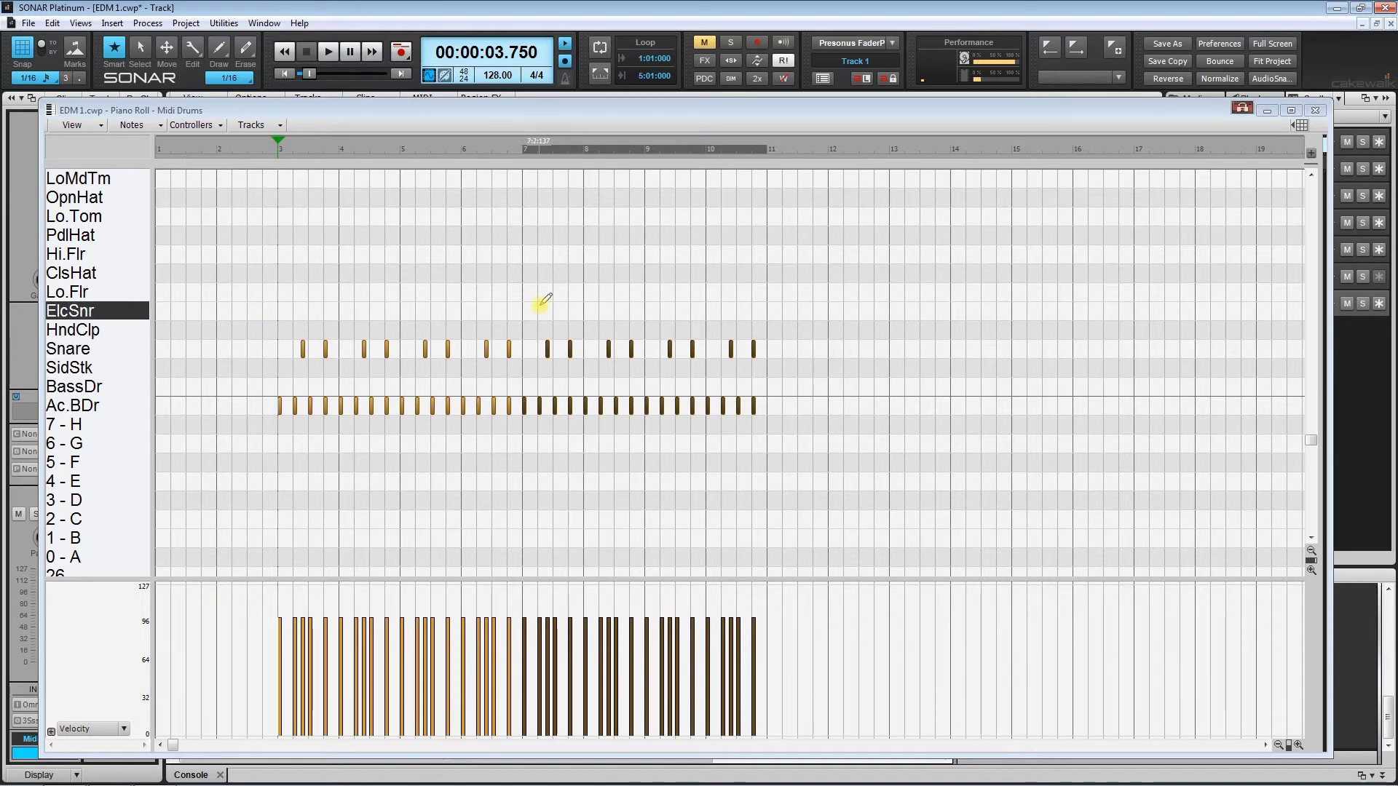
pyautogui.click(540, 299)
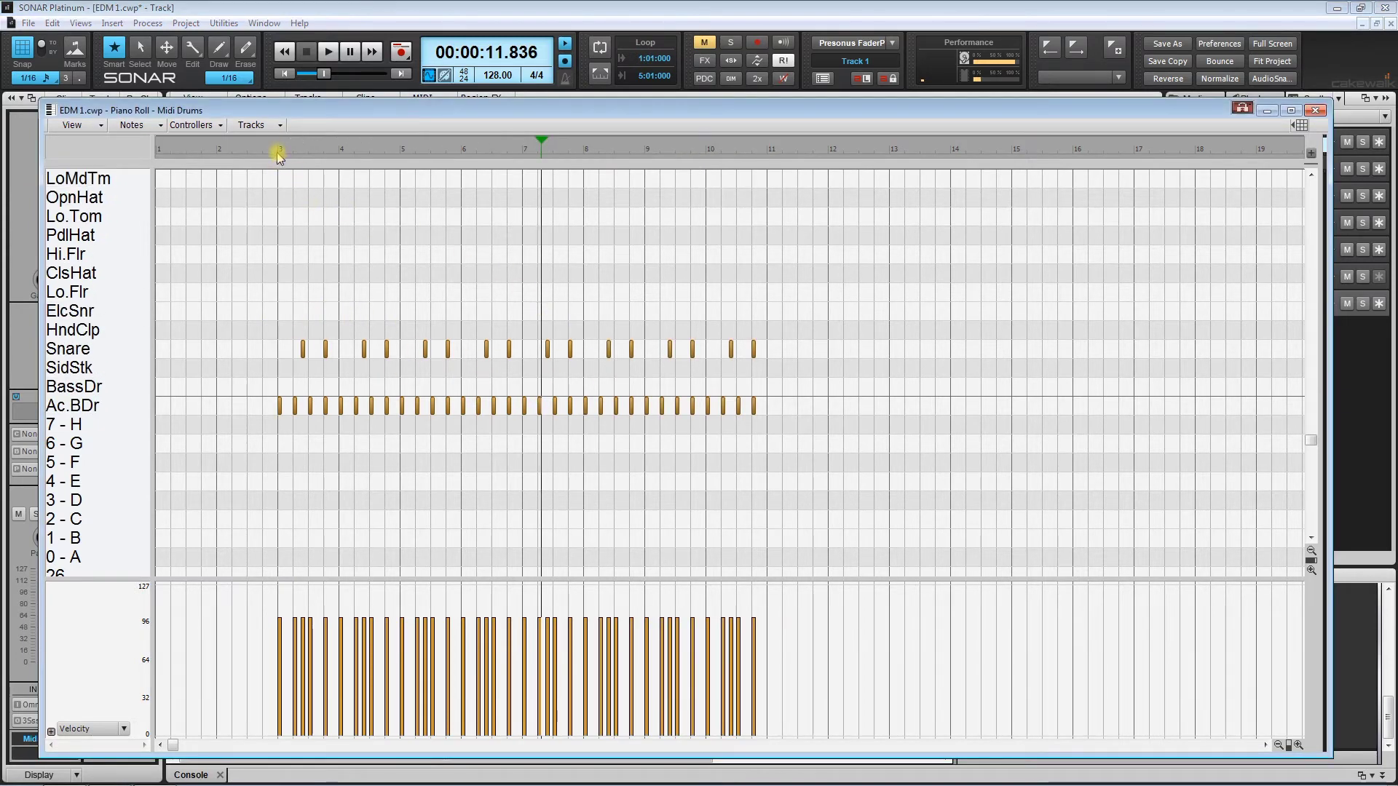
pyautogui.click(279, 155)
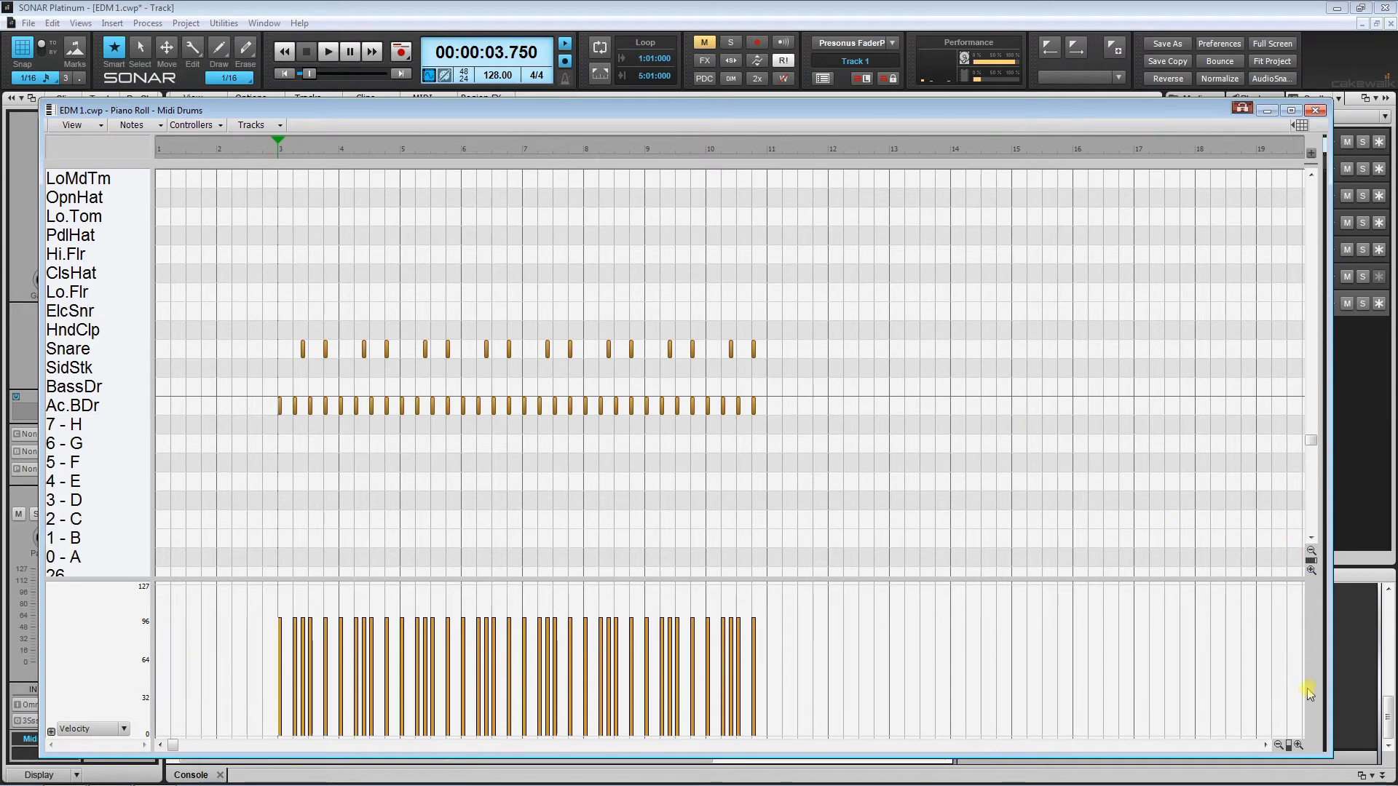
pyautogui.moveTo(1288, 742); pyautogui.dragTo(1236, 730)
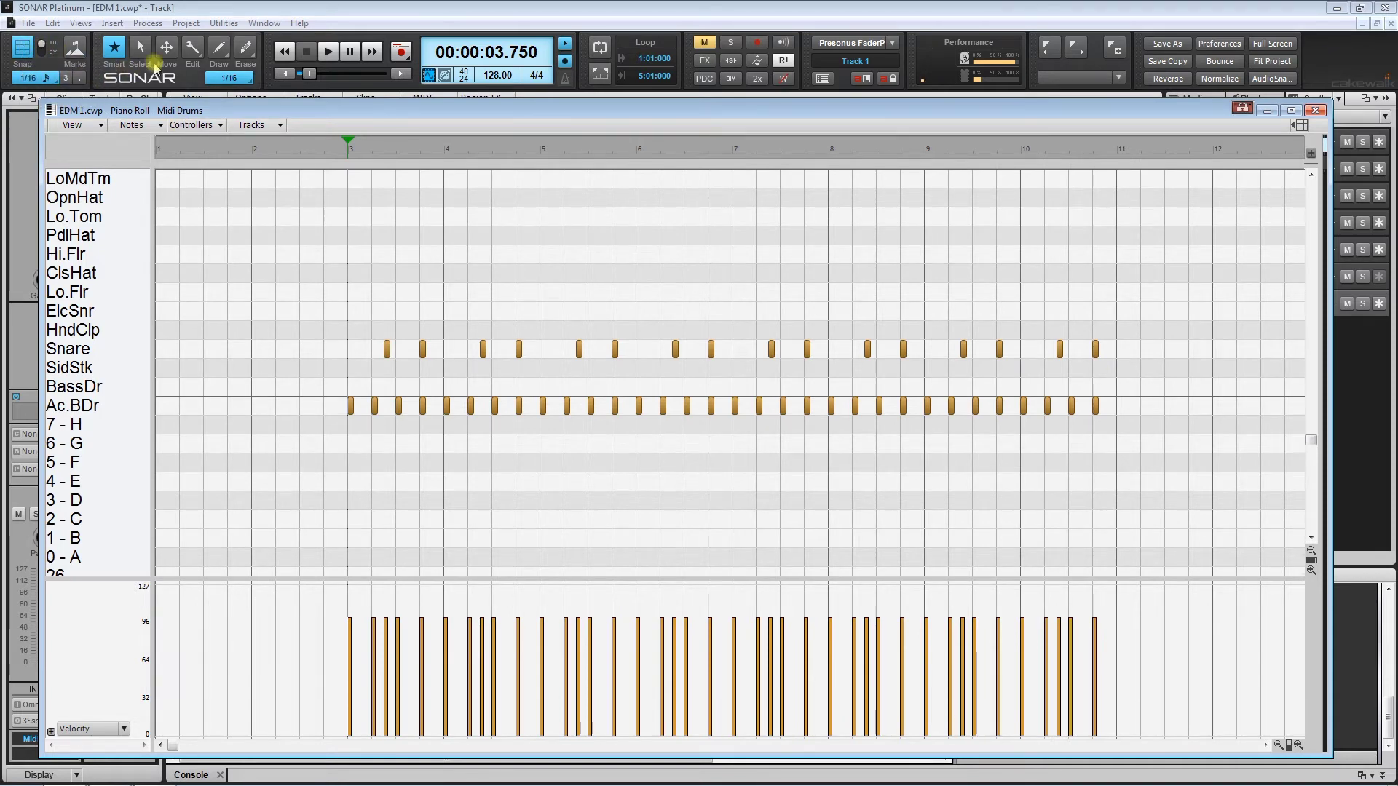
# - Draw a 1/16-snapped closed hi-hat pattern across measure 3, placing extra sixteenth notes around the snare hits and at the measure's end
pyautogui.click(219, 51)
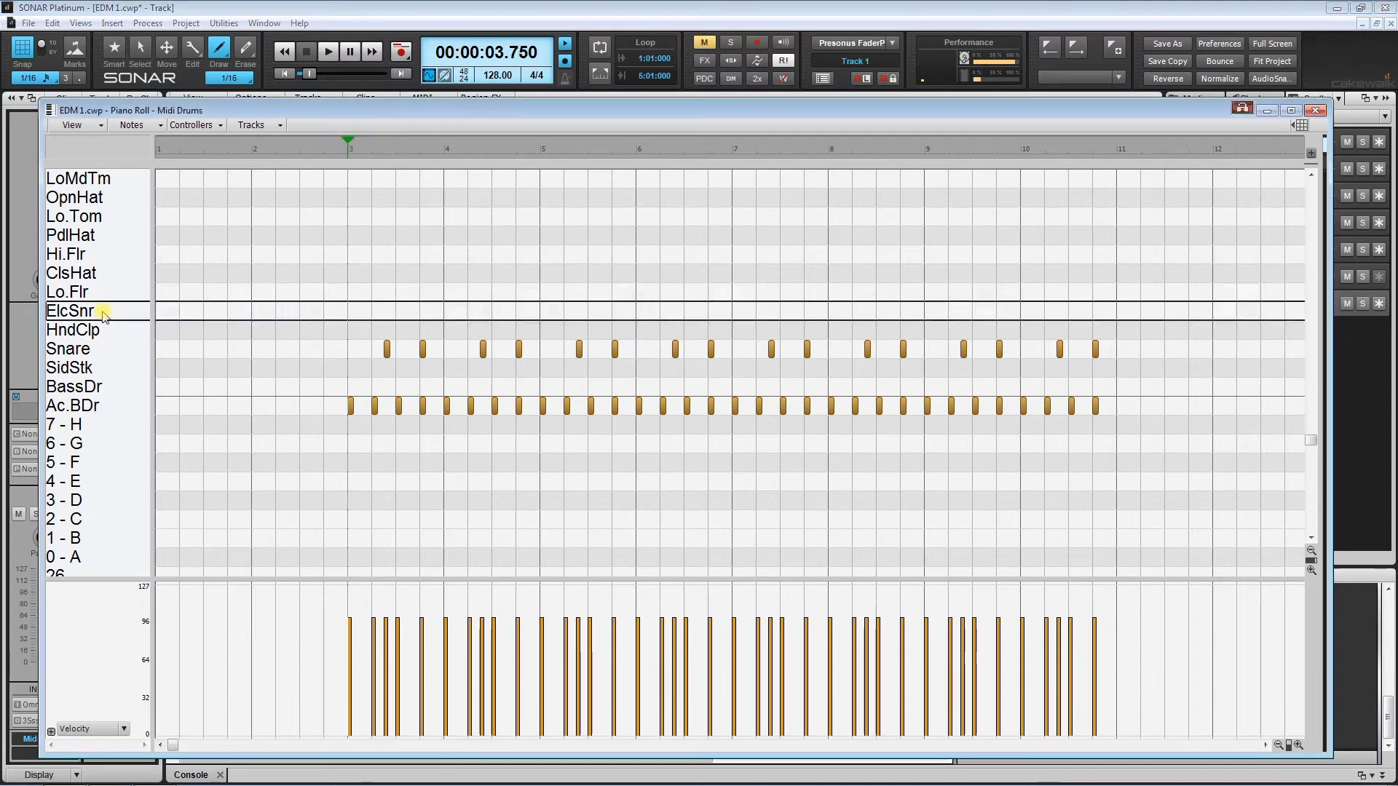
pyautogui.click(93, 275)
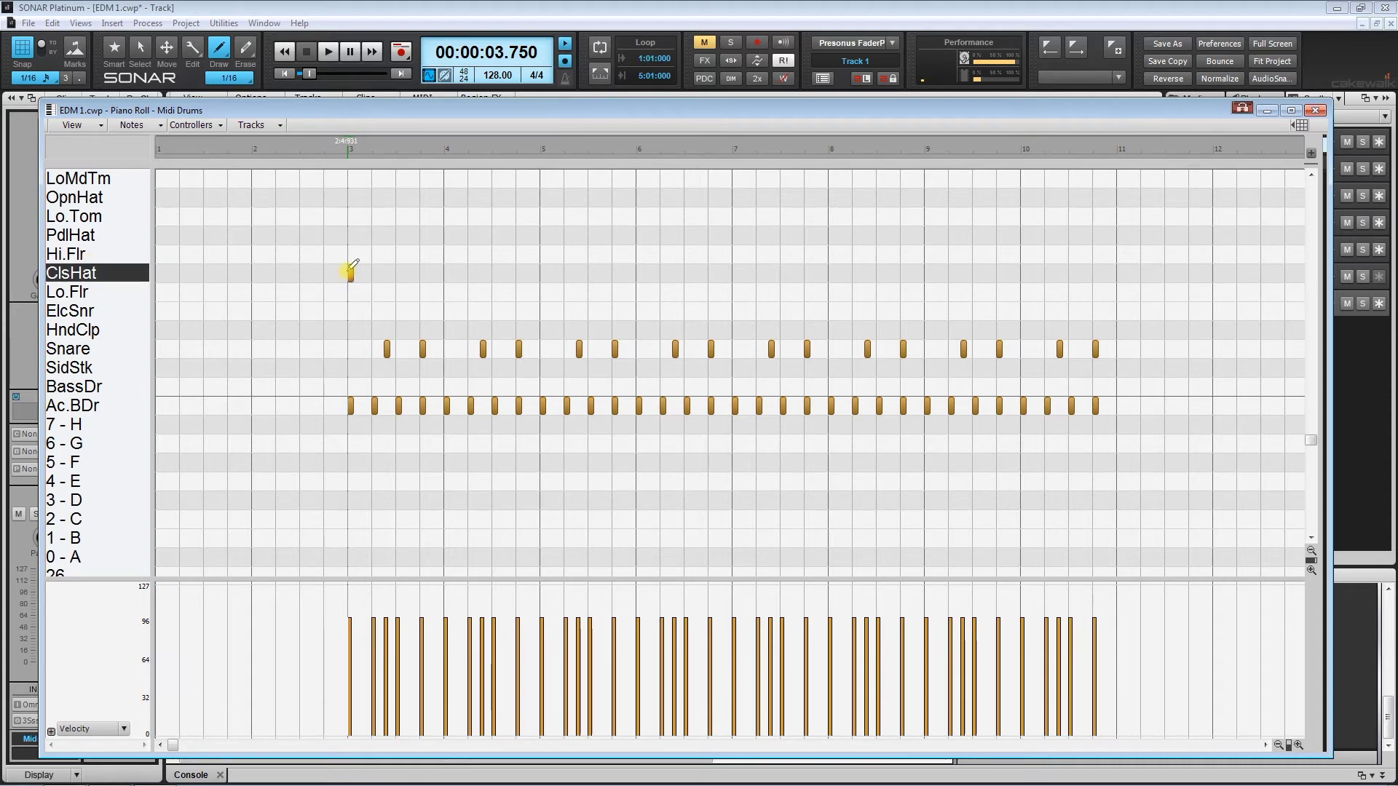
pyautogui.click(1295, 744)
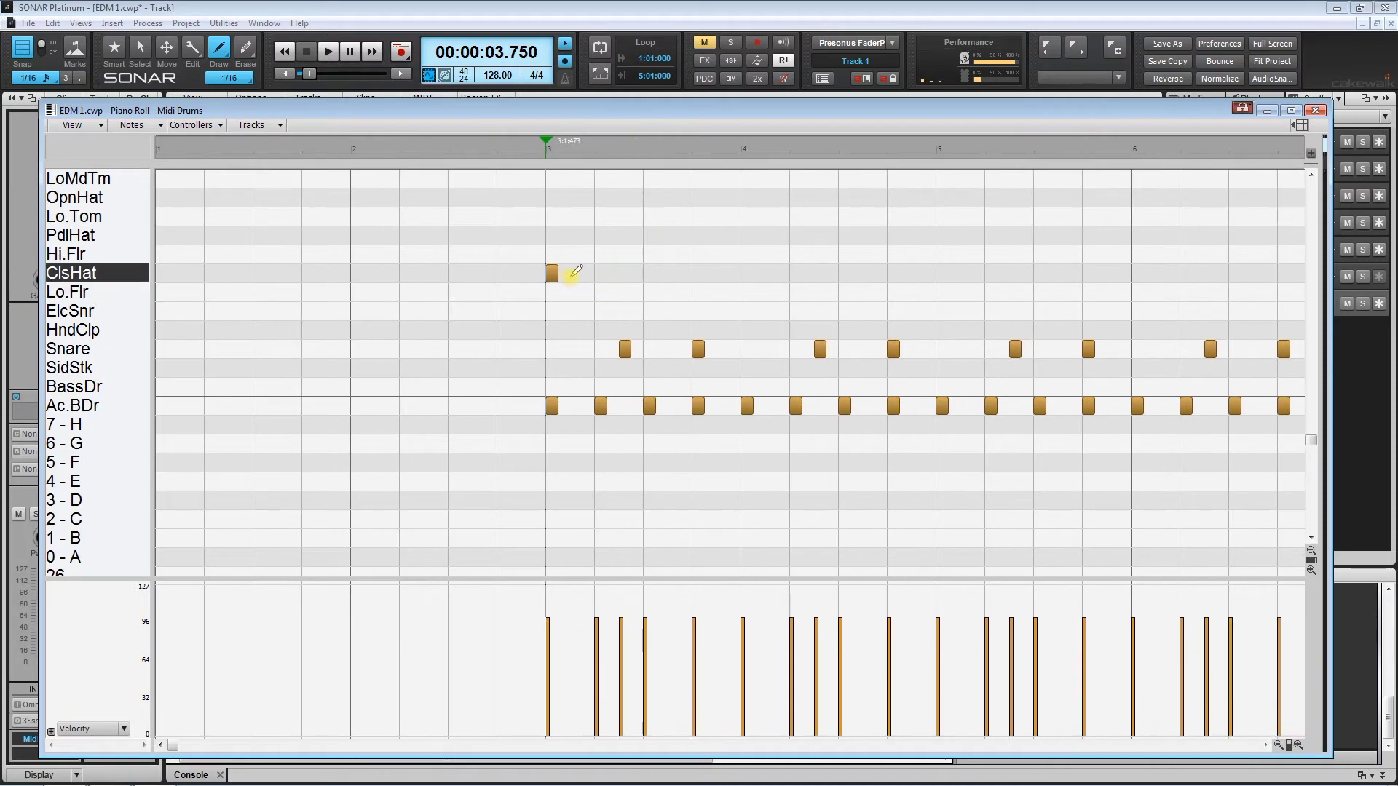
pyautogui.click(576, 273)
pyautogui.click(600, 273)
pyautogui.click(625, 273)
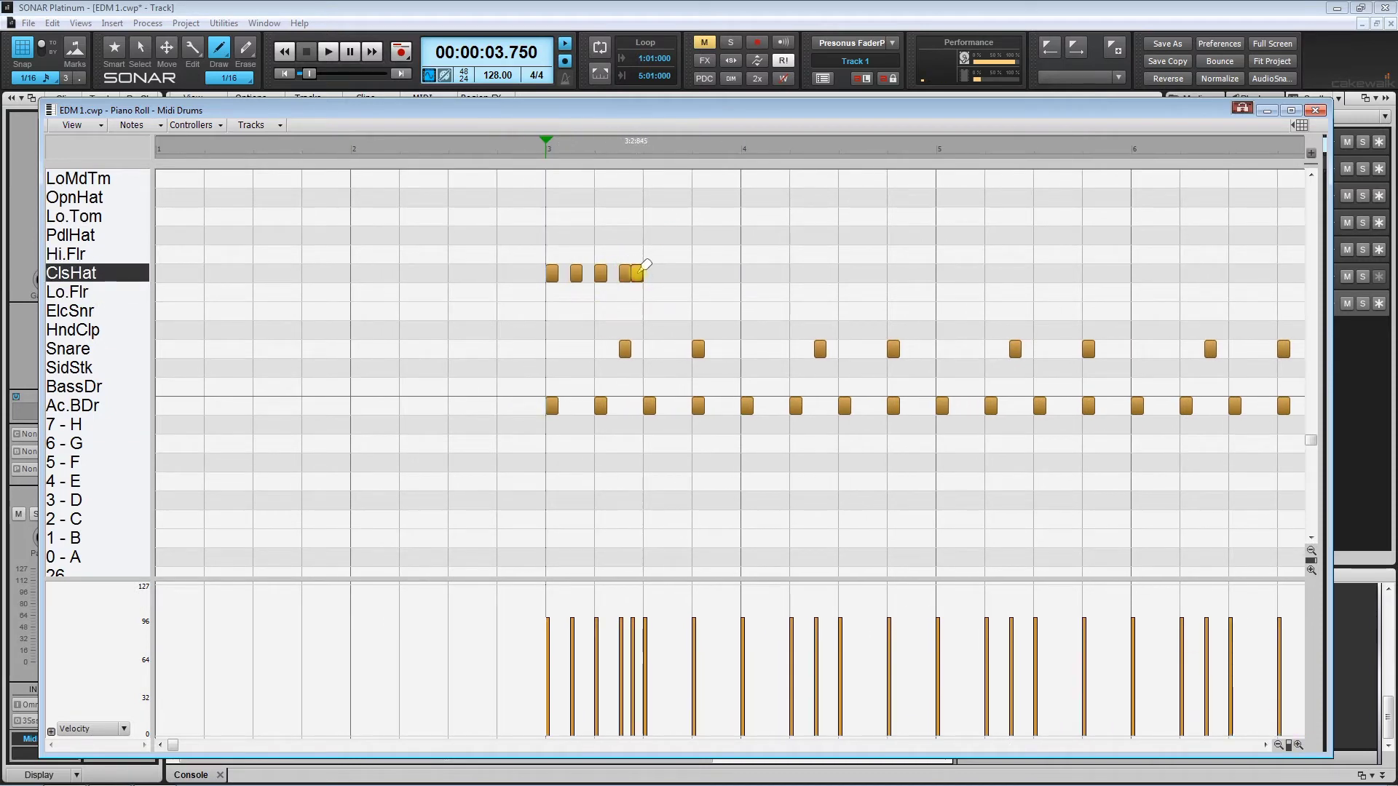
pyautogui.click(698, 273)
pyautogui.click(722, 273)
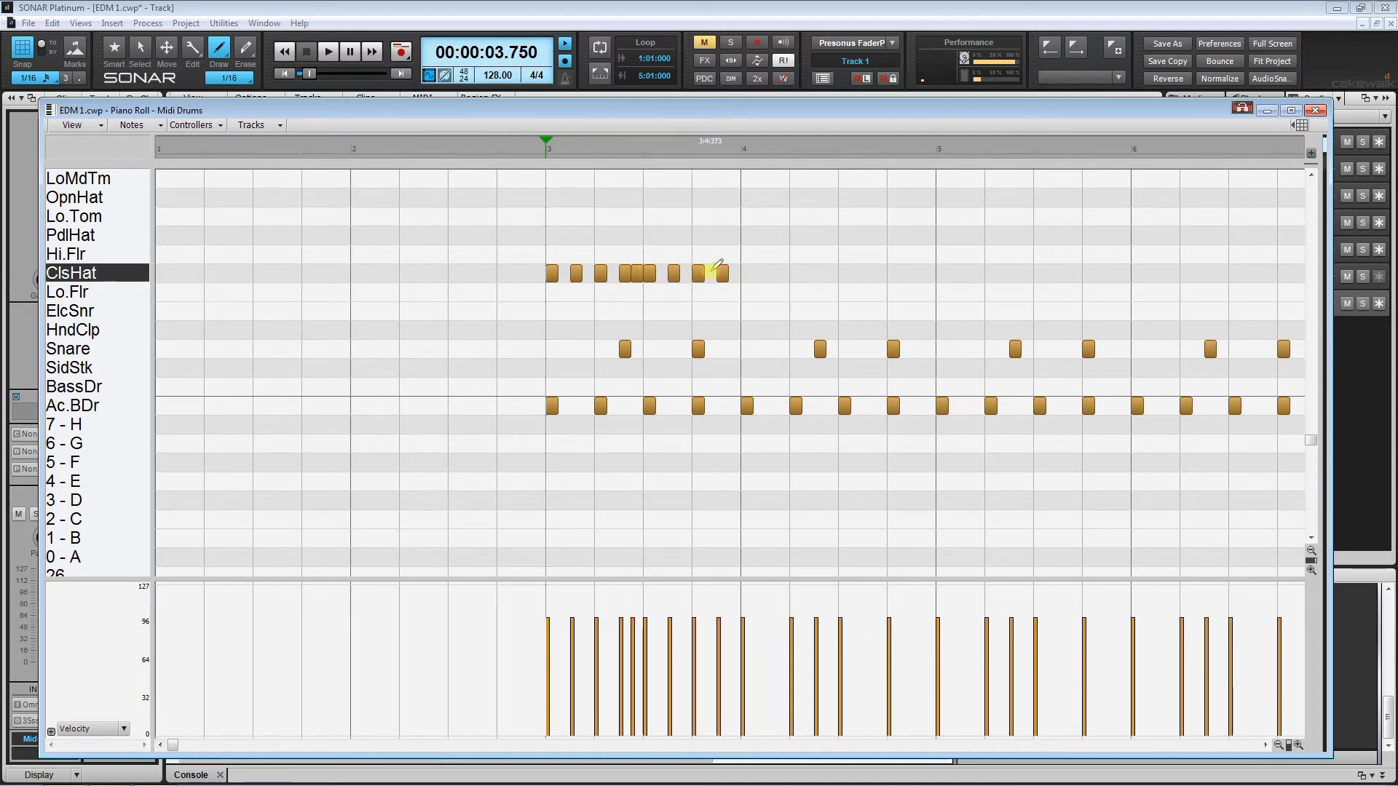
pyautogui.click(732, 271)
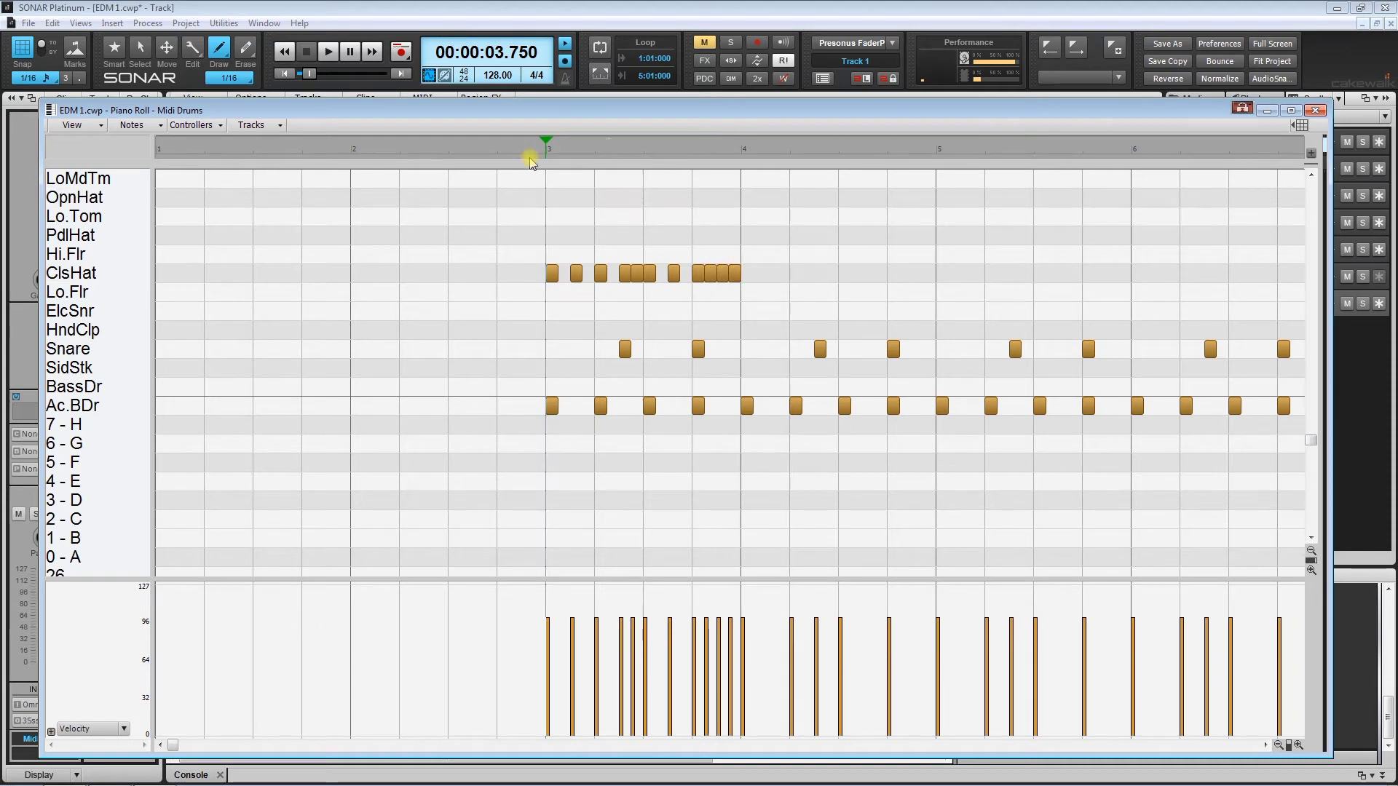
# - Play the drum pattern from just before measure 3 to check the closed hi-hat rhythm
pyautogui.click(498, 150)
pyautogui.press('space')
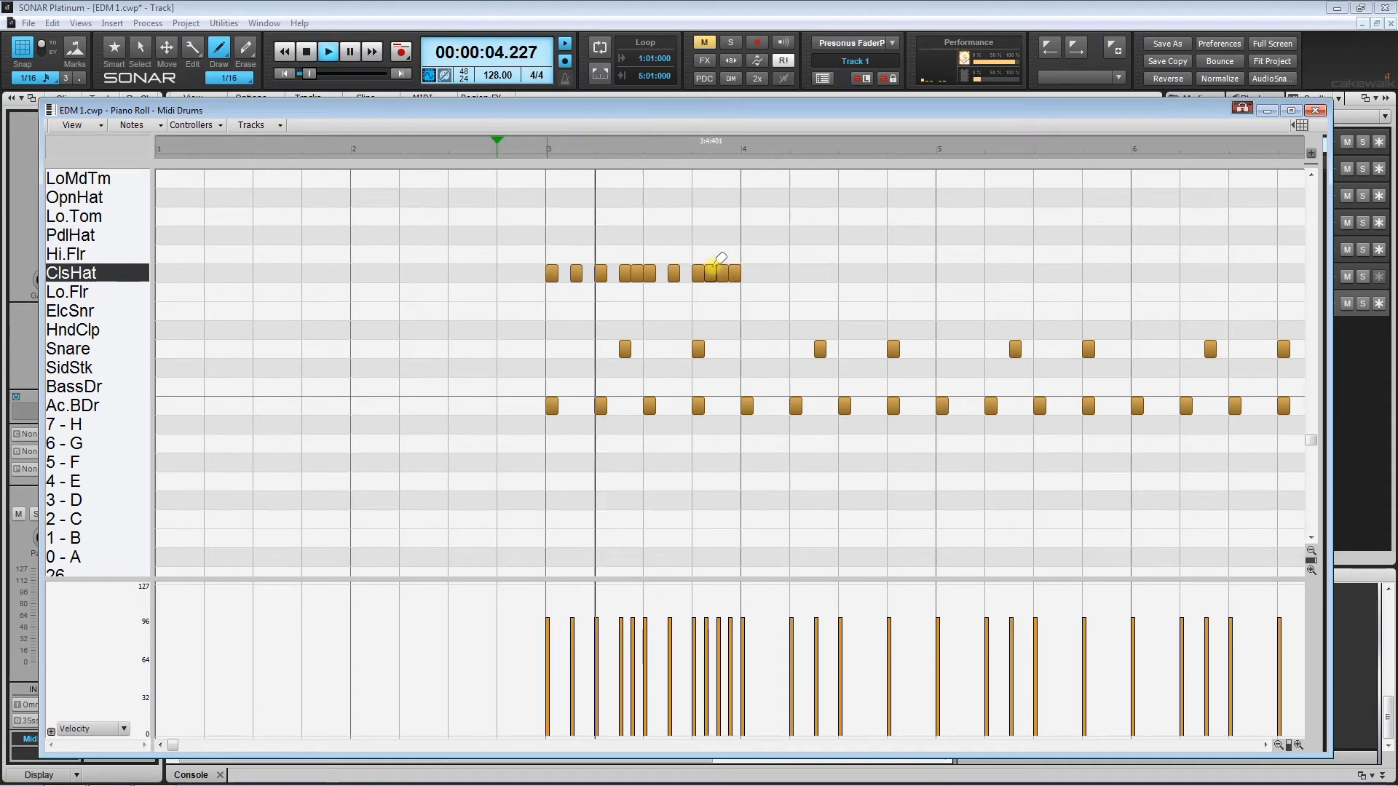
pyautogui.press('space')
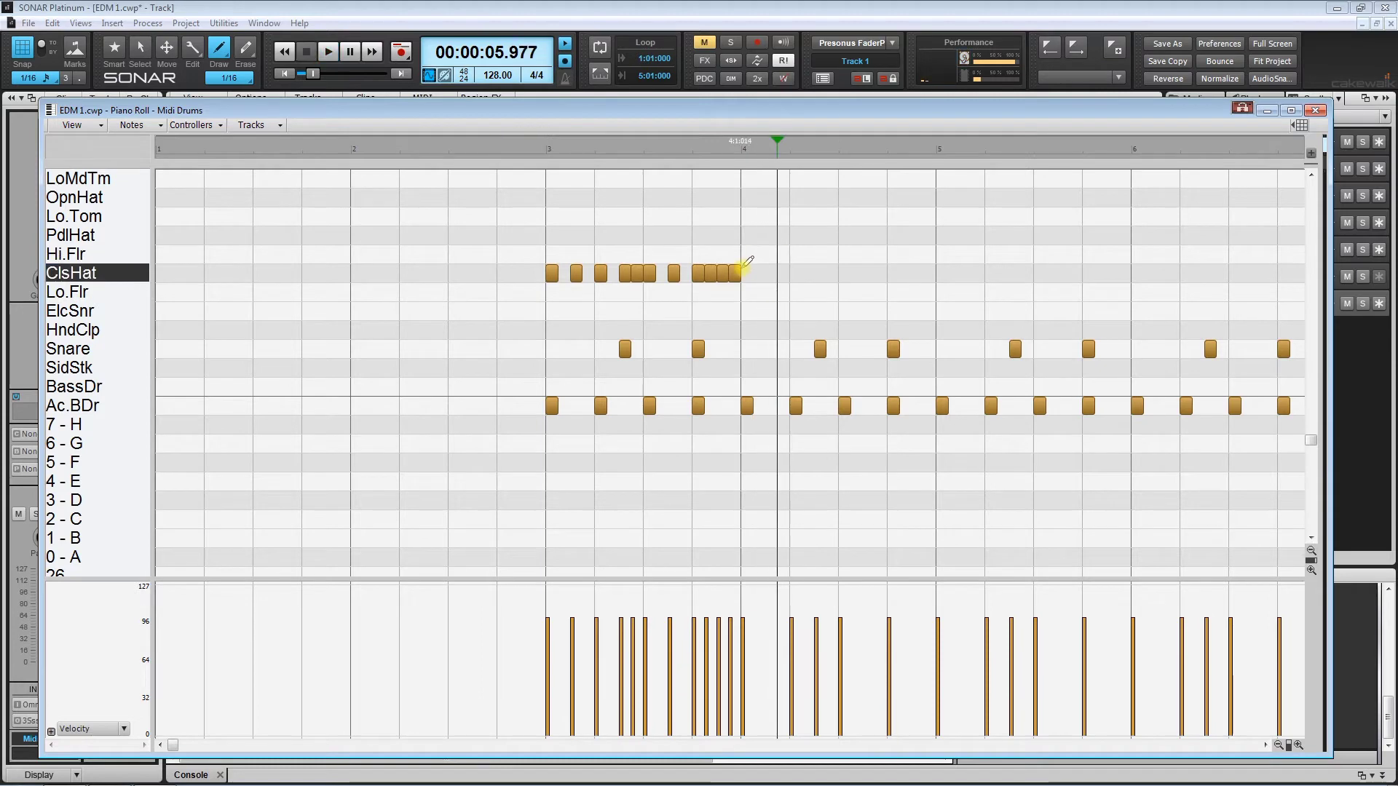
# - Draw closed hi-hat notes across measure 4, with runs of sixteenths around the snare hits and at the measure's end
pyautogui.click(774, 271)
pyautogui.click(806, 272)
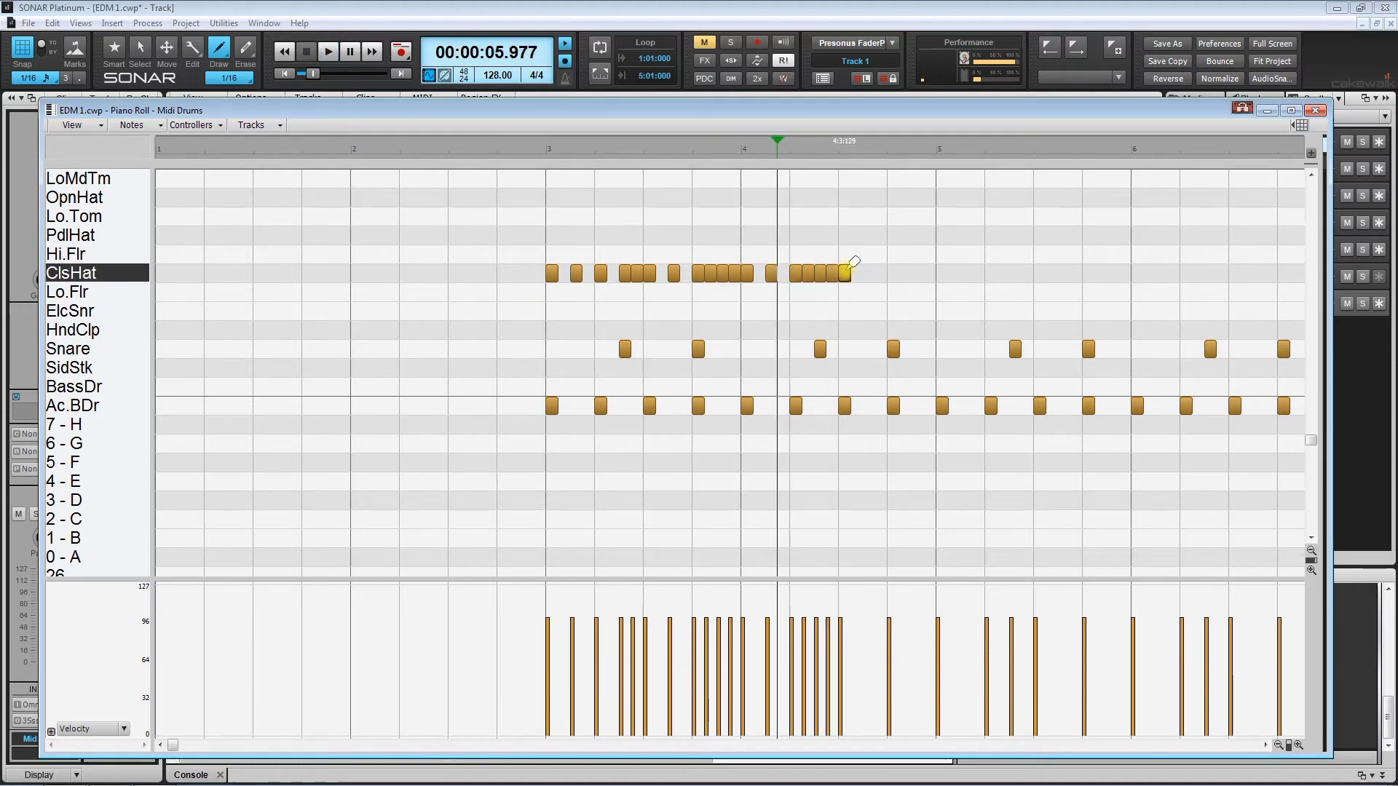
pyautogui.click(869, 271)
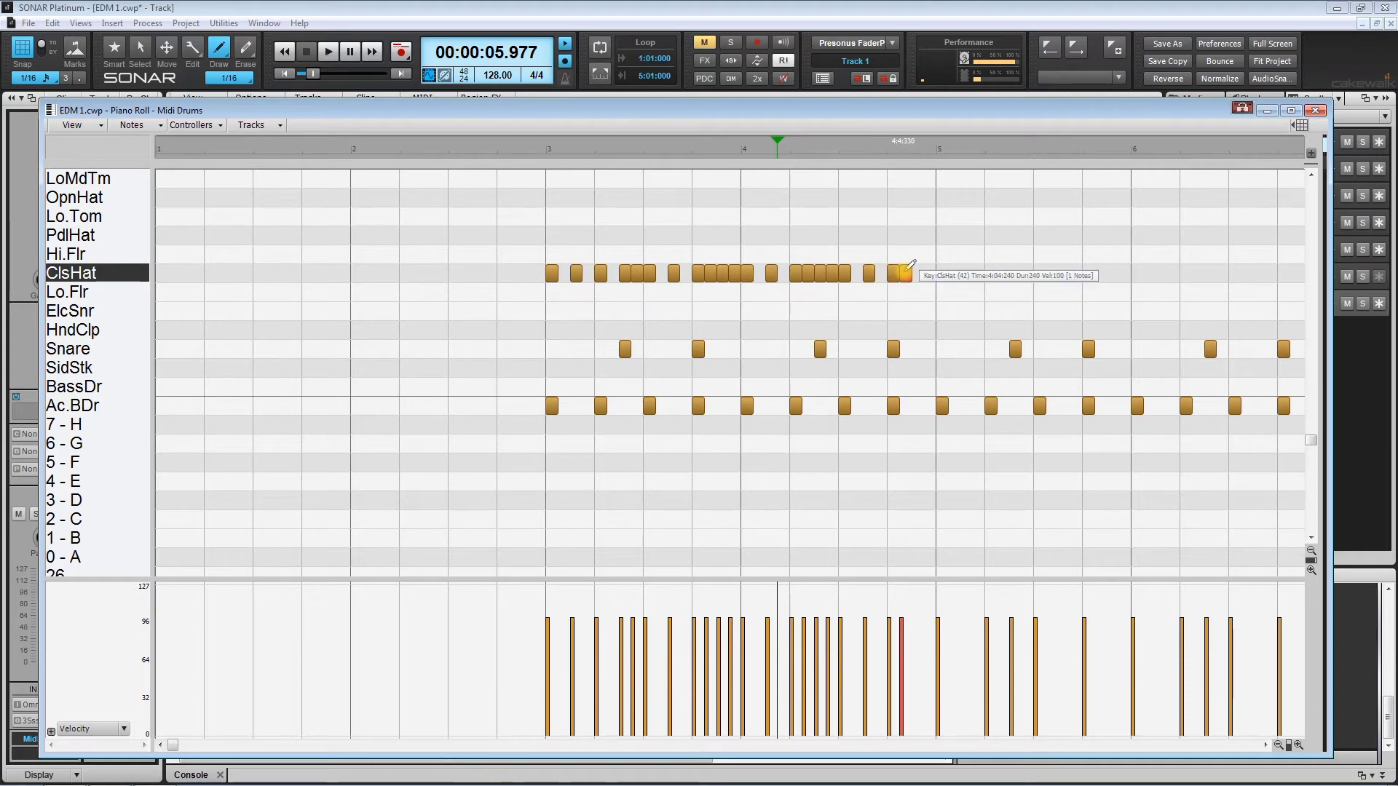
pyautogui.click(908, 272)
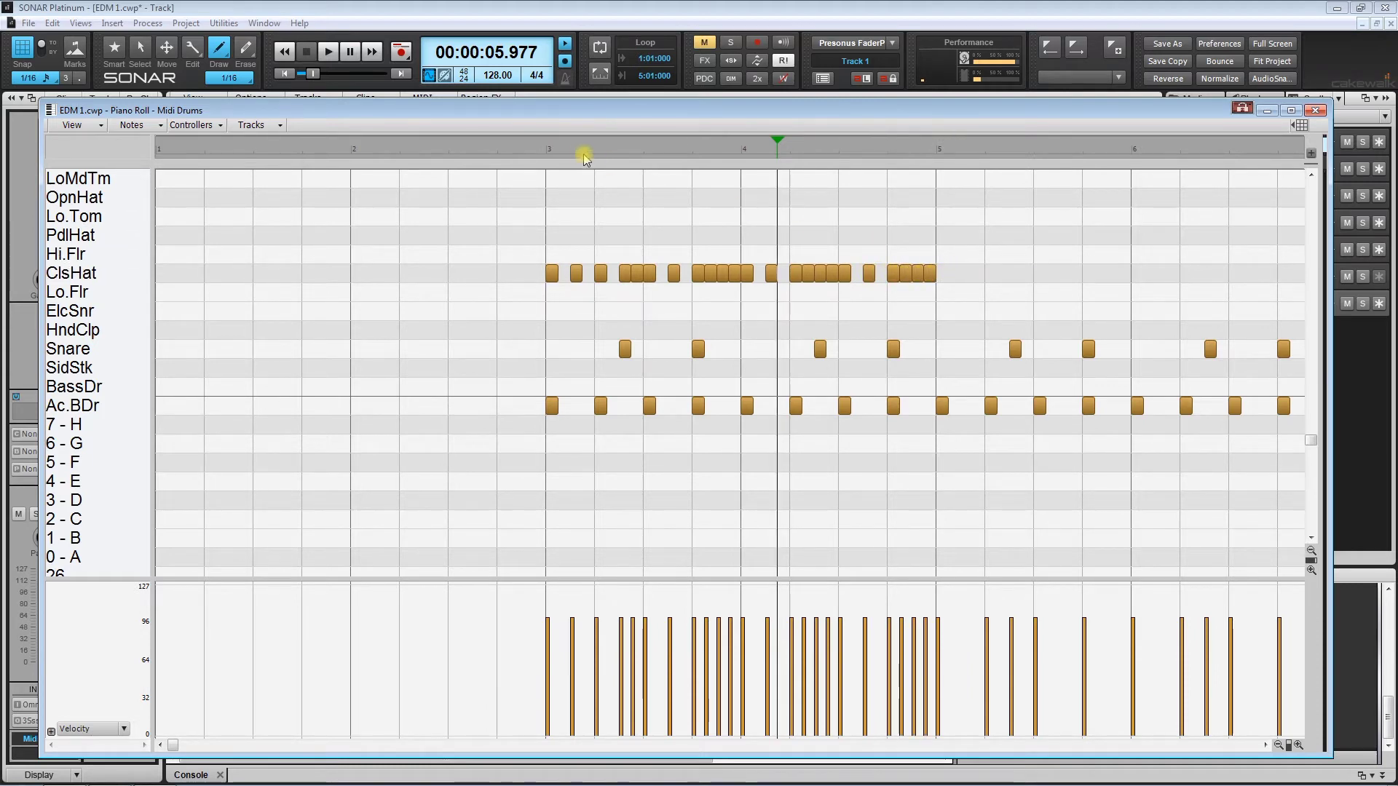
# - Copy the closed hi-hat notes of measures 3 and 4 and paste them at measure 5
pyautogui.click(133, 48)
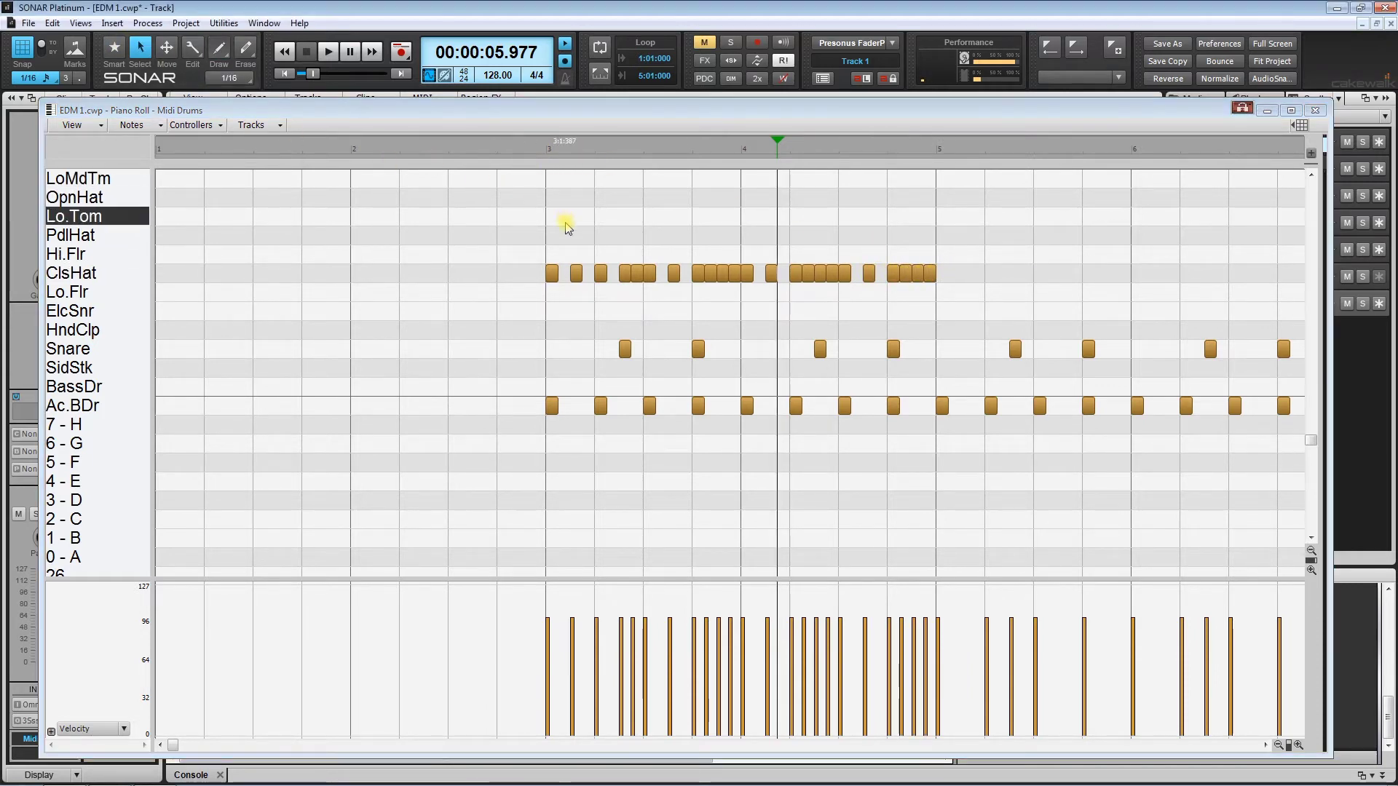
pyautogui.moveTo(527, 246); pyautogui.dragTo(1020, 299)
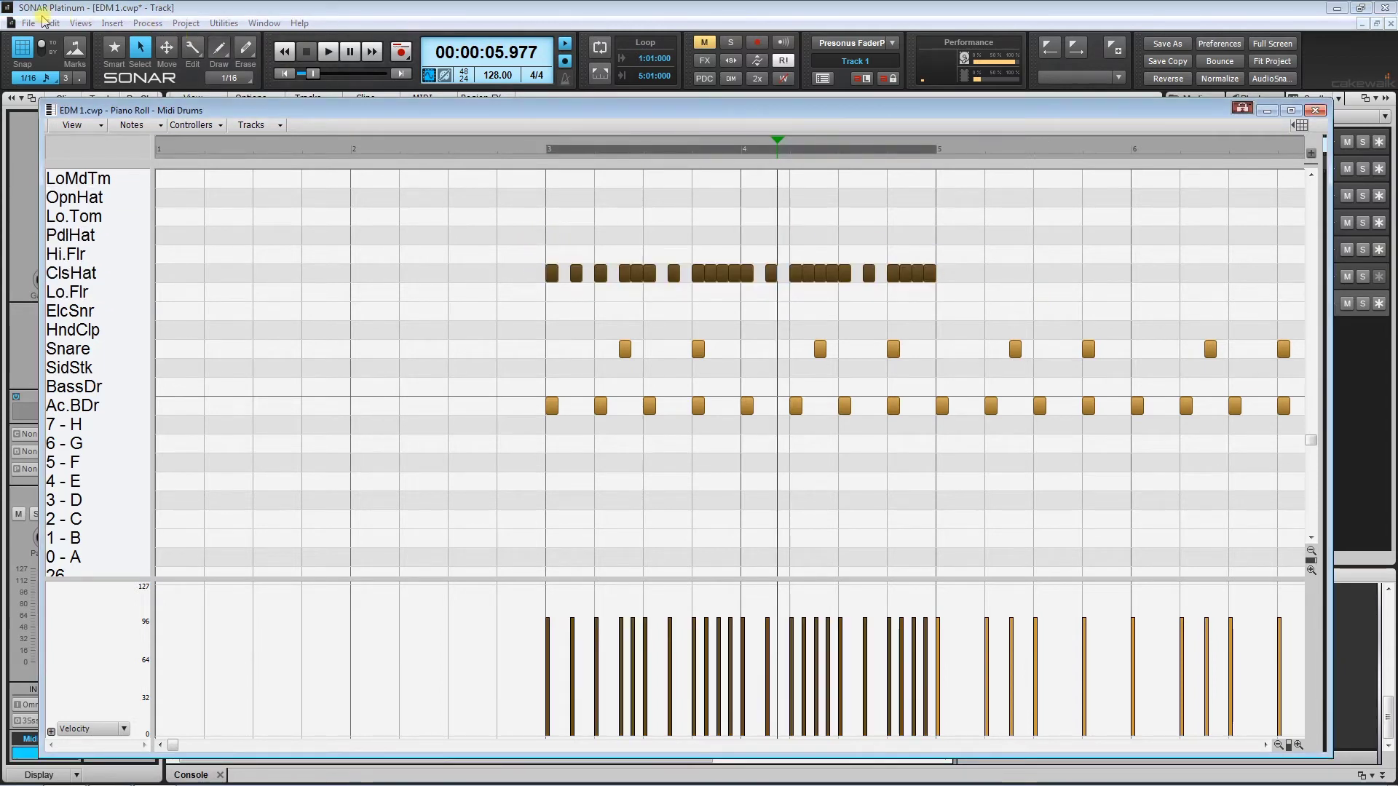
pyautogui.click(52, 23)
pyautogui.click(100, 156)
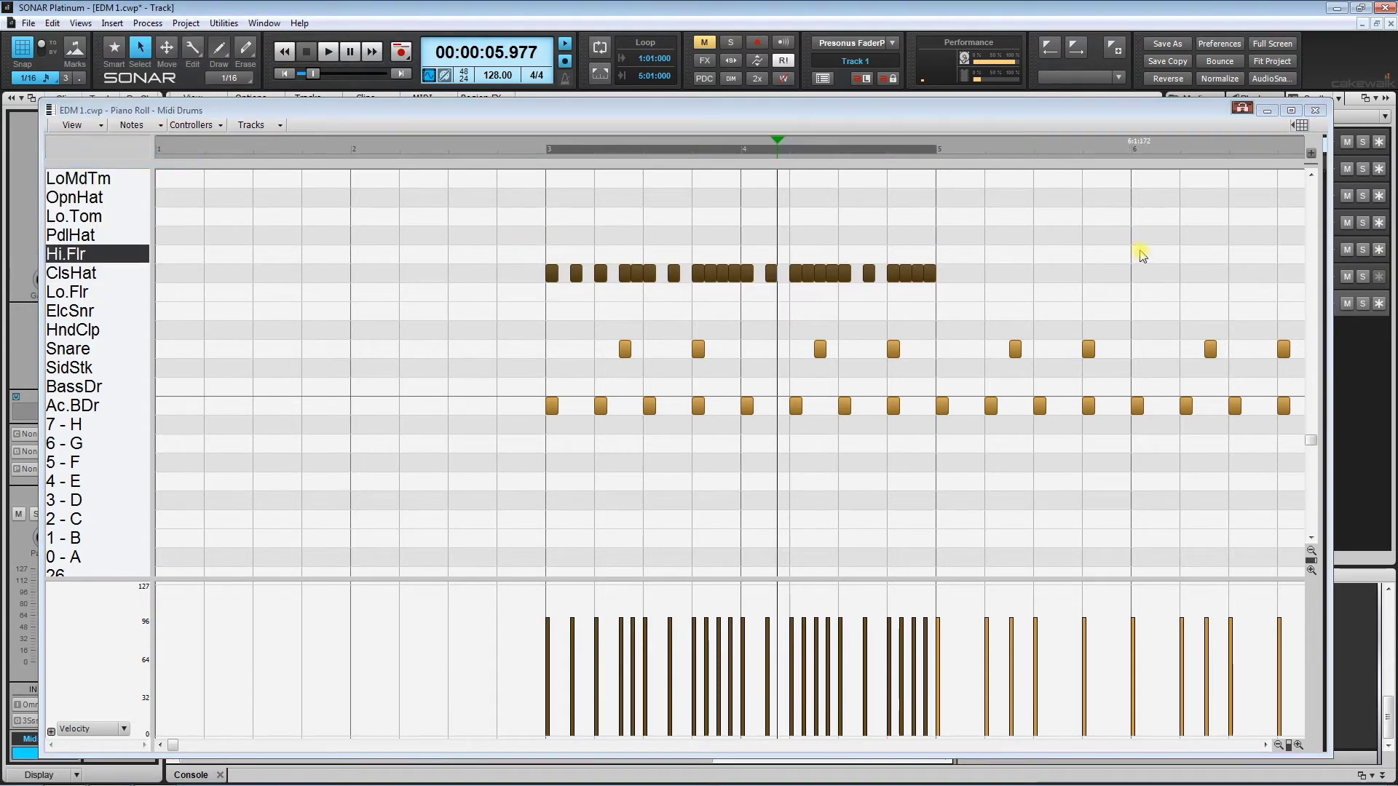
pyautogui.click(936, 149)
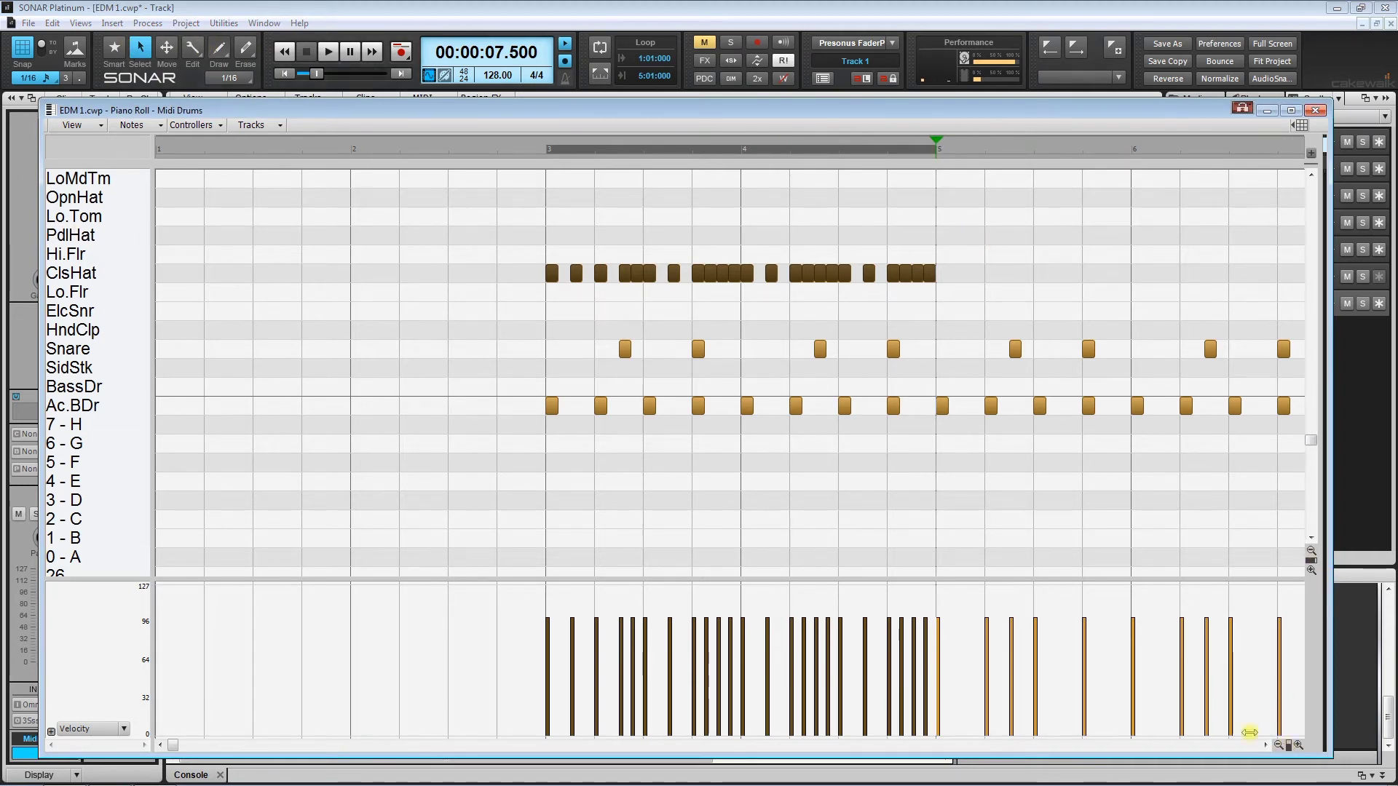
pyautogui.moveTo(1249, 732); pyautogui.dragTo(1233, 733)
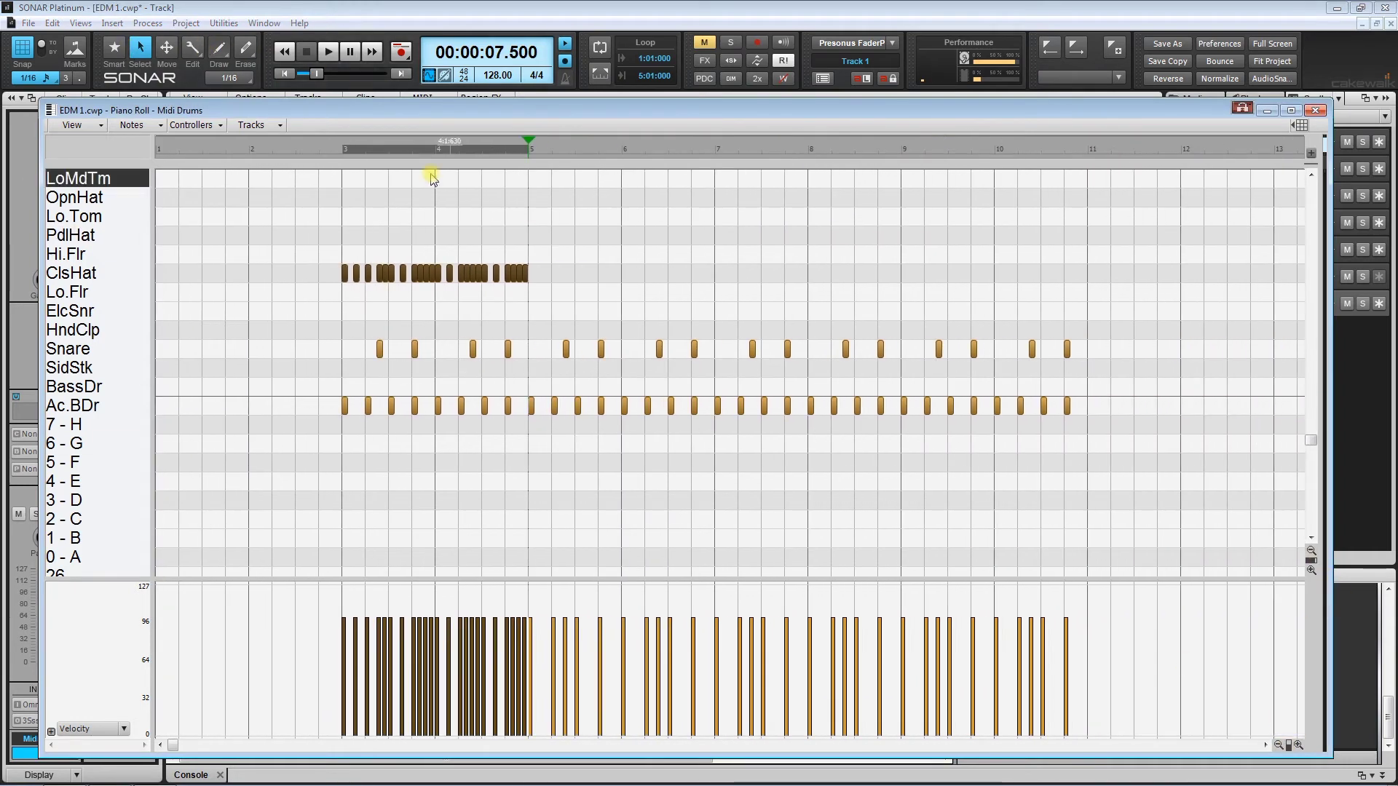
pyautogui.click(64, 24)
pyautogui.click(99, 179)
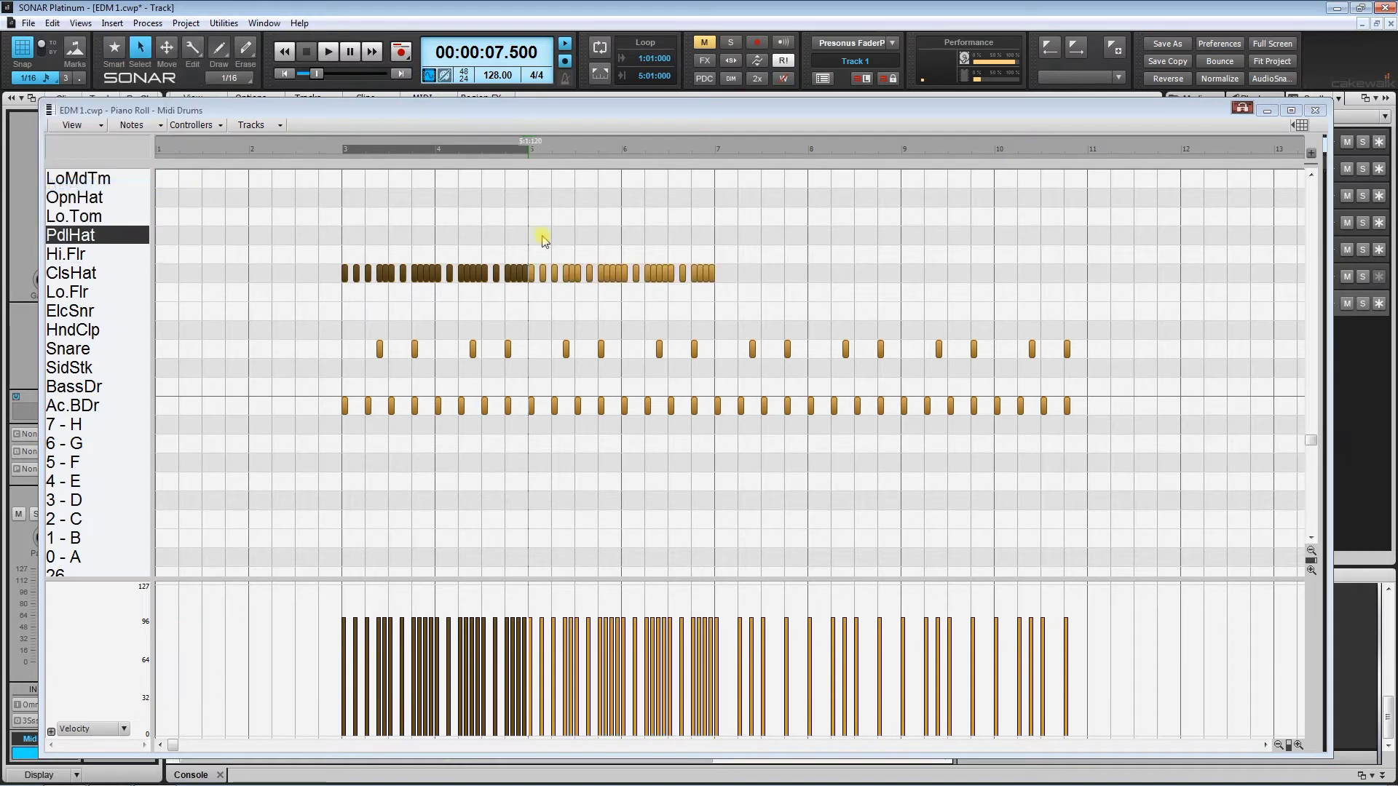
# - Copy the closed hi-hat notes of measures 3 to 6, paste them at measure 7, and clear the note selection
pyautogui.keyDown('shift'); pyautogui.click(717, 151); pyautogui.keyUp('shift')
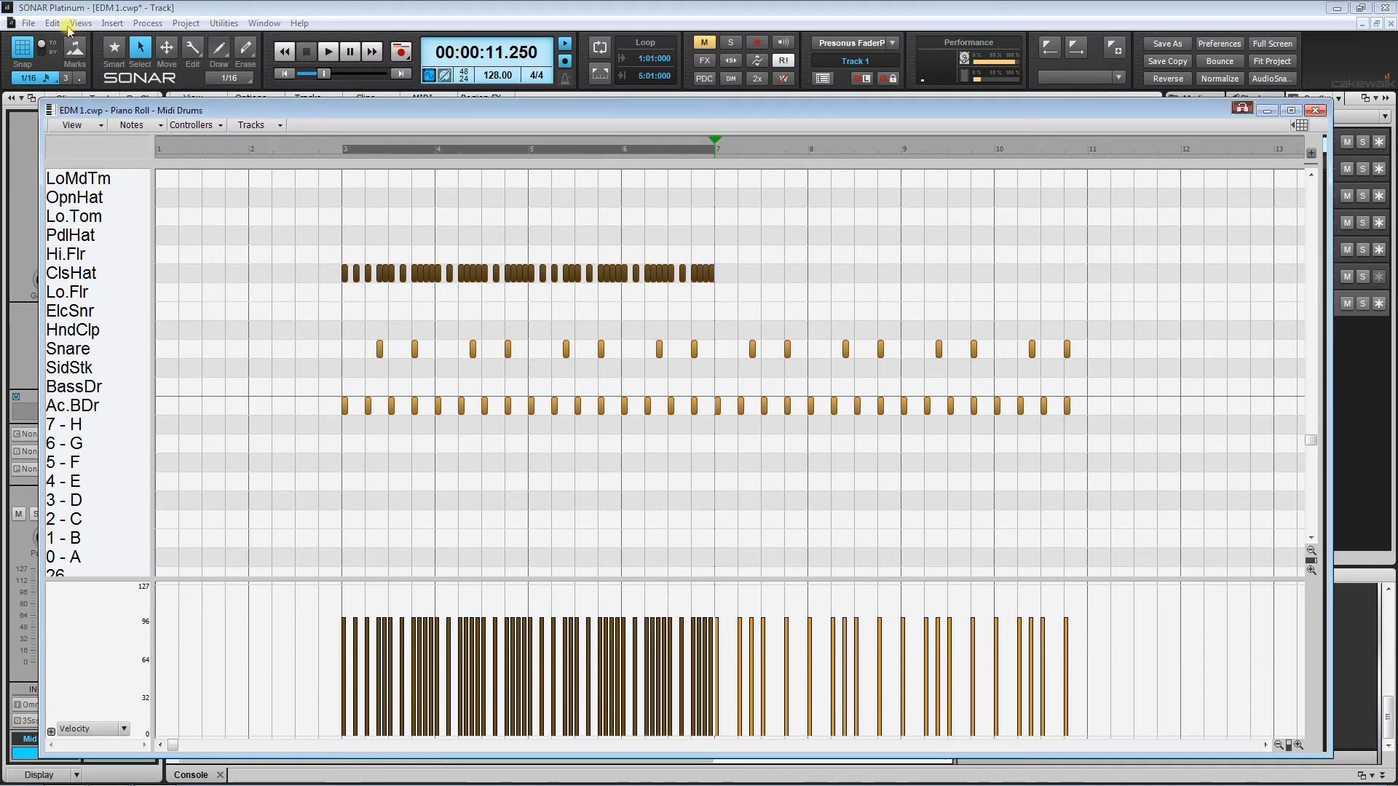
pyautogui.click(52, 24)
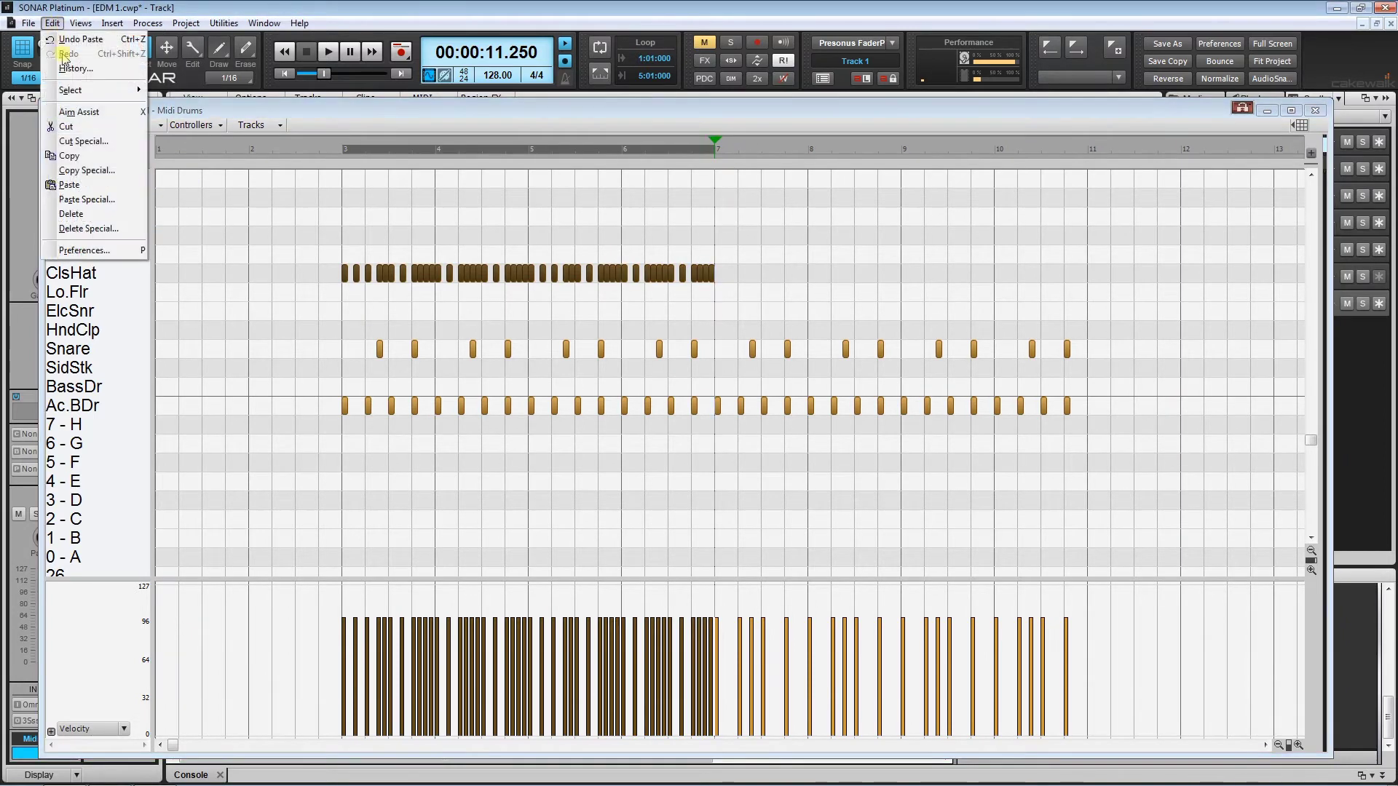
pyautogui.click(99, 159)
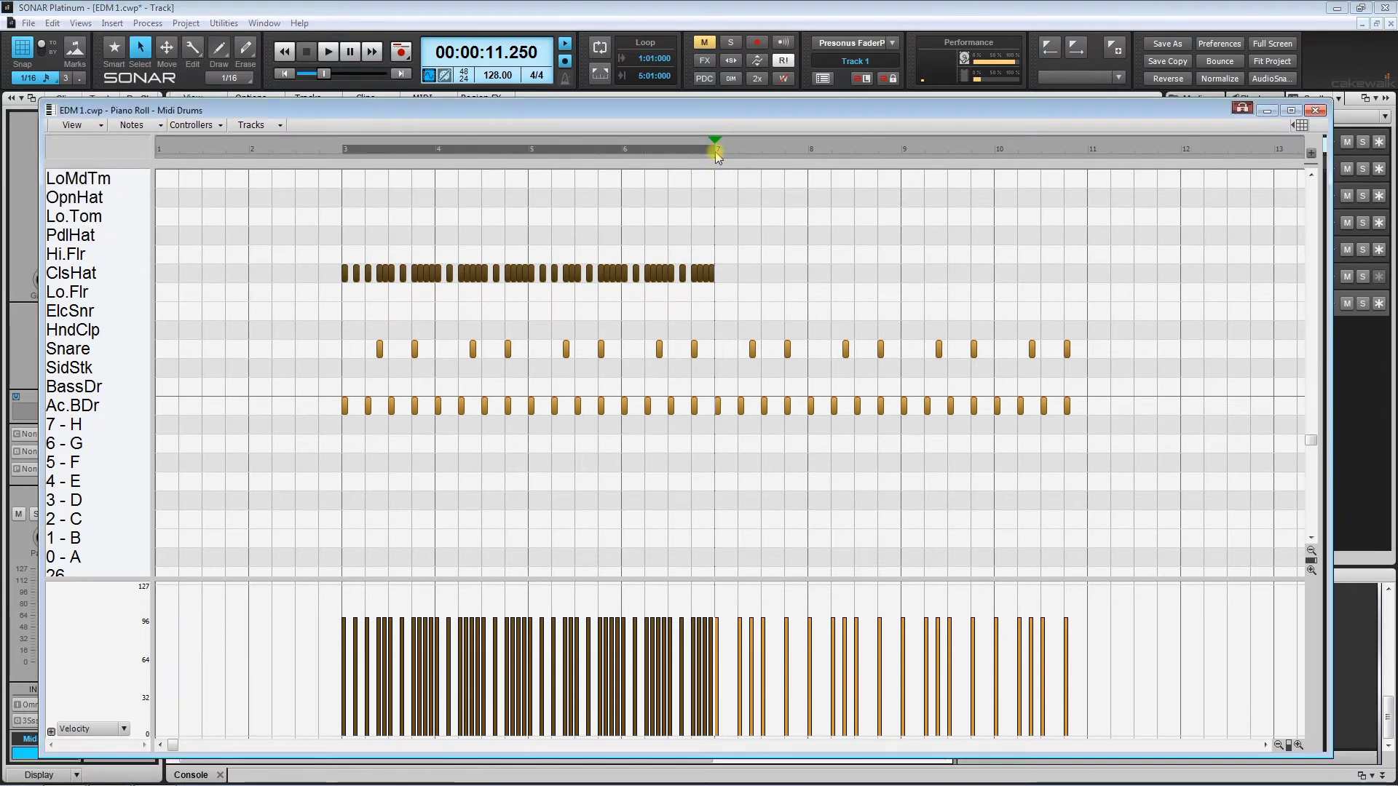
pyautogui.click(52, 22)
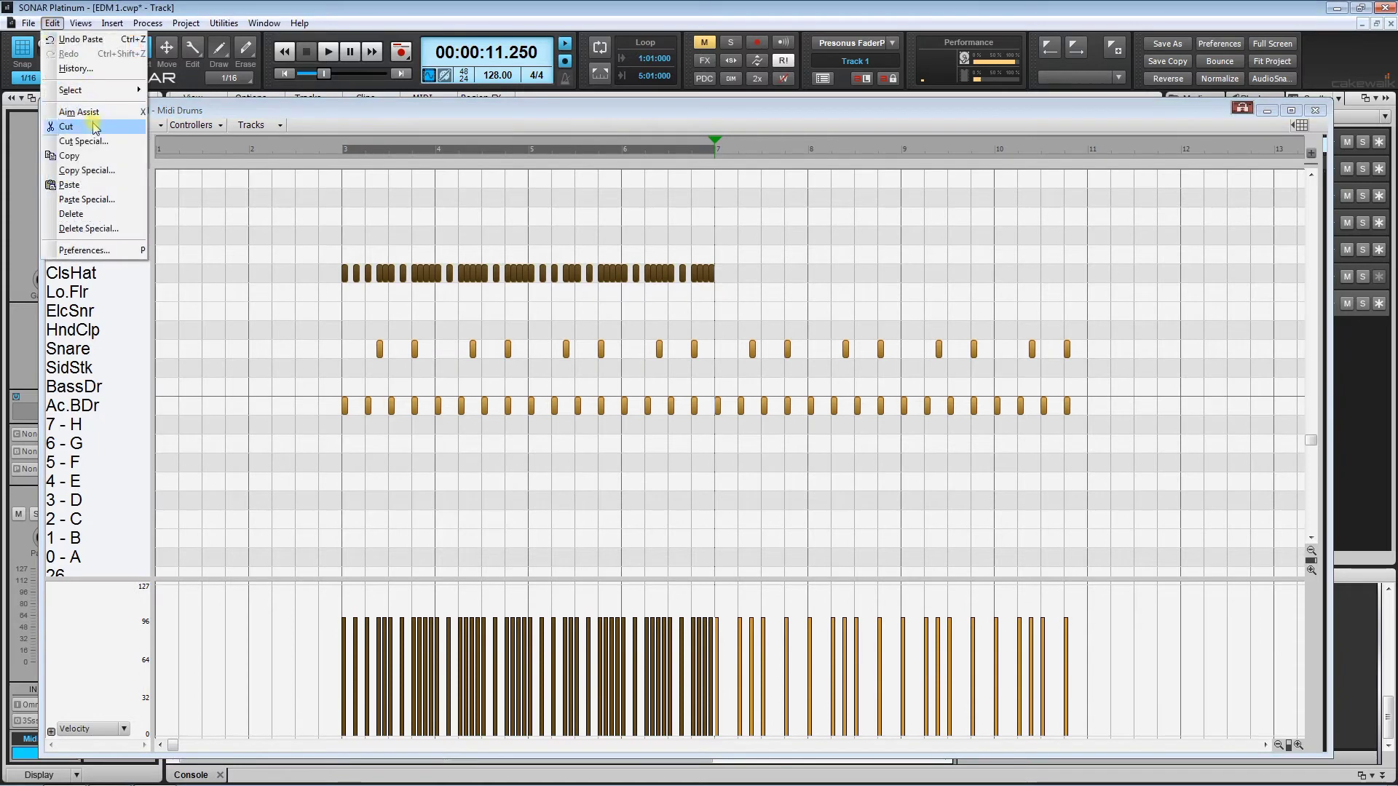
pyautogui.click(93, 183)
pyautogui.click(752, 224)
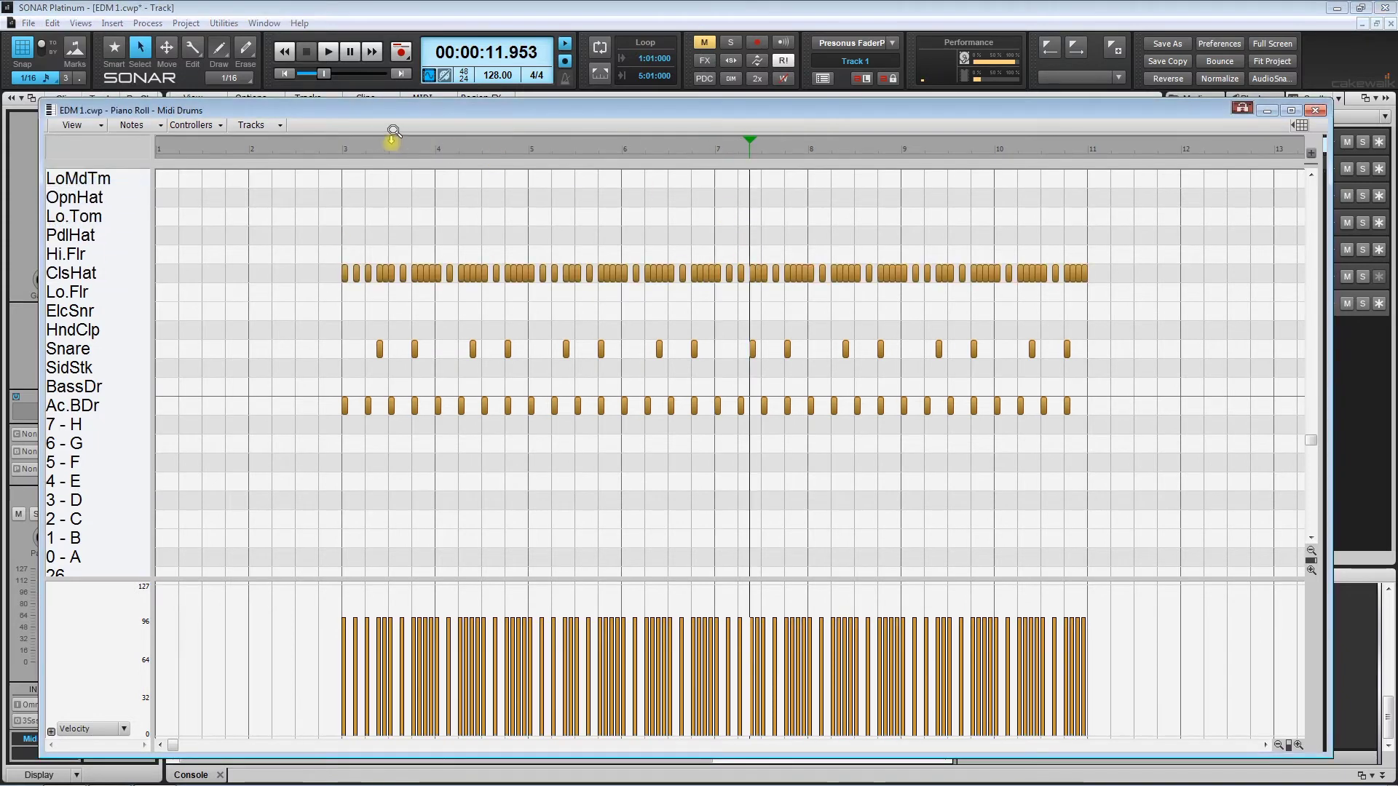
# - Close the Piano Roll and lower the Hi Hat track's gain to -7.1 while playing from just before measure 3
pyautogui.click(332, 147)
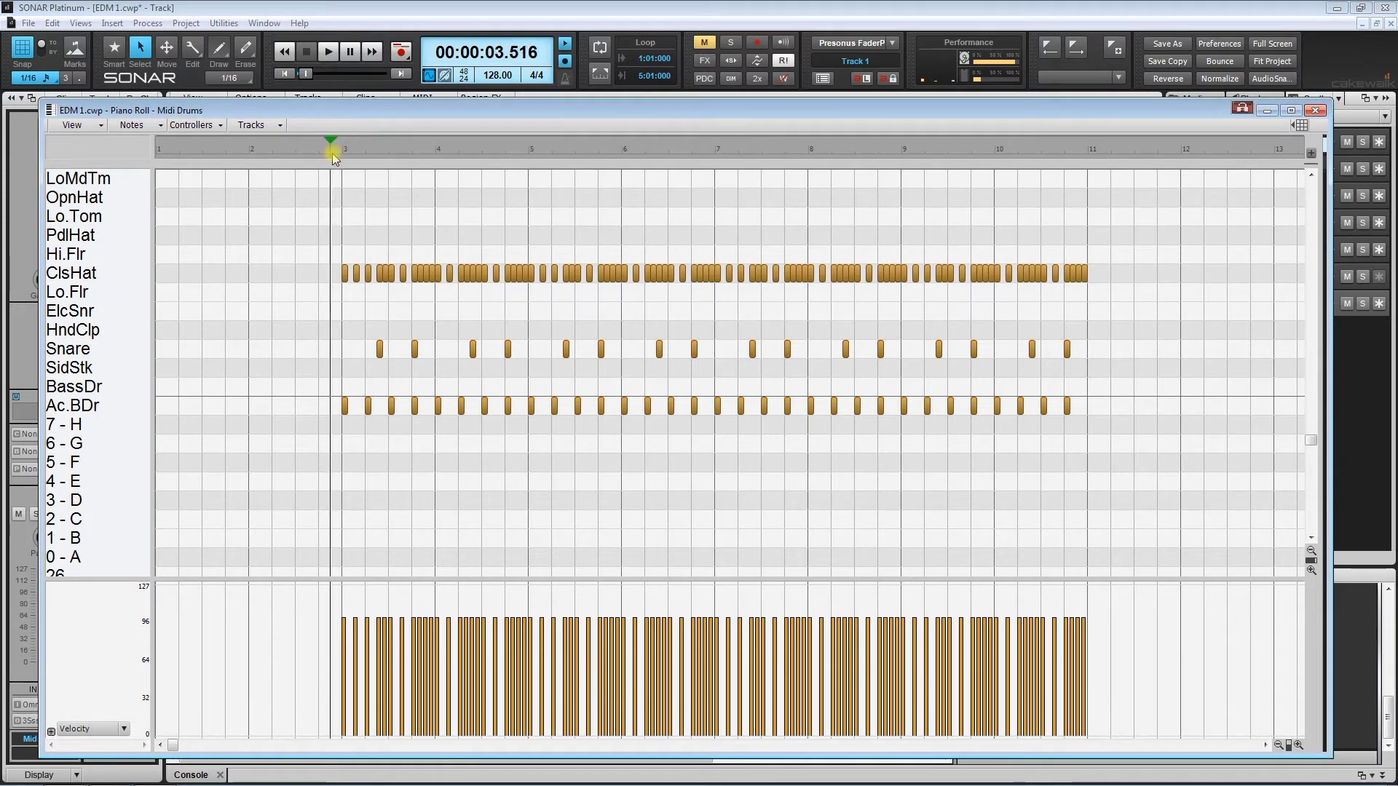
pyautogui.click(1314, 112)
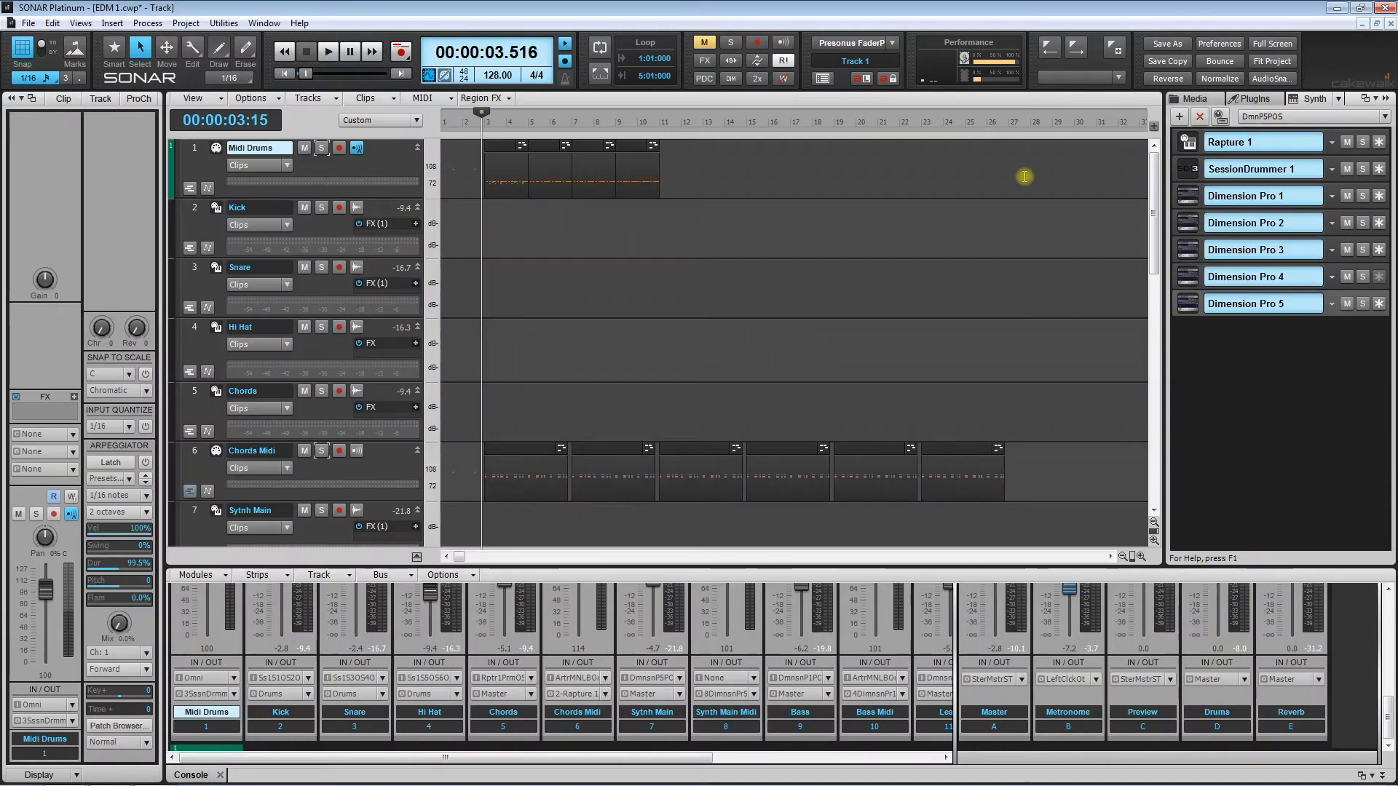
pyautogui.click(482, 253)
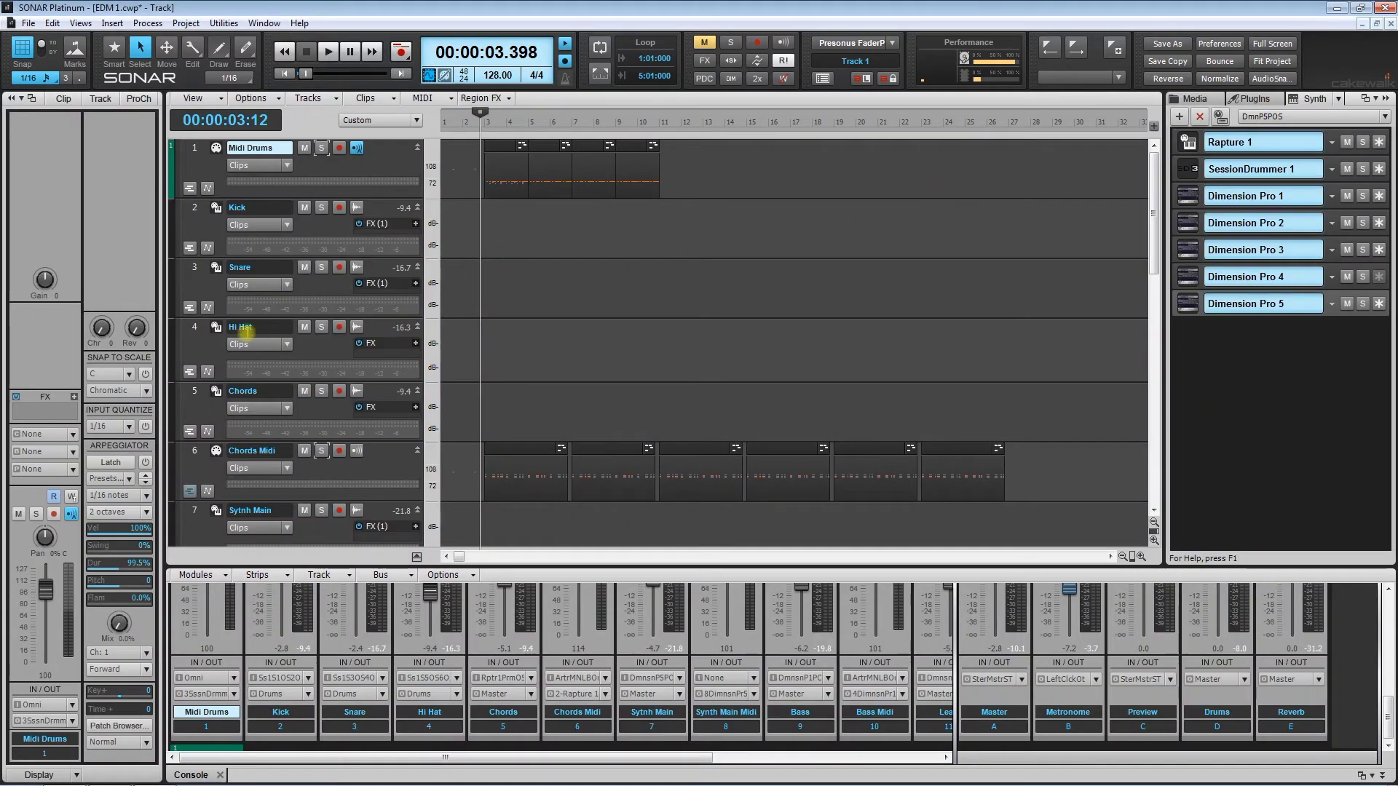
pyautogui.click(195, 331)
pyautogui.press('space')
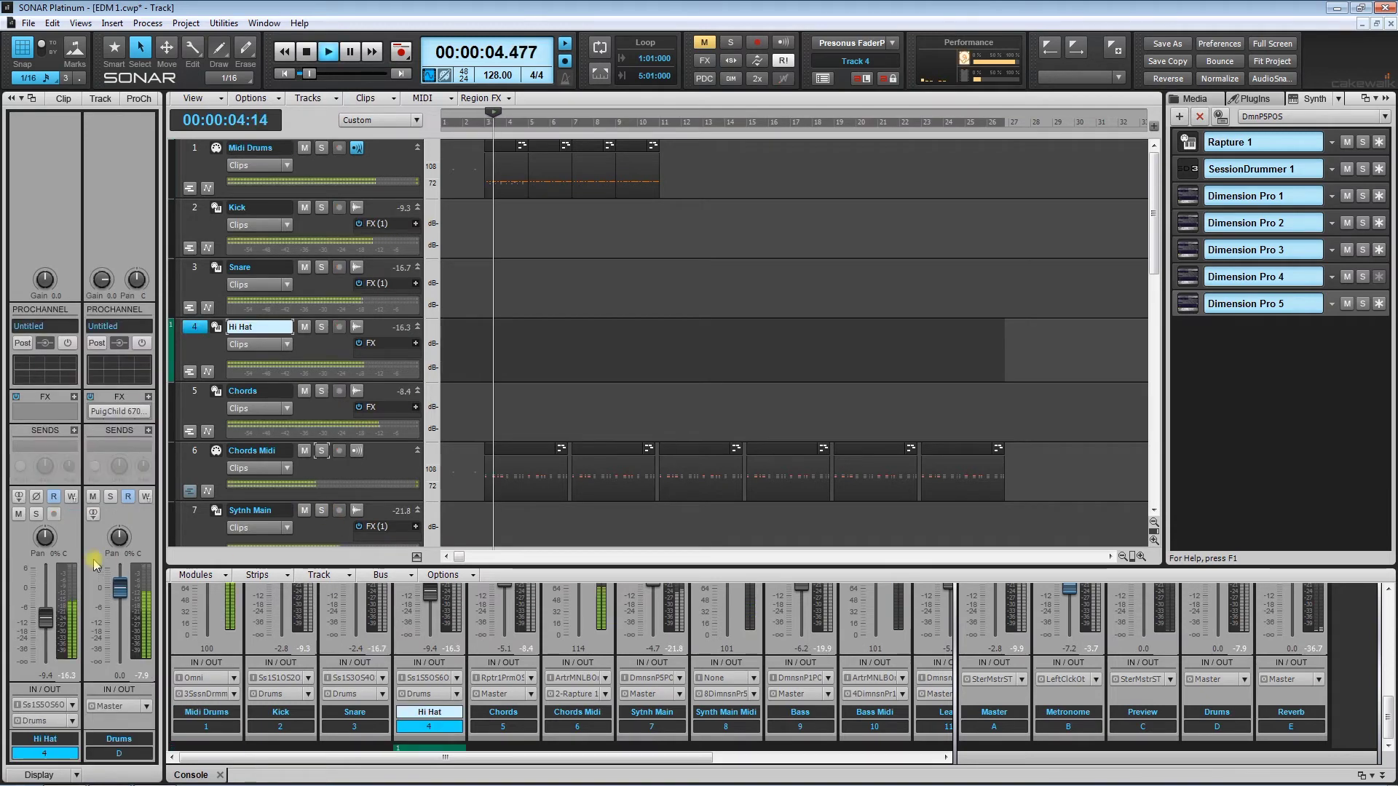
pyautogui.moveTo(45, 278); pyautogui.dragTo(45, 294)
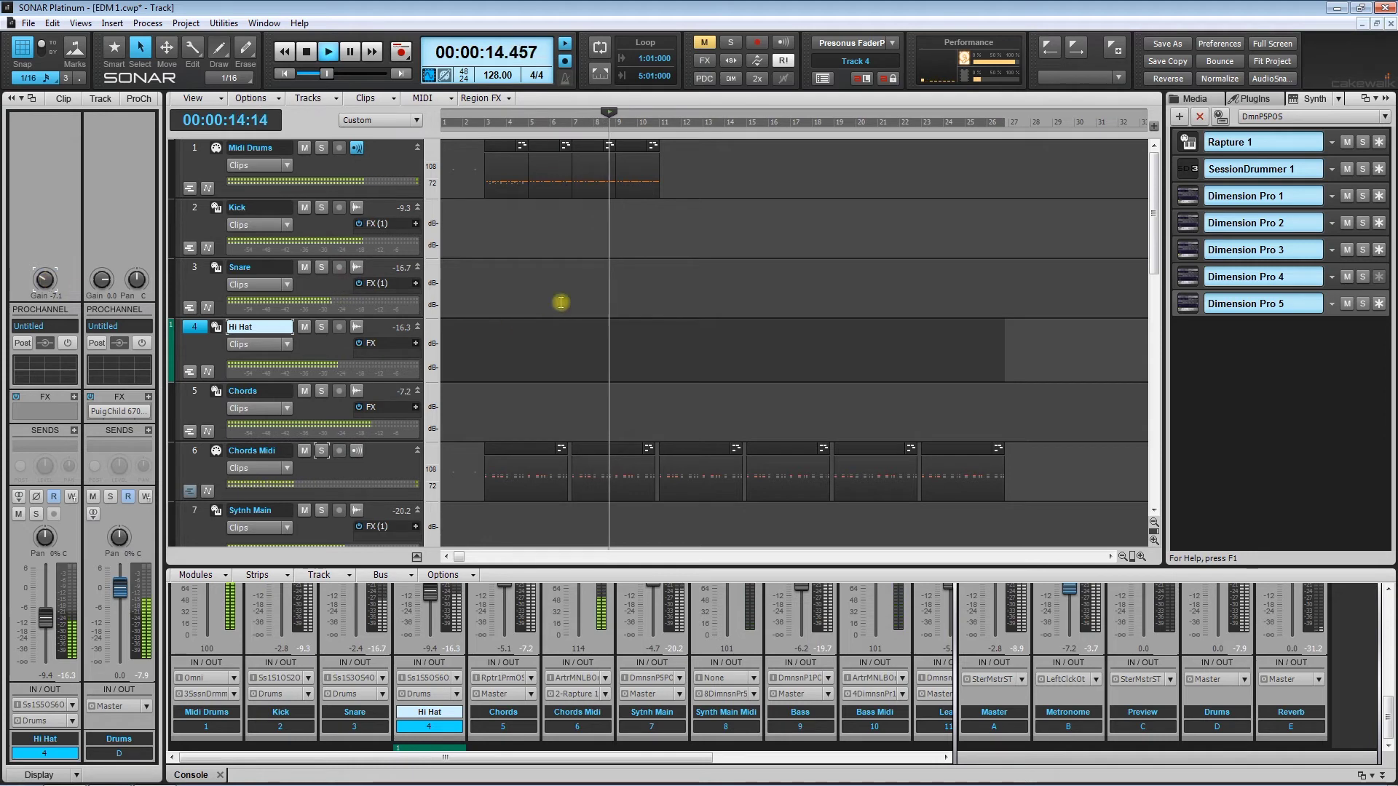
# - Stop playback, return the playhead to the start of the clips near measure 3, and save the project
pyautogui.click(489, 262)
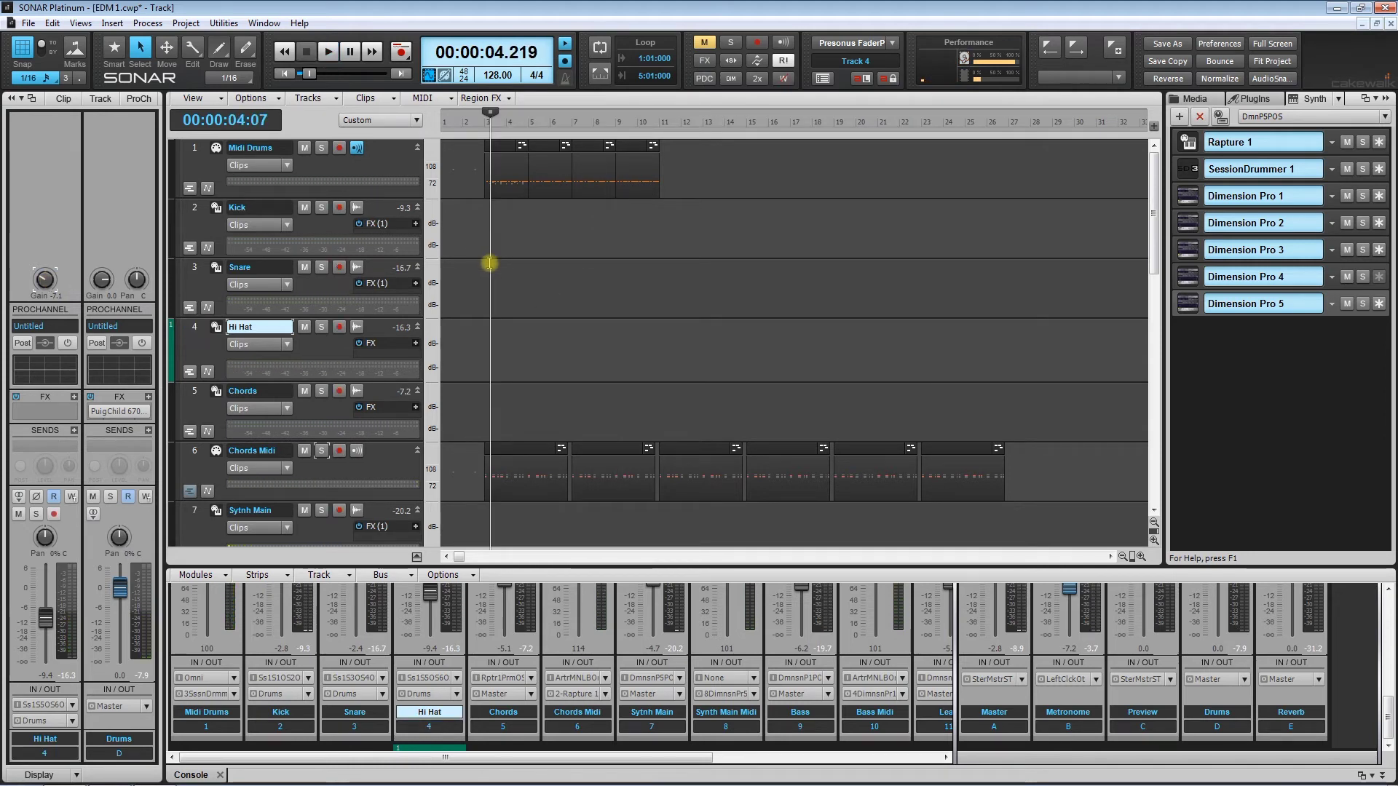
pyautogui.click(28, 23)
pyautogui.click(61, 117)
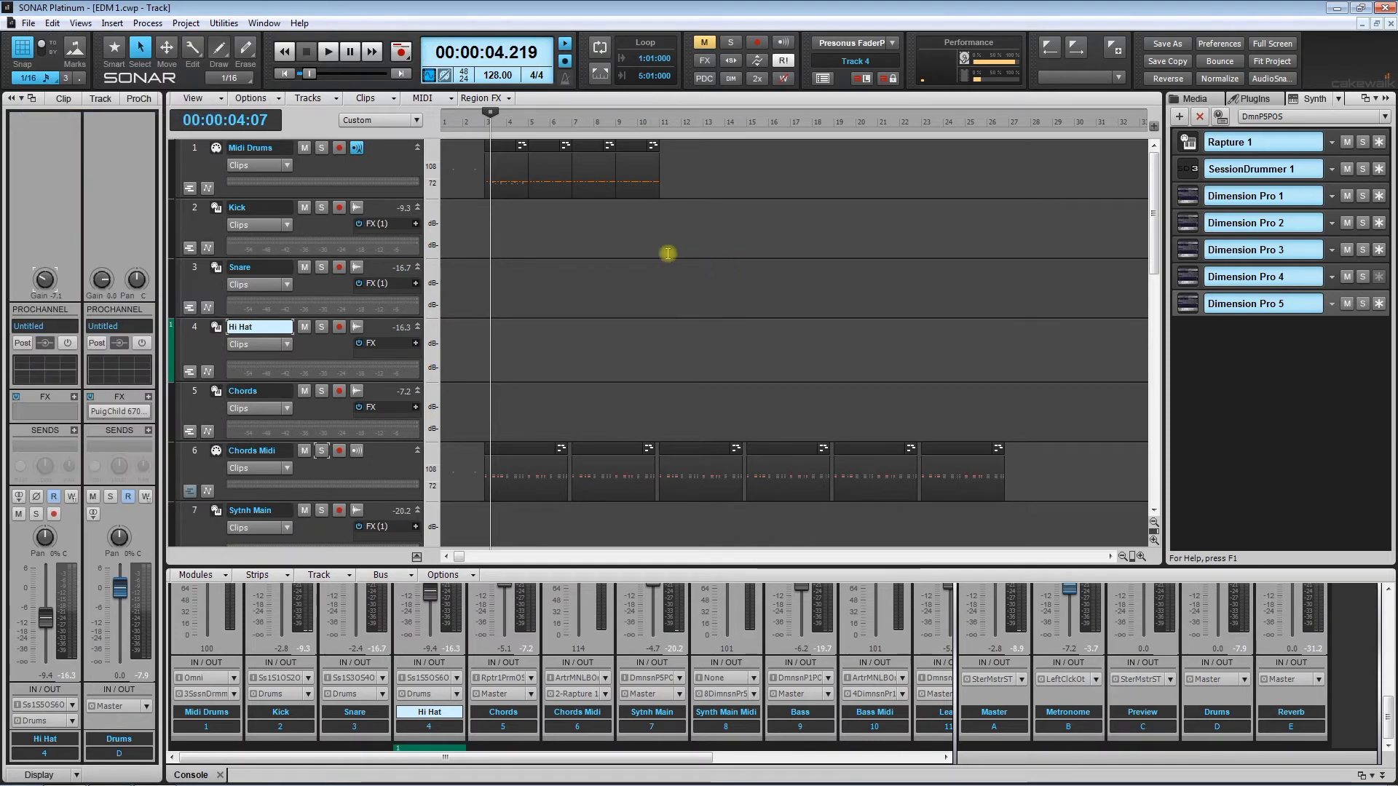
# - Play the Chords Midi part from around measure 11, where the drum, synth and bass clips end
pyautogui.click(665, 253)
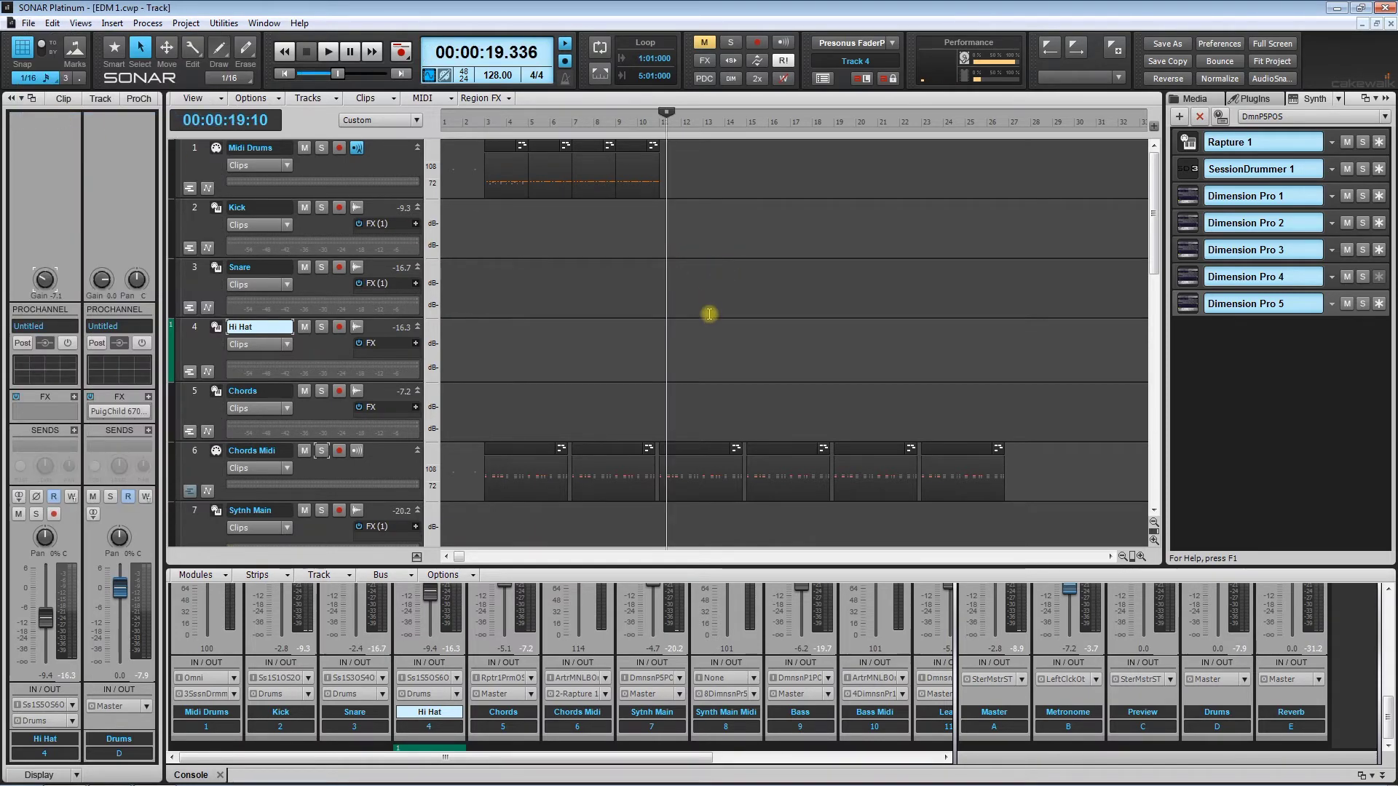
pyautogui.scroll(-5, 709, 313)
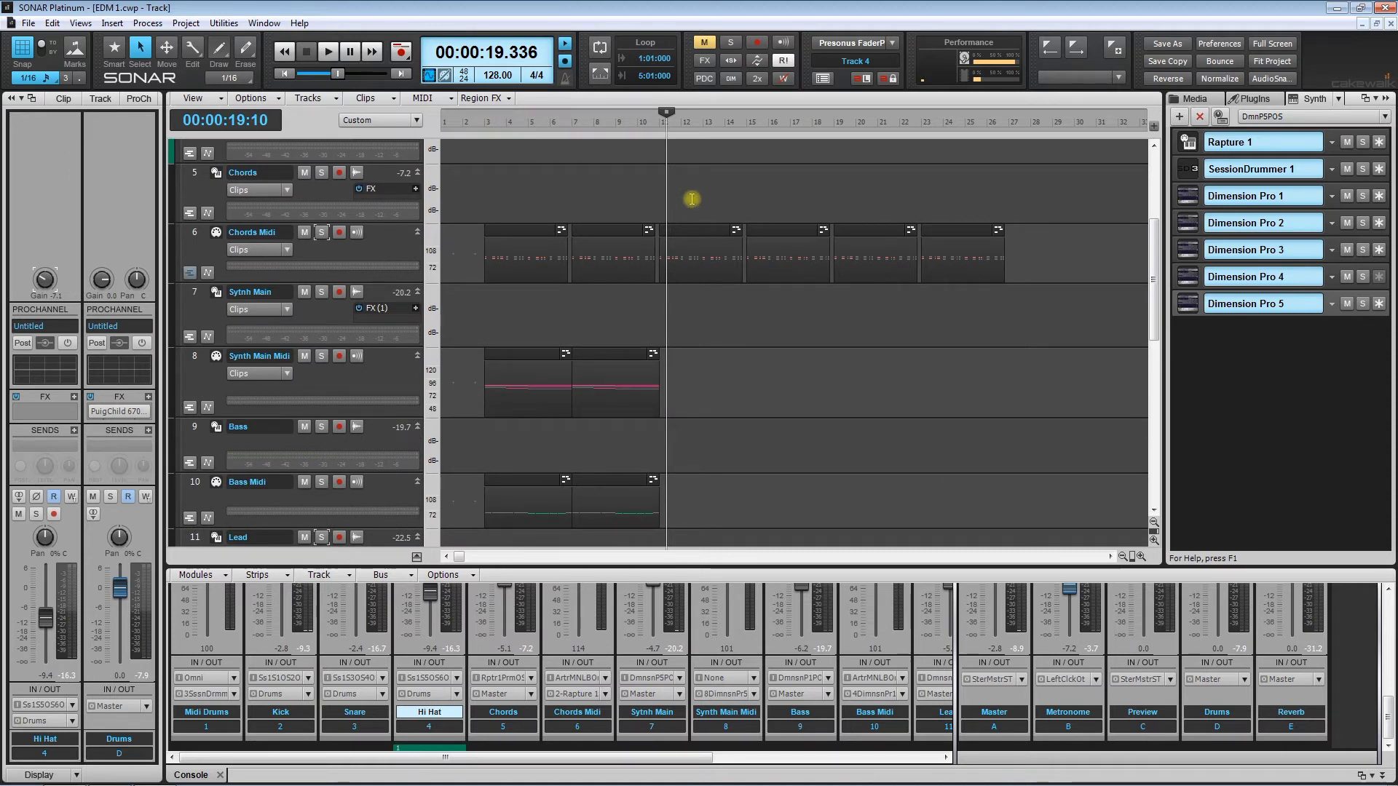
pyautogui.click(652, 208)
pyautogui.press('space')
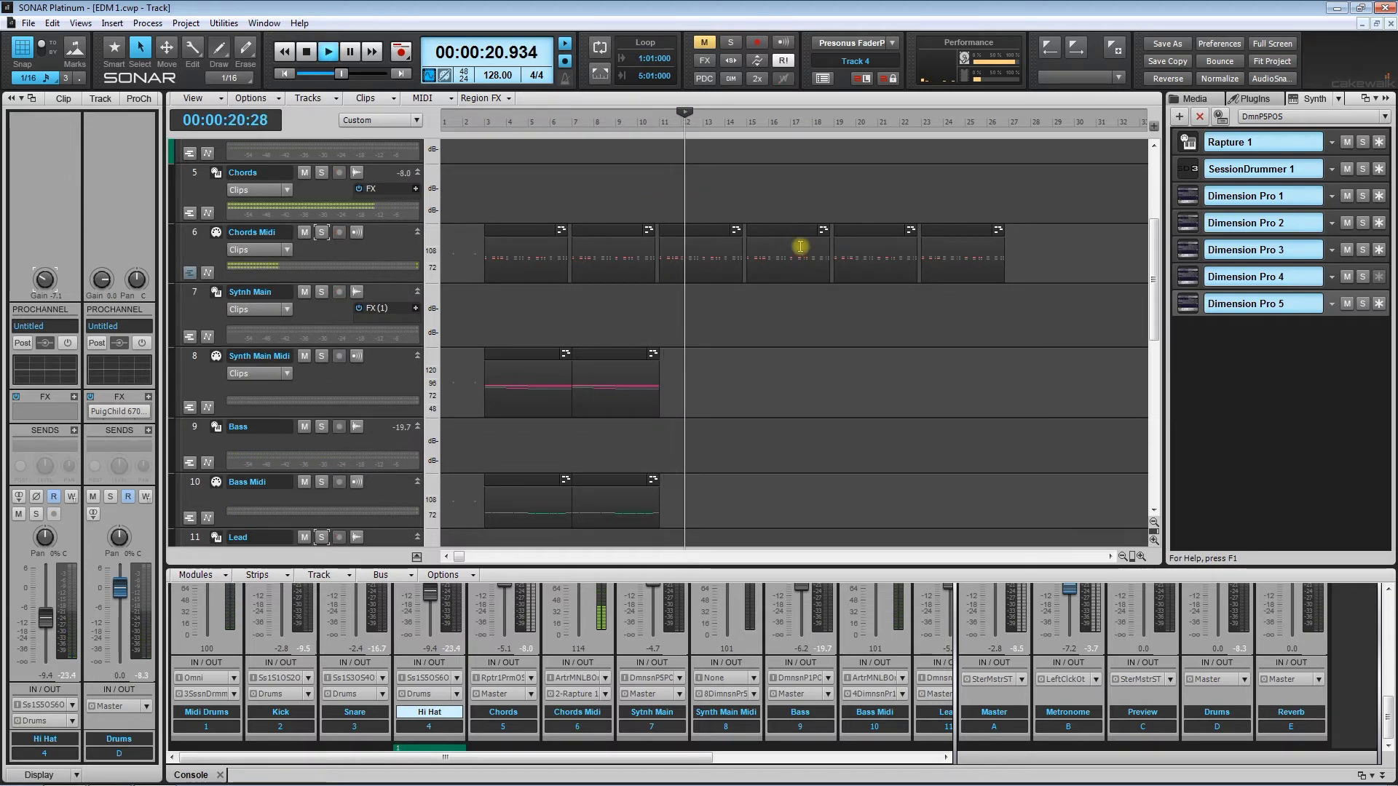
pyautogui.press('space')
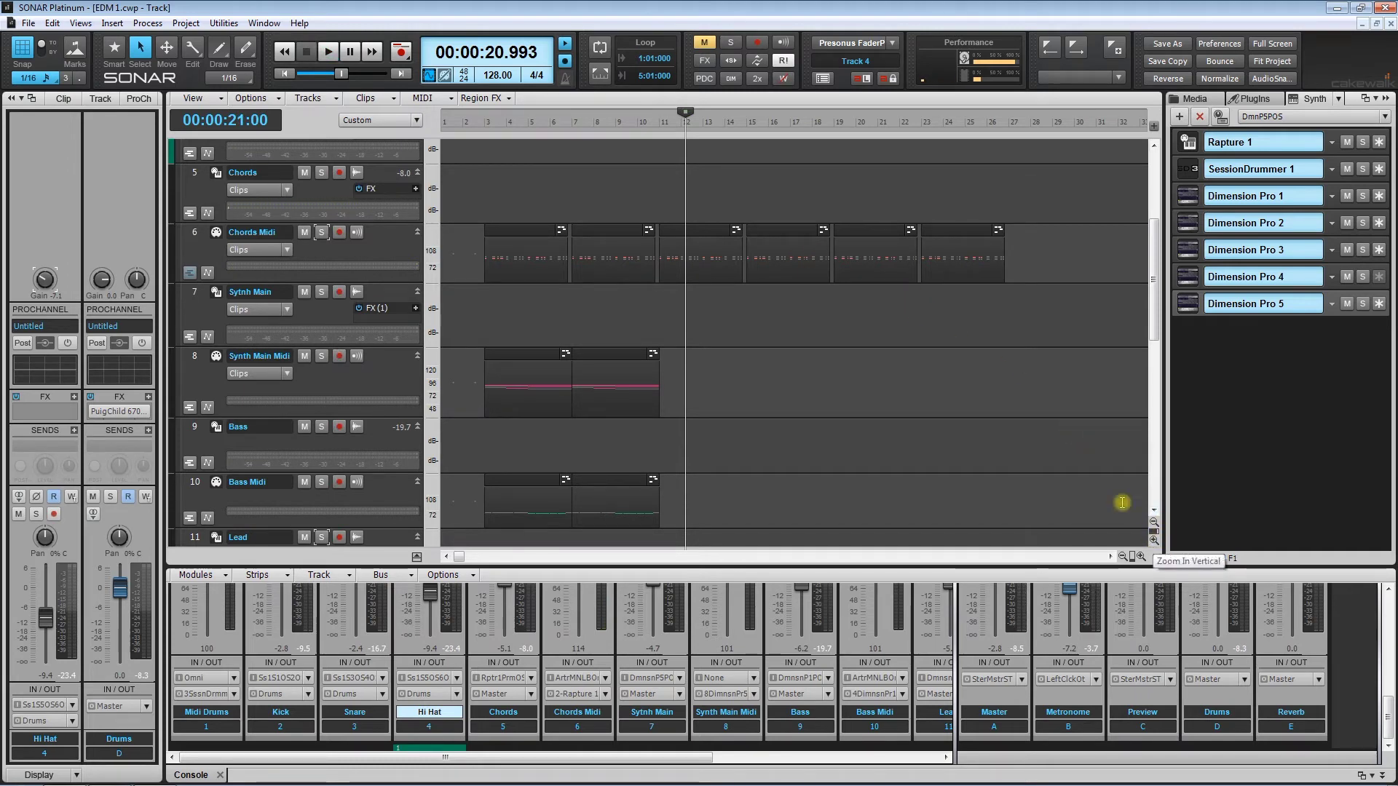
# - Delete the two Chords Midi clips between measures 11 and 19
pyautogui.click(1154, 540)
pyautogui.click(1154, 540)
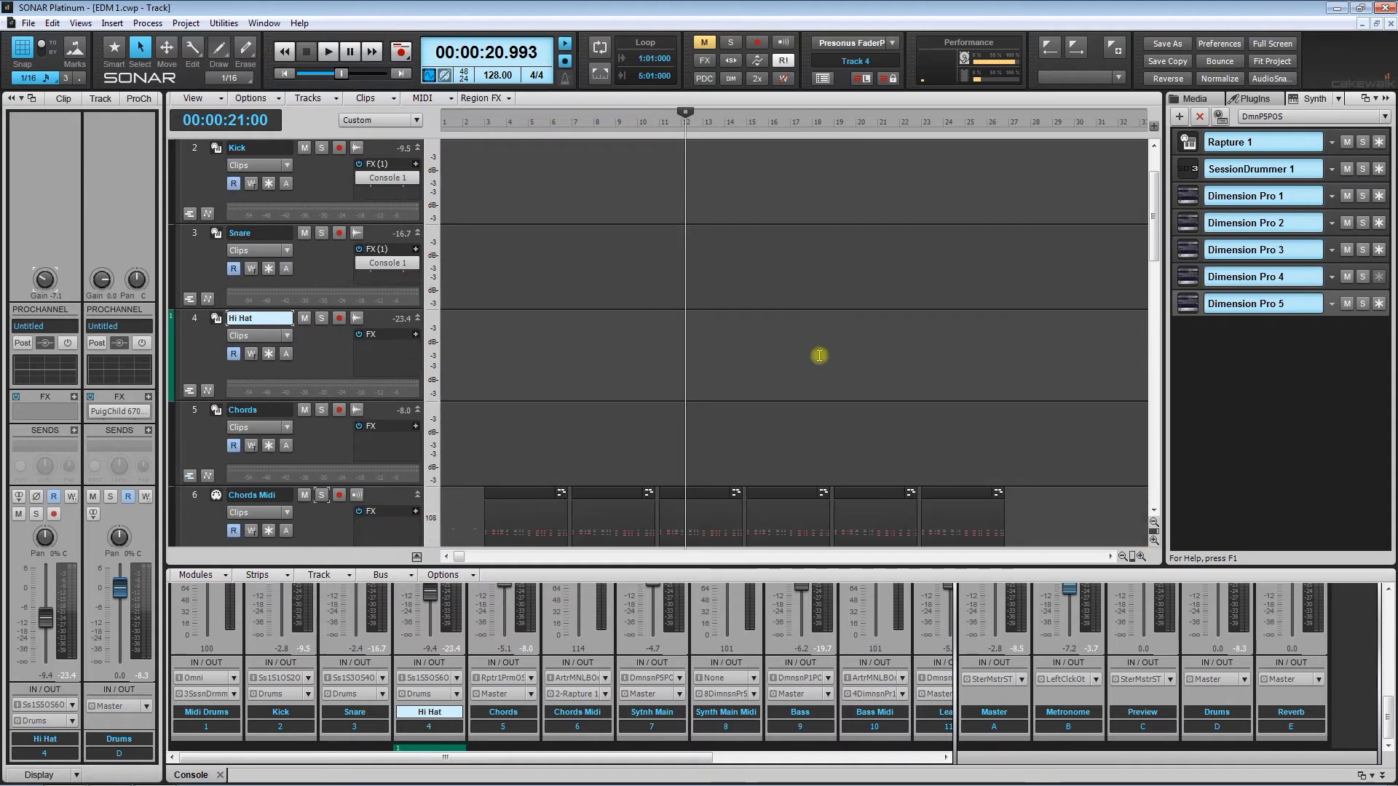
pyautogui.scroll(-4, 760, 336)
pyautogui.moveTo(712, 233); pyautogui.dragTo(832, 356)
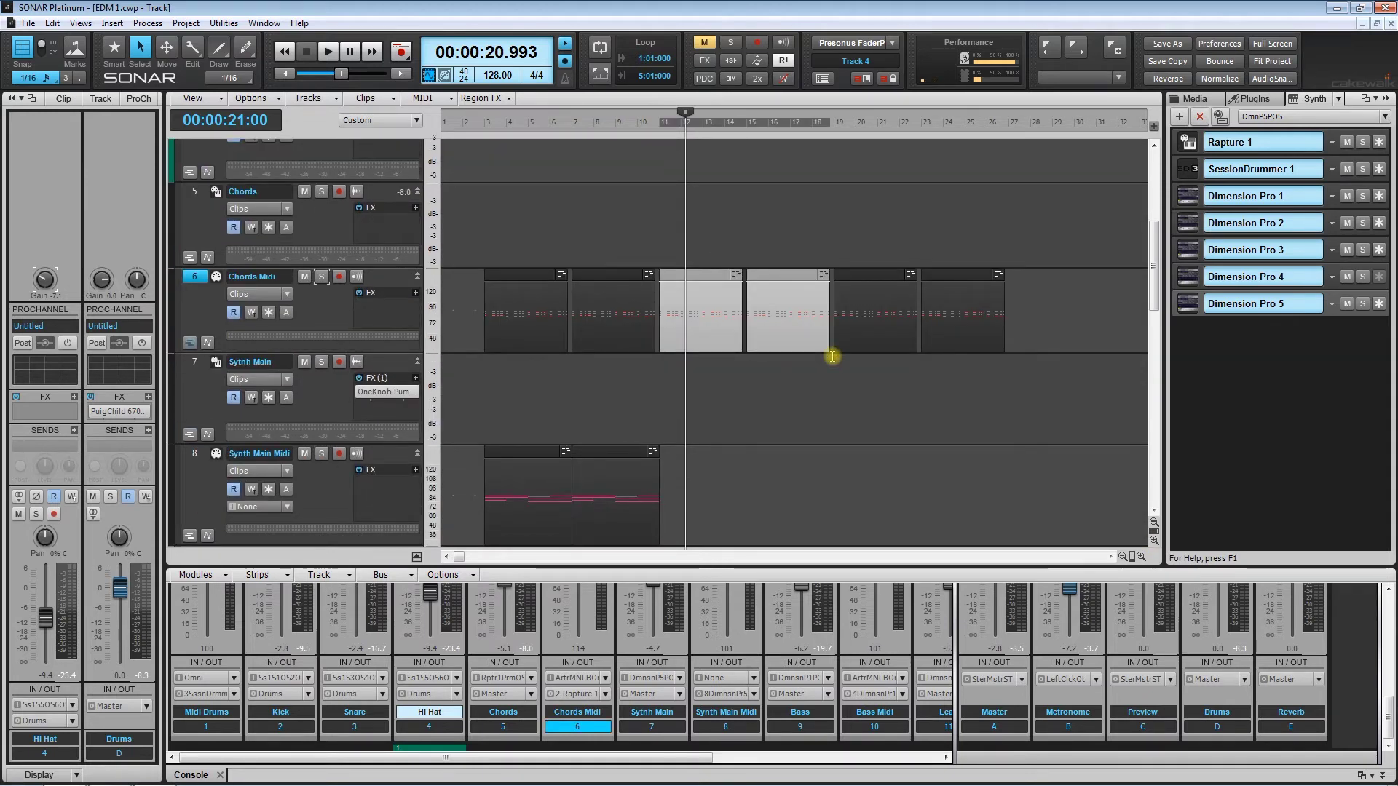
pyautogui.press('Delete')
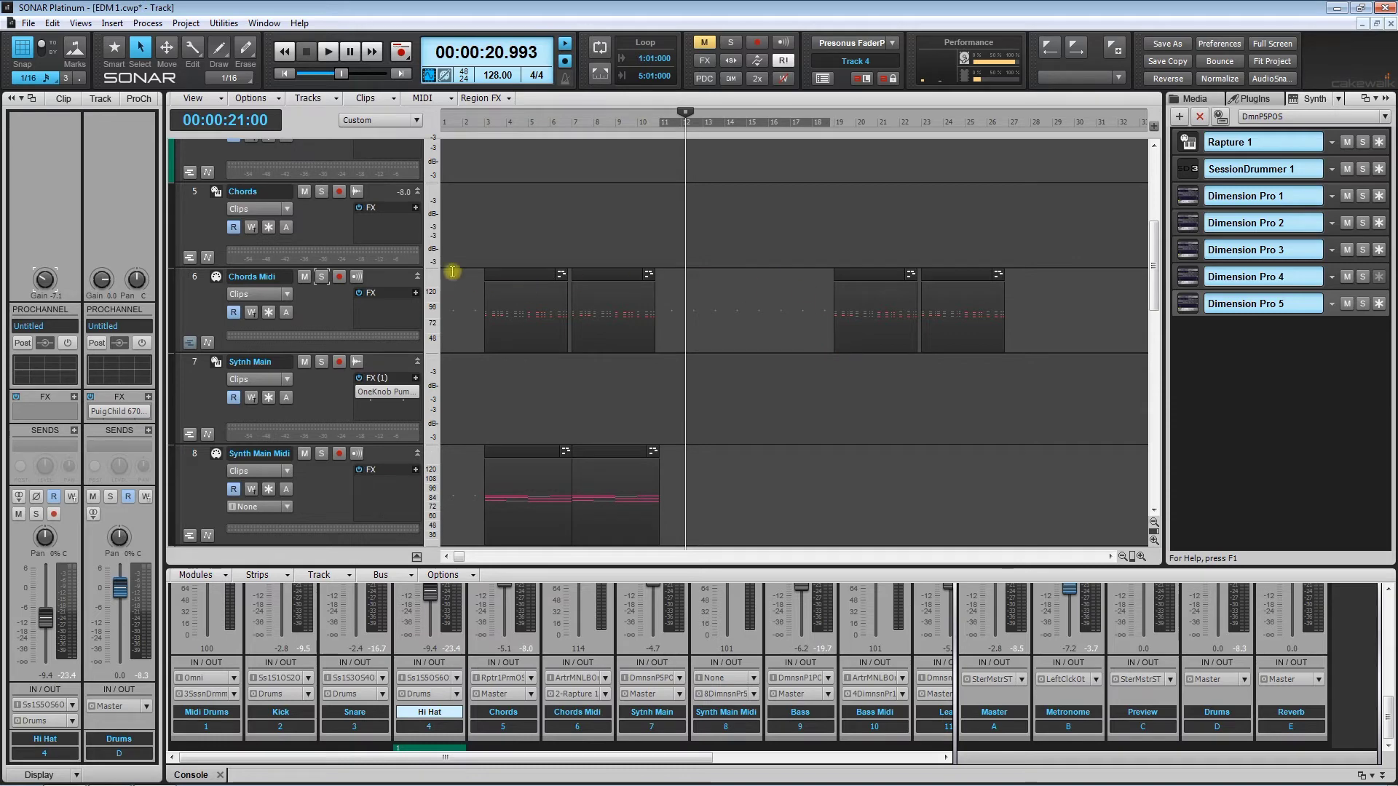
# - Insert a new audio track above the Chords track and enlarge it to about the same height
pyautogui.click(195, 193)
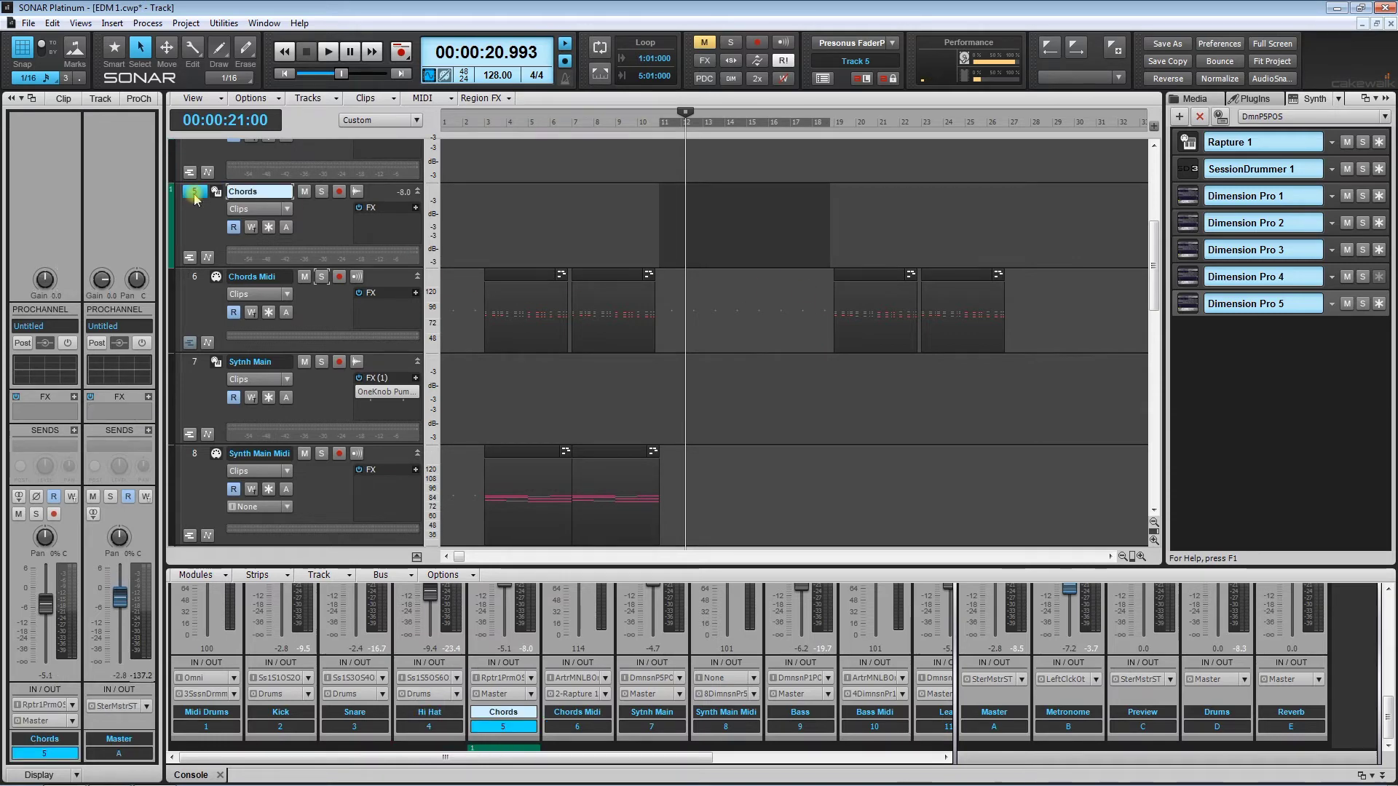
pyautogui.rightClick(195, 198)
pyautogui.click(245, 204)
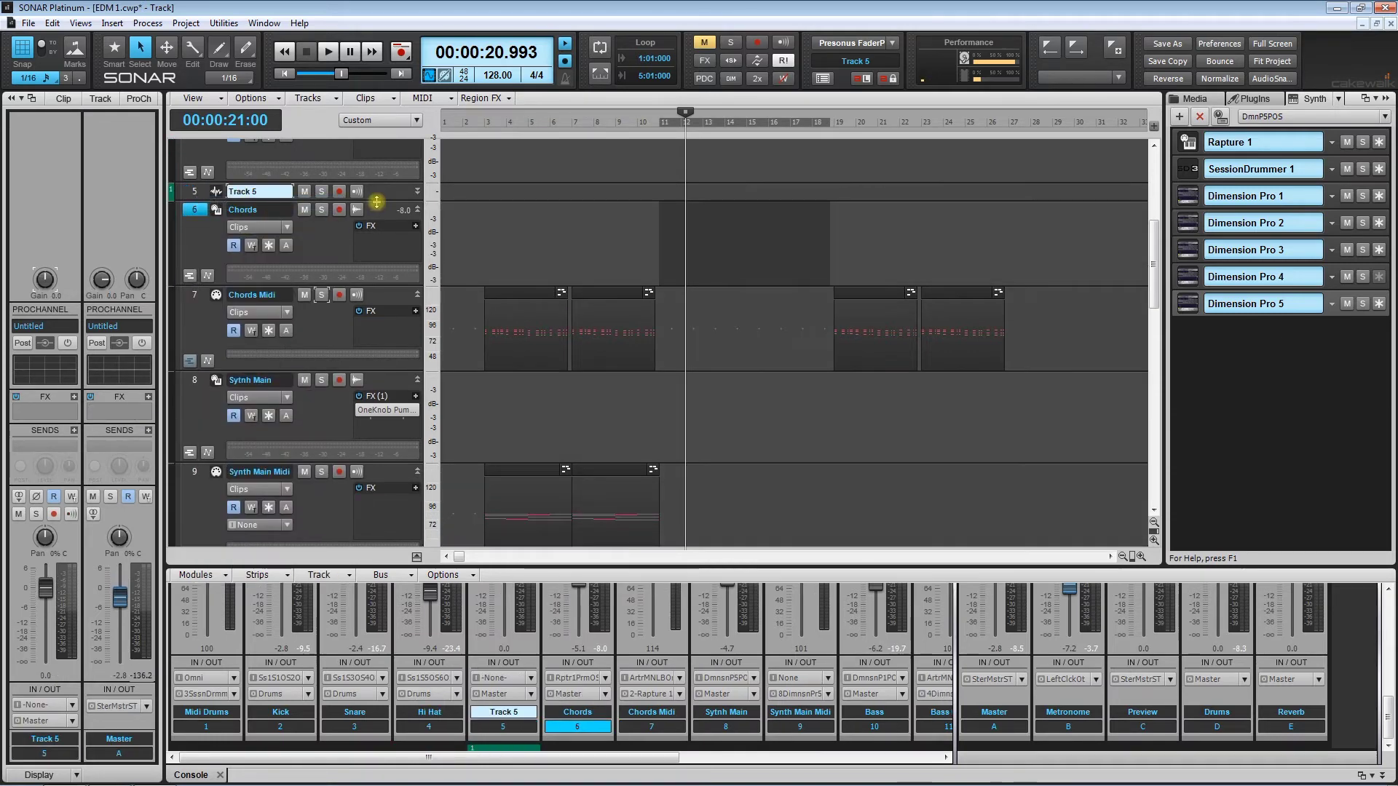
pyautogui.moveTo(382, 258); pyautogui.dragTo(381, 271)
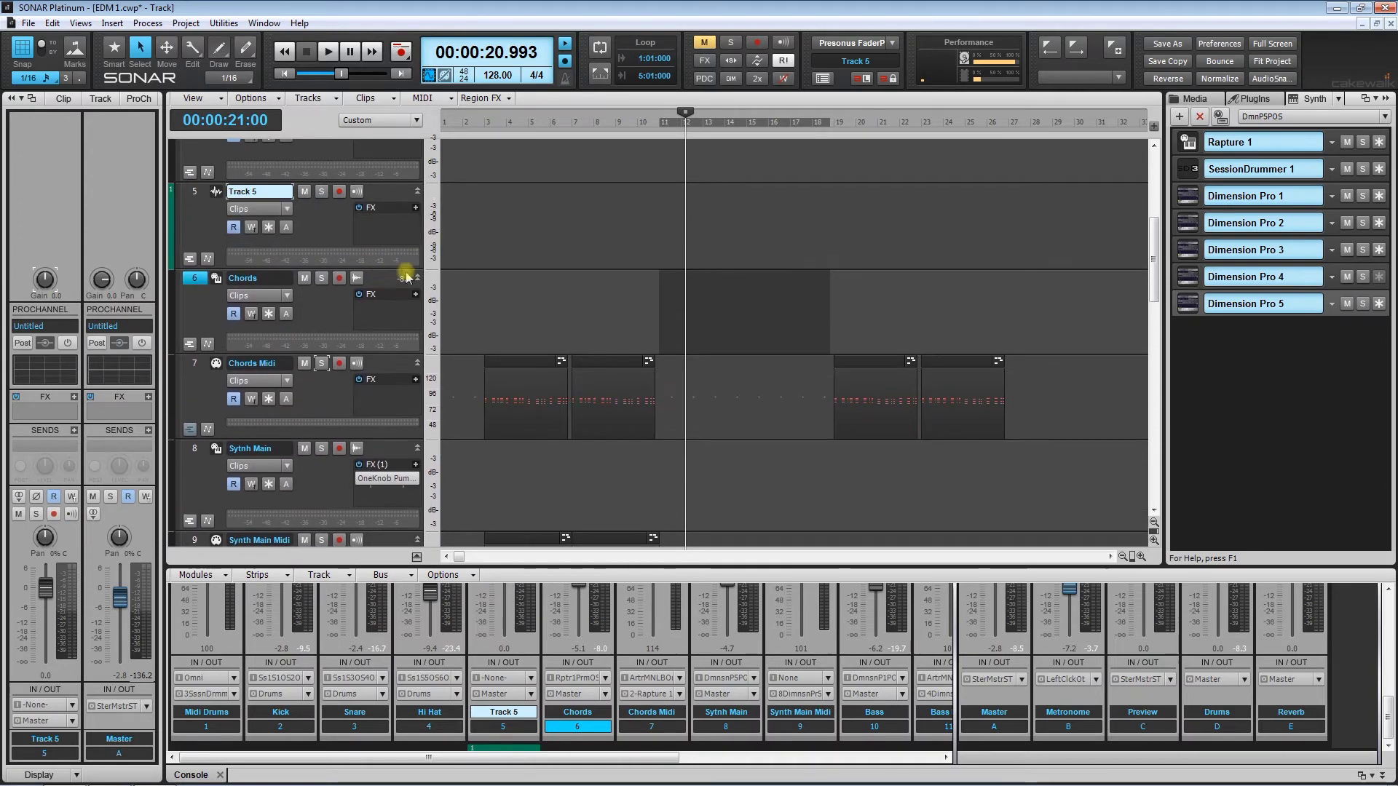
# - Freeze the chords' Rapture synth to audio and move the rendered clip straight up onto the empty Track 5
pyautogui.click(686, 306)
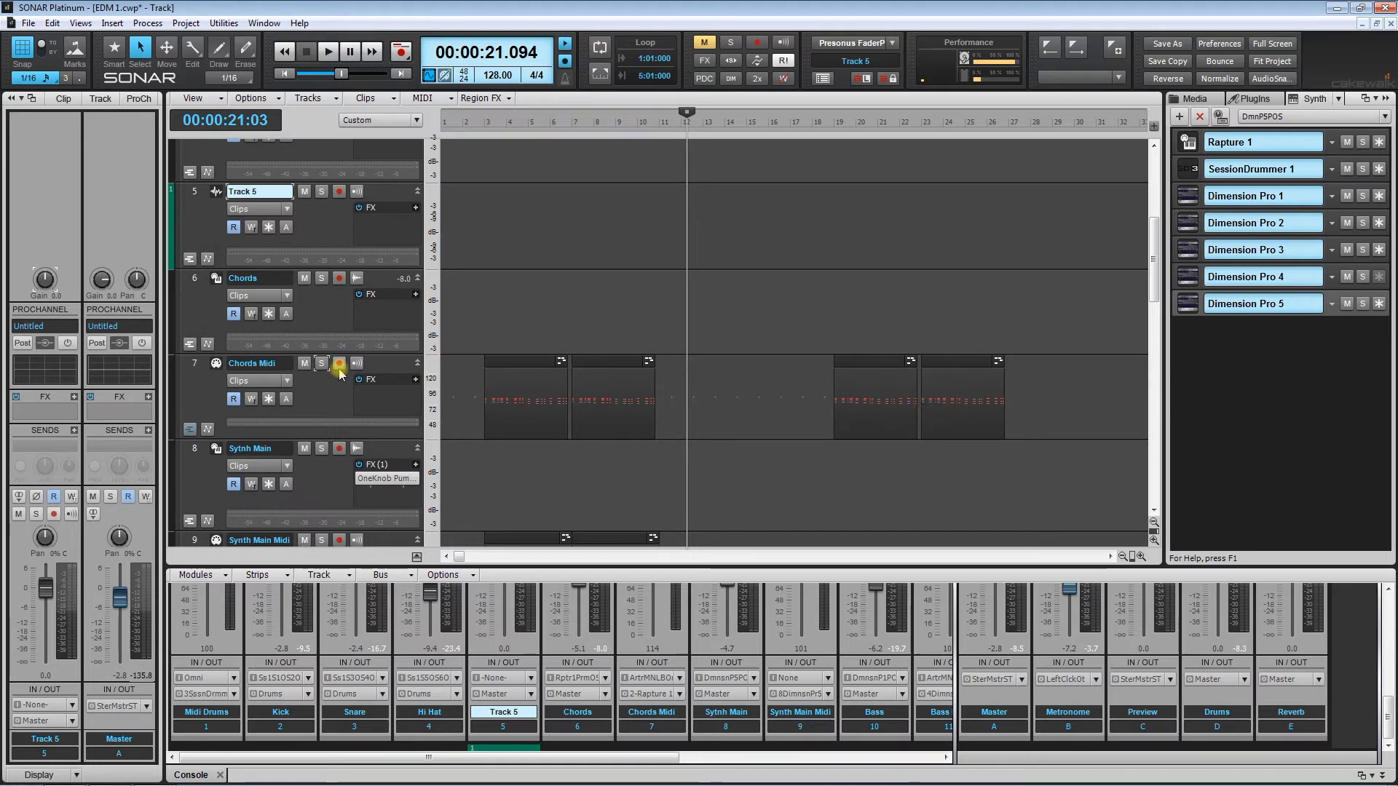
pyautogui.click(269, 399)
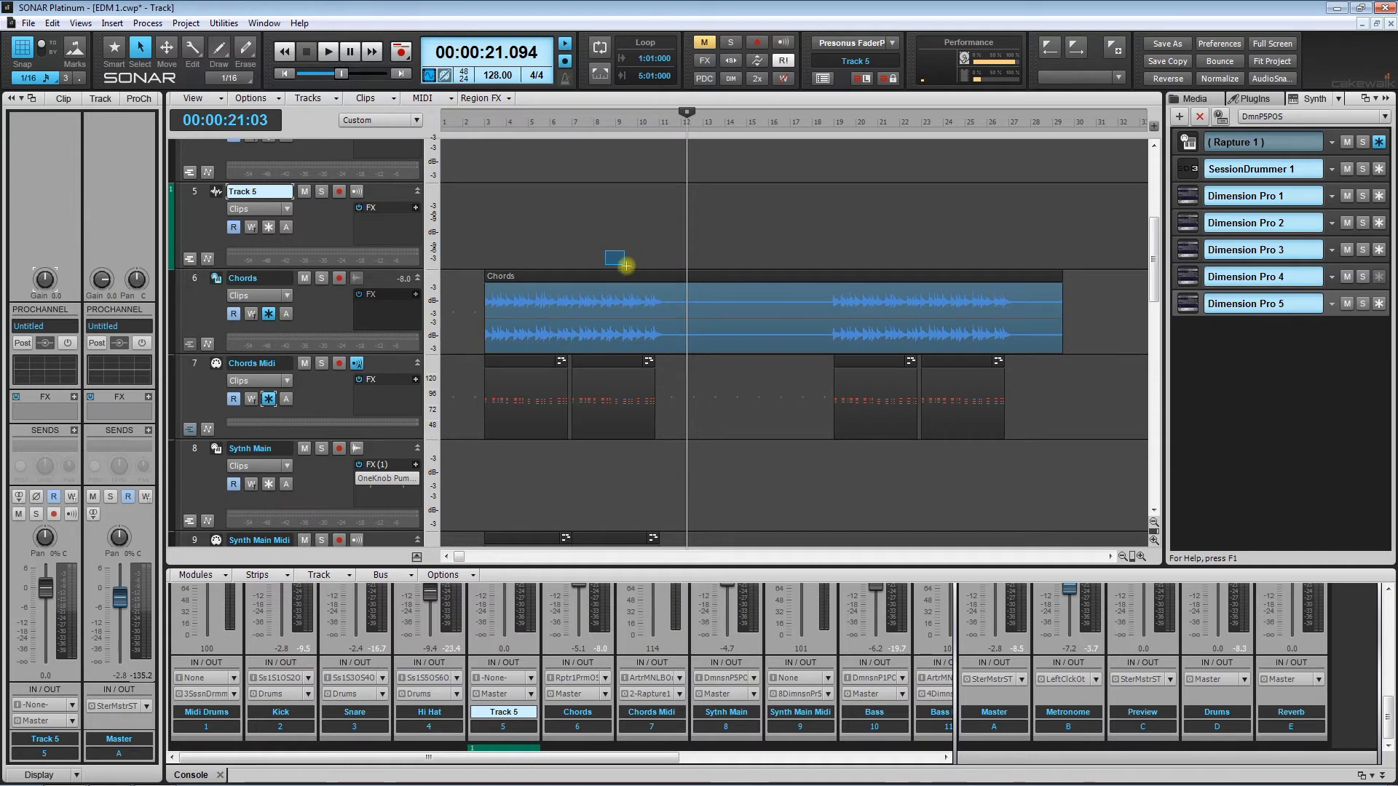
pyautogui.click(645, 281)
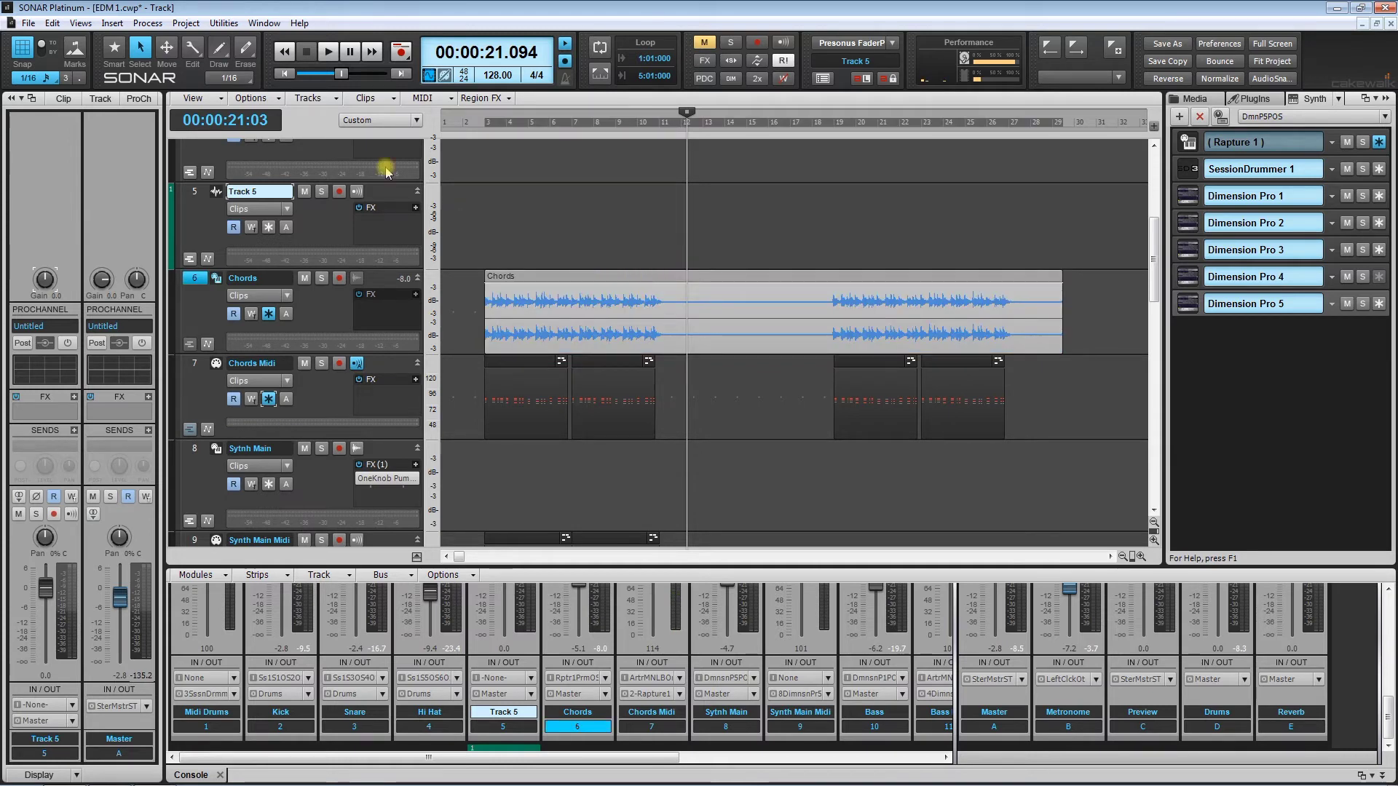
pyautogui.click(113, 48)
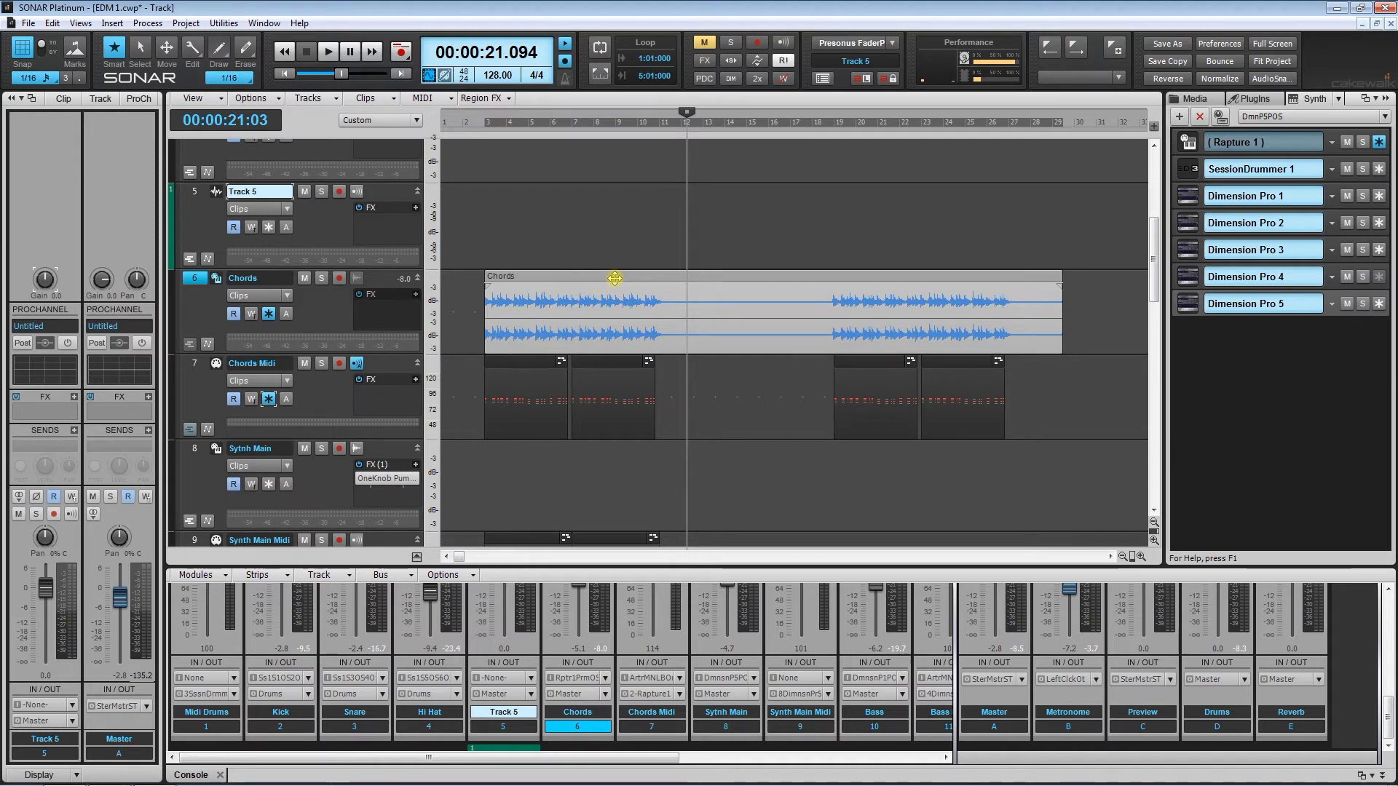
pyautogui.moveTo(614, 279); pyautogui.dragTo(614, 251)
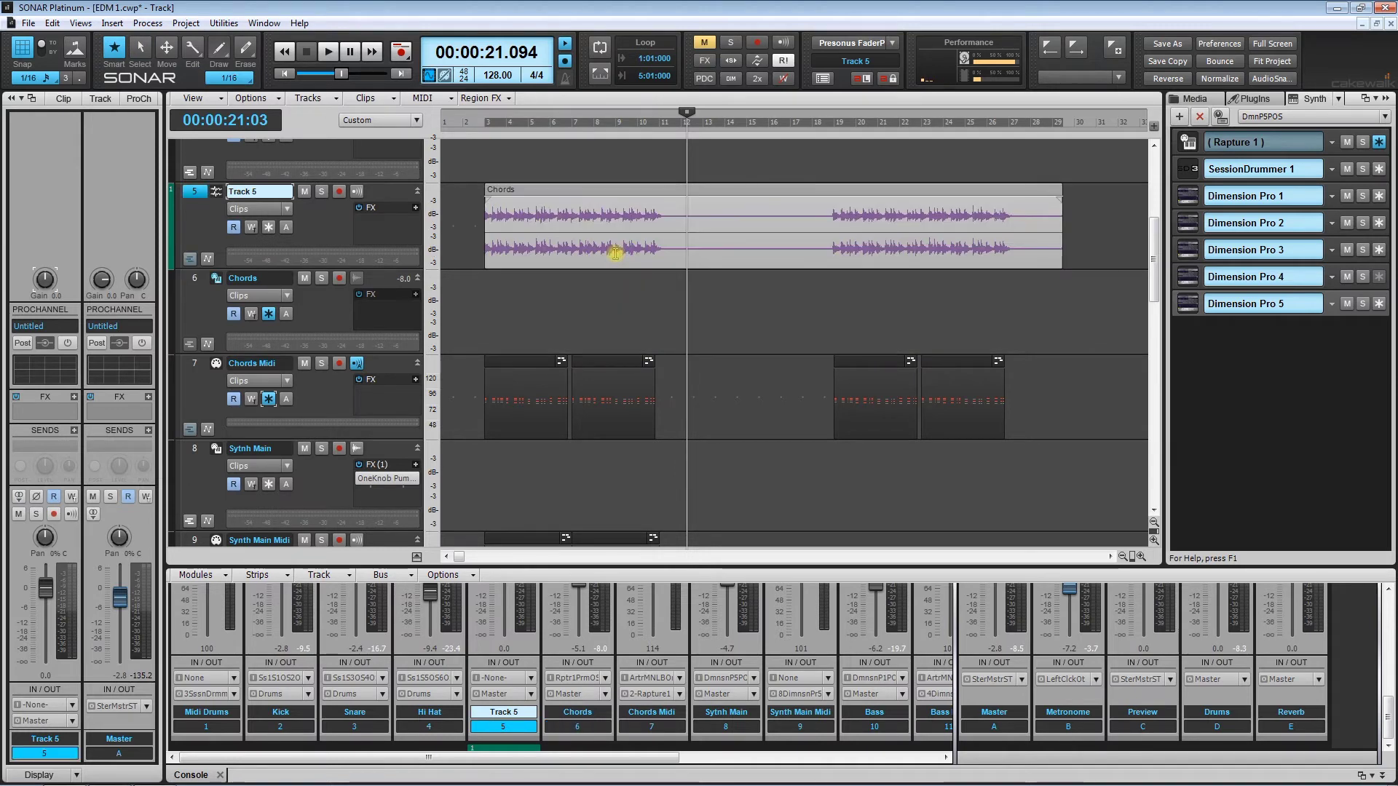
# - Unfreeze the chords' Rapture synth and select the two Chords Midi clips starting at measure 19
pyautogui.click(269, 399)
pyautogui.click(542, 327)
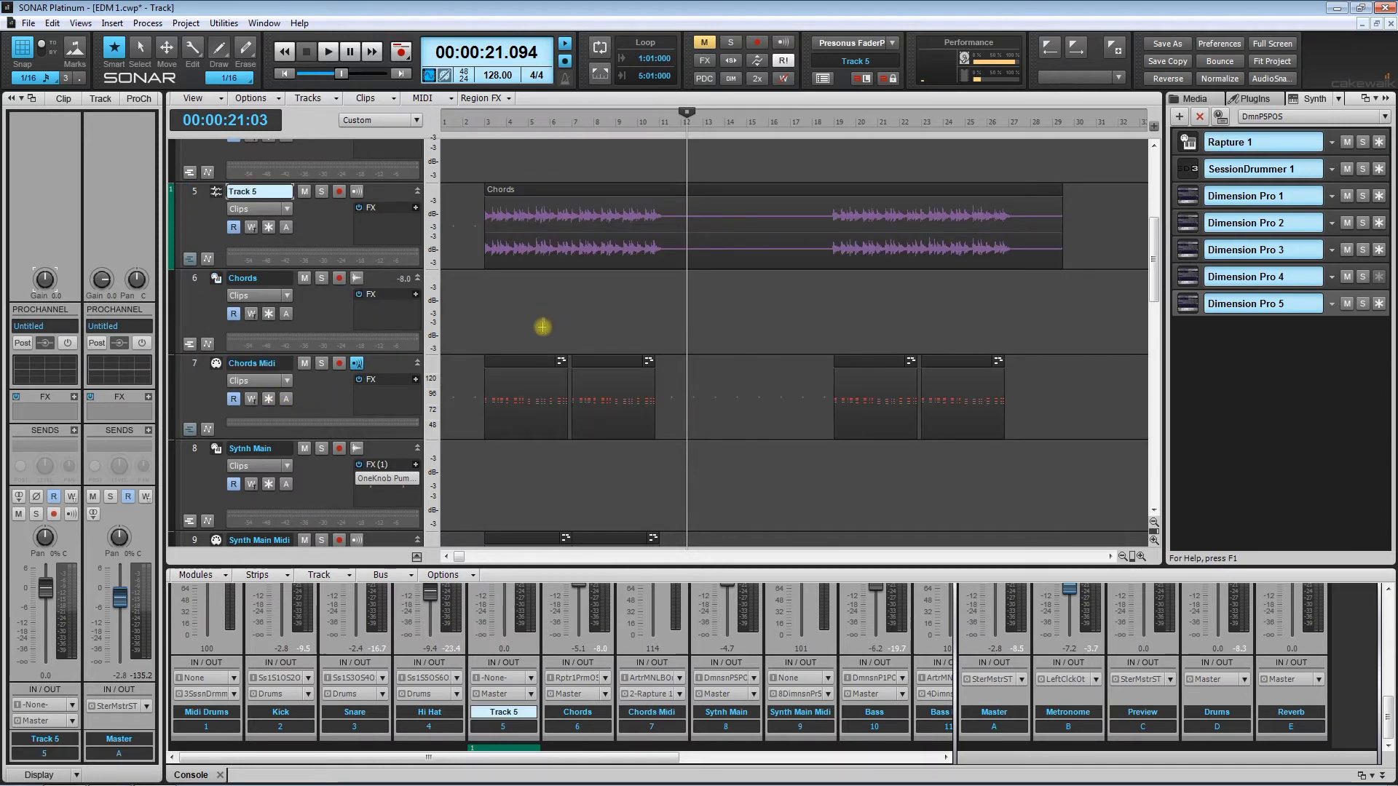
pyautogui.moveTo(542, 327); pyautogui.dragTo(1060, 393)
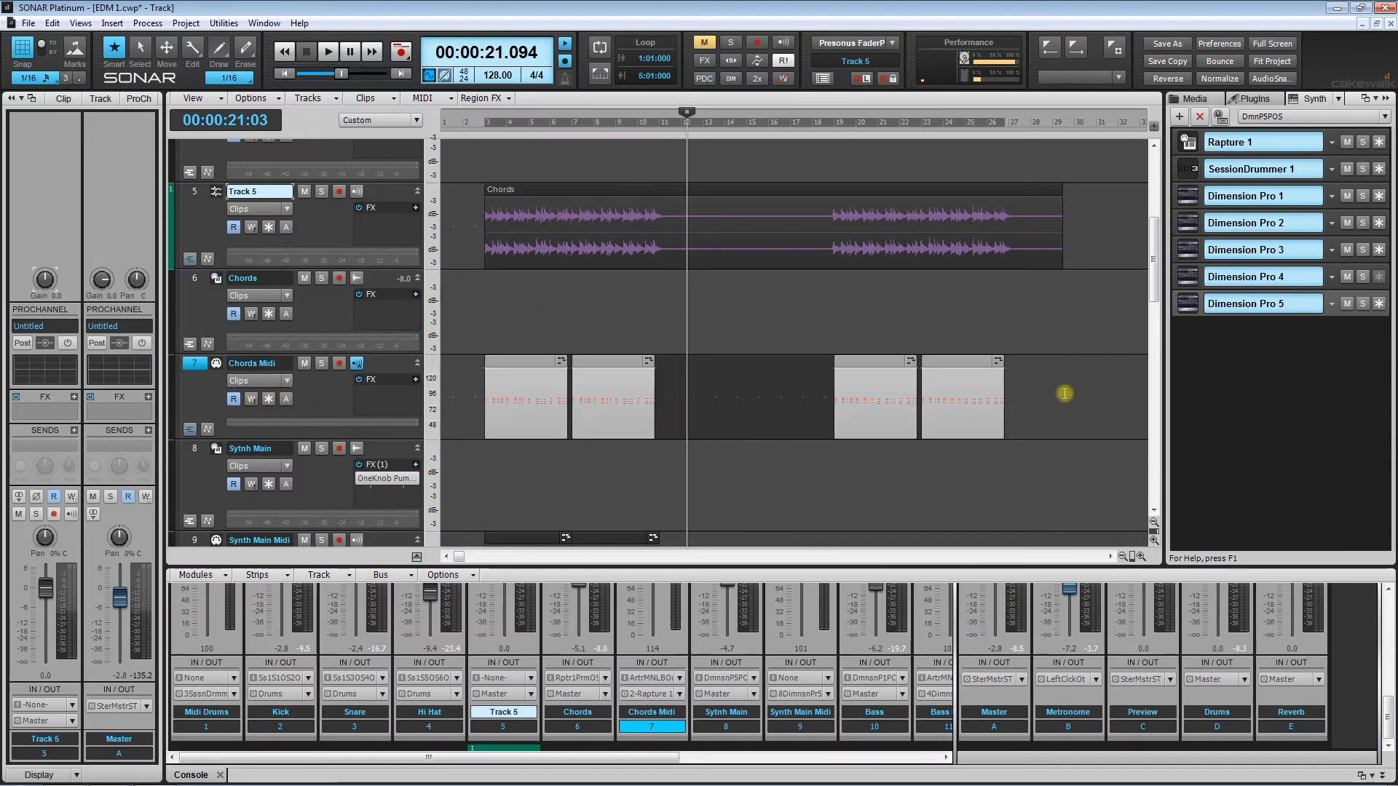
pyautogui.click(825, 313)
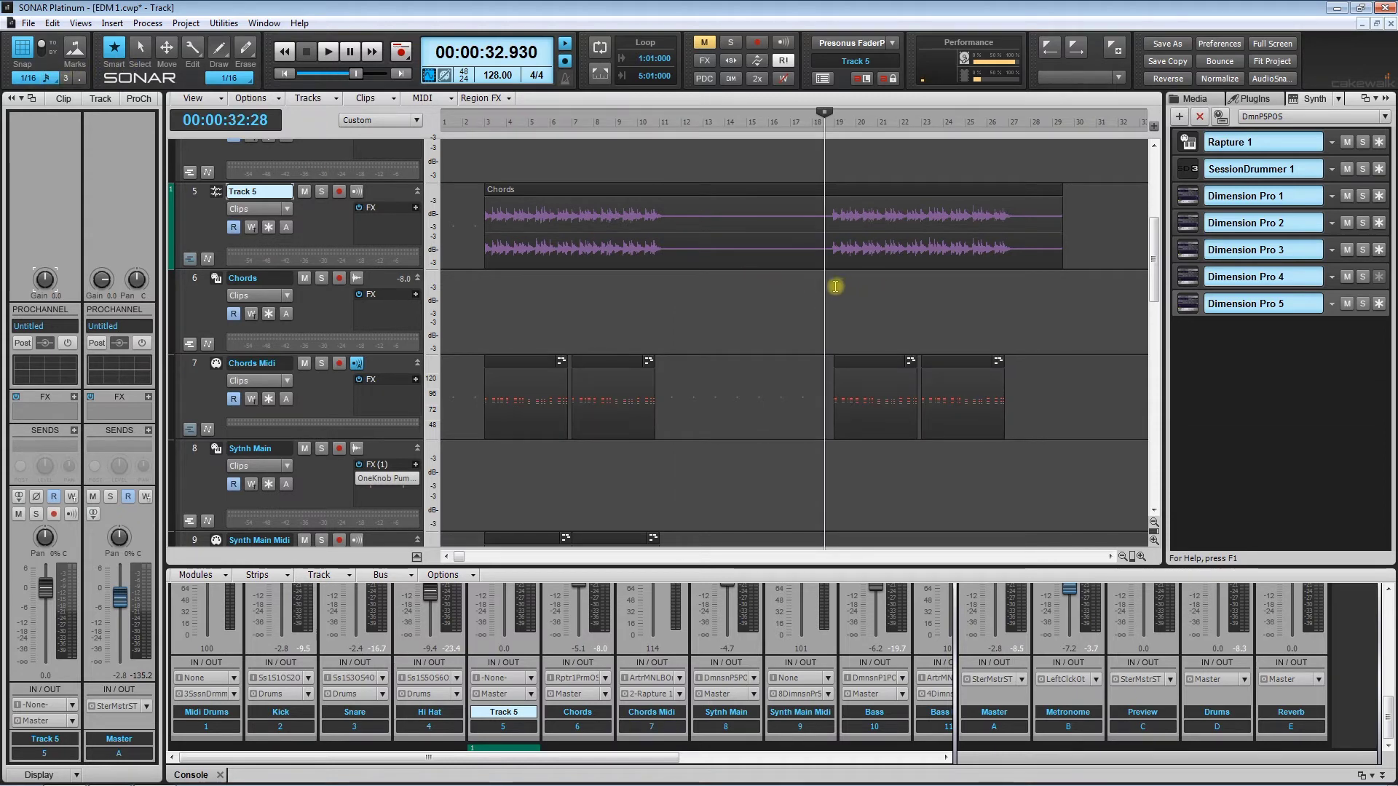
pyautogui.moveTo(848, 316); pyautogui.dragTo(1048, 381)
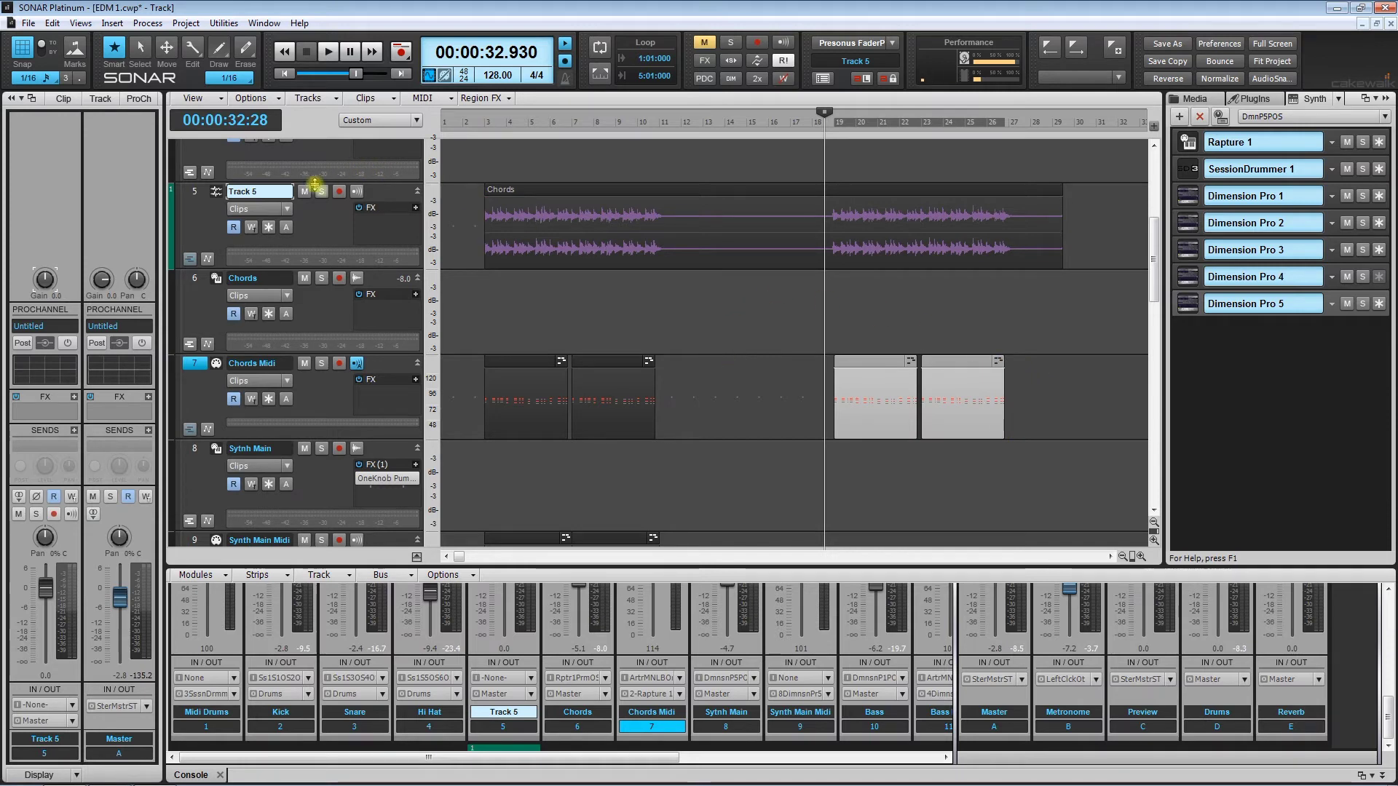
# - Rename Track 5 as Chords FX and clear the clip selection
pyautogui.doubleClick(274, 192)
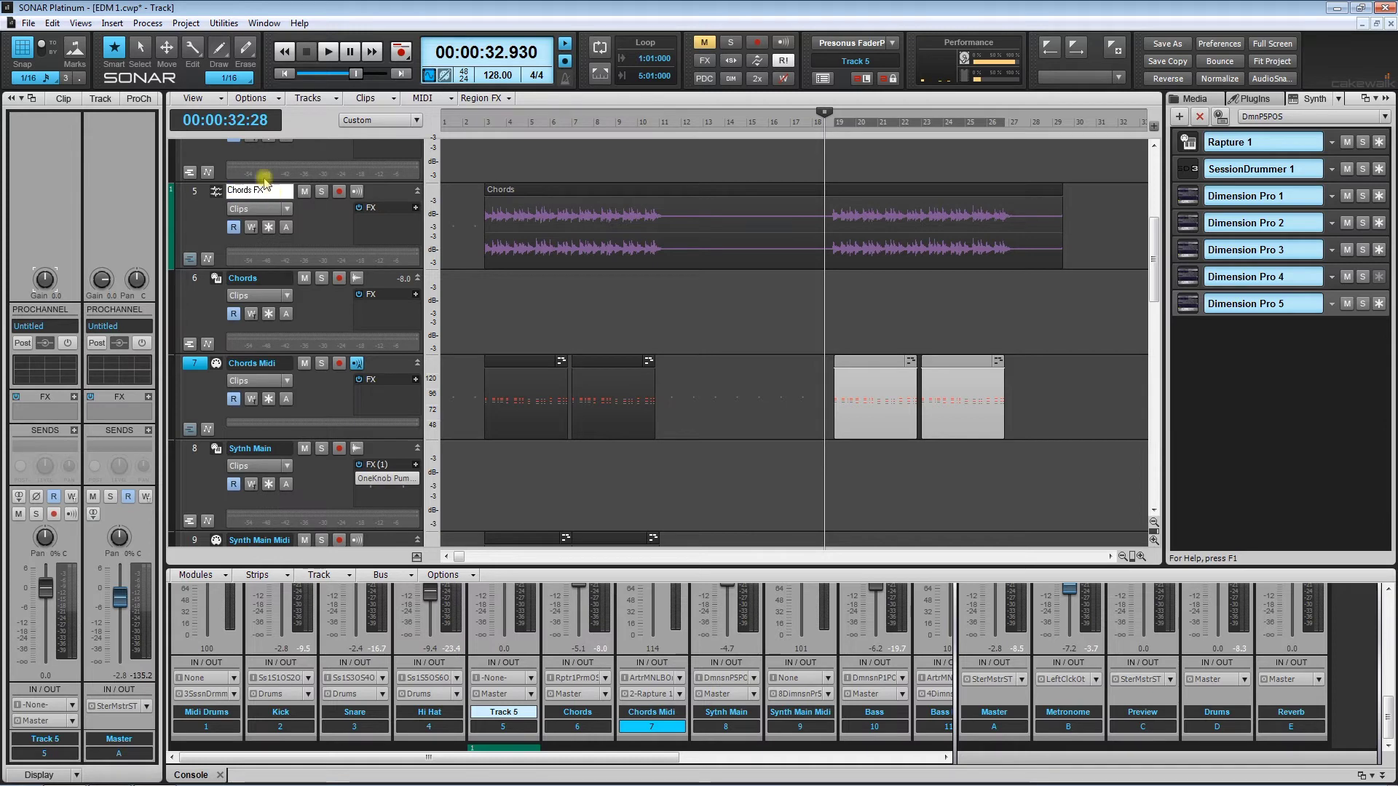
pyautogui.press('Return')
pyautogui.click(634, 309)
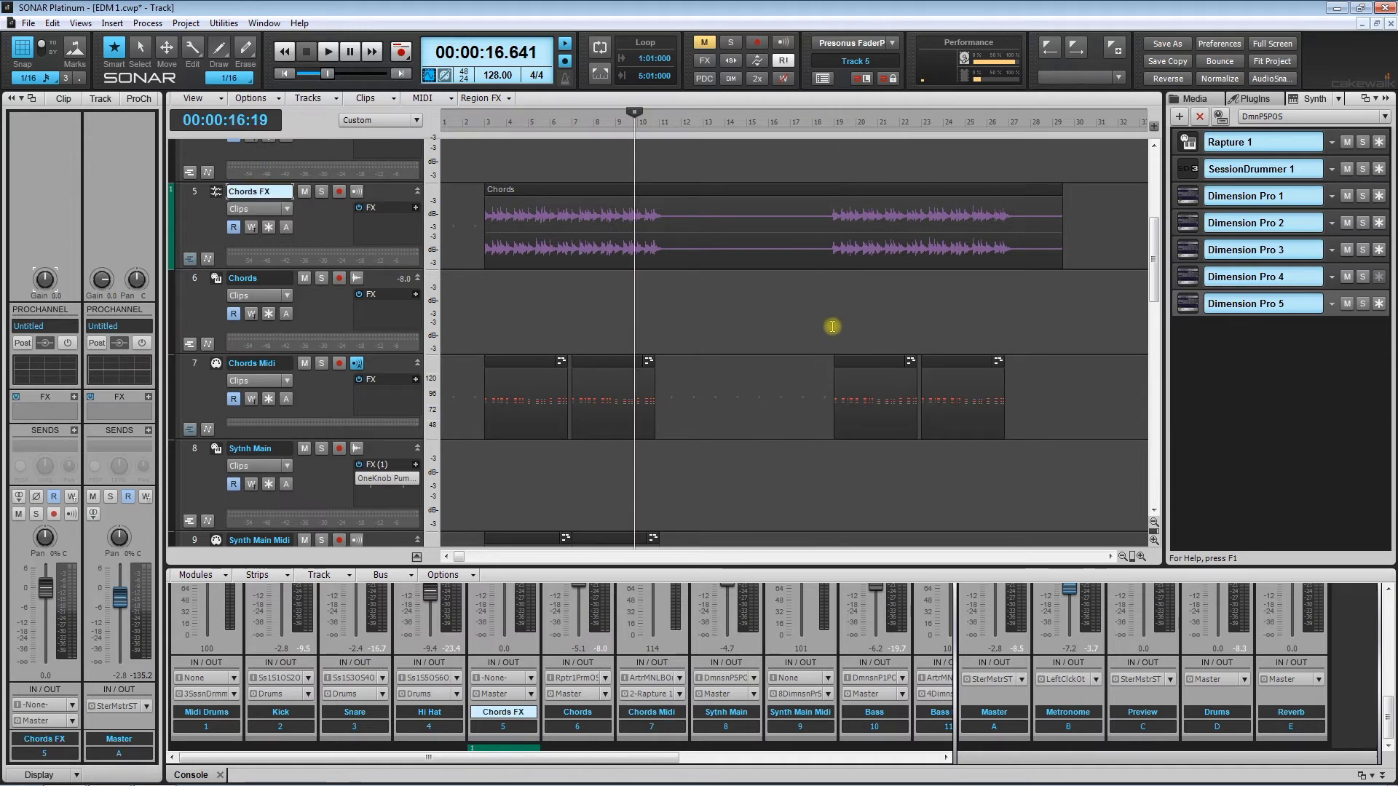
# - Set the snap resolution to 1/1 and erase the Chords FX audio from measure 3 up to measure 19
pyautogui.click(26, 78)
pyautogui.click(49, 119)
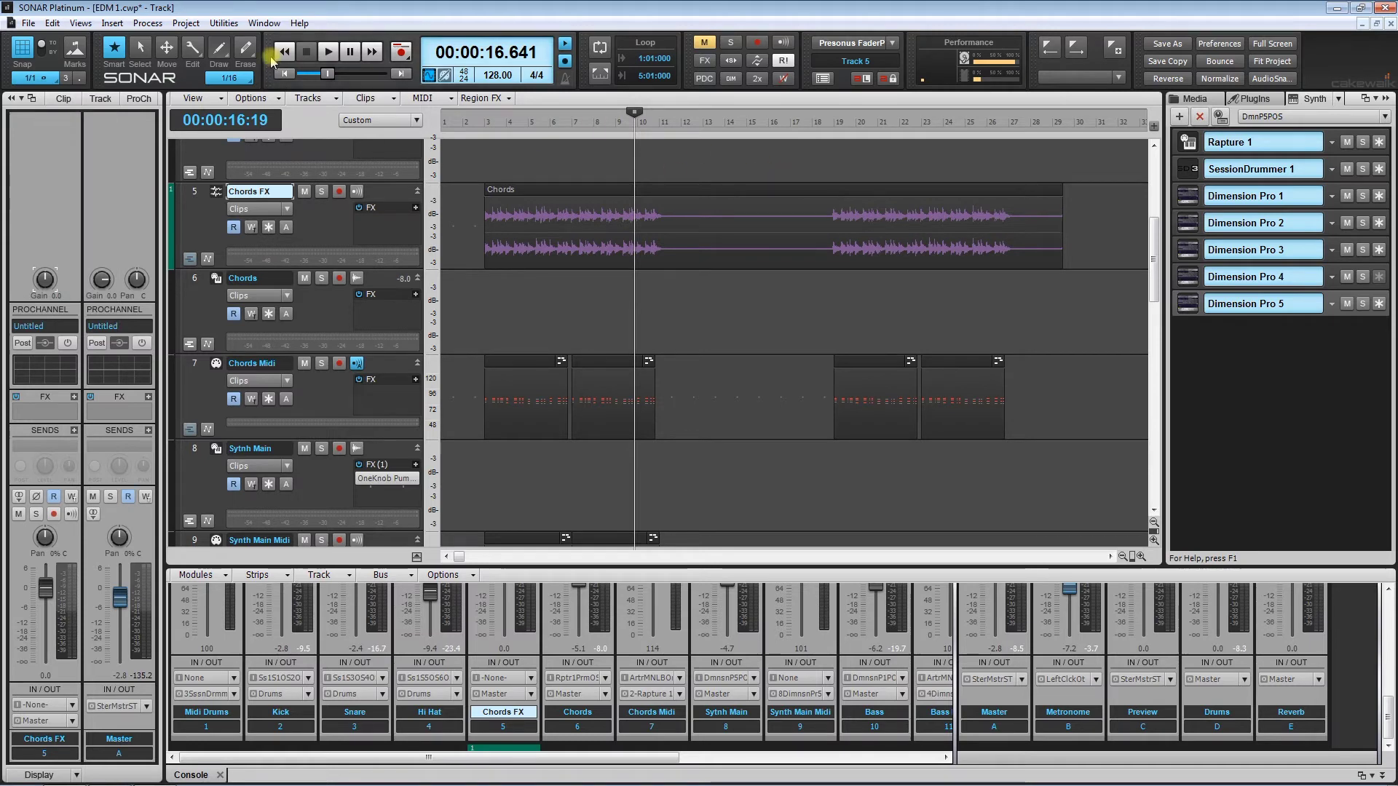
pyautogui.click(245, 48)
pyautogui.moveTo(828, 199)
pyautogui.mouseDown()
pyautogui.moveTo(717, 214)
pyautogui.moveTo(488, 211)
pyautogui.mouseUp()
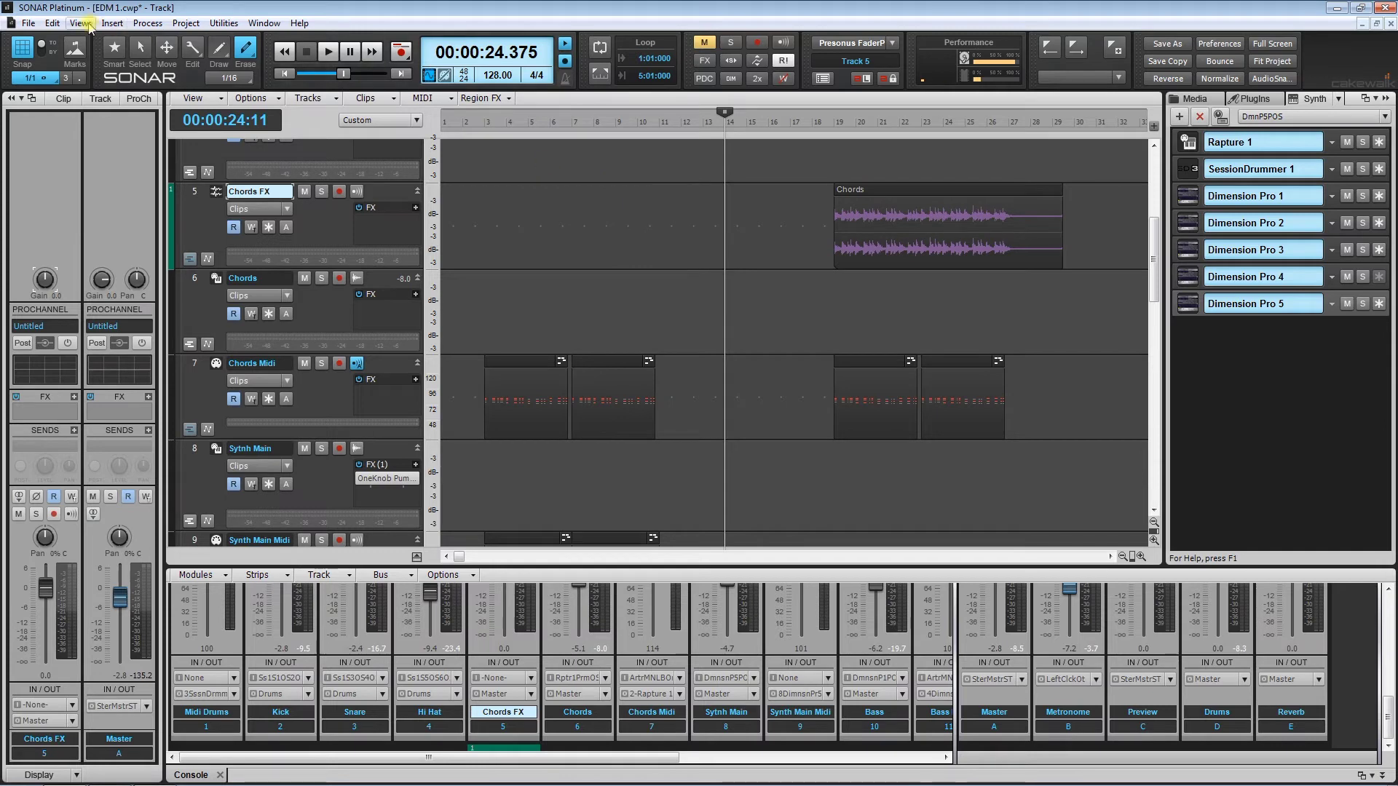
# - Move the remaining Chords FX clip so it starts at measure 11, and place the playhead there
pyautogui.click(113, 48)
pyautogui.click(929, 193)
pyautogui.moveTo(929, 193); pyautogui.dragTo(770, 201)
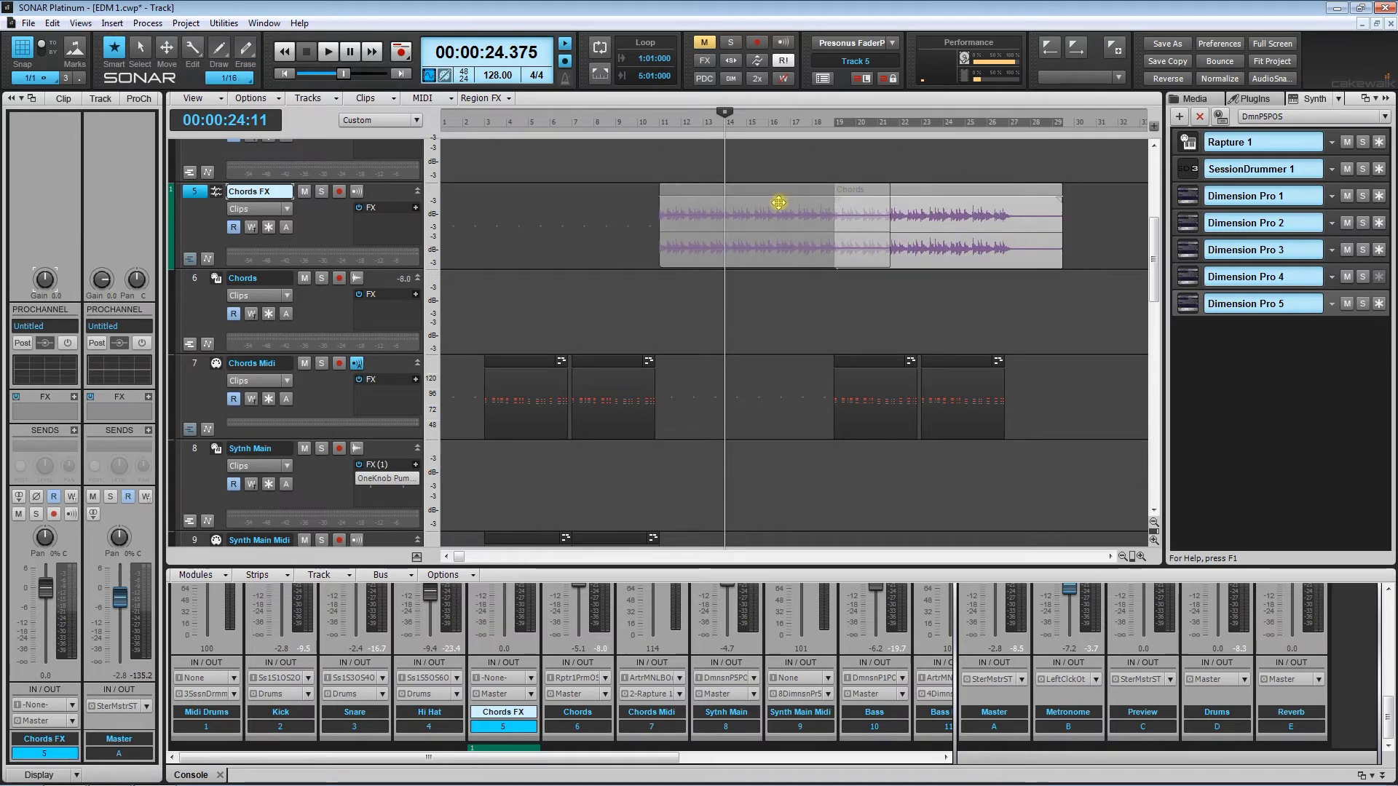
pyautogui.click(661, 125)
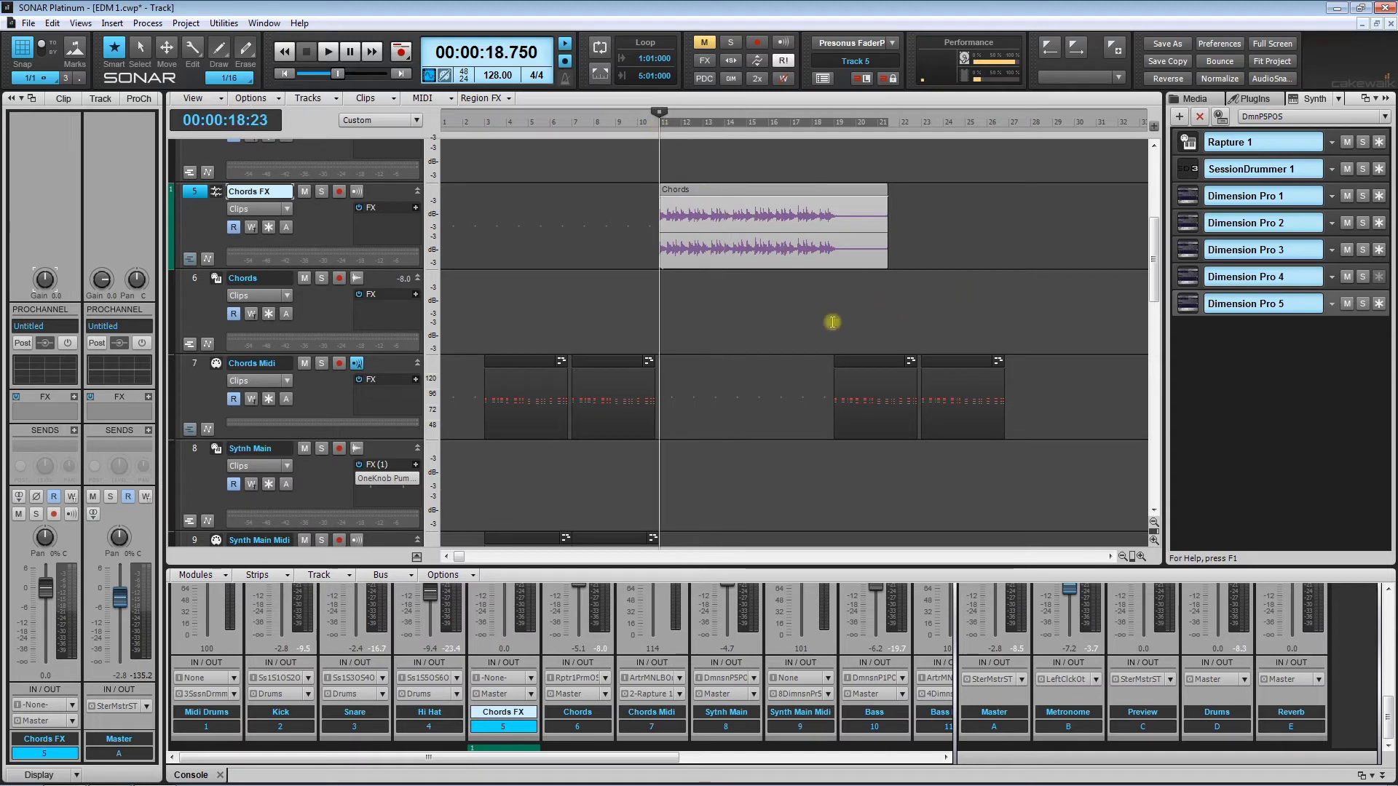
# - Erase the silent tail of the Chords FX clip after measure 19 and switch back to the Smart tool
pyautogui.click(837, 131)
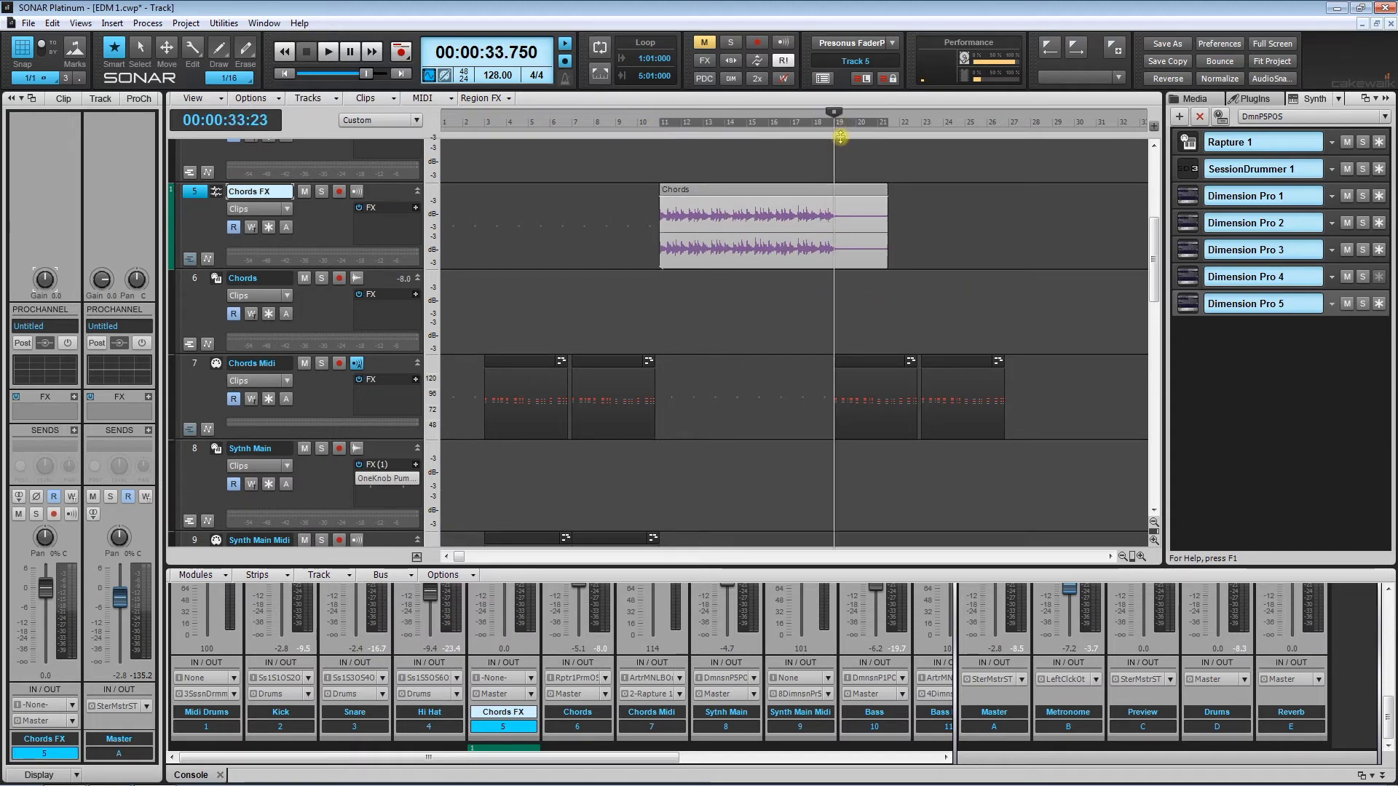
pyautogui.moveTo(1132, 556); pyautogui.dragTo(1054, 543)
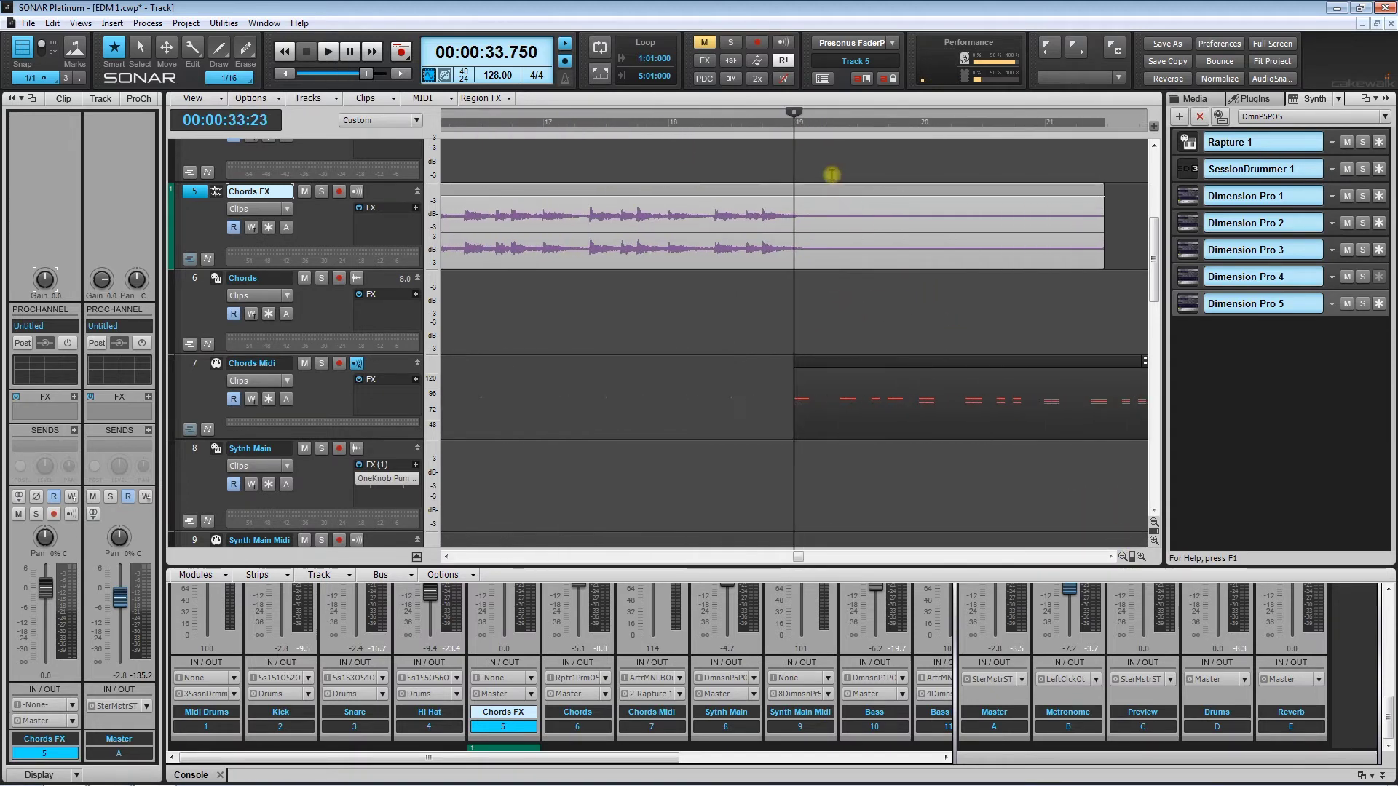
pyautogui.click(245, 48)
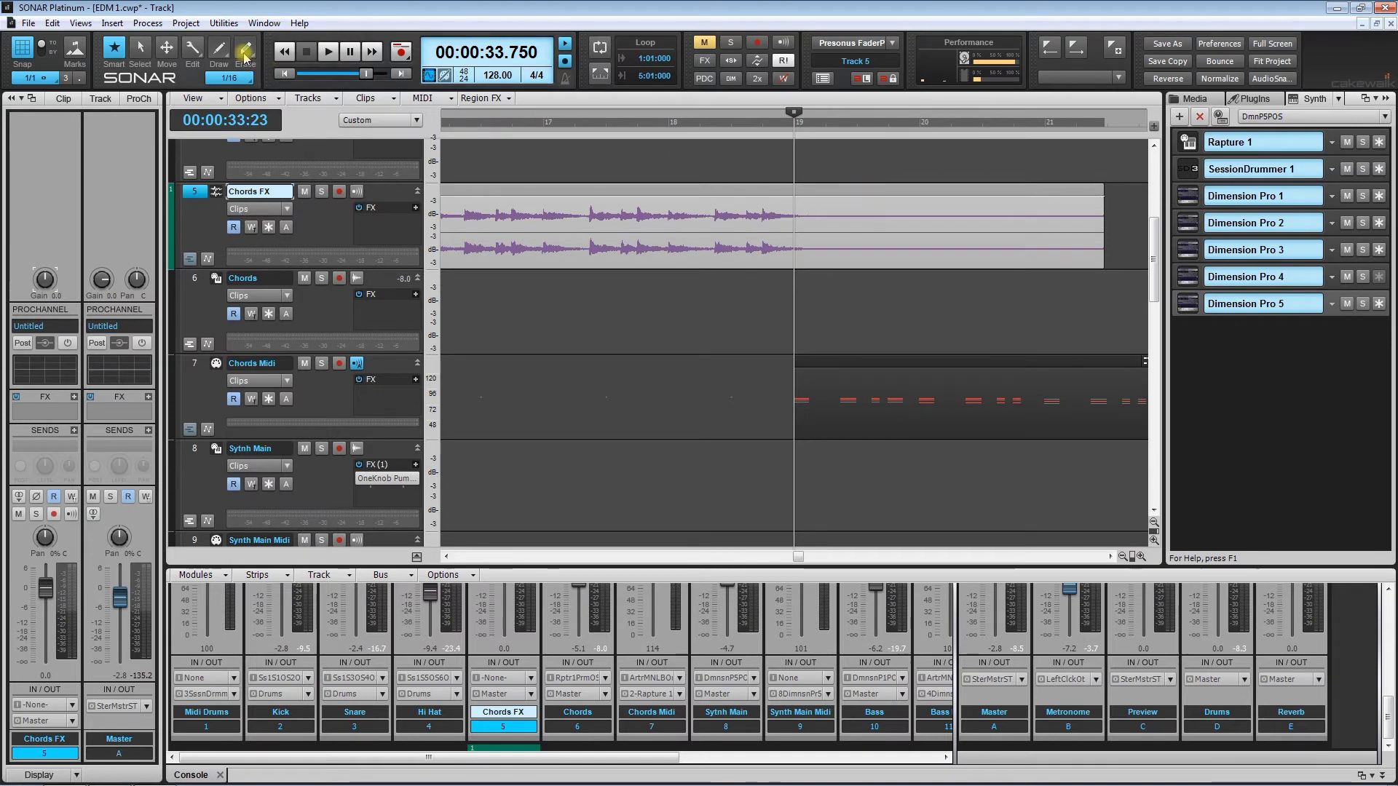
pyautogui.moveTo(796, 199)
pyautogui.mouseDown()
pyautogui.moveTo(1033, 216)
pyautogui.moveTo(1064, 238)
pyautogui.moveTo(1041, 237)
pyautogui.mouseUp()
pyautogui.press('F5')
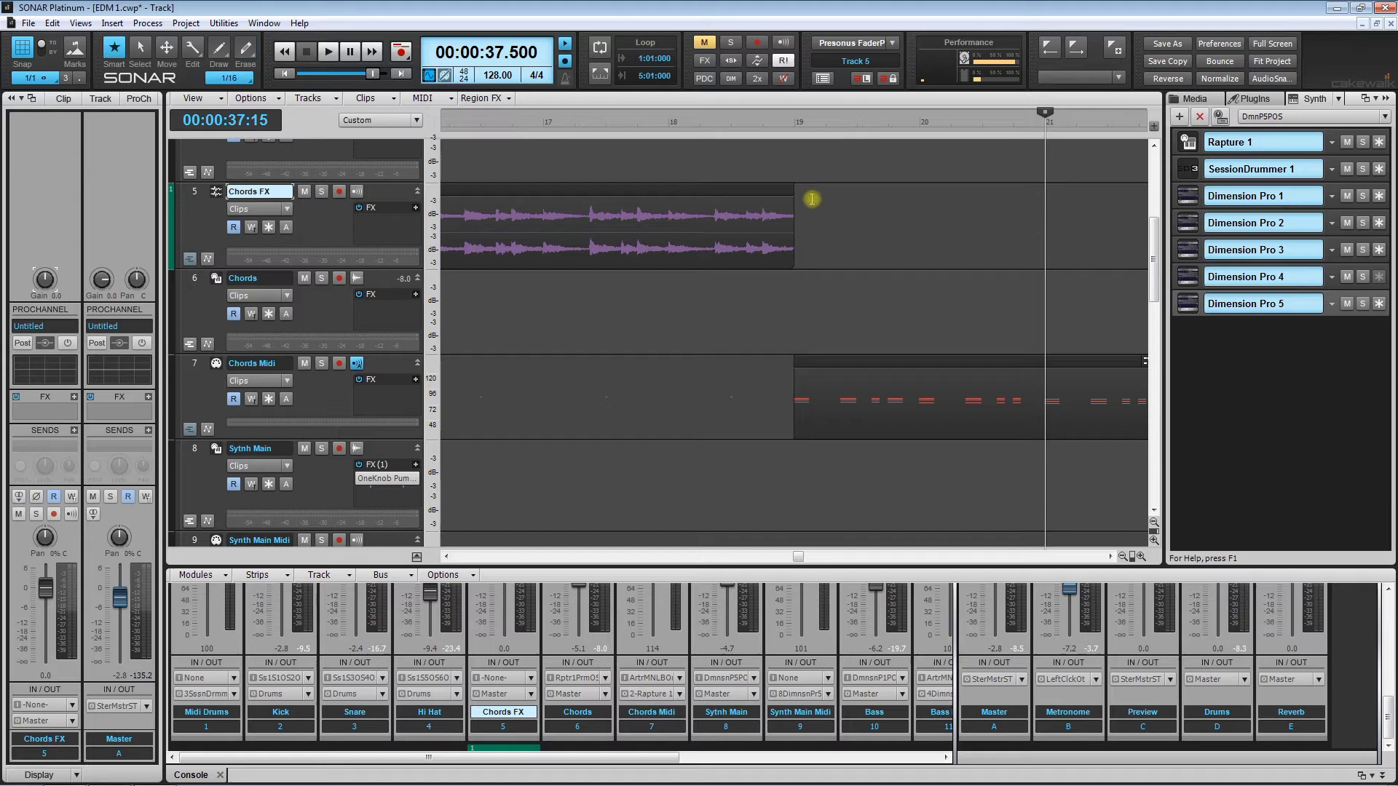
# - Copy the Chords FX clip and paste it at measure 19
pyautogui.click(747, 191)
pyautogui.click(53, 22)
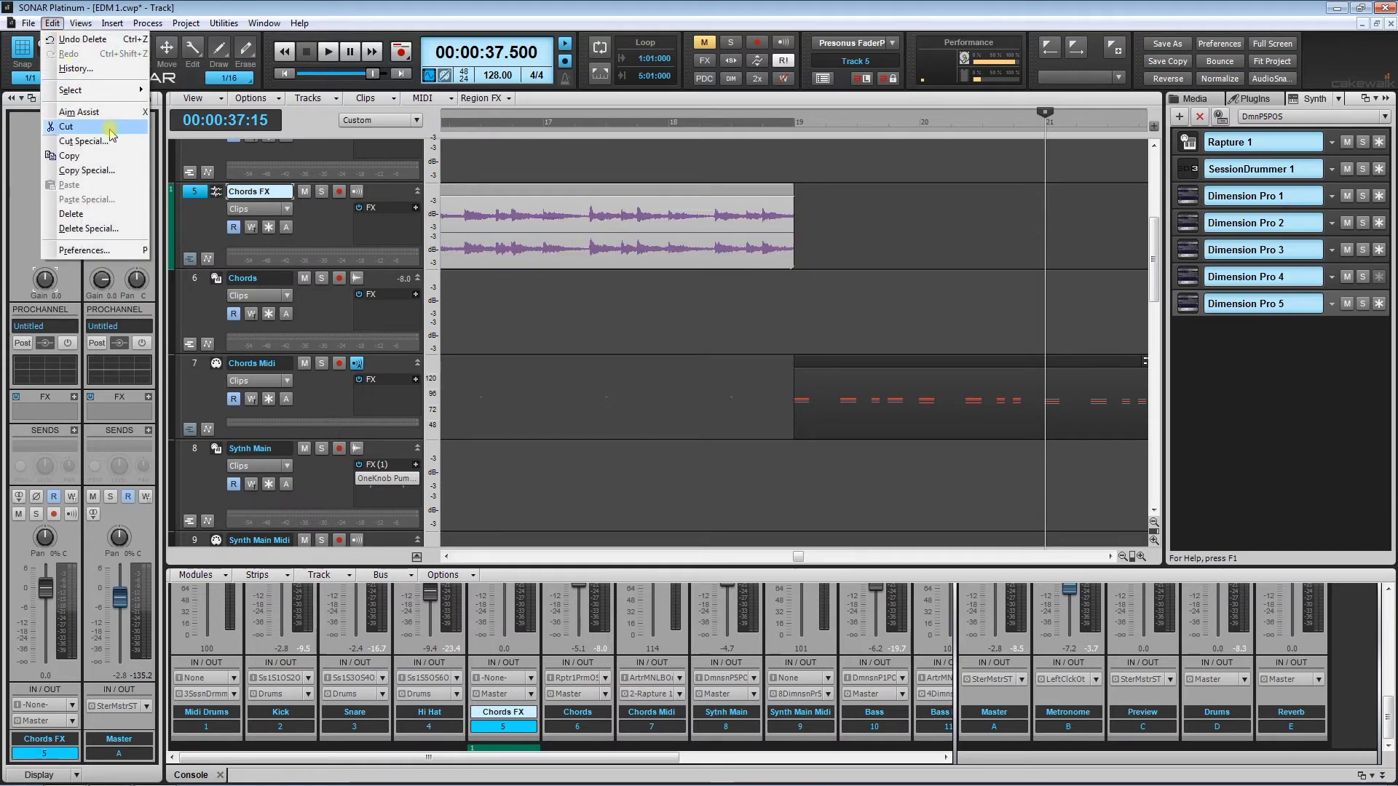
pyautogui.click(107, 158)
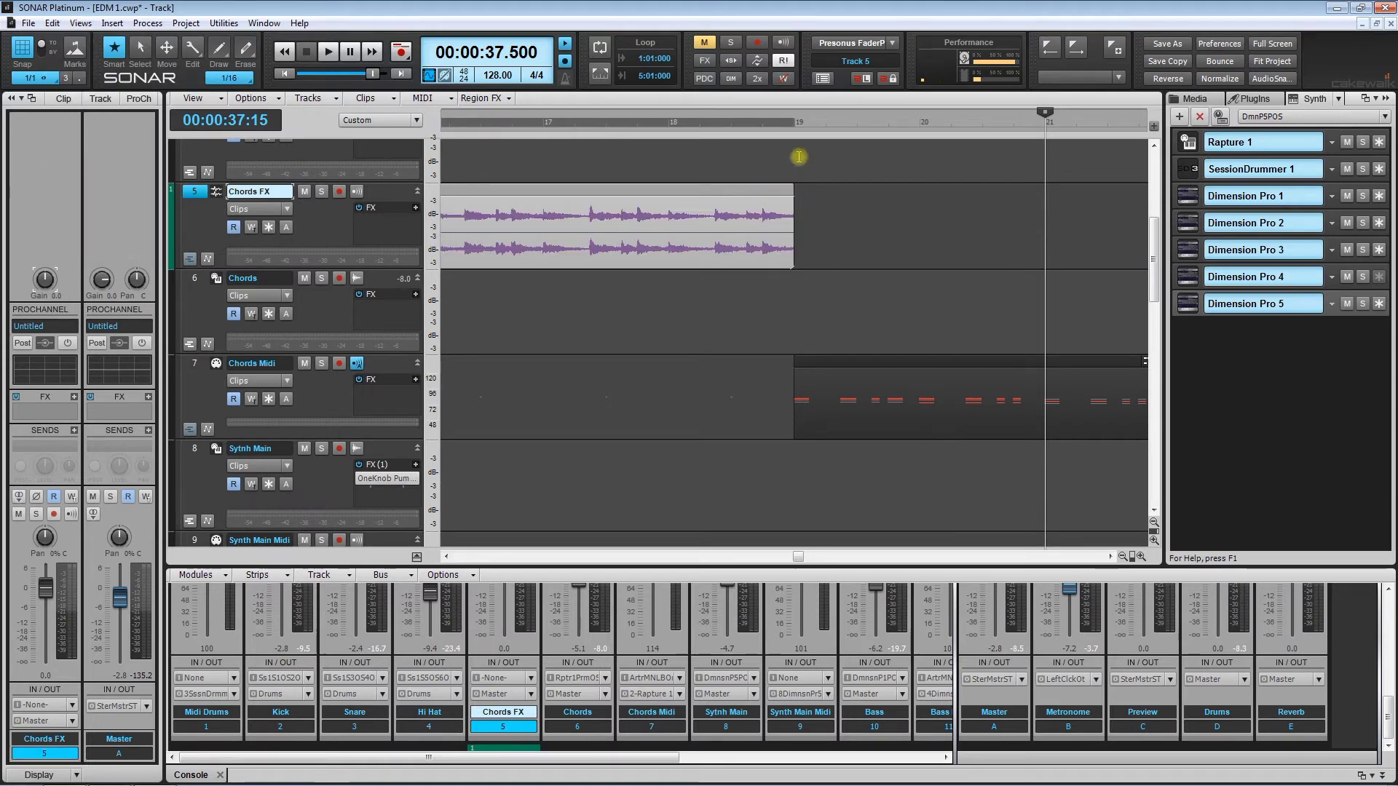
pyautogui.click(796, 128)
pyautogui.click(53, 23)
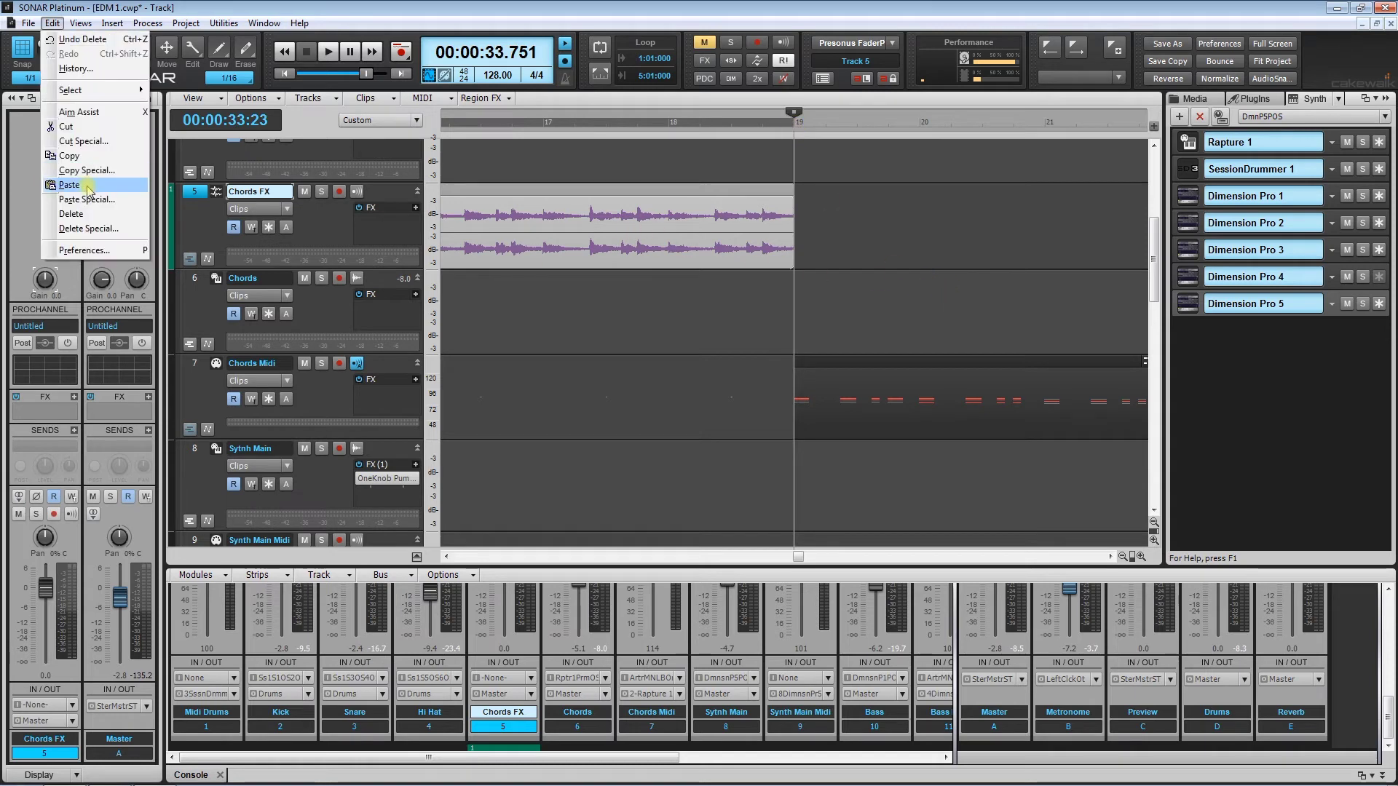
pyautogui.click(85, 185)
pyautogui.moveTo(608, 196); pyautogui.dragTo(1004, 214)
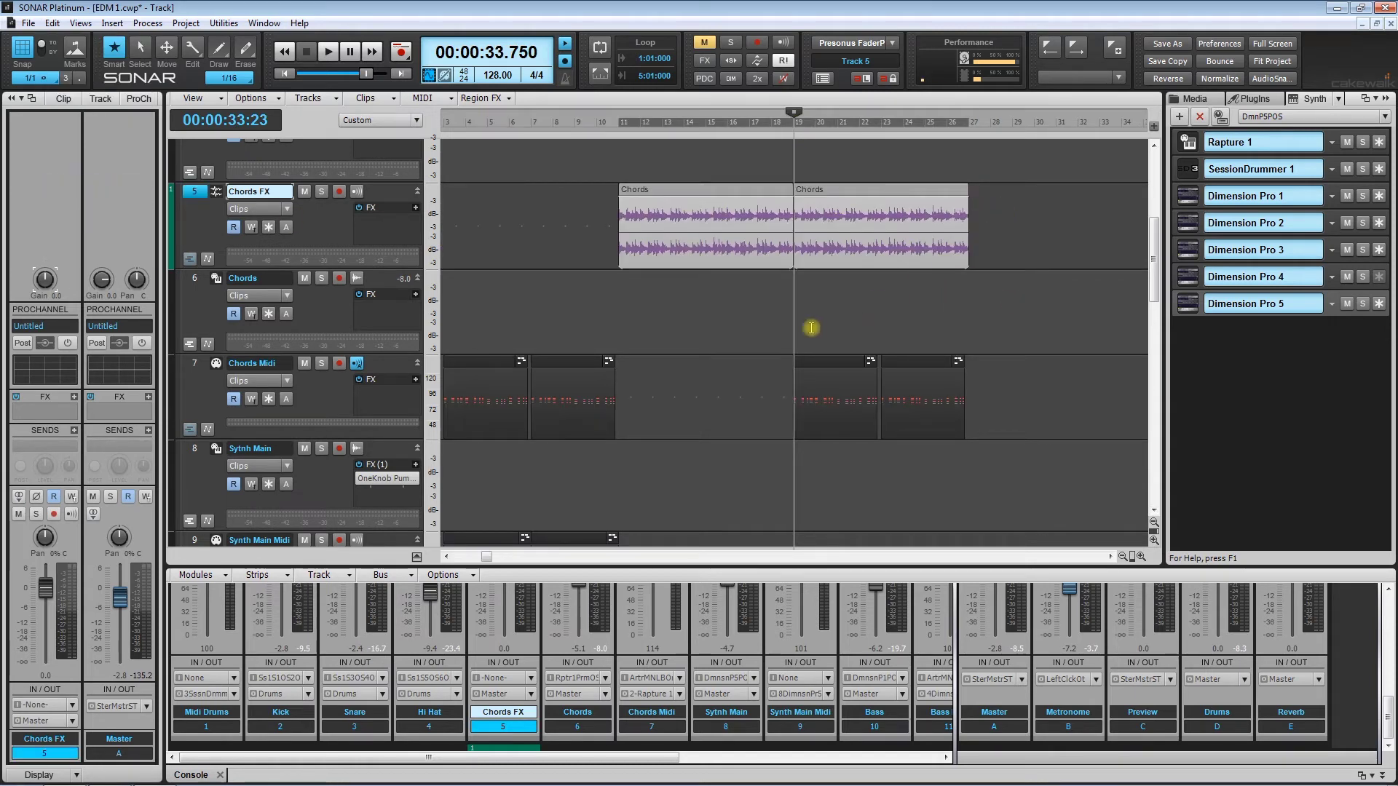
# - Delete the two Chords Midi clips from measure 19 onward and place the playhead near measure 10
pyautogui.moveTo(811, 327); pyautogui.dragTo(967, 409)
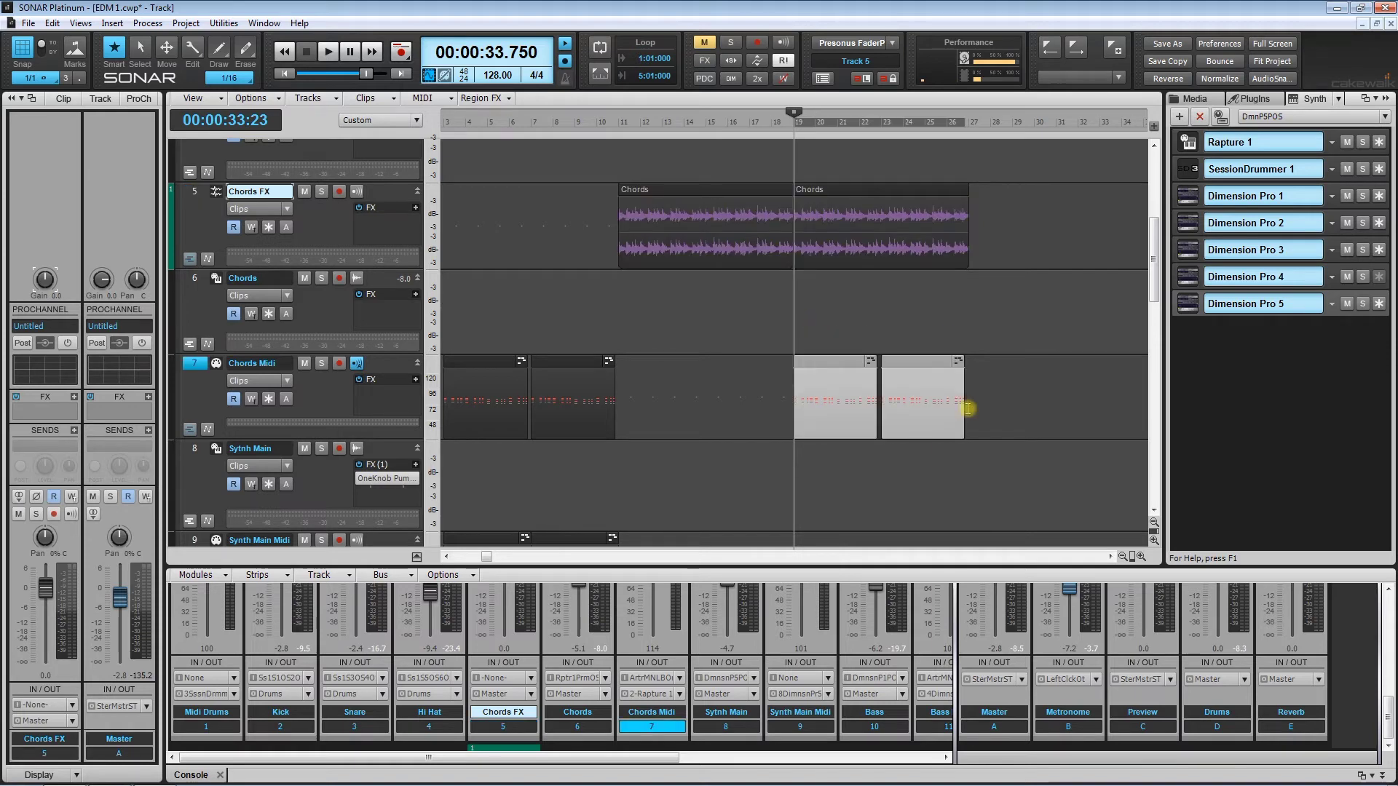
pyautogui.press('Delete')
pyautogui.click(606, 299)
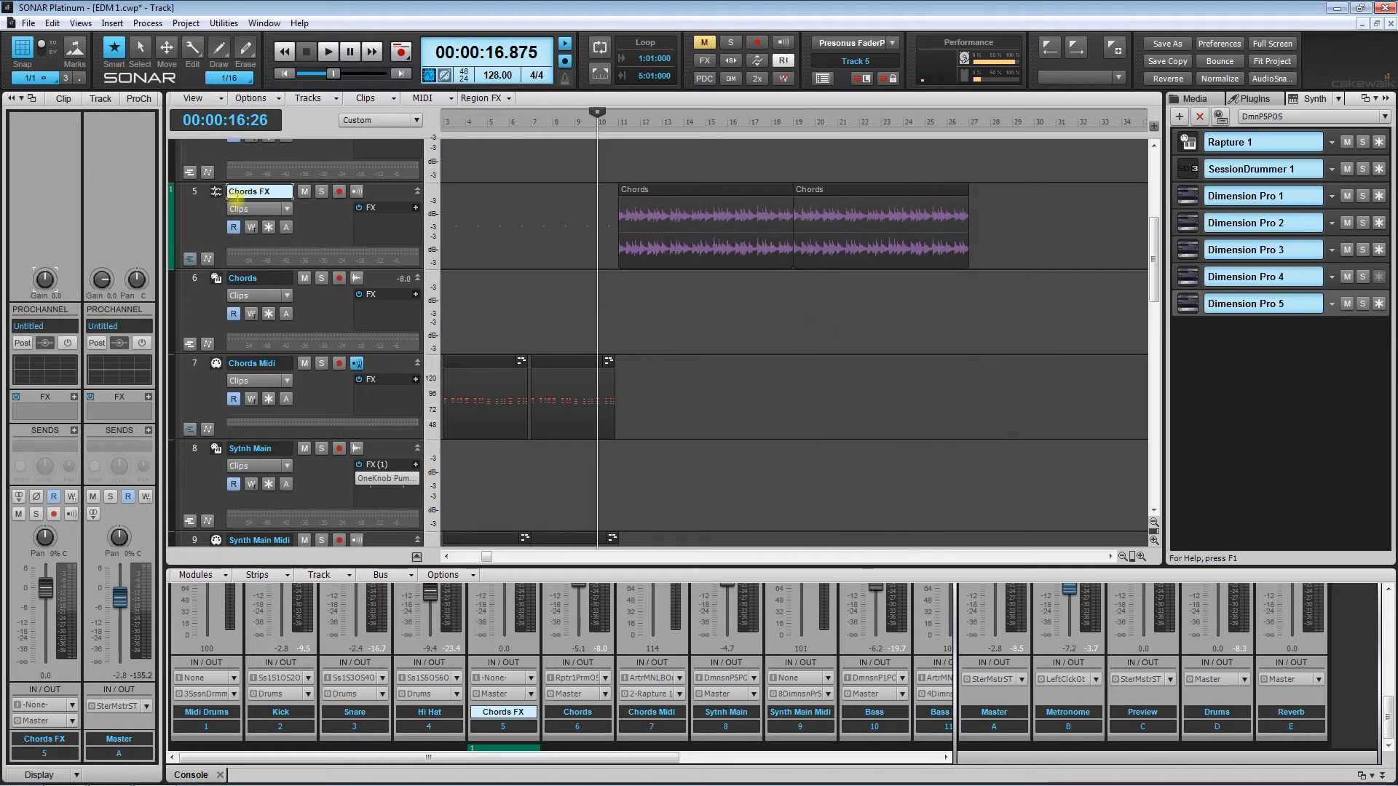
# - Play back the transition into the Chords FX clips and return the playhead to measure 11
pyautogui.press('space')
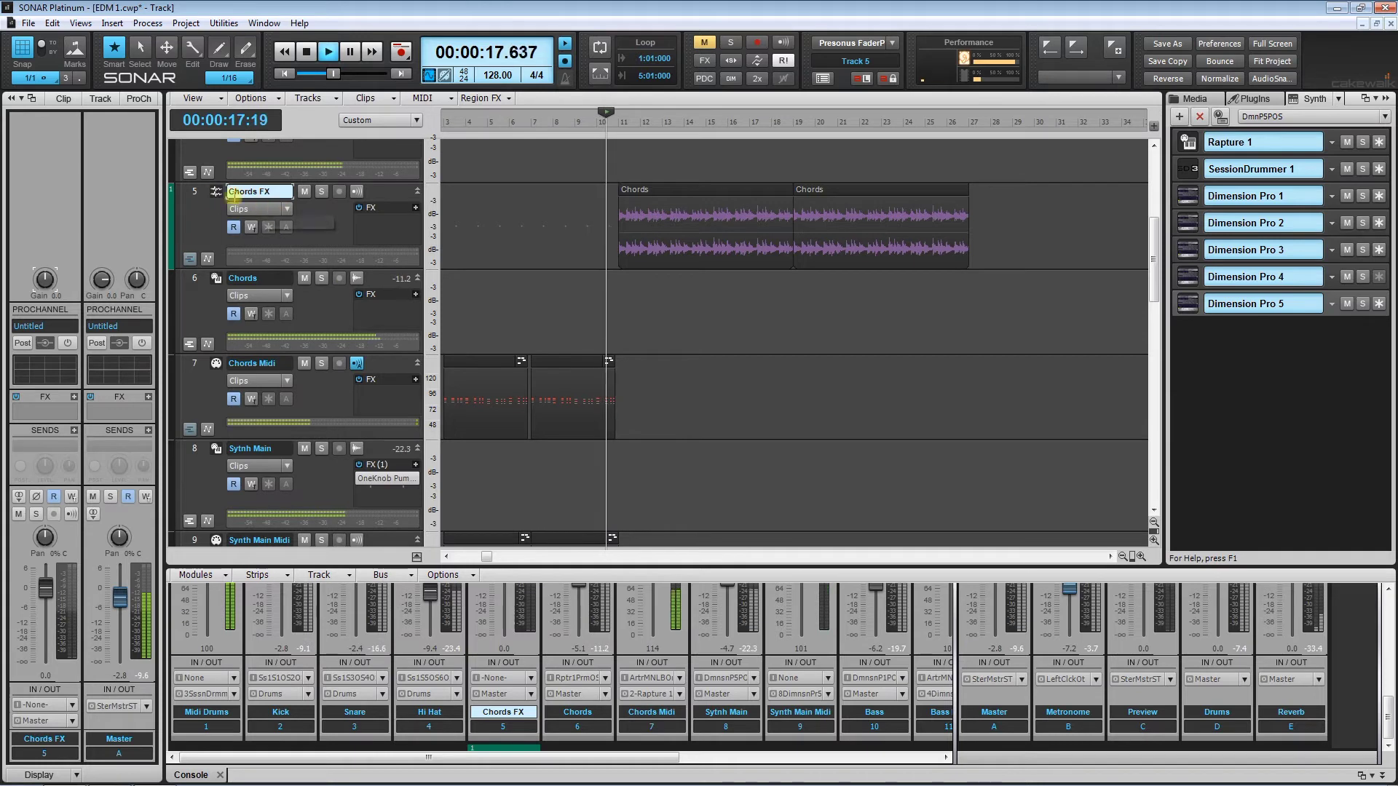
pyautogui.click(194, 192)
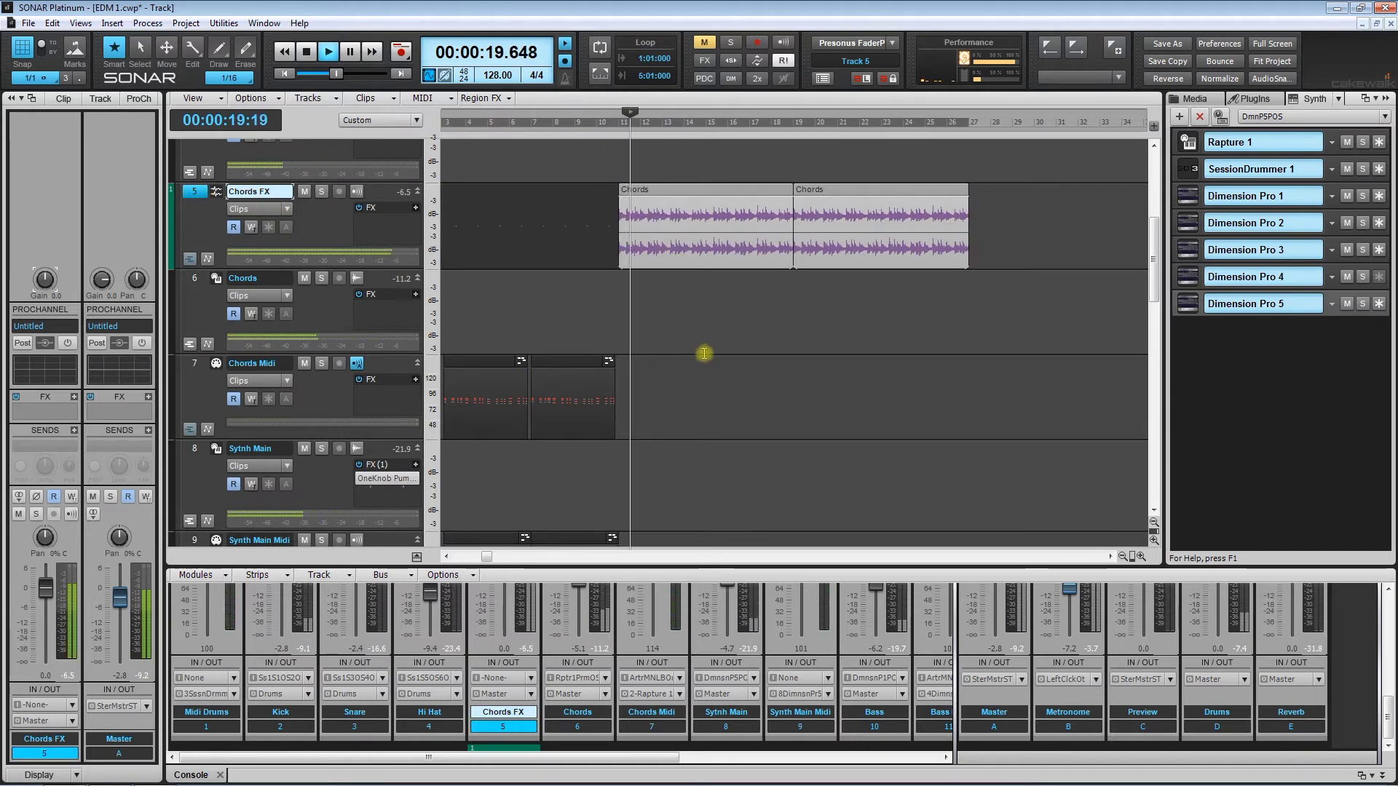
pyautogui.click(613, 296)
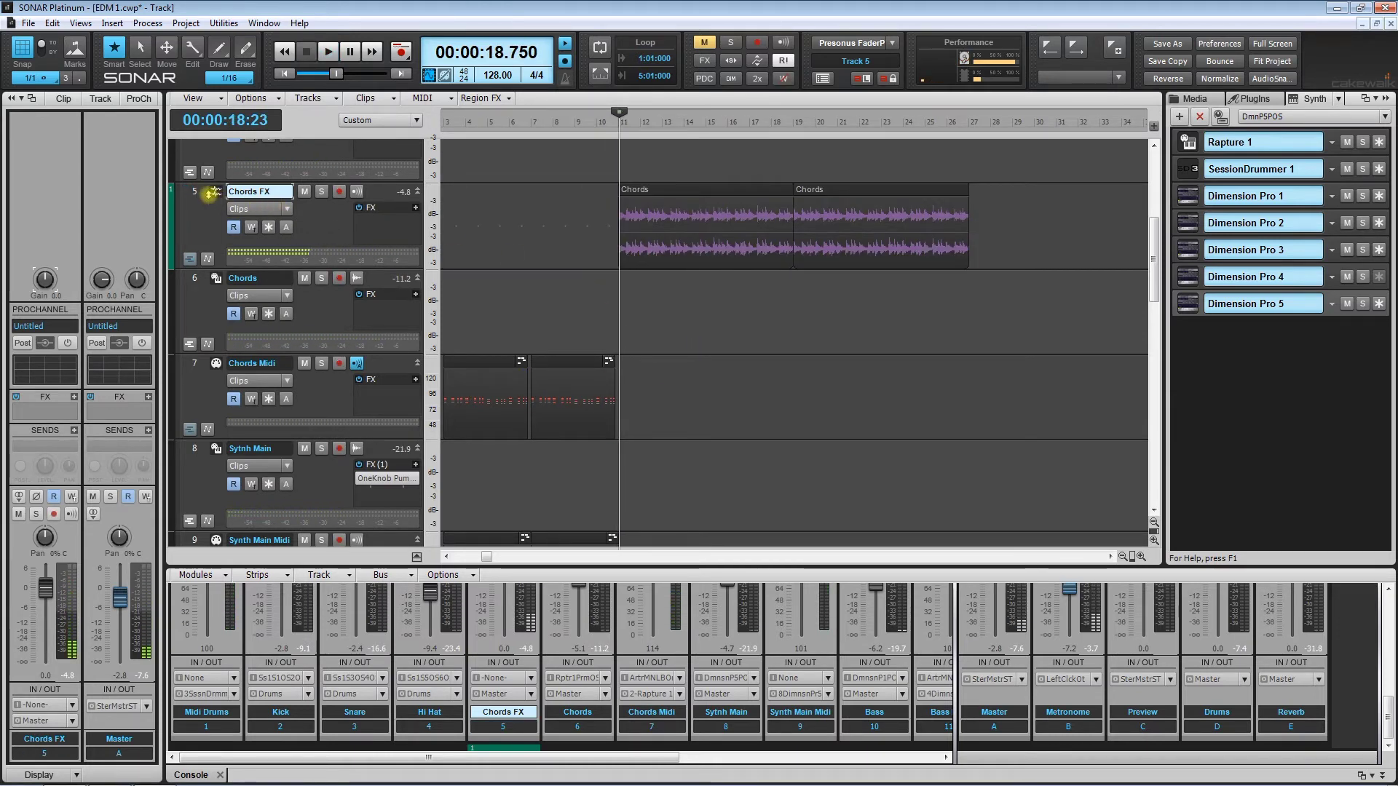
# - Lower the Chords FX track's gain to about -9 dB and play back the transition around measure 11
pyautogui.click(194, 192)
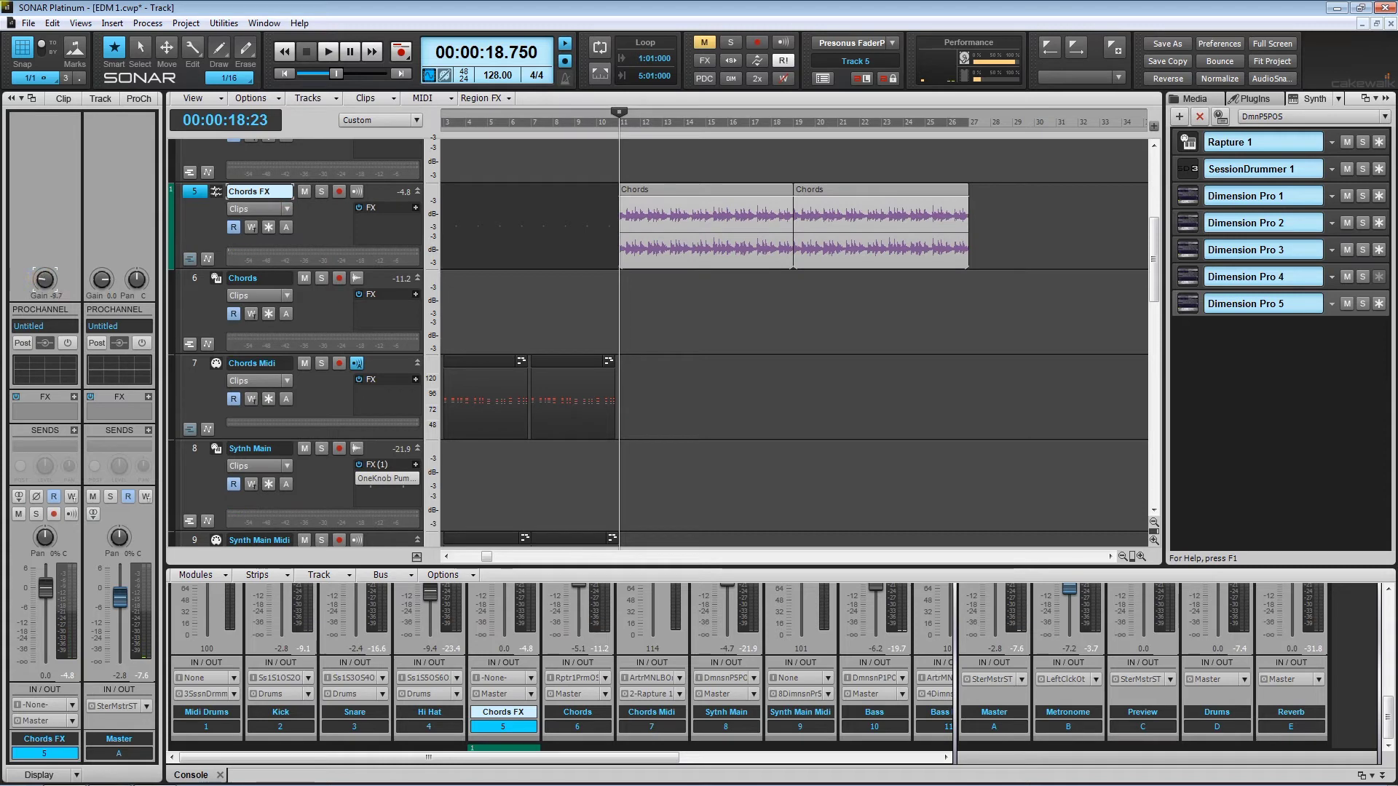
pyautogui.press('space')
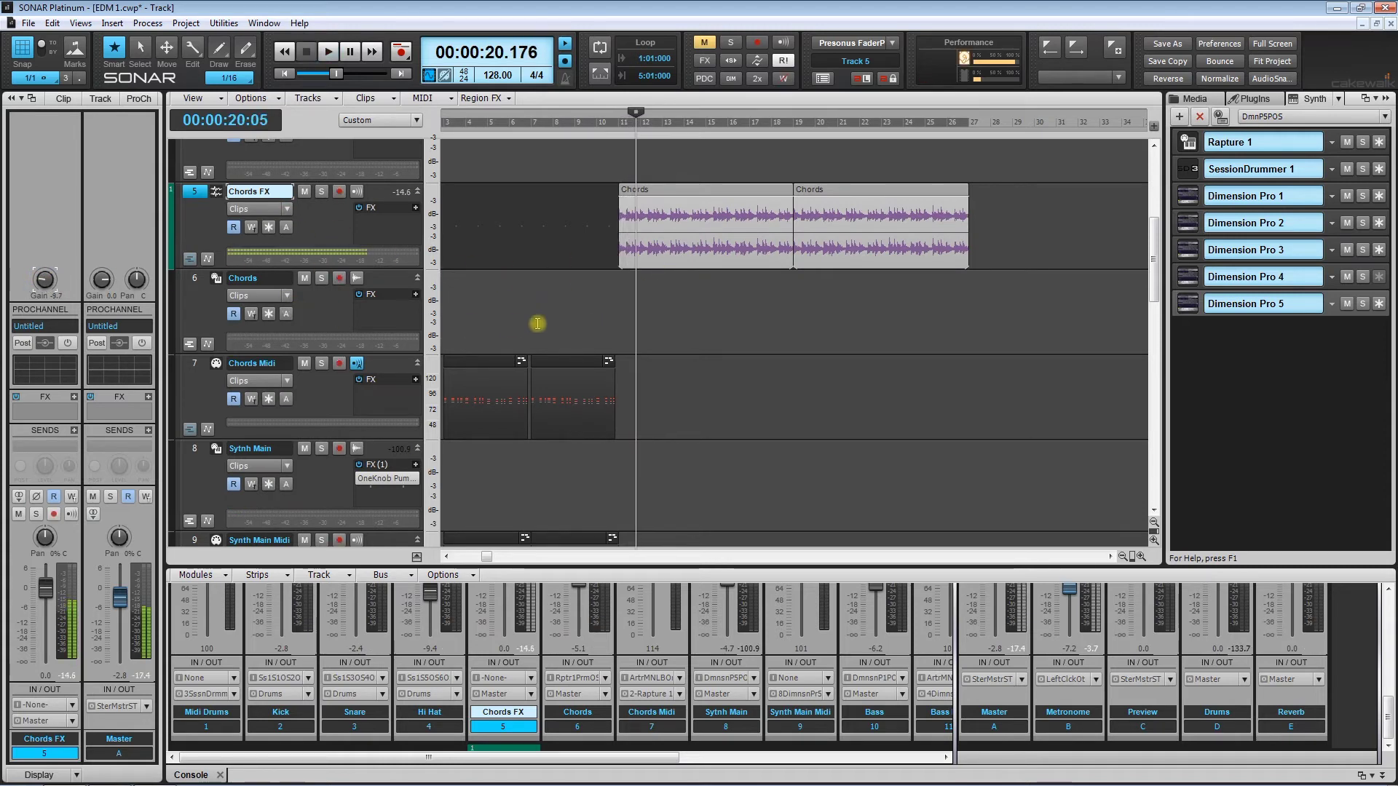
pyautogui.click(574, 328)
pyautogui.press('space')
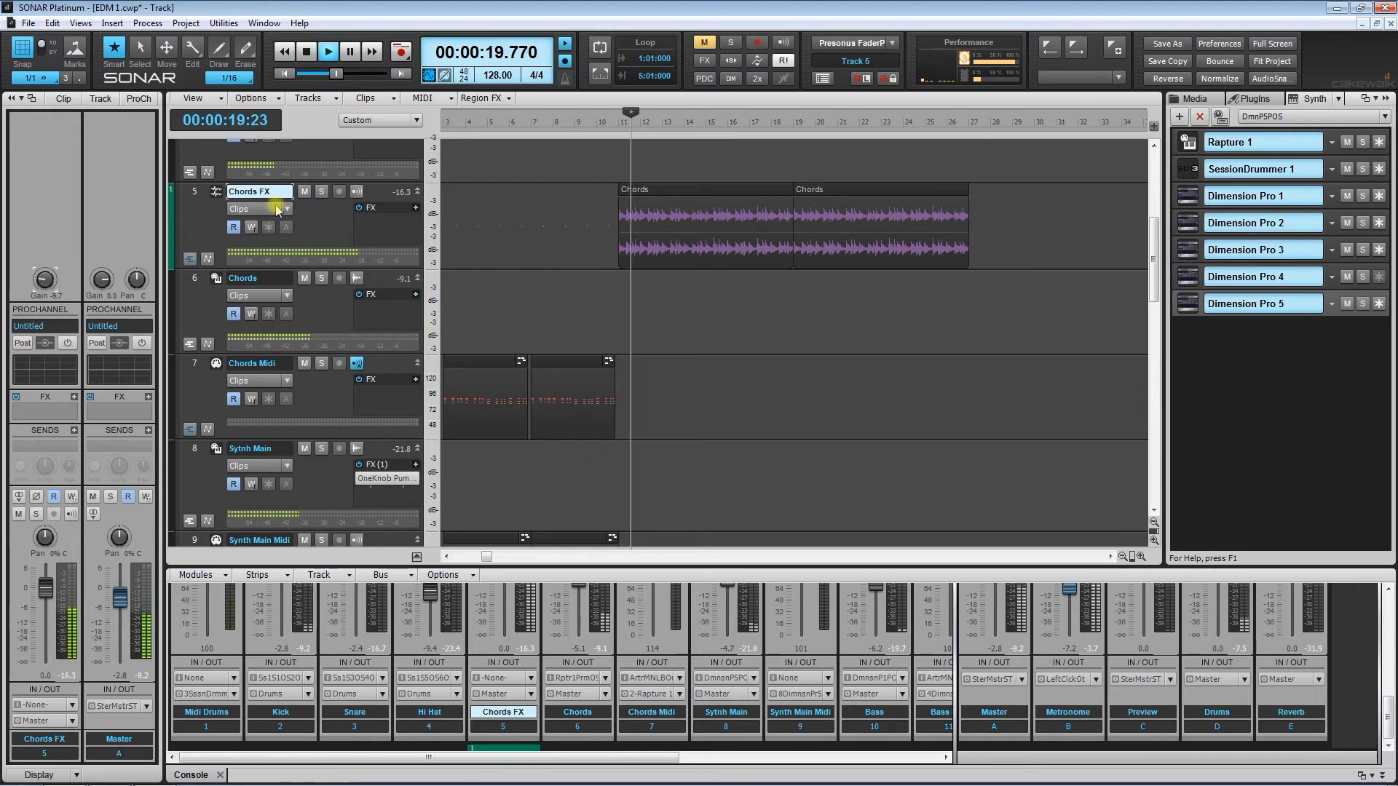
pyautogui.press('space')
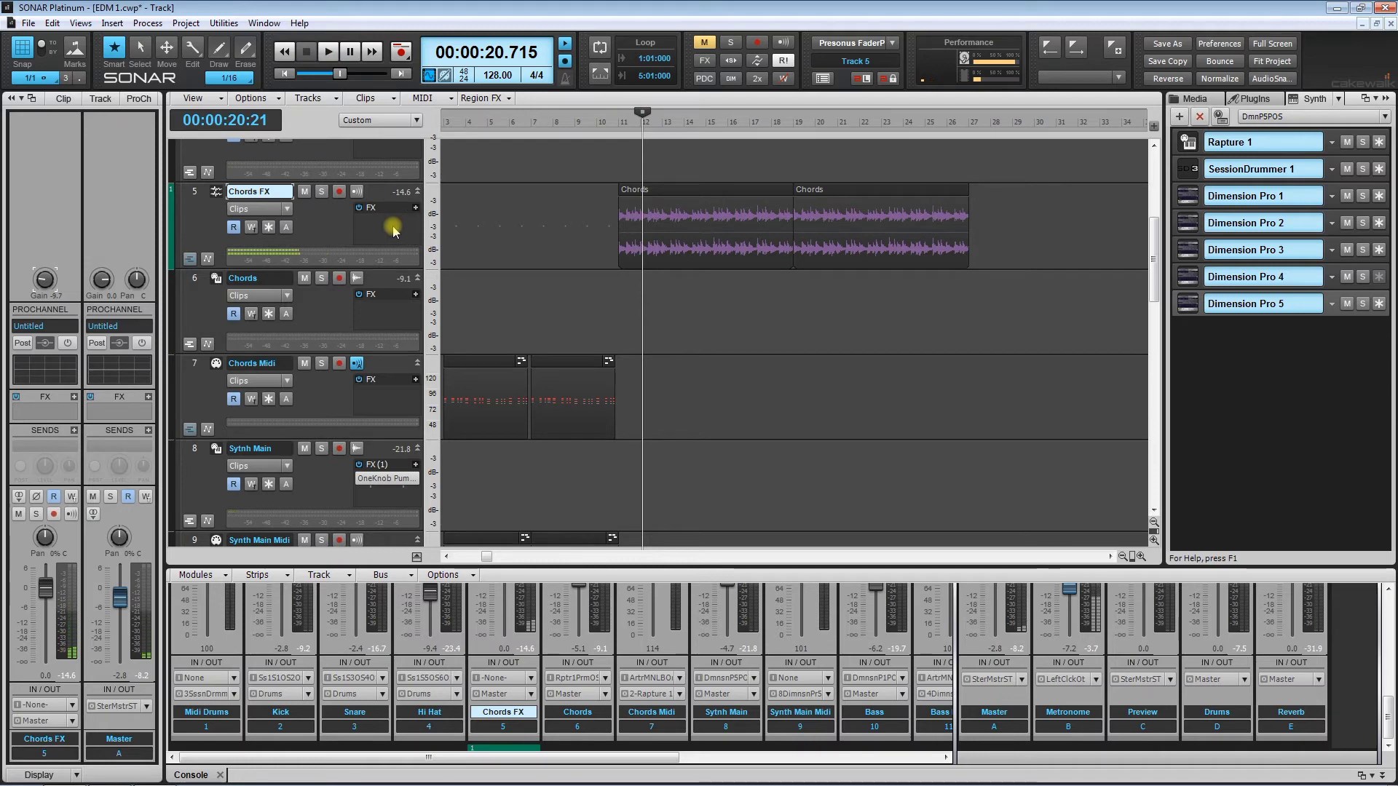
# - Insert the VST3 Q3 Stereo equalizer on the Chords FX track
pyautogui.rightClick(393, 232)
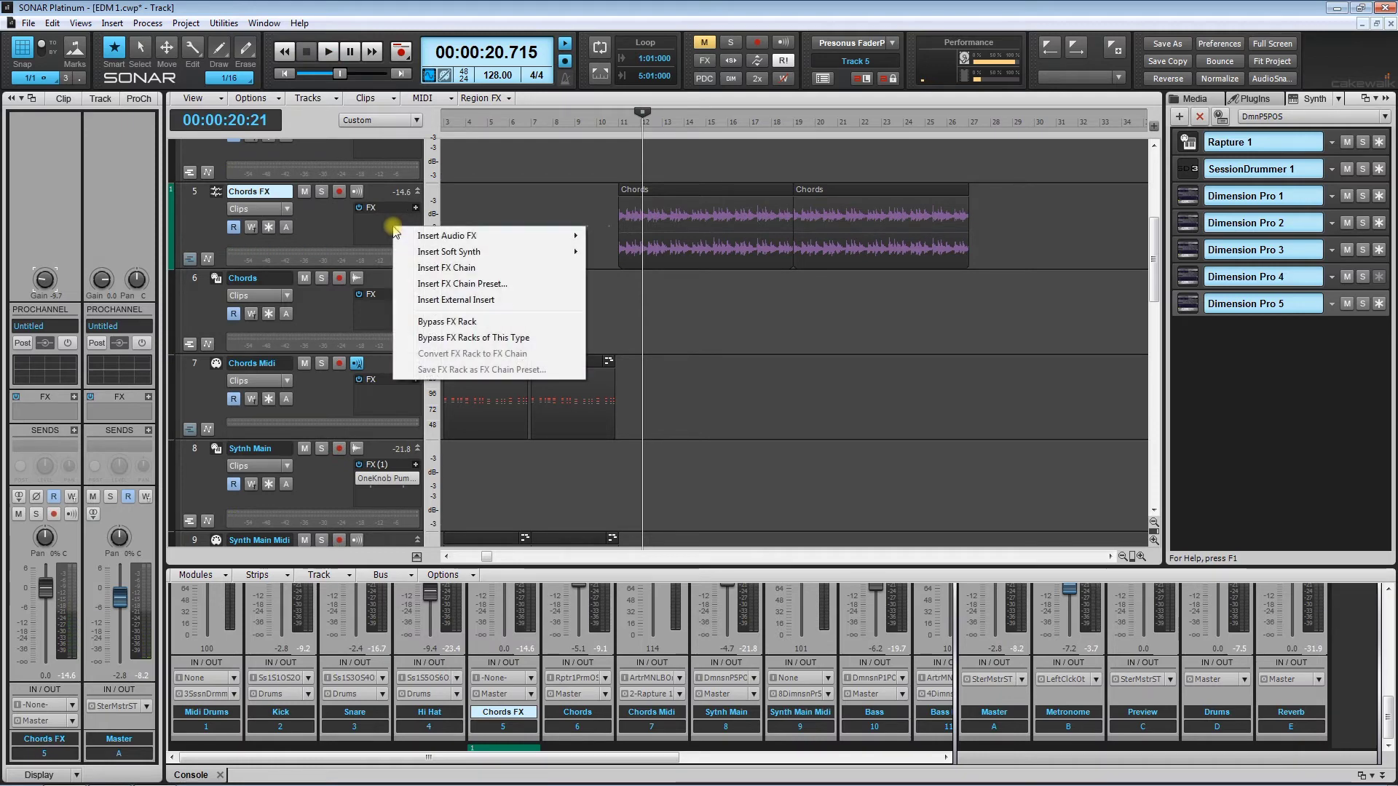
pyautogui.moveTo(461, 235)
pyautogui.moveTo(617, 258)
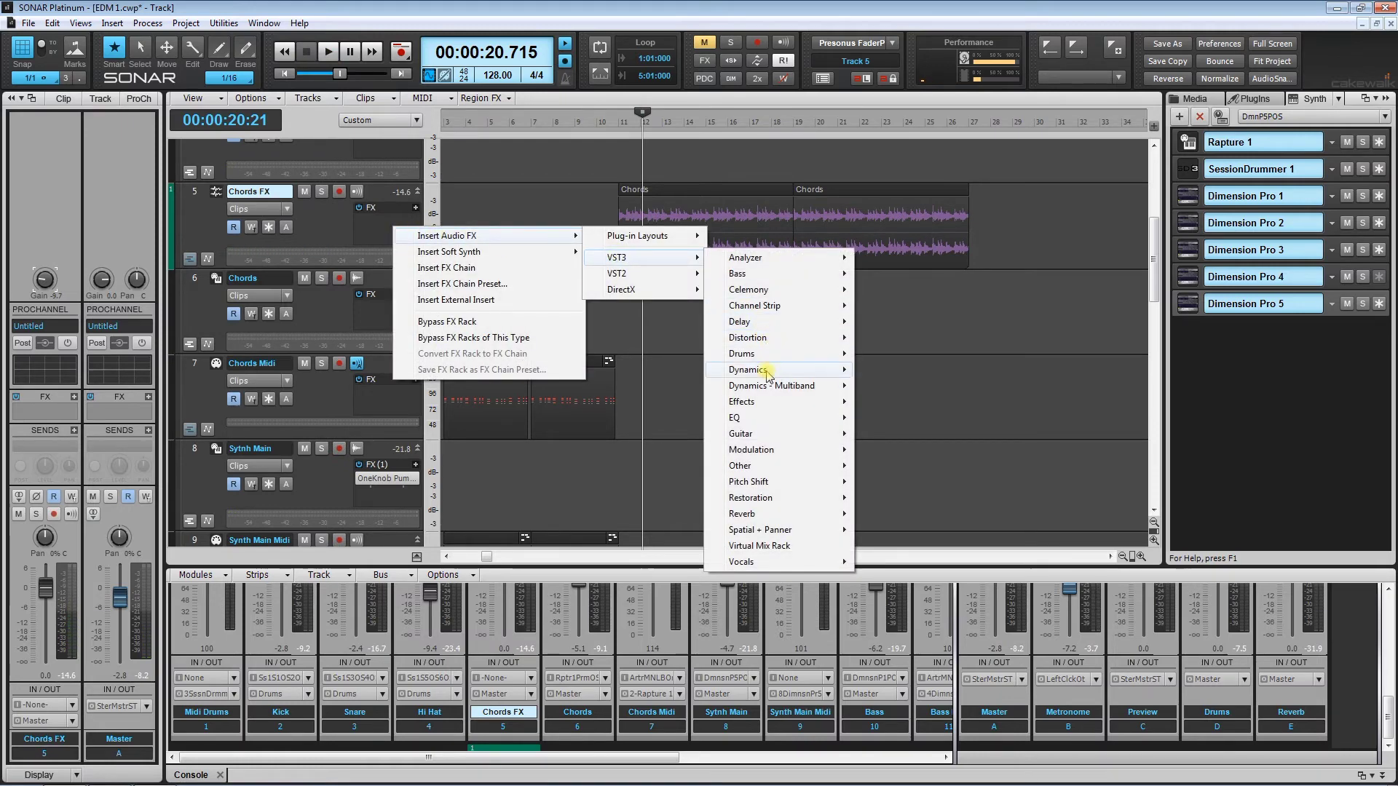
pyautogui.moveTo(766, 418)
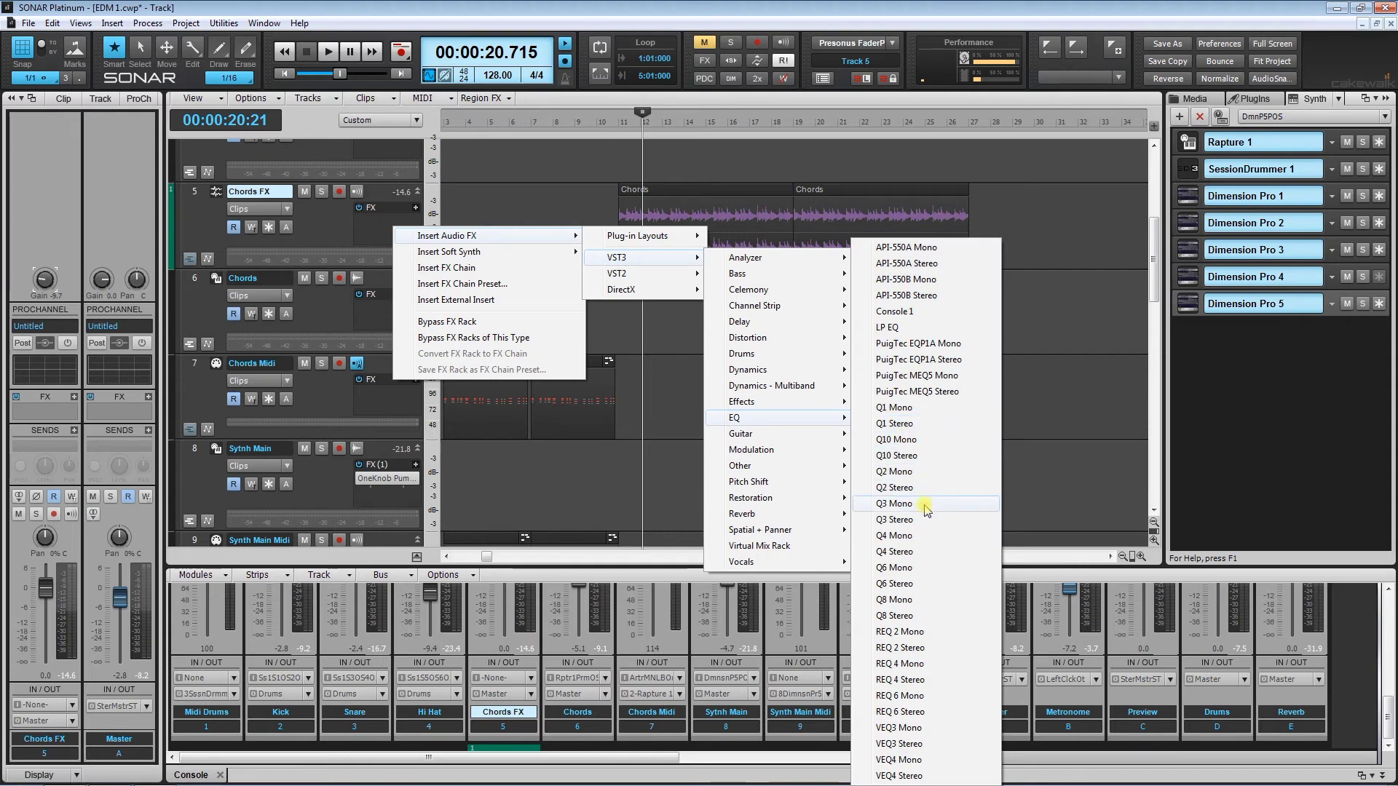
pyautogui.click(895, 520)
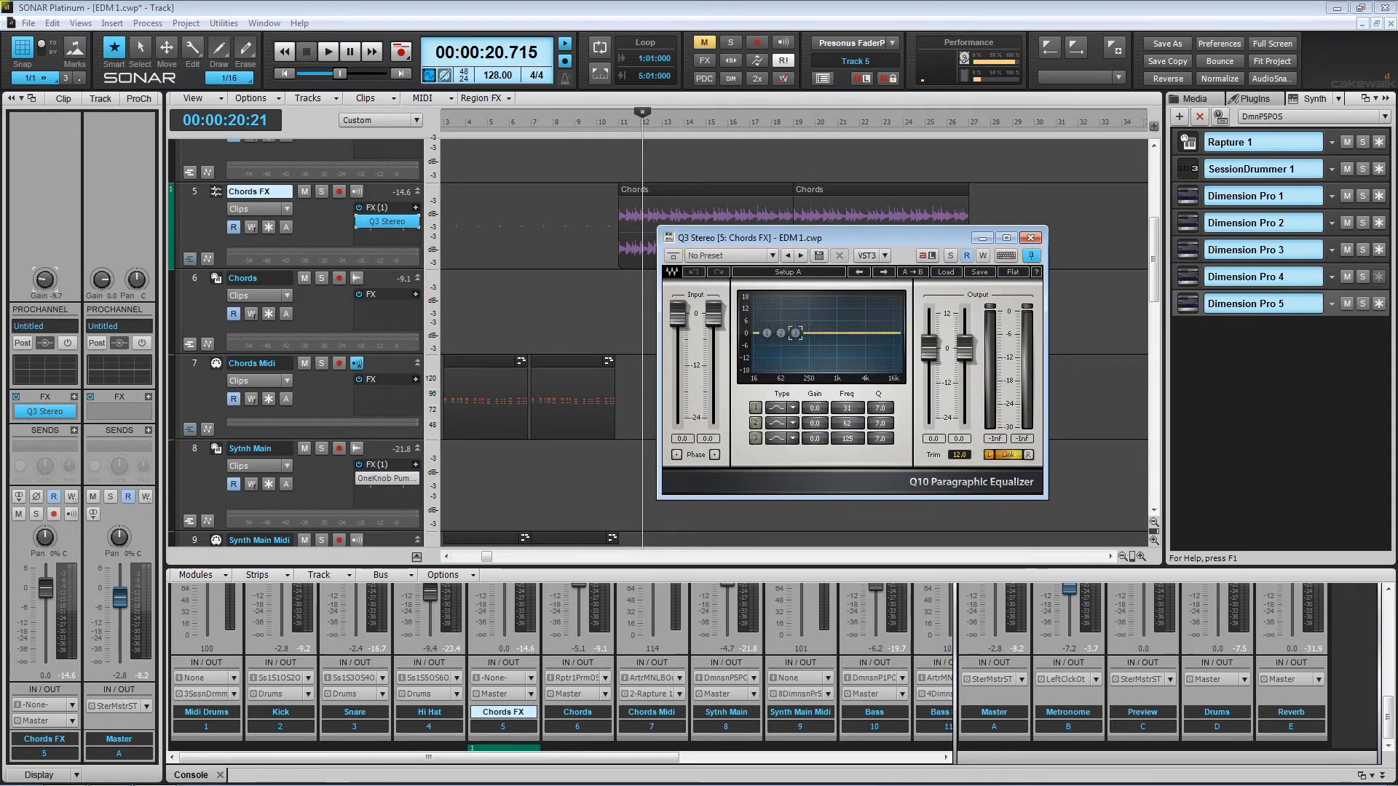
# - Set the equalizer's third band to a Low Pass filter at 951 Hz
pyautogui.moveTo(795, 333); pyautogui.dragTo(840, 384)
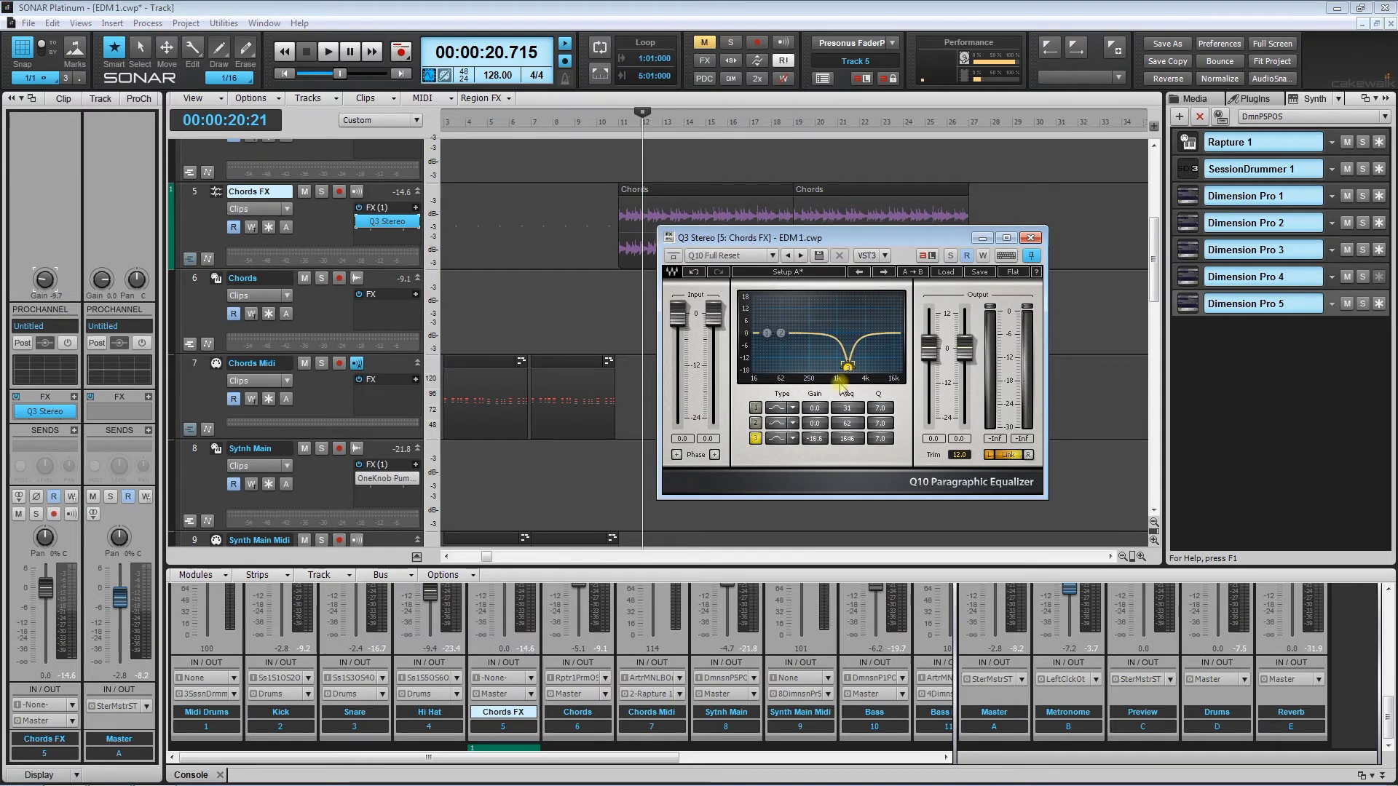
pyautogui.click(796, 438)
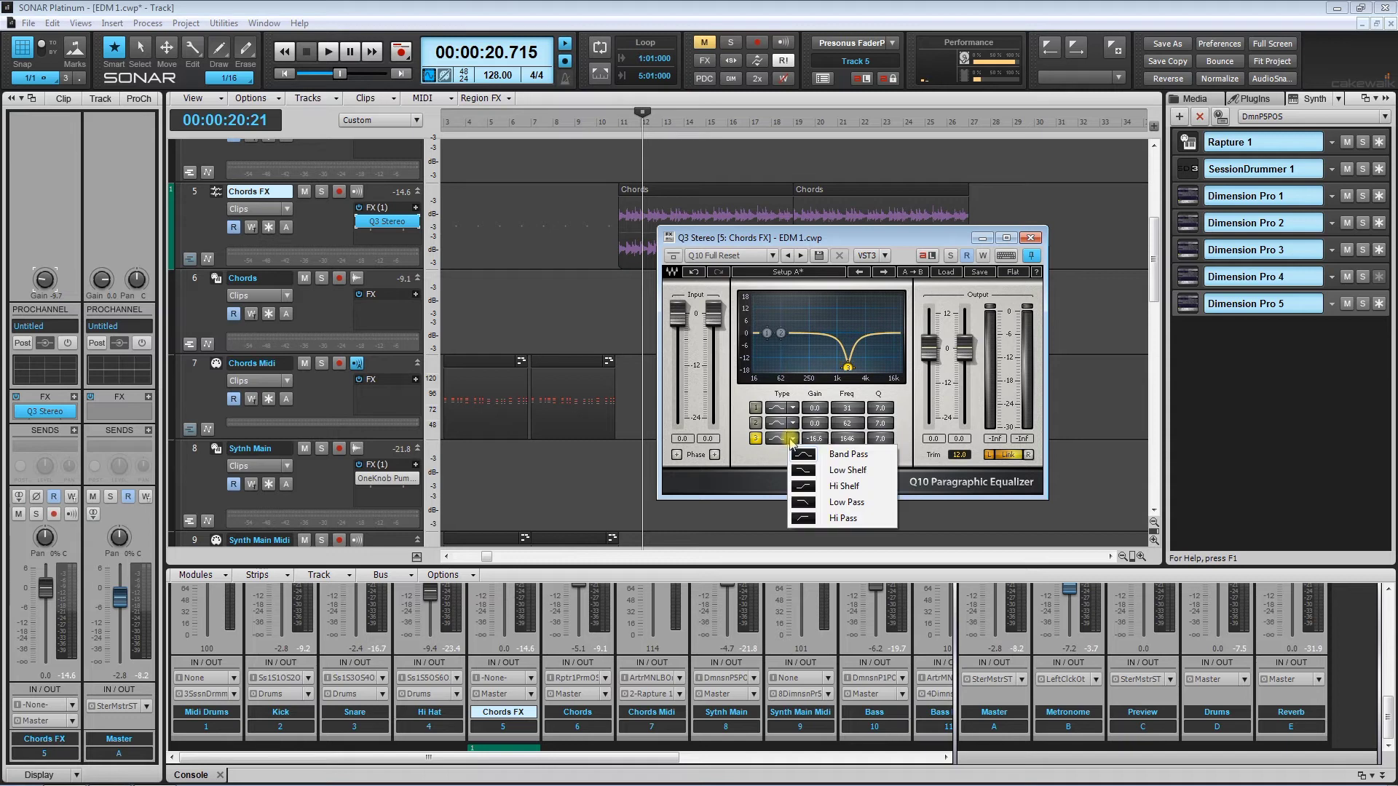
pyautogui.click(846, 503)
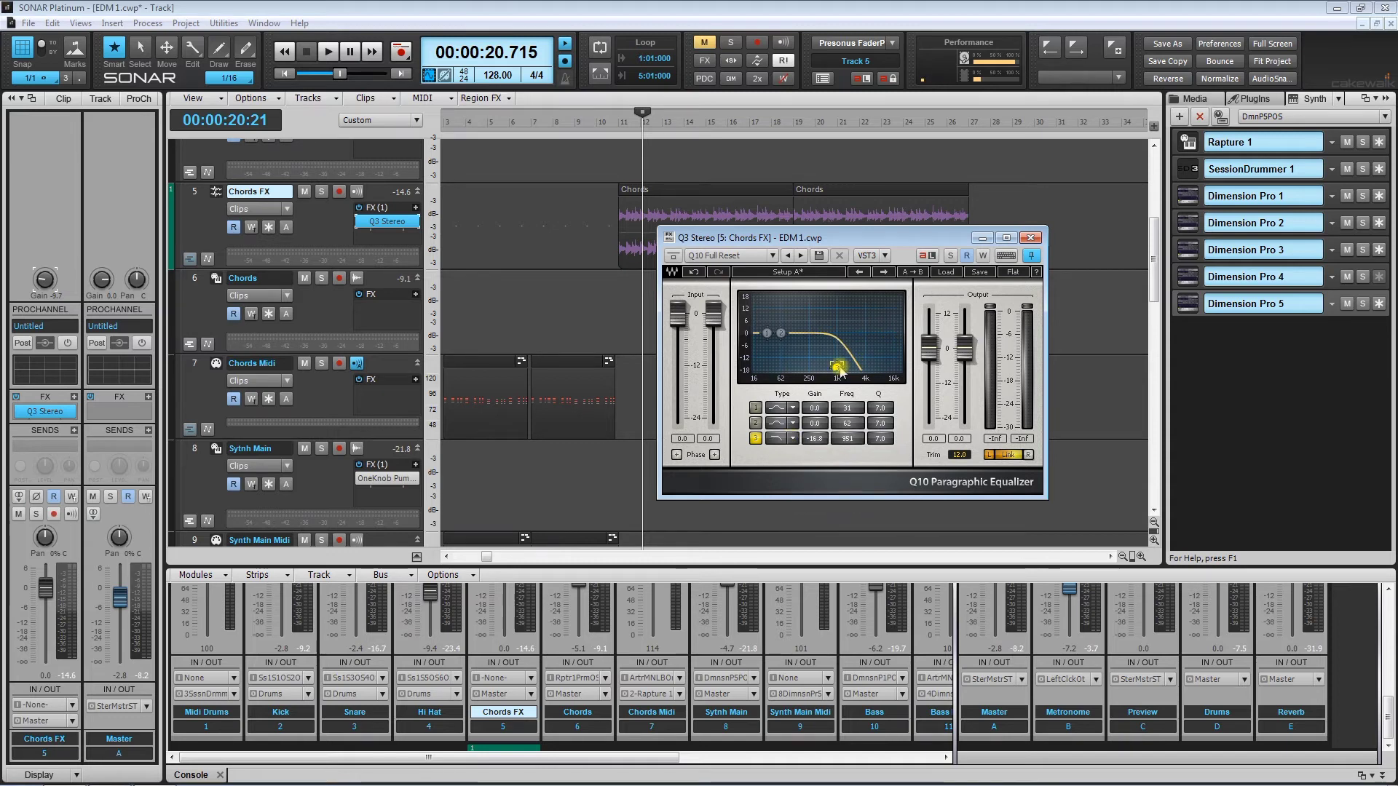
# - Play back the filtered Chords FX clips and the transition into them, and close the equalizer window
pyautogui.click(627, 187)
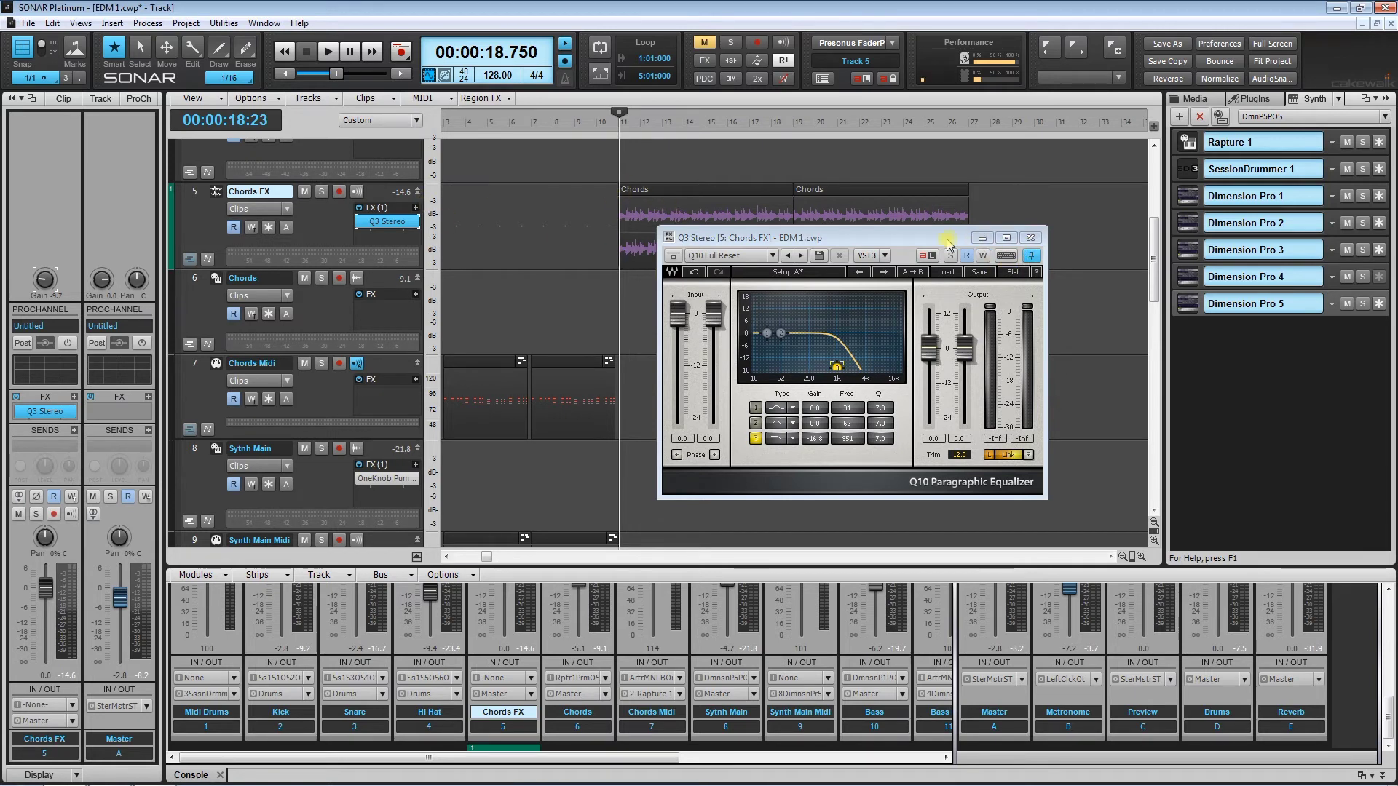
pyautogui.moveTo(948, 244); pyautogui.dragTo(979, 276)
pyautogui.press('space')
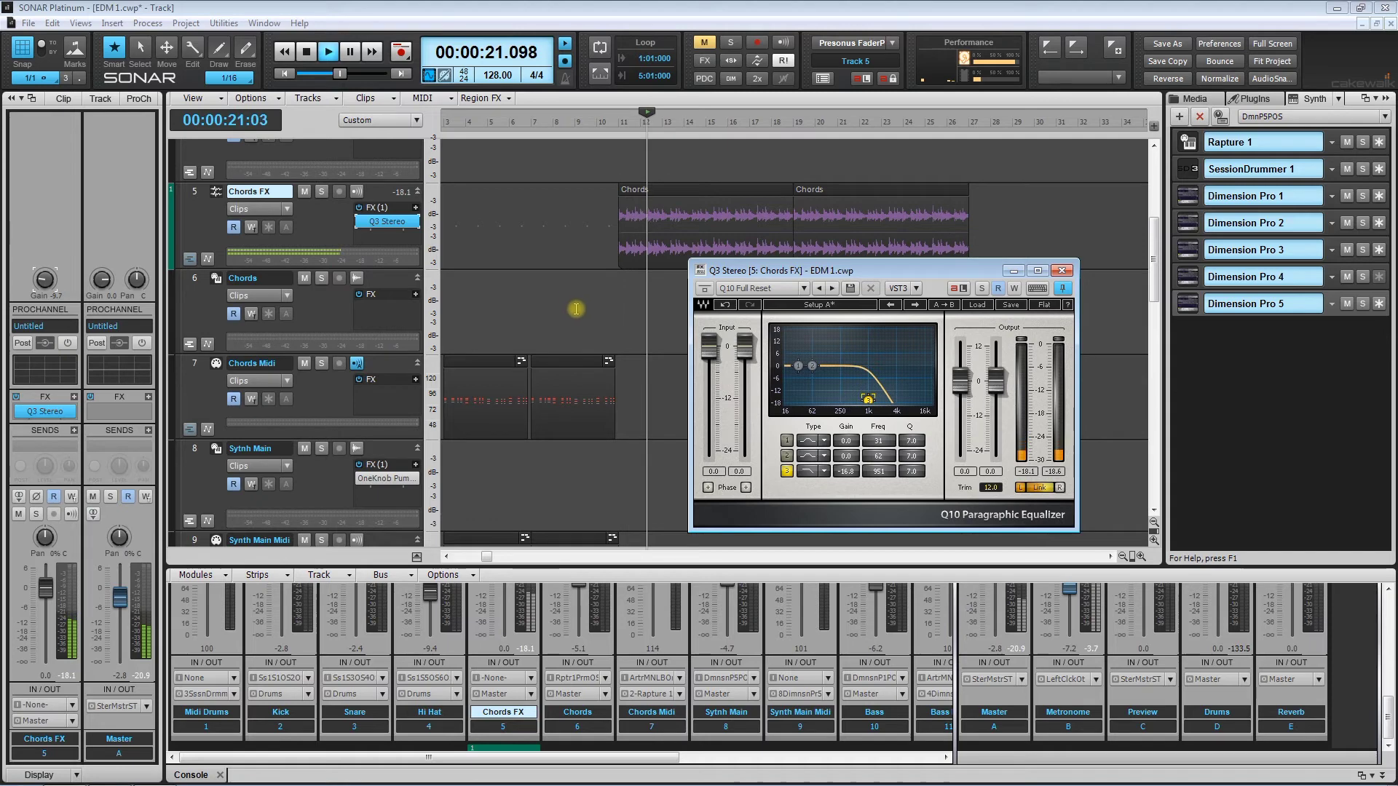
pyautogui.press('space')
pyautogui.click(567, 327)
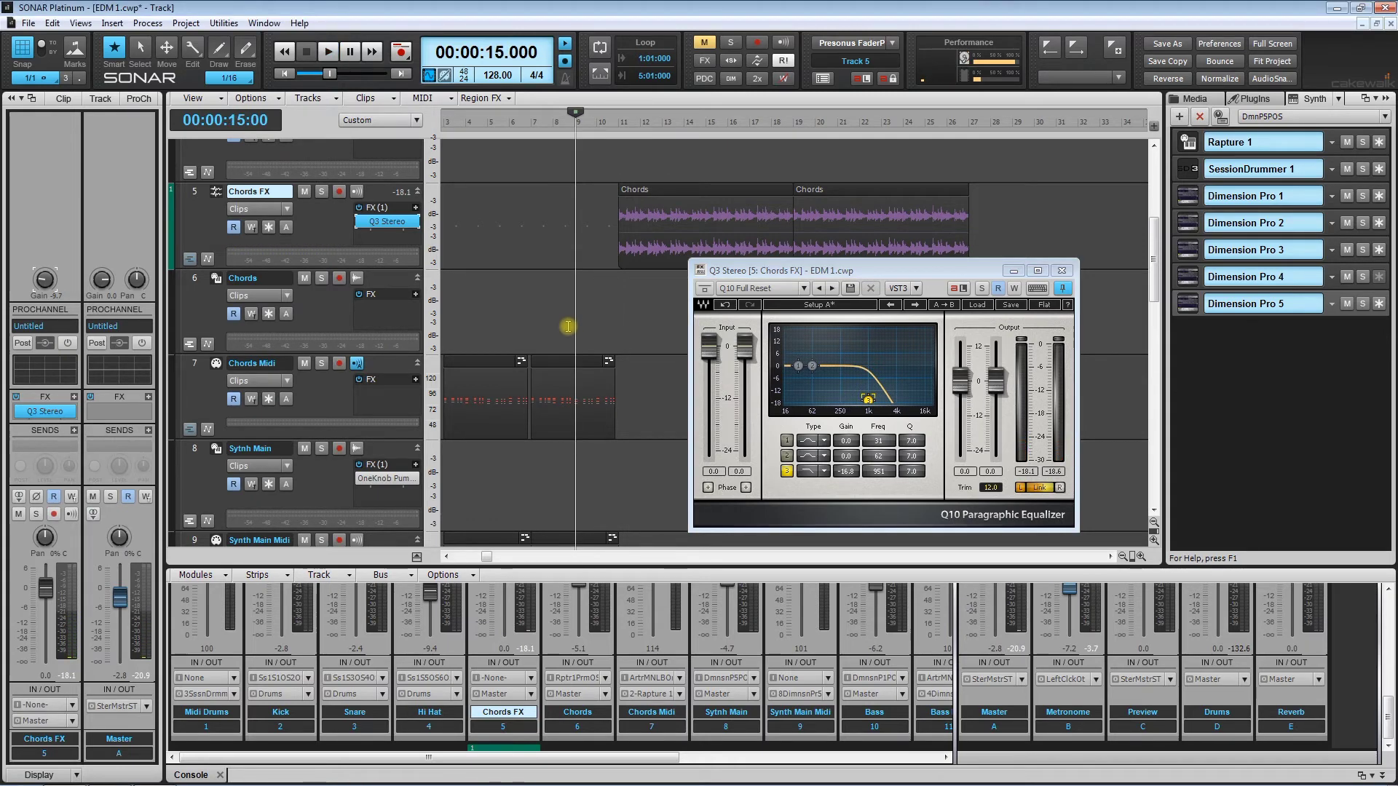
pyautogui.press('space')
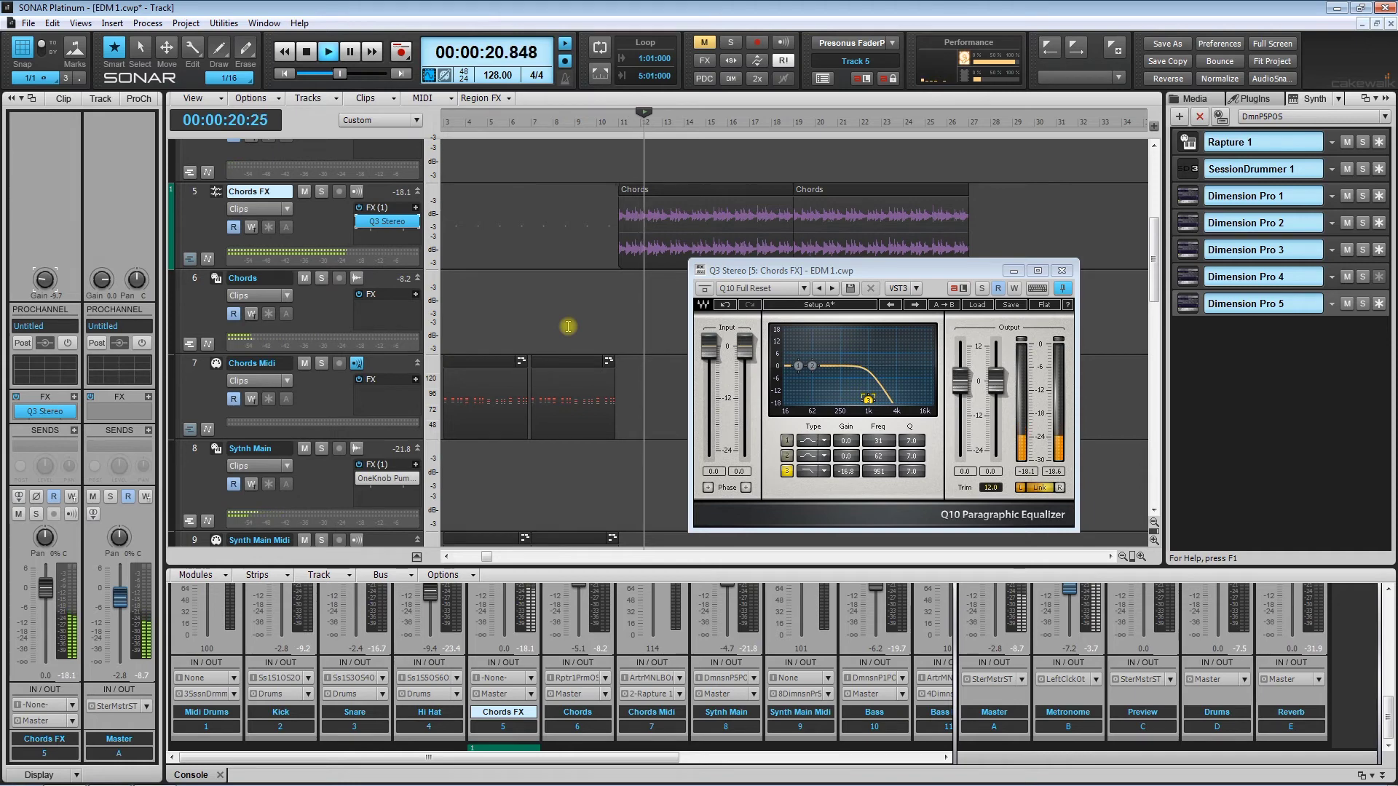
pyautogui.click(1061, 270)
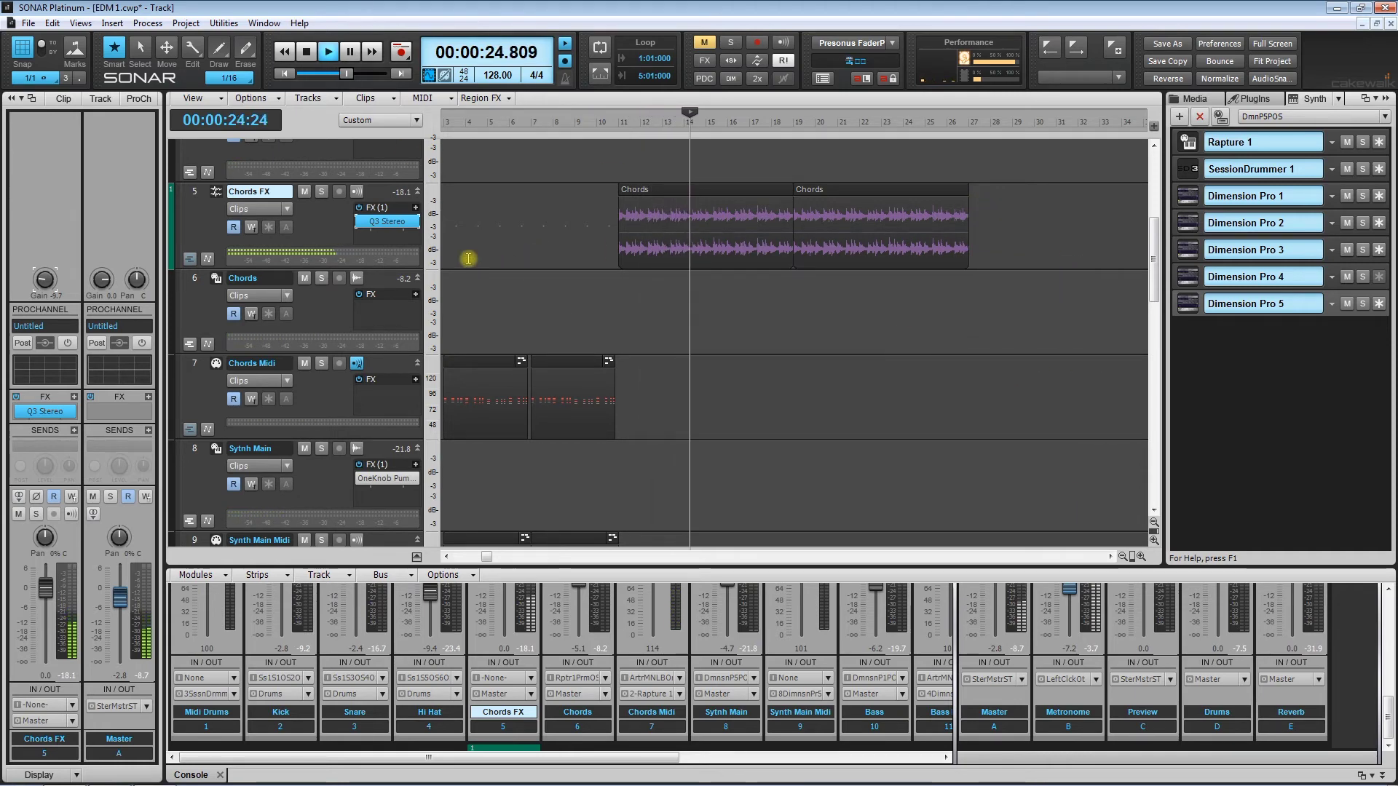
pyautogui.click(1152, 522)
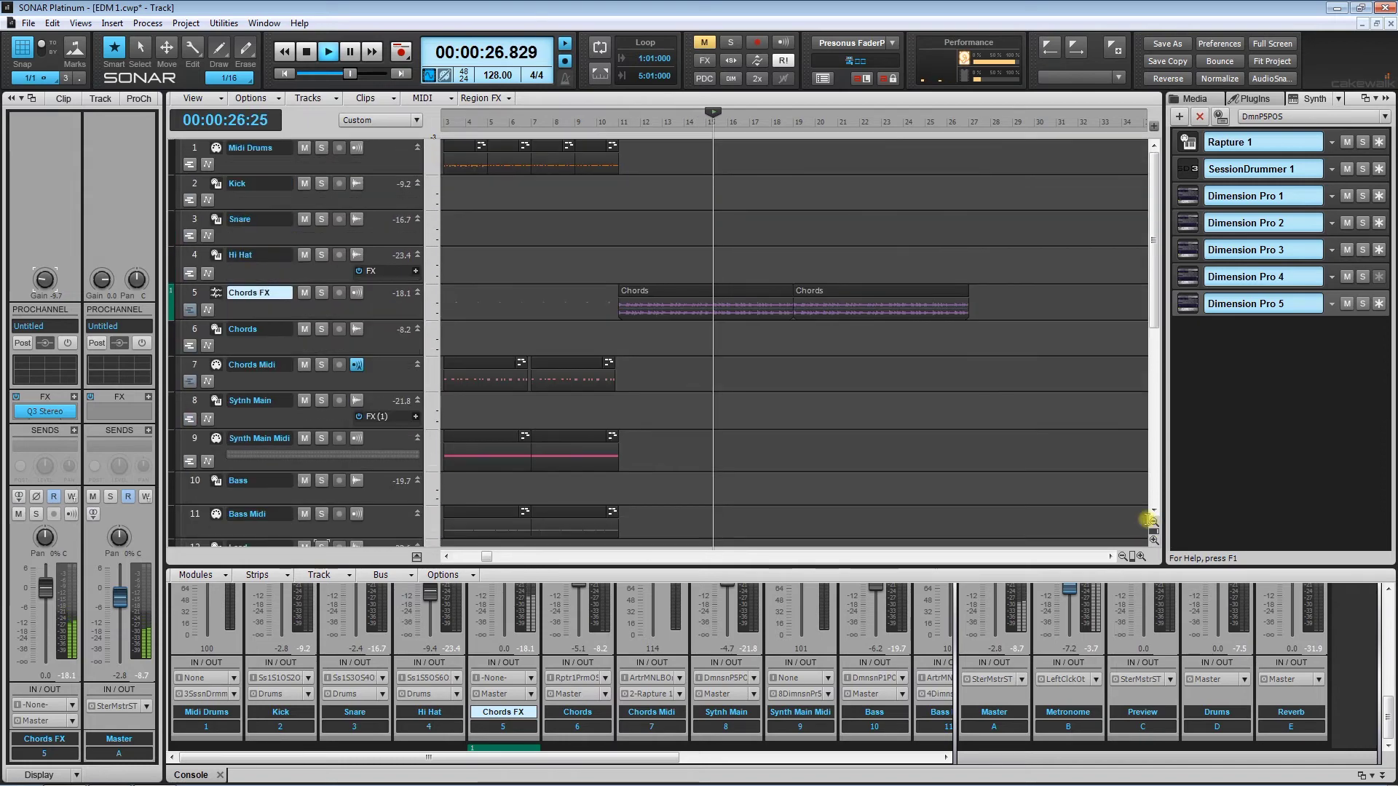
pyautogui.press('space')
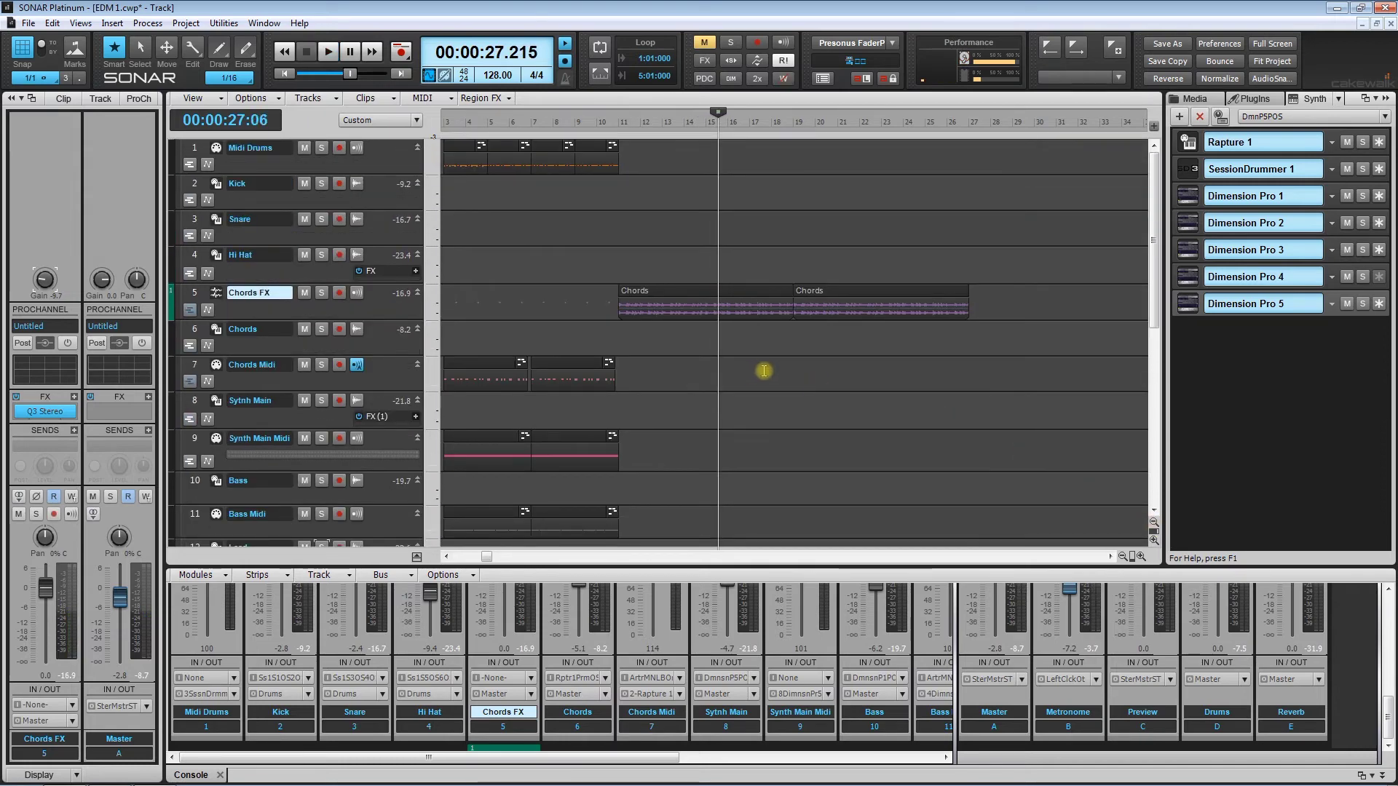
# - Fit the whole arrangement in view, turn off snap, and play back the piano entry at measure 19
pyautogui.click(770, 372)
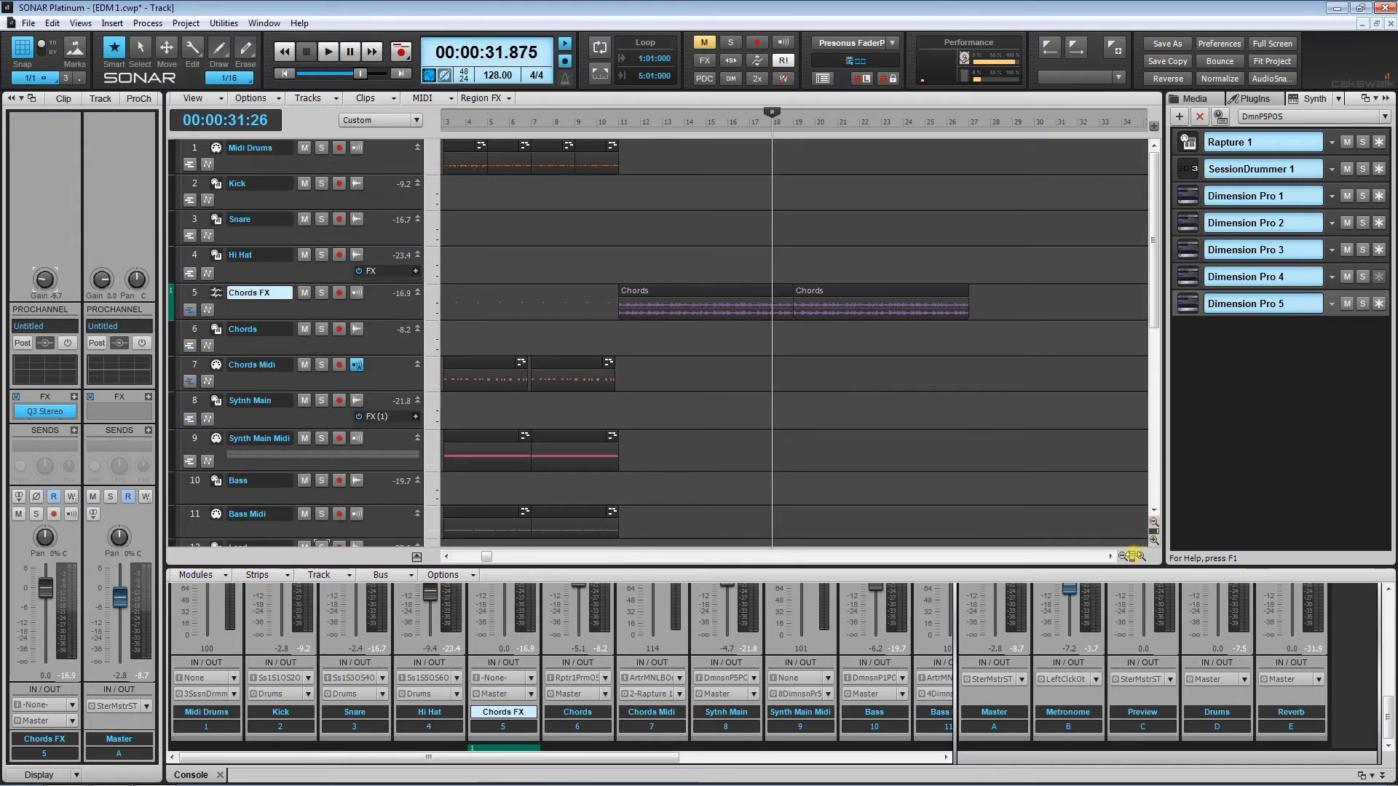
pyautogui.click(1129, 556)
pyautogui.click(1150, 525)
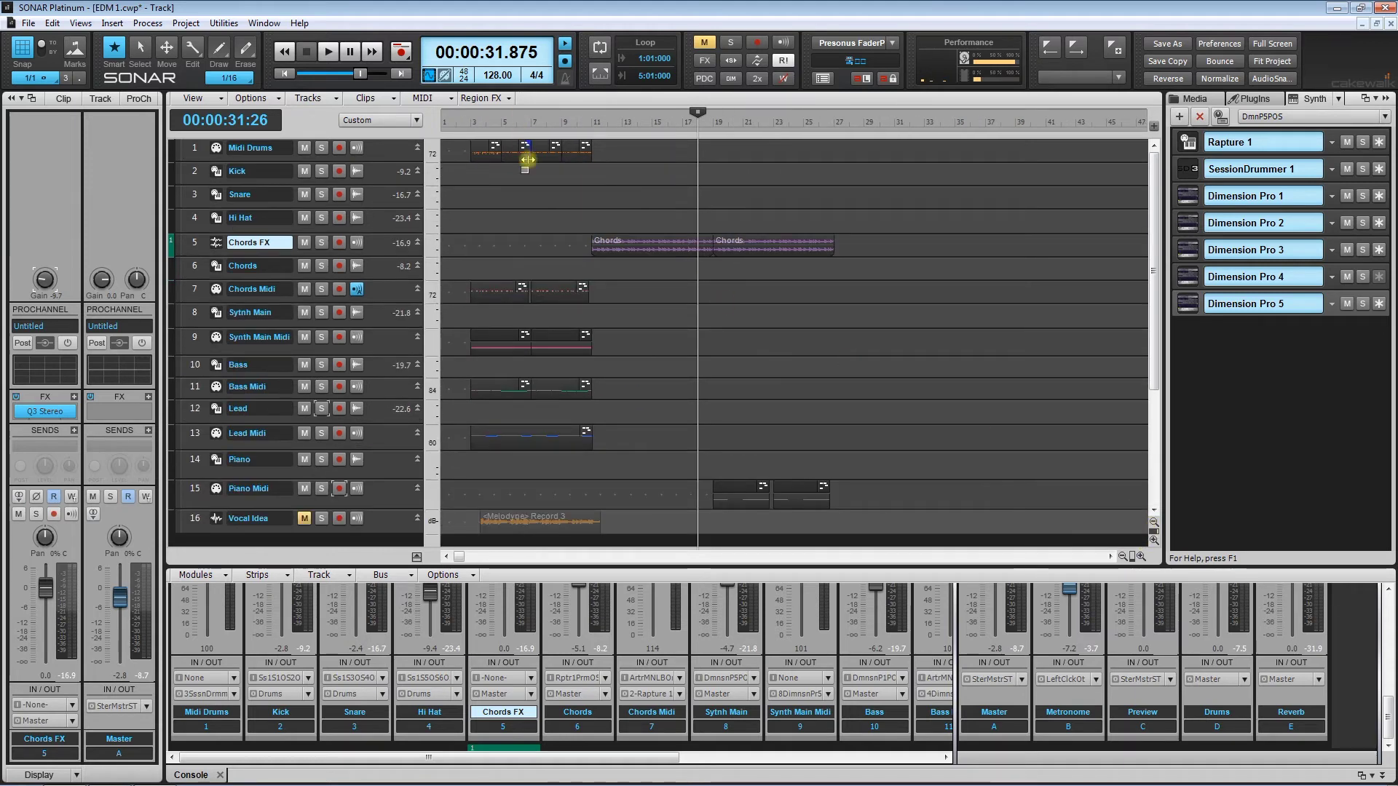
pyautogui.click(598, 216)
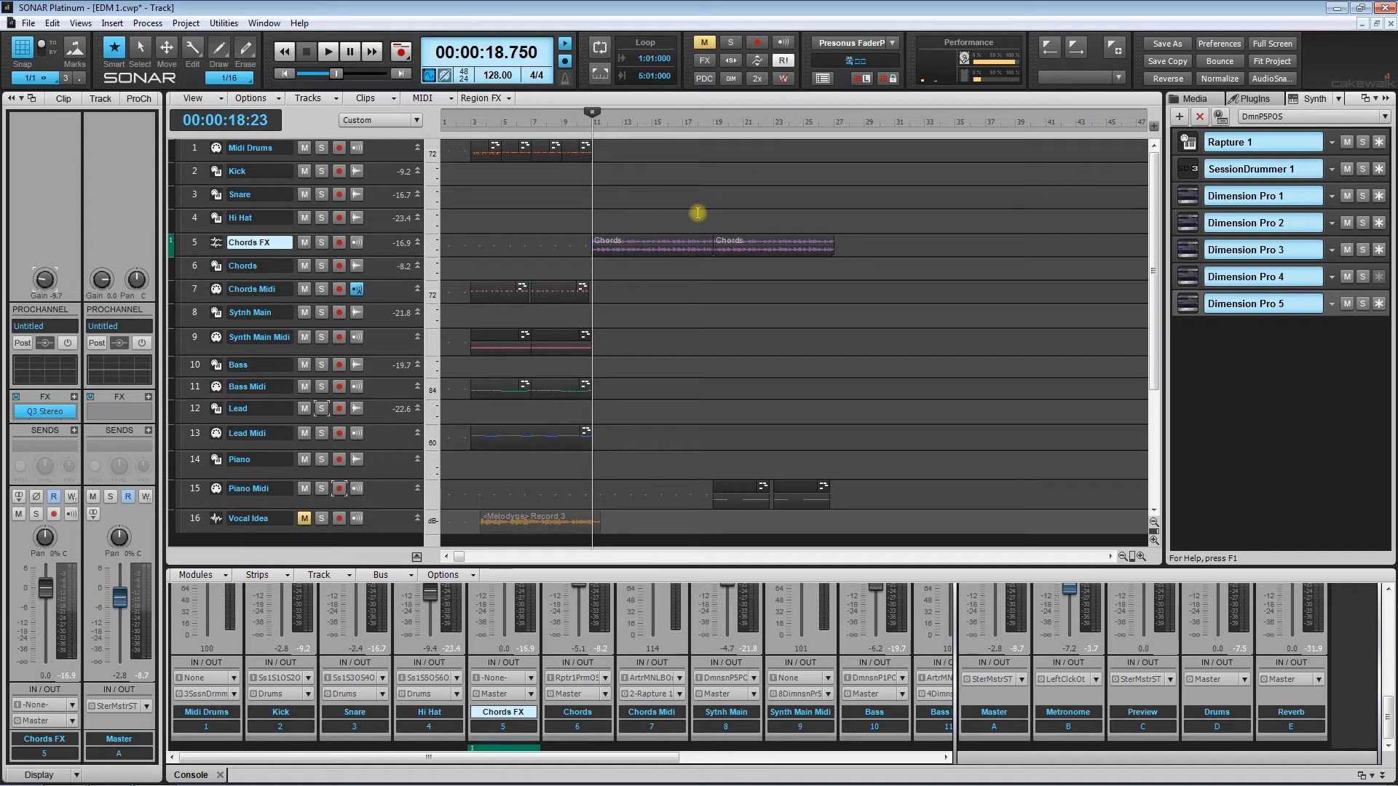
pyautogui.click(708, 217)
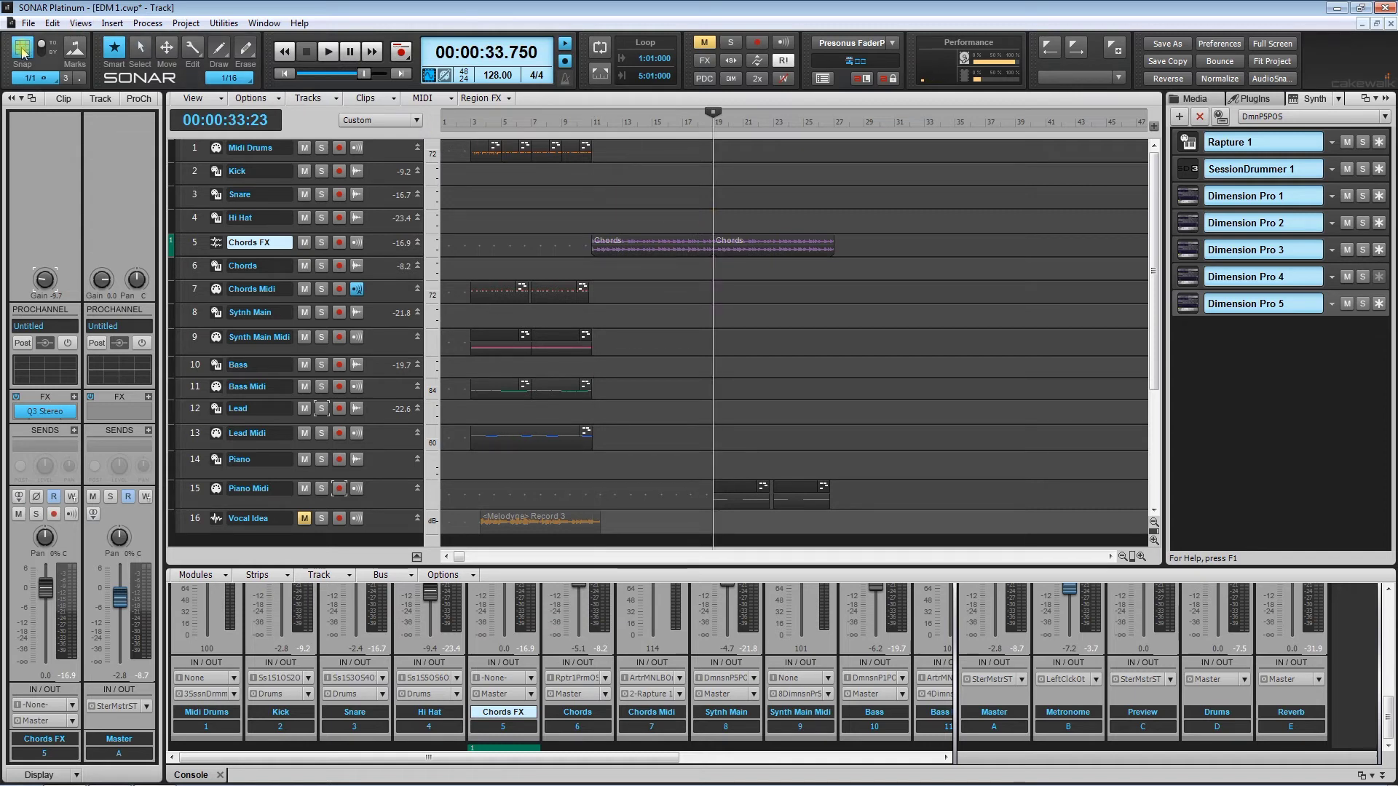
pyautogui.click(21, 49)
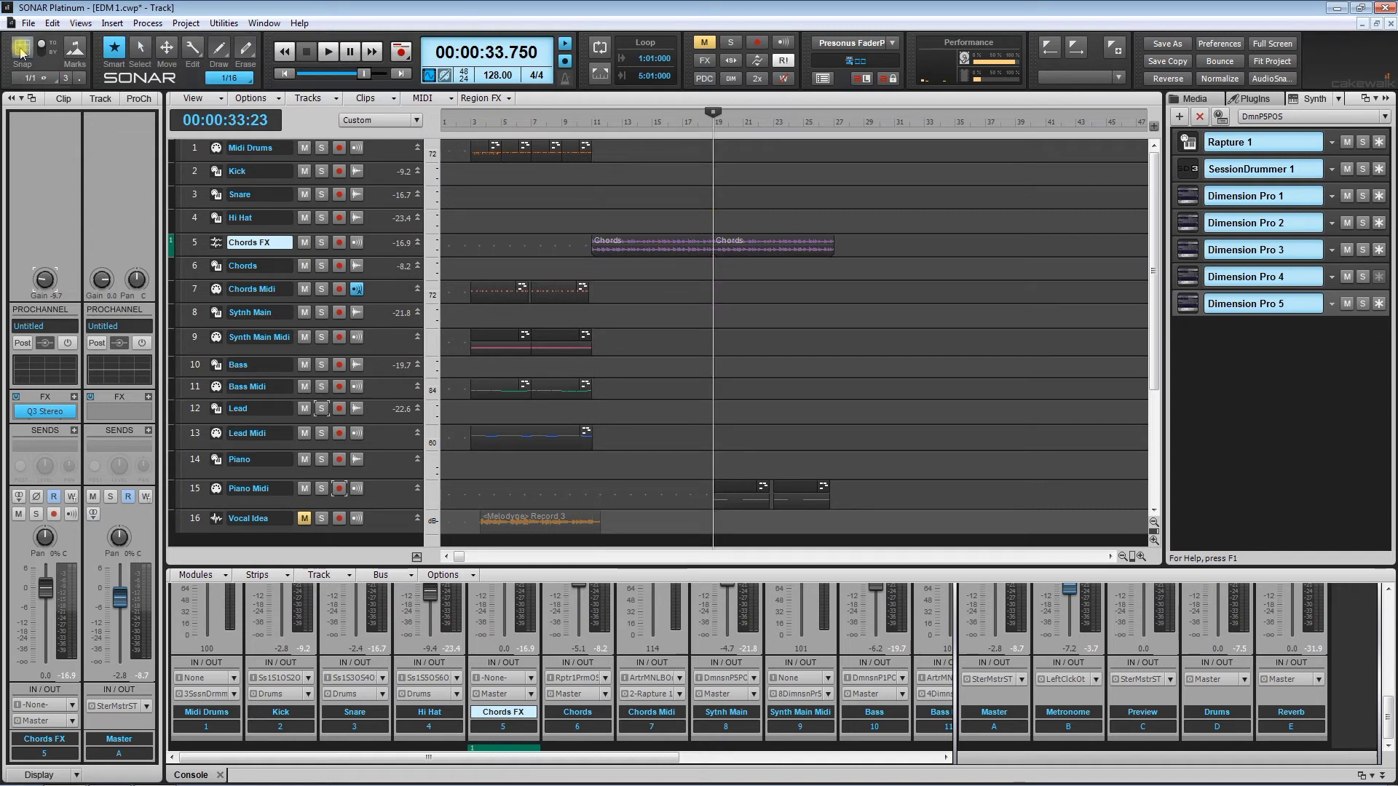
pyautogui.press('space')
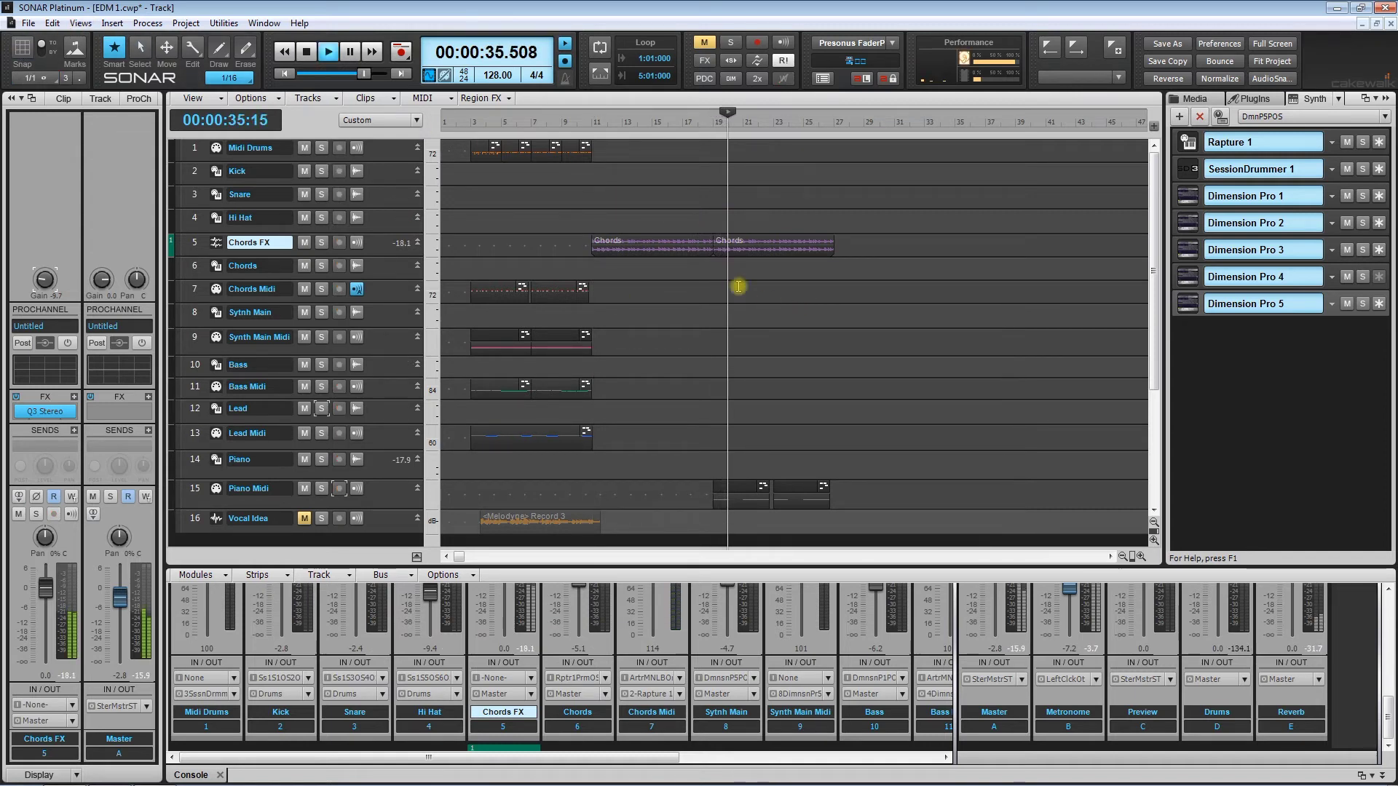
pyautogui.press('space')
# - Open the Midi Drums clip in the Piano Roll and play back from measure 10 into the empty measures past 11
pyautogui.doubleClick(508, 147)
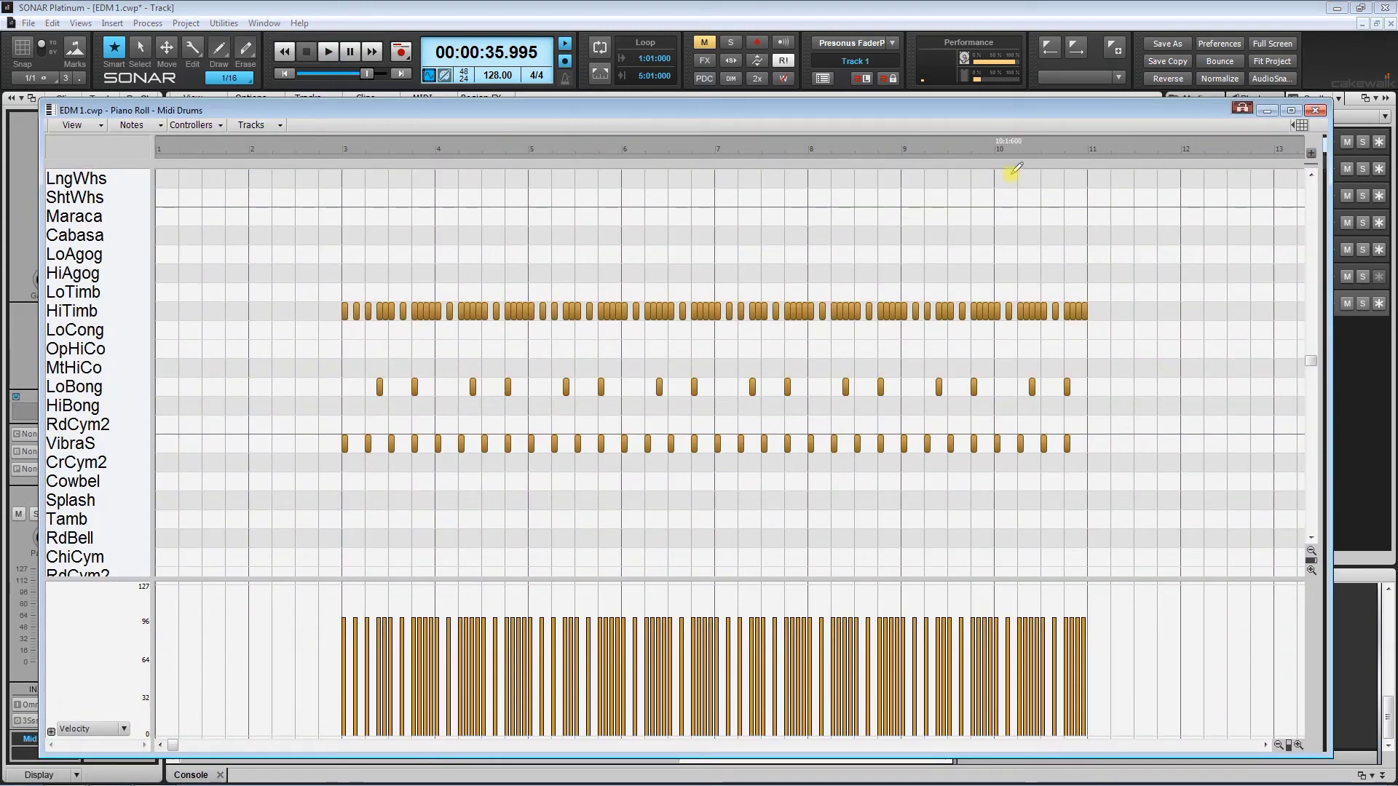
pyautogui.click(995, 155)
pyautogui.press('space')
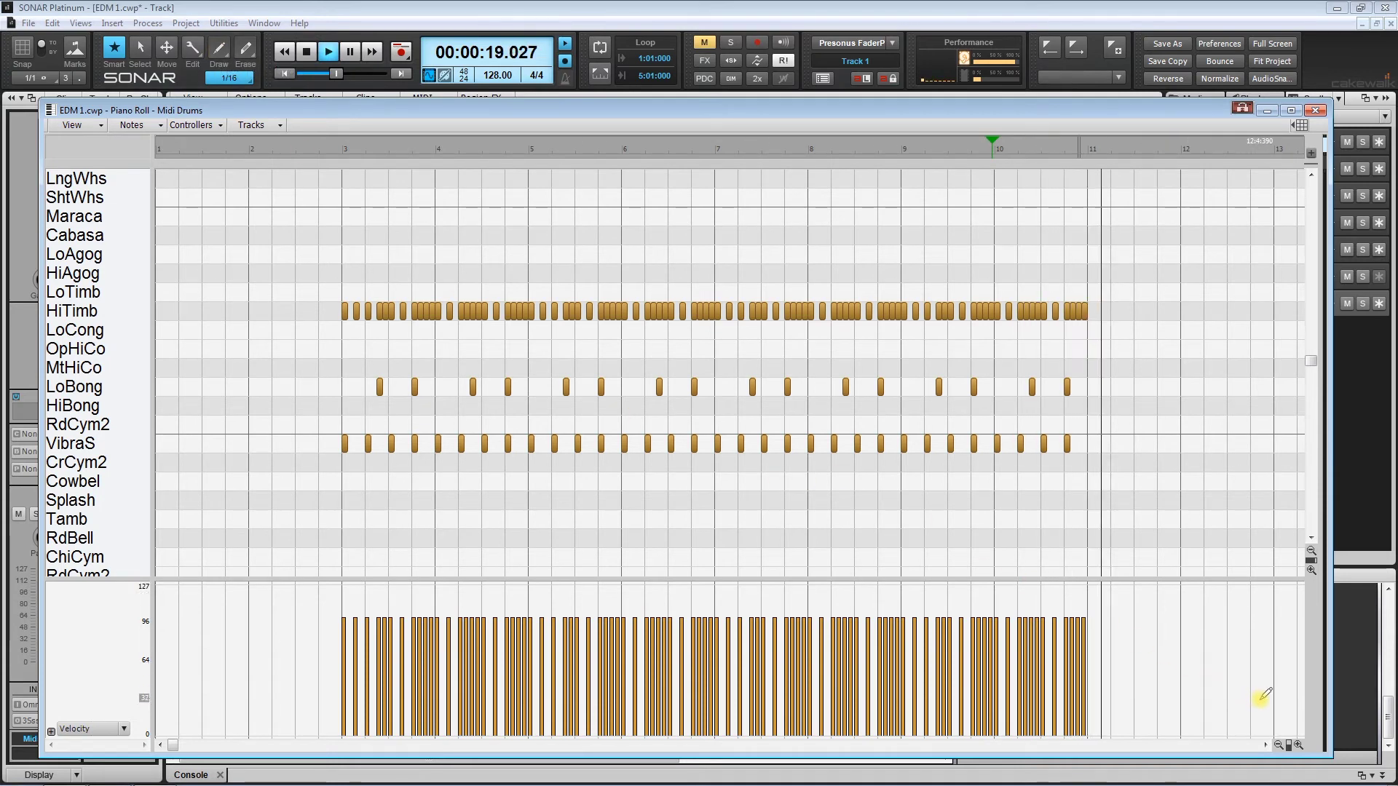
pyautogui.click(1264, 745)
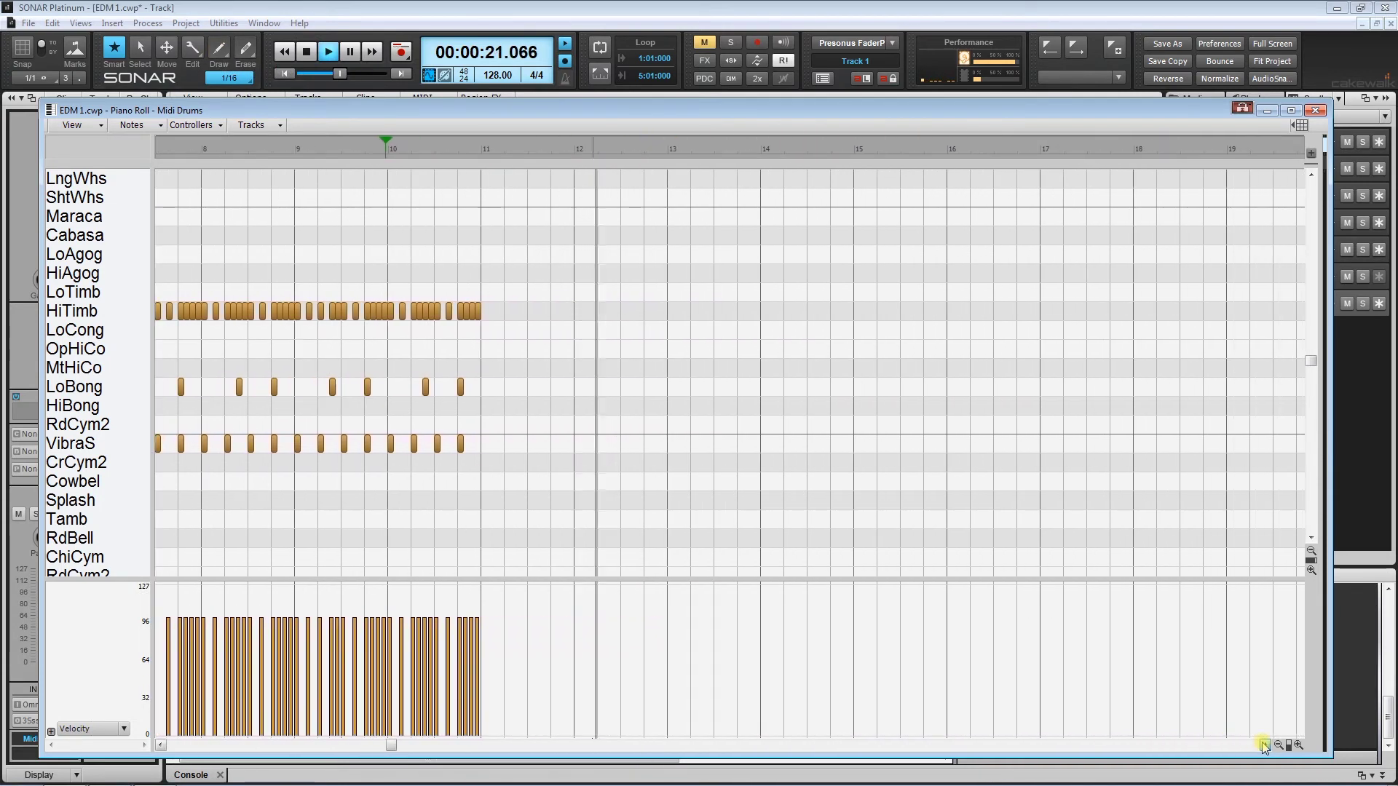
pyautogui.press('space')
# - Activate the Draw tool and turn snap on with a resolution of 1/8
pyautogui.click(220, 49)
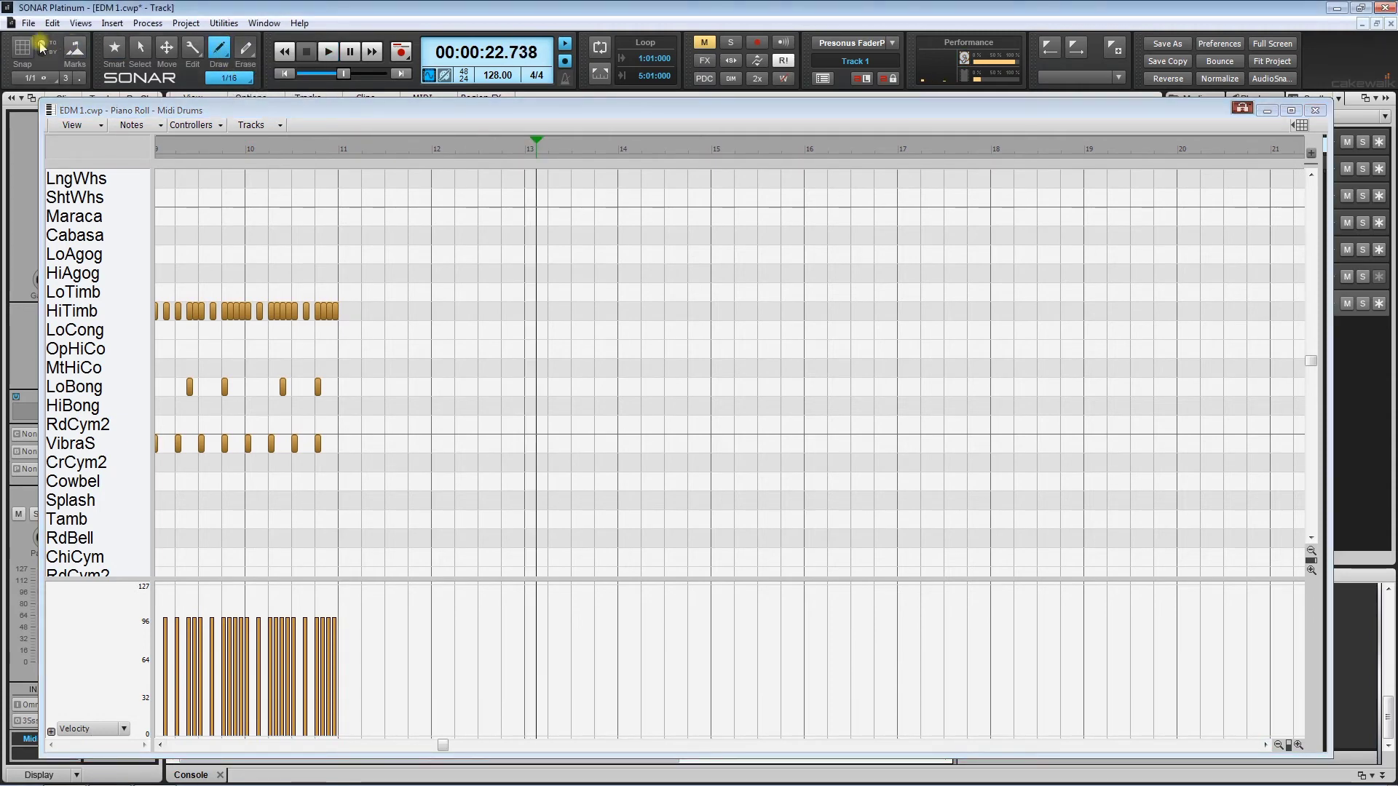
pyautogui.click(30, 79)
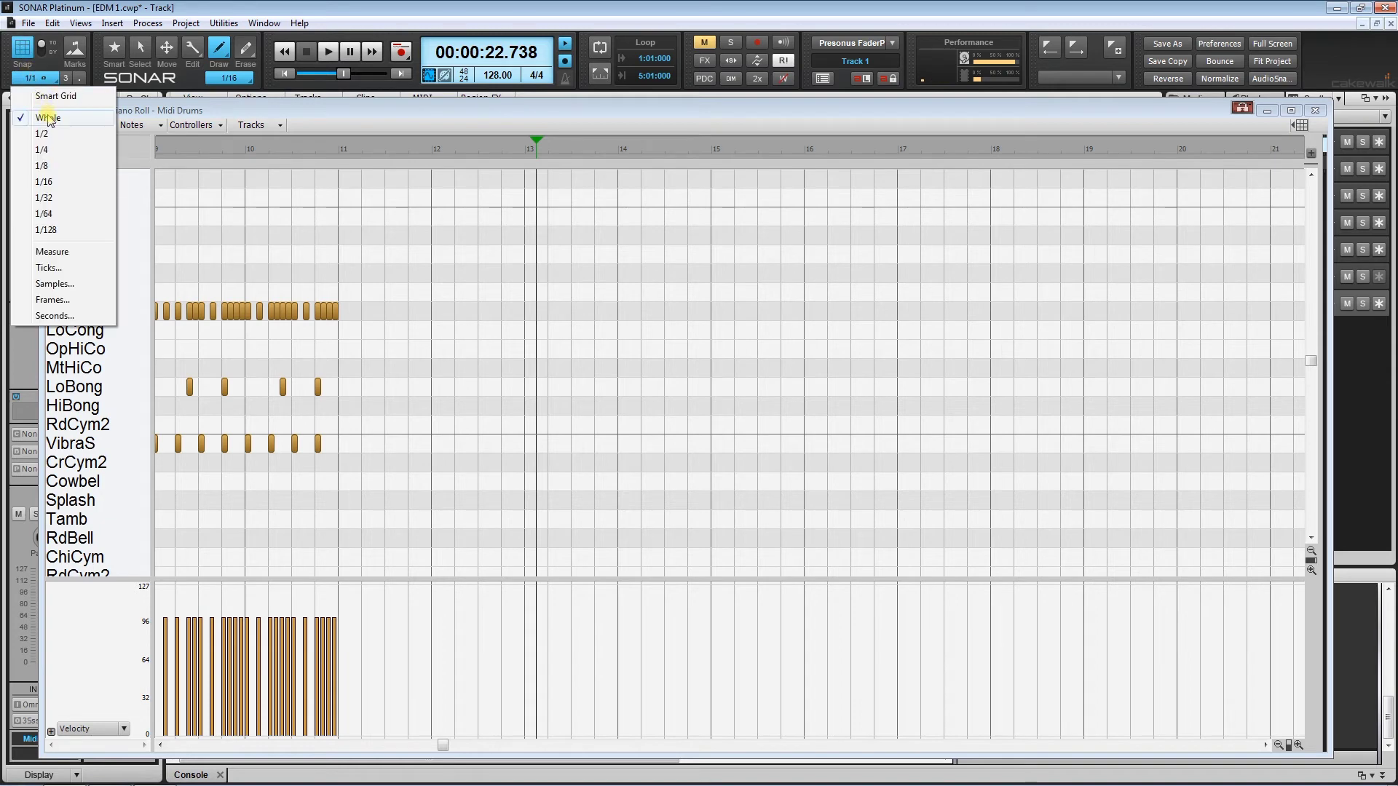
pyautogui.click(41, 166)
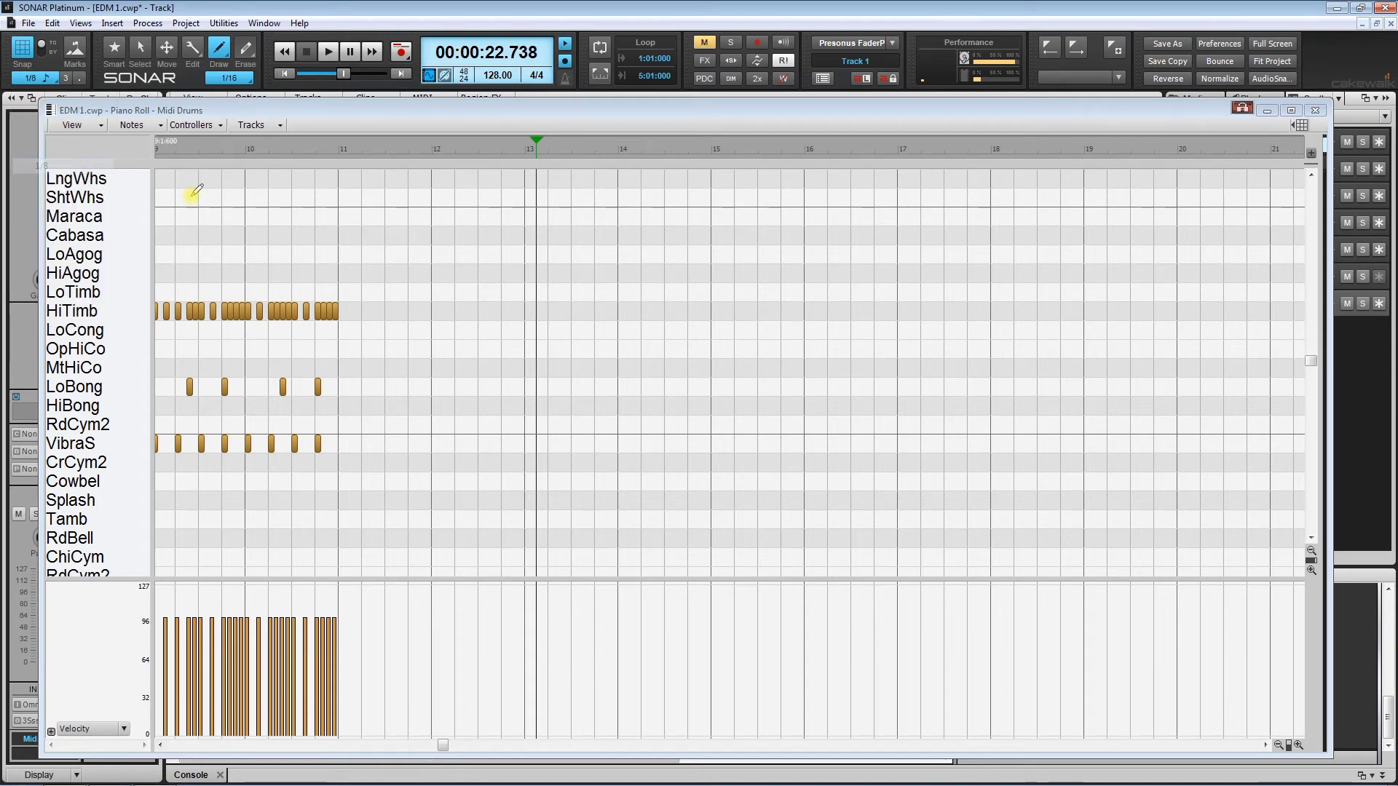
# - Play on from measure 13 and draw a snare note in the LoBong row at measure 19, beat 2
pyautogui.click(524, 151)
pyautogui.press('space')
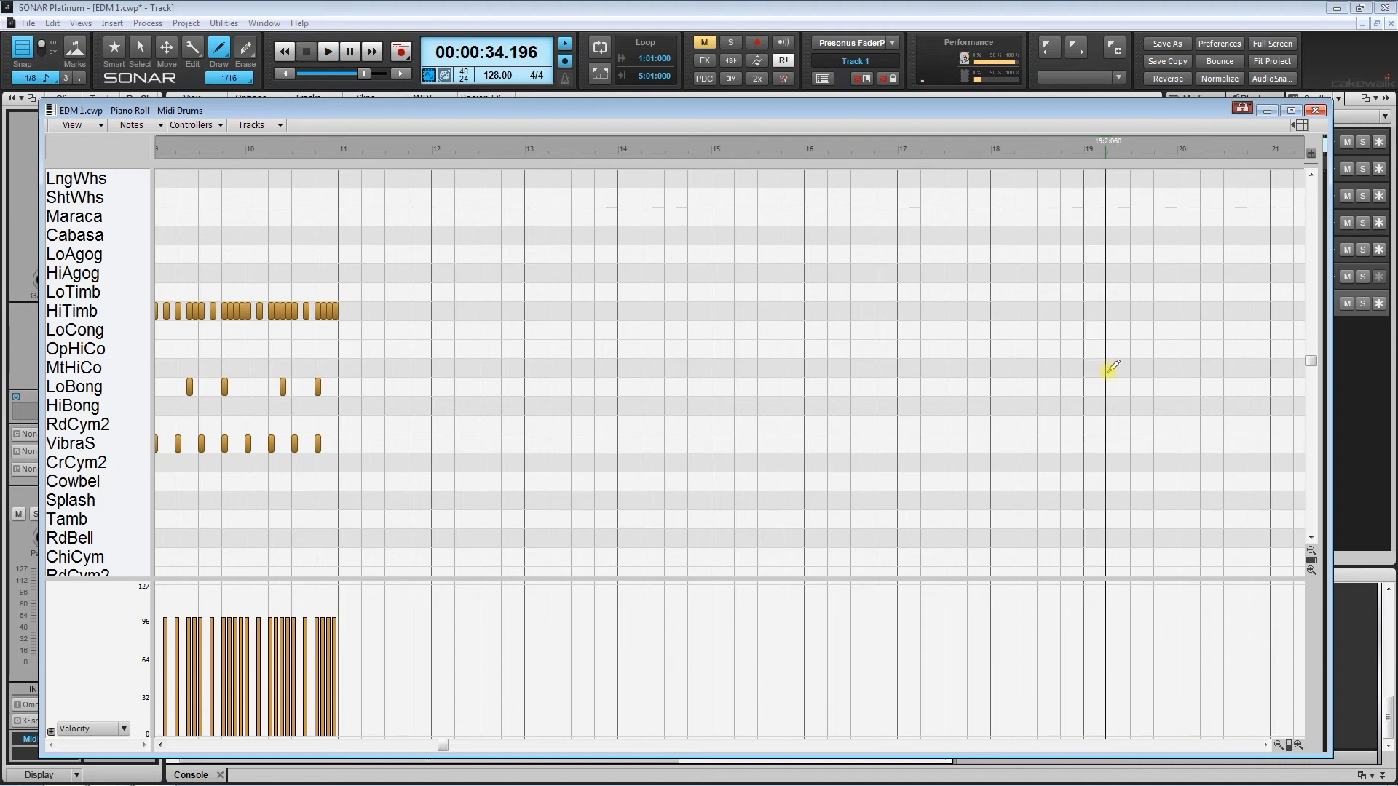
pyautogui.click(1107, 382)
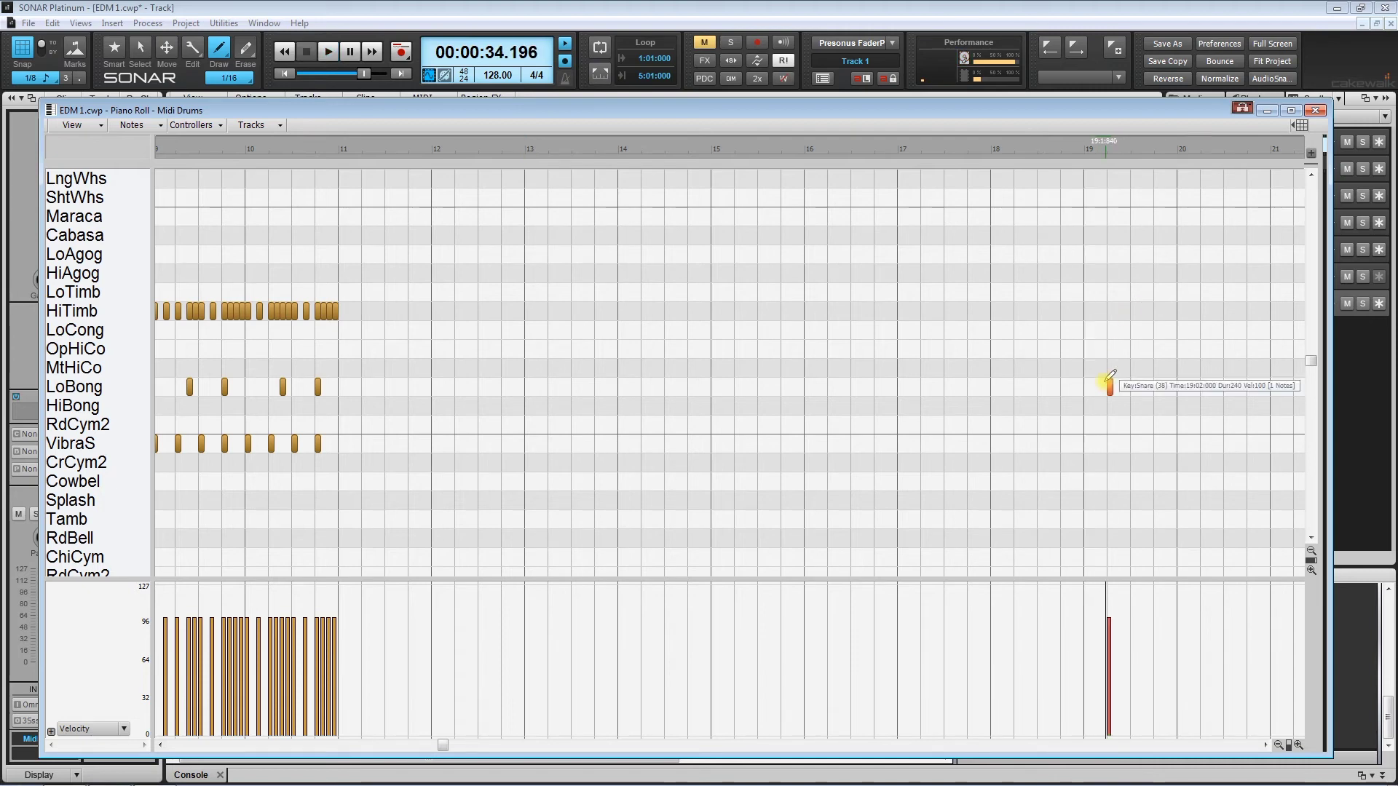
# - Playing back from measure 17, draw LoBong snare notes at measure 19, beat 4, and on beats 2 and 4 of measures 20 to 22
pyautogui.click(1156, 386)
pyautogui.click(1289, 744)
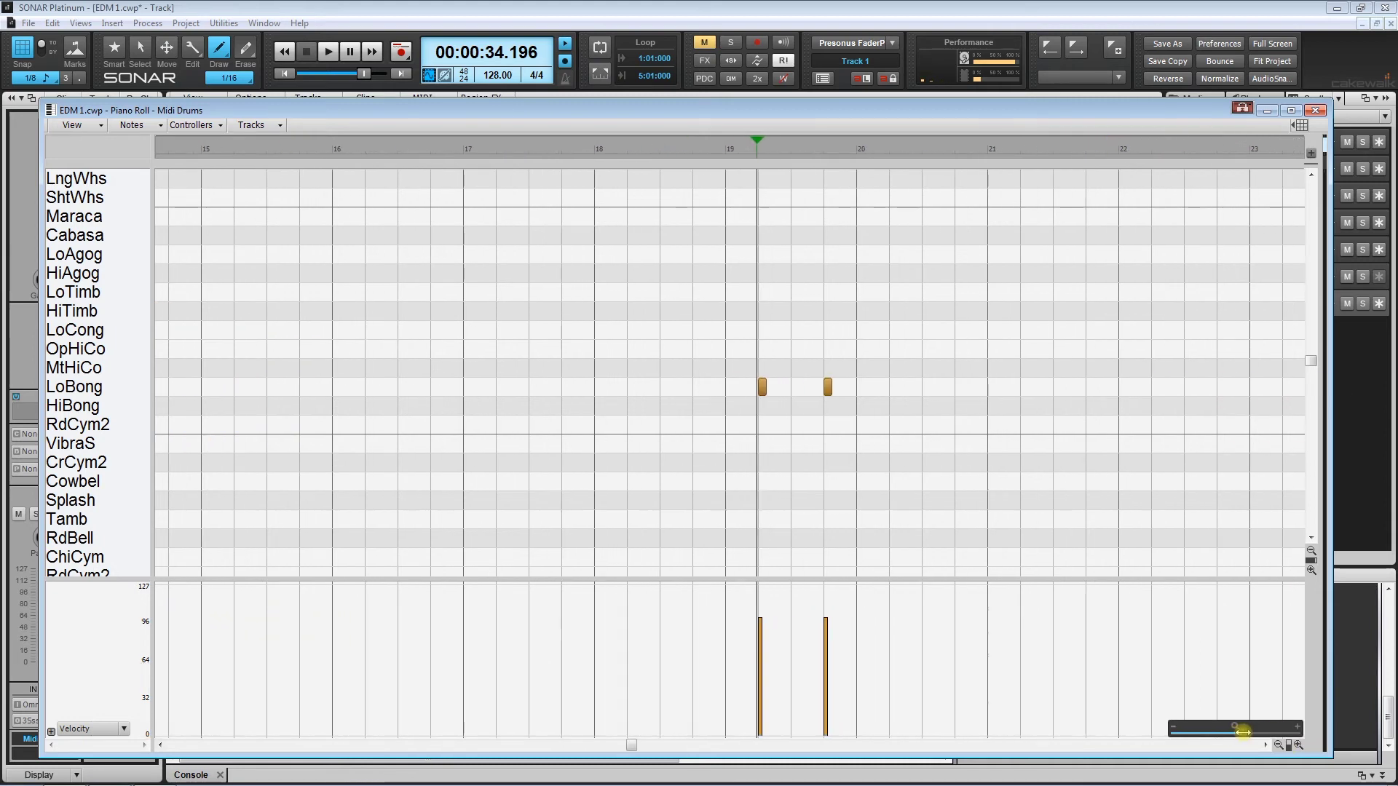
pyautogui.click(532, 135)
pyautogui.press('space')
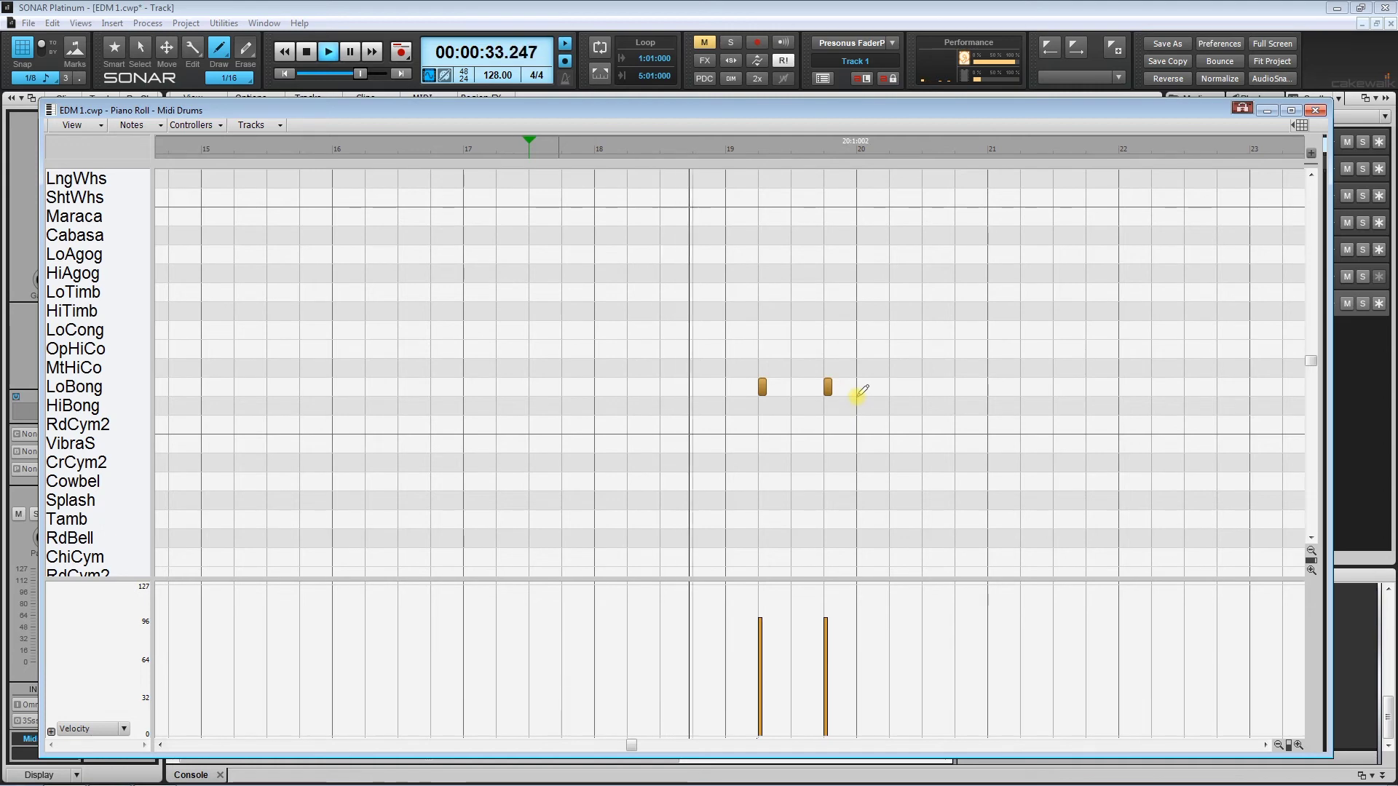
pyautogui.click(902, 386)
pyautogui.click(959, 386)
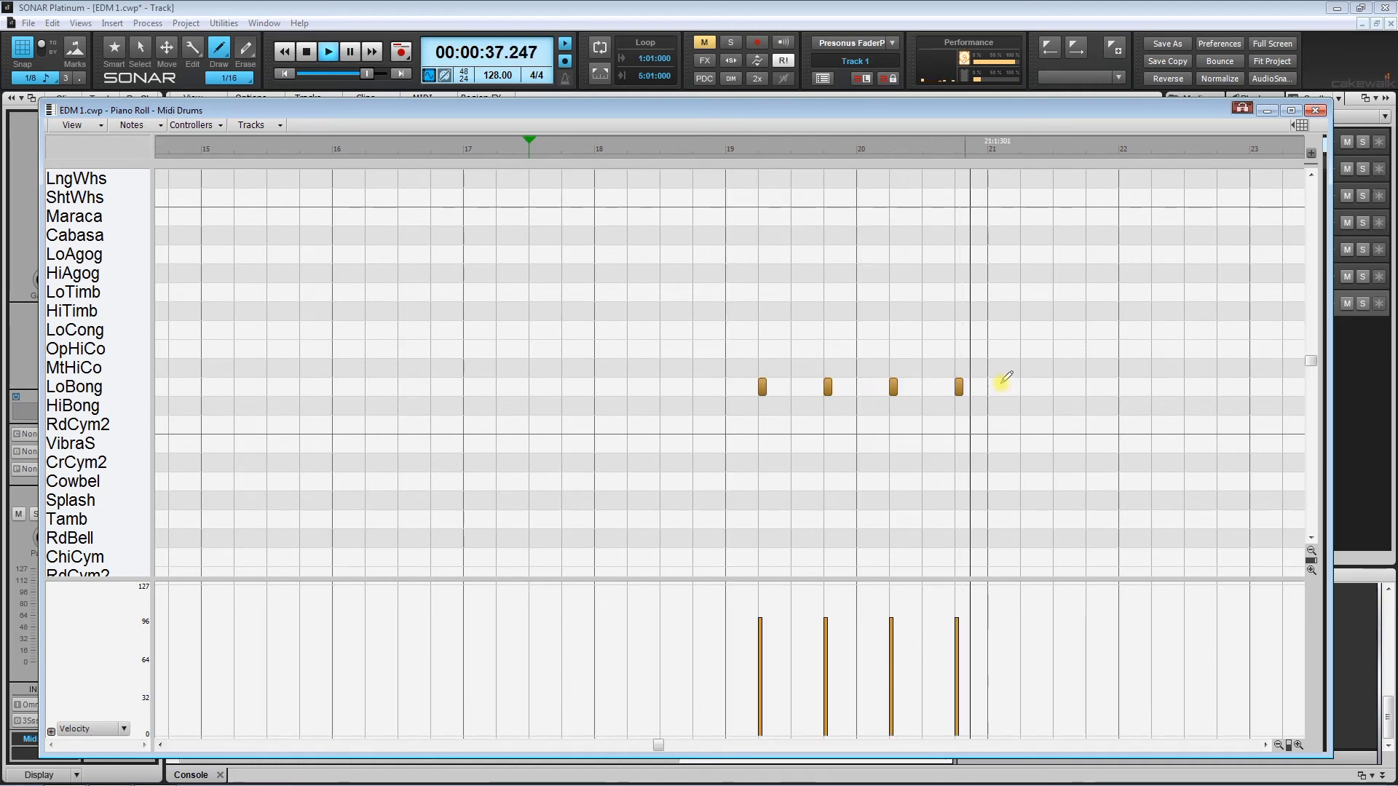
pyautogui.click(1025, 386)
pyautogui.click(1090, 386)
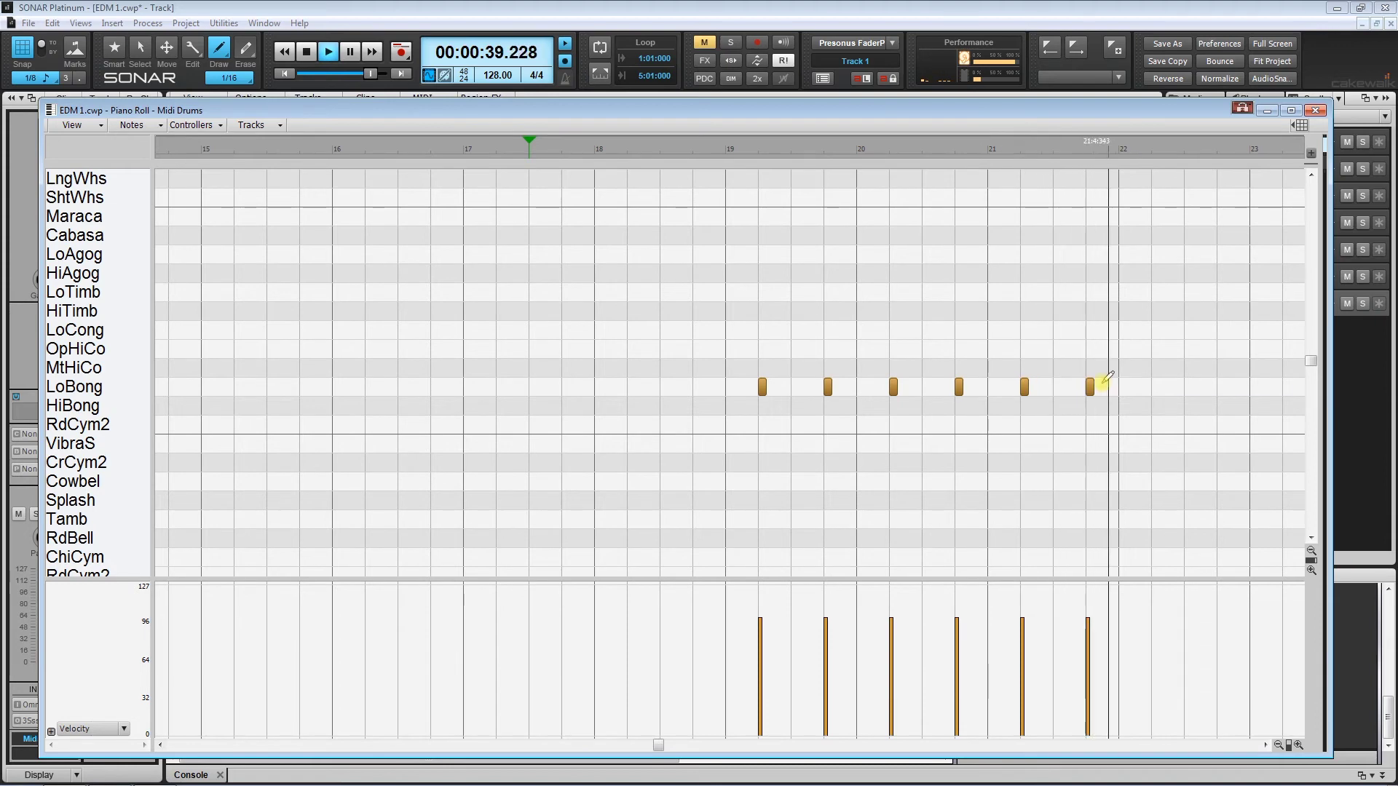
pyautogui.click(1155, 385)
pyautogui.click(1220, 386)
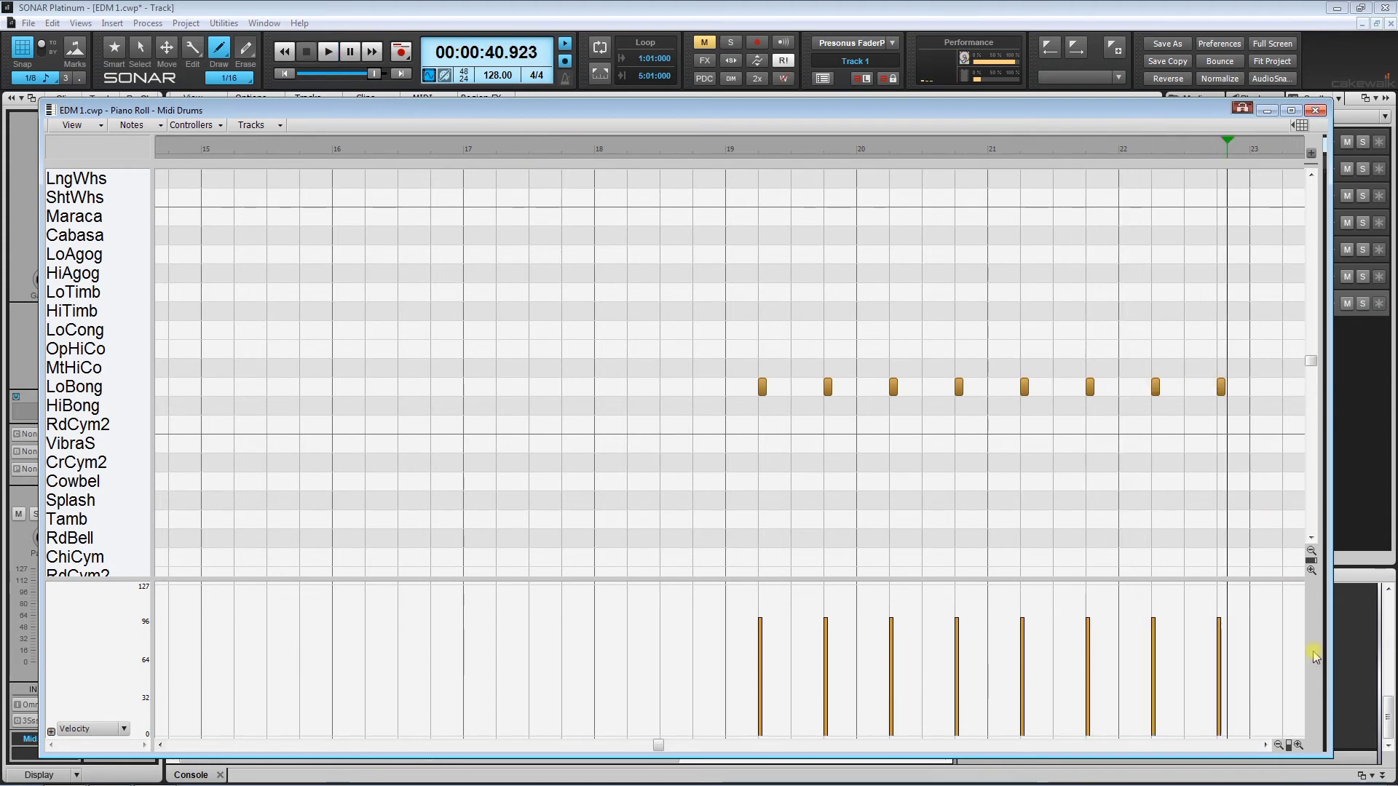
# - Copy the eight LoBong snare notes of measures 19 to 22 and paste them at measure 23, beat 2
pyautogui.moveTo(1288, 743); pyautogui.dragTo(1288, 746)
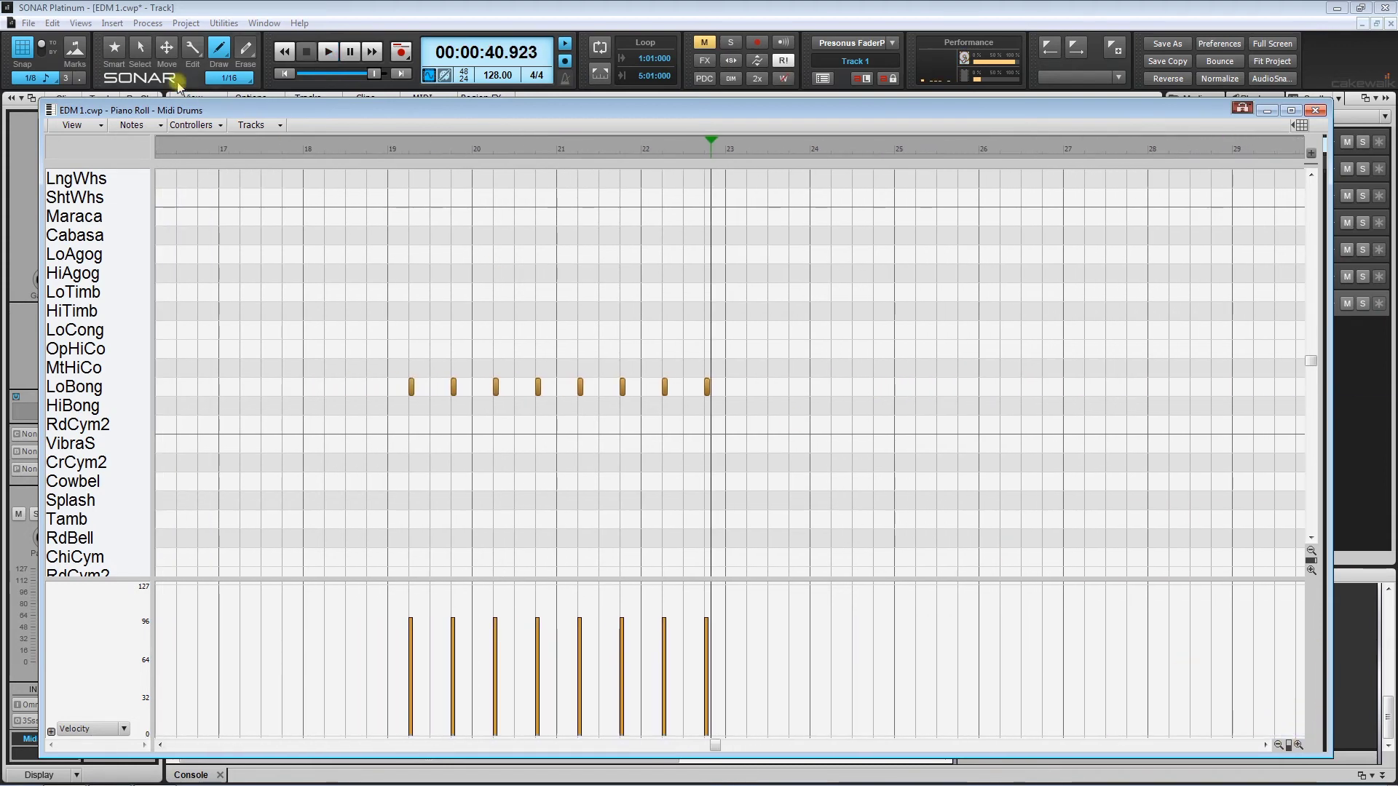
pyautogui.click(141, 49)
pyautogui.moveTo(386, 377); pyautogui.dragTo(778, 426)
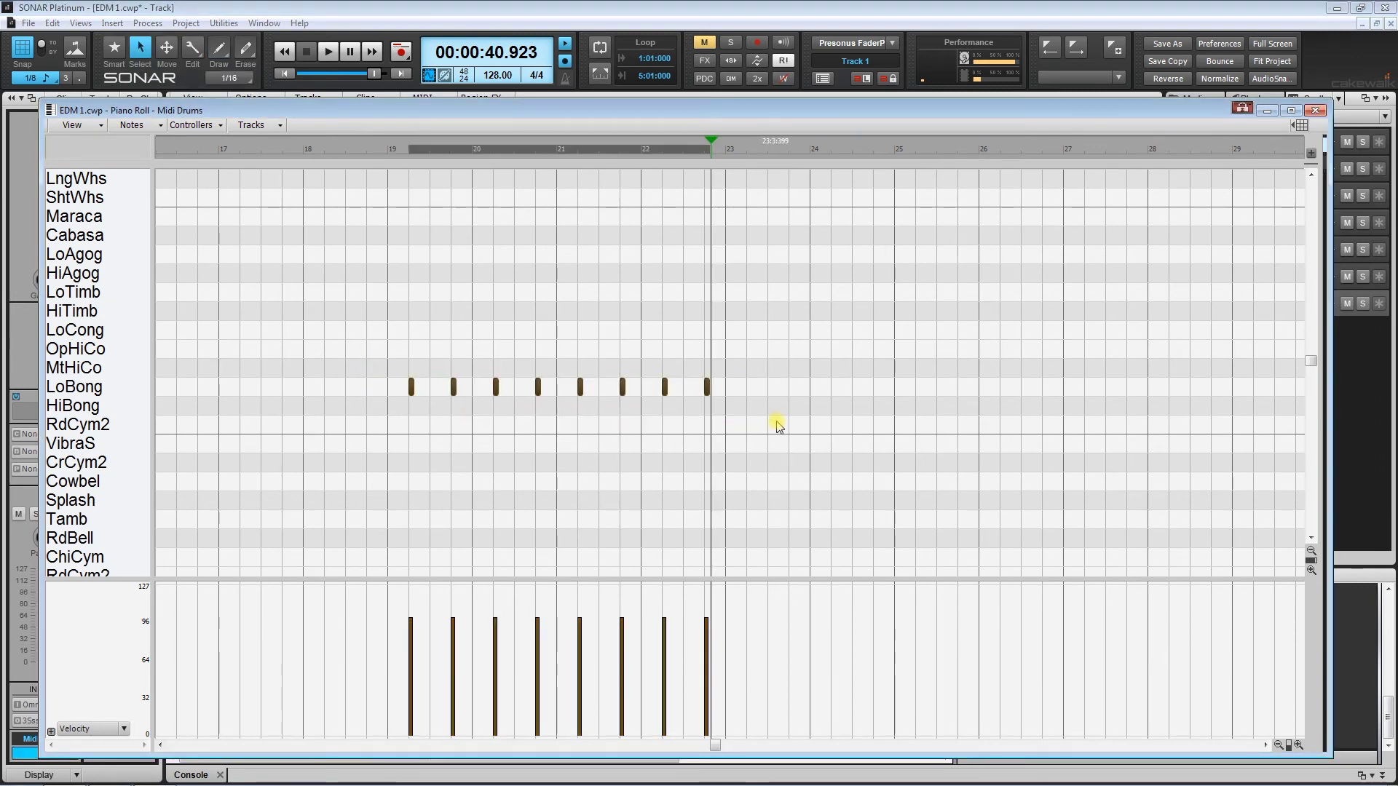
pyautogui.click(52, 24)
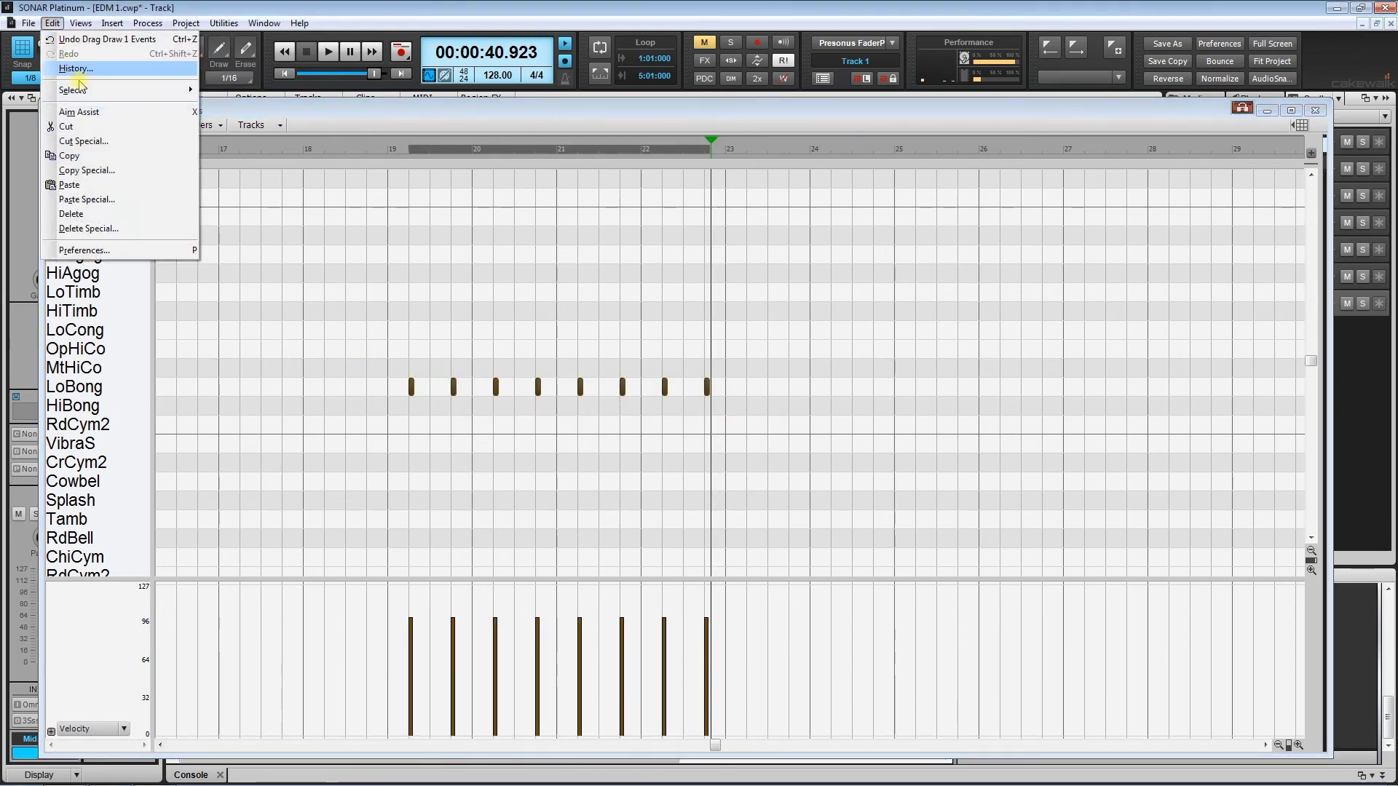
pyautogui.click(94, 156)
pyautogui.click(746, 153)
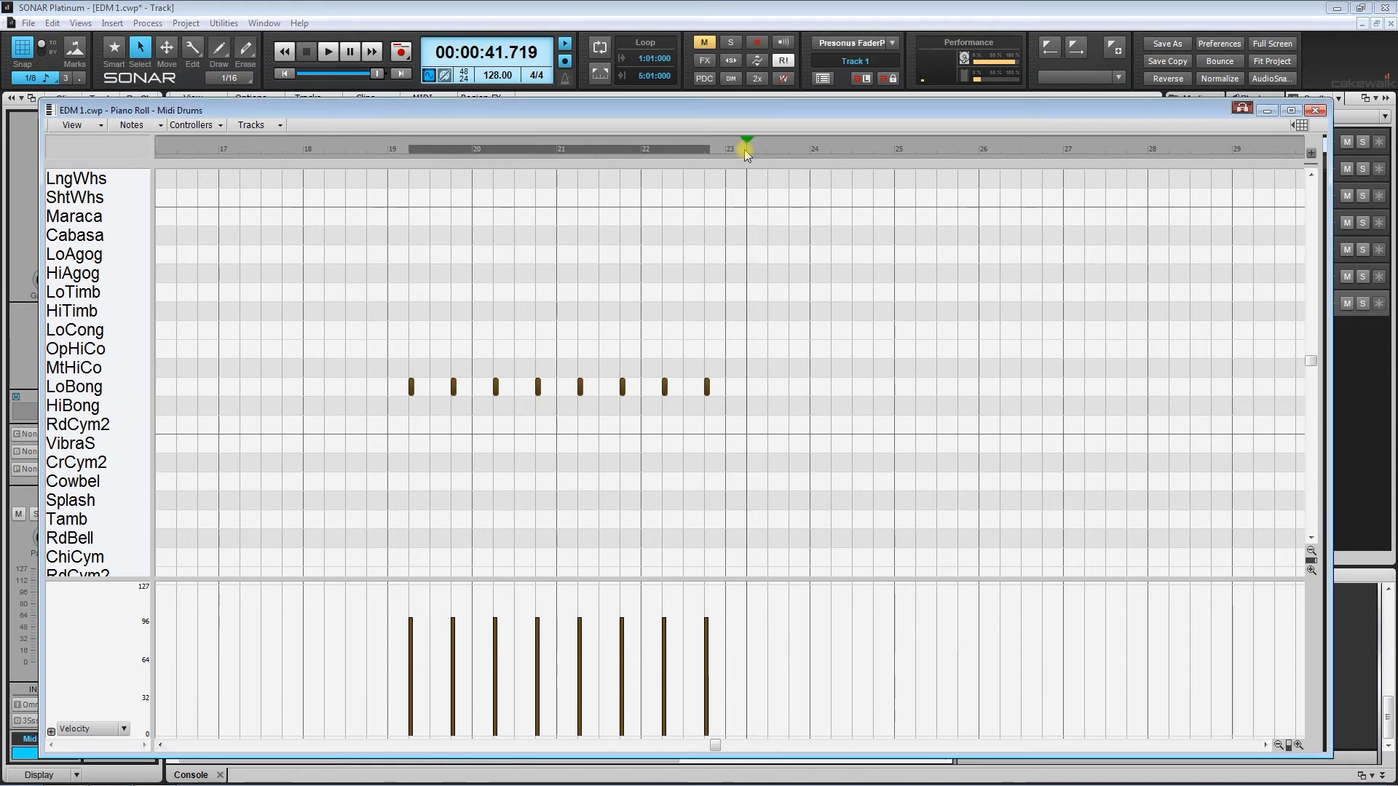
pyautogui.click(52, 23)
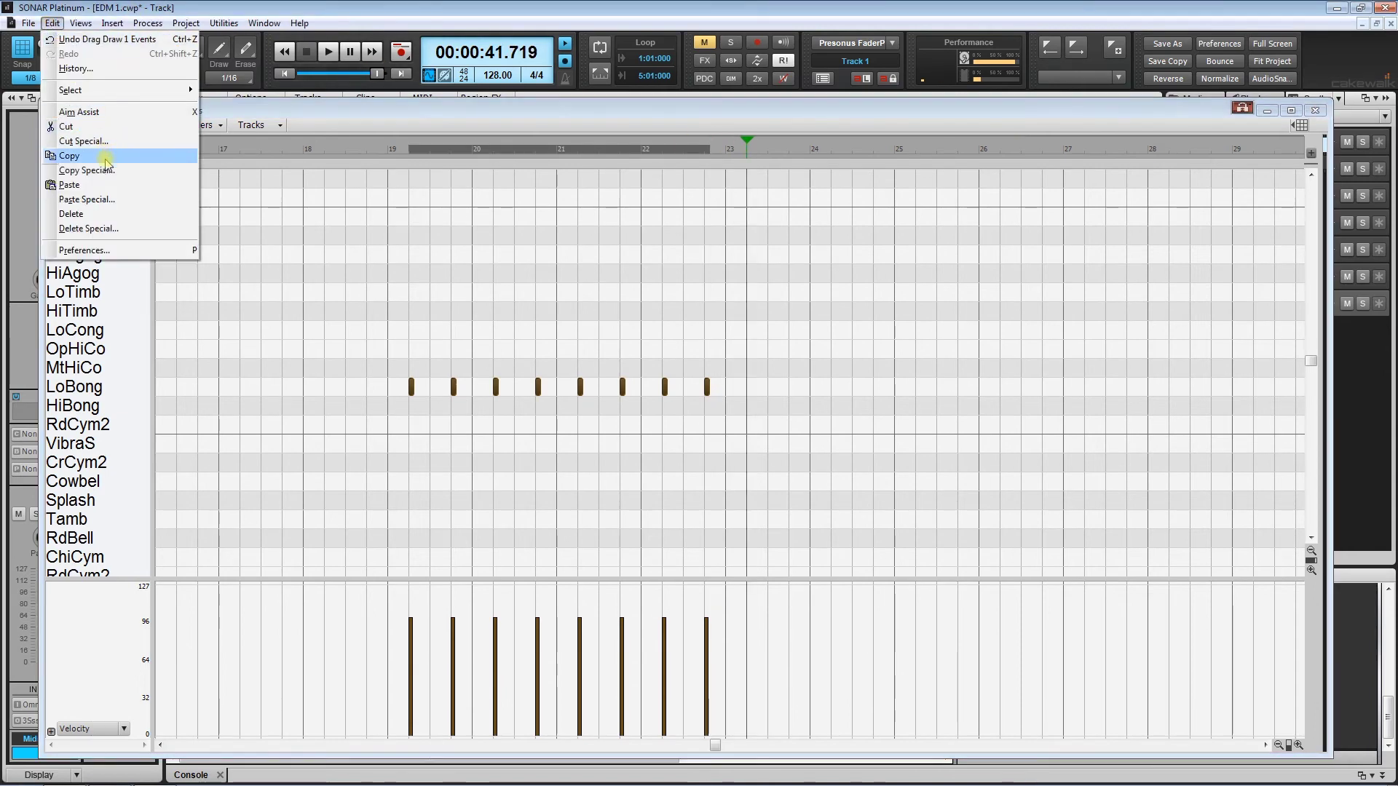
pyautogui.click(108, 189)
# - Play back the snare pattern from measure 17, beat 4, and close the Piano Roll
pyautogui.click(286, 147)
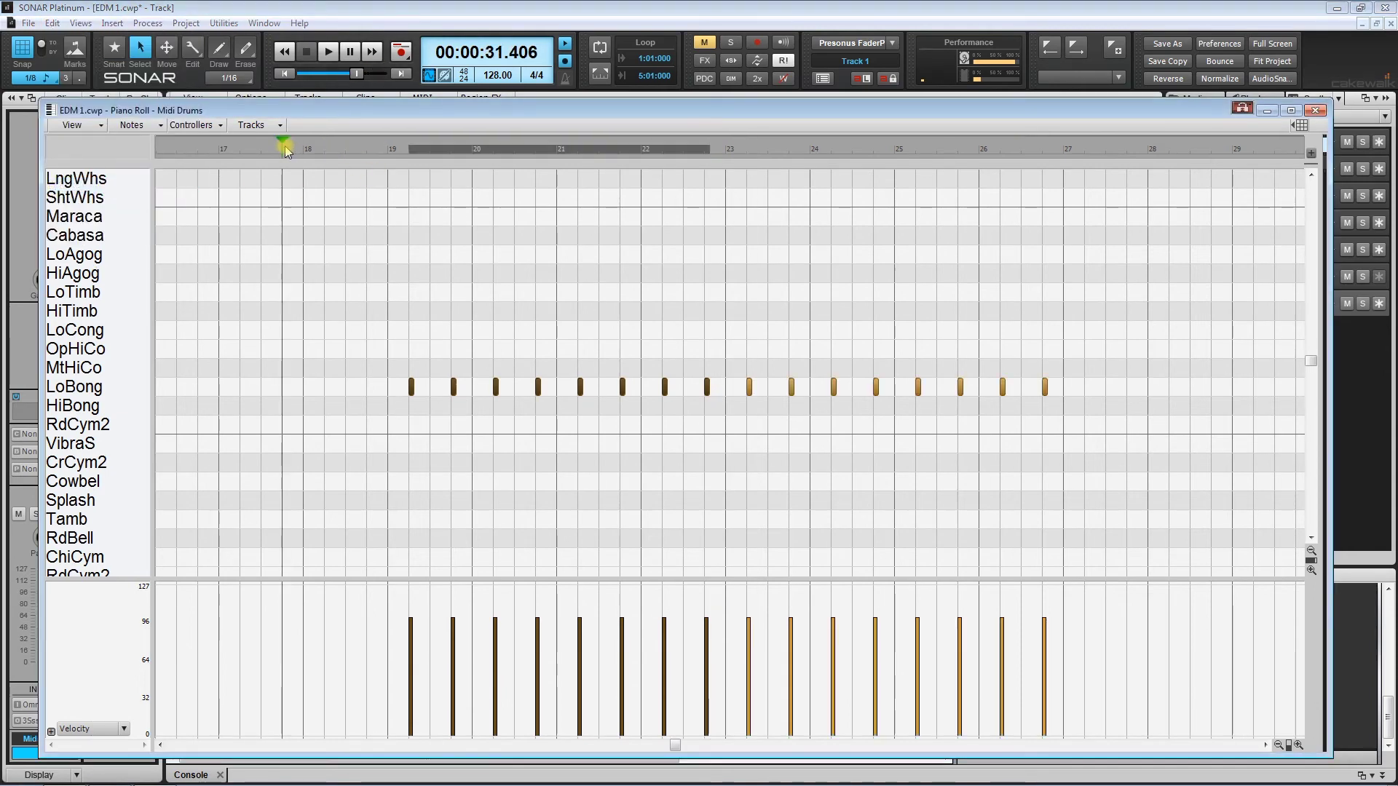
pyautogui.press('space')
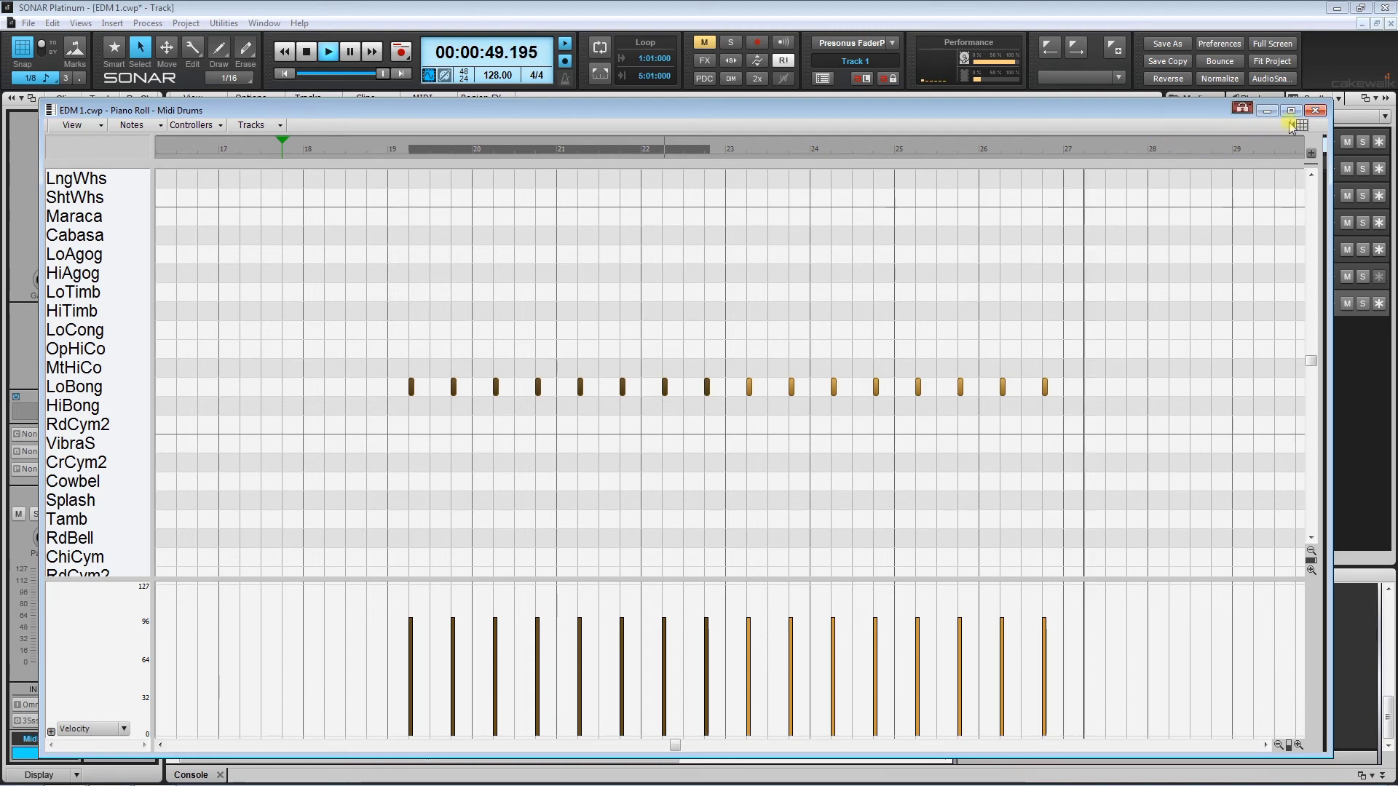
pyautogui.click(1315, 111)
pyautogui.press('space')
pyautogui.click(736, 382)
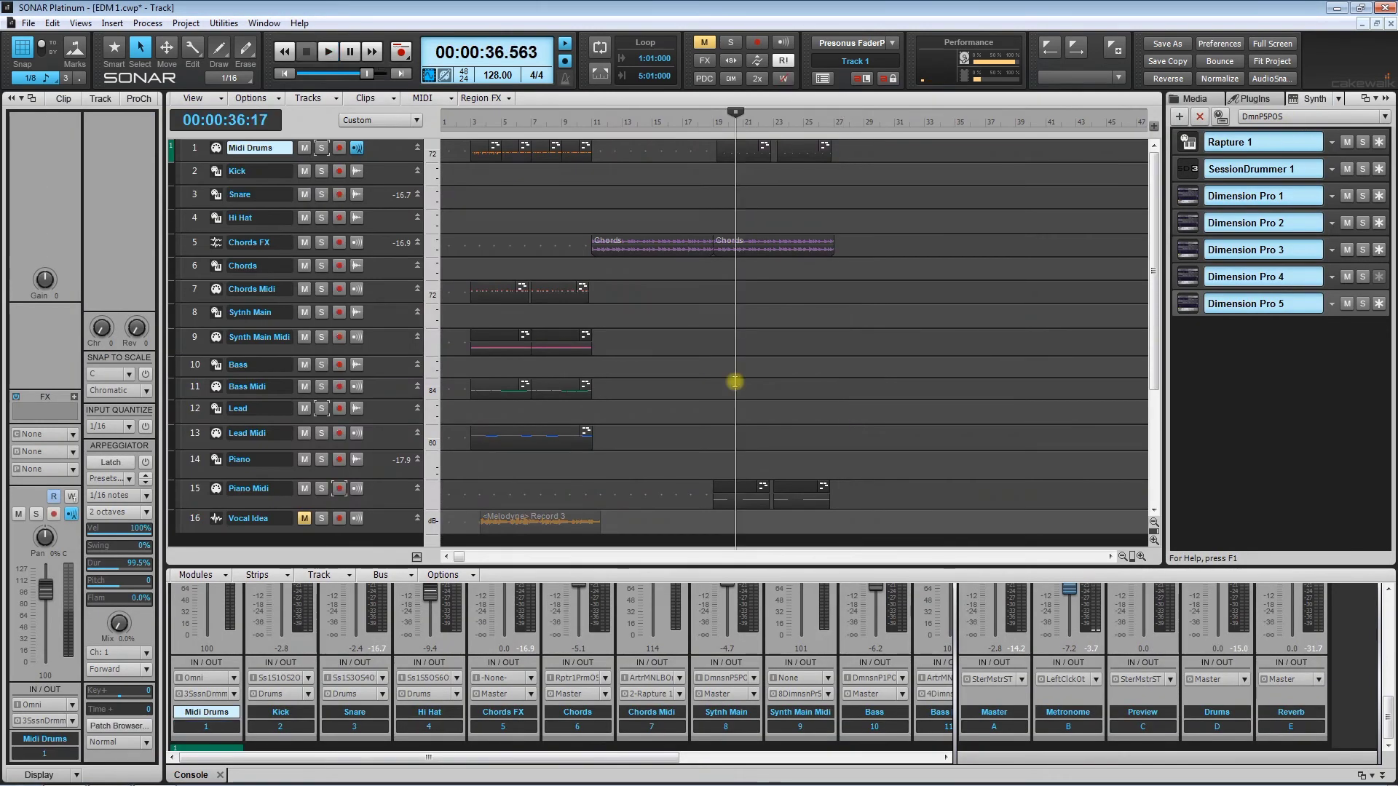
pyautogui.click(708, 329)
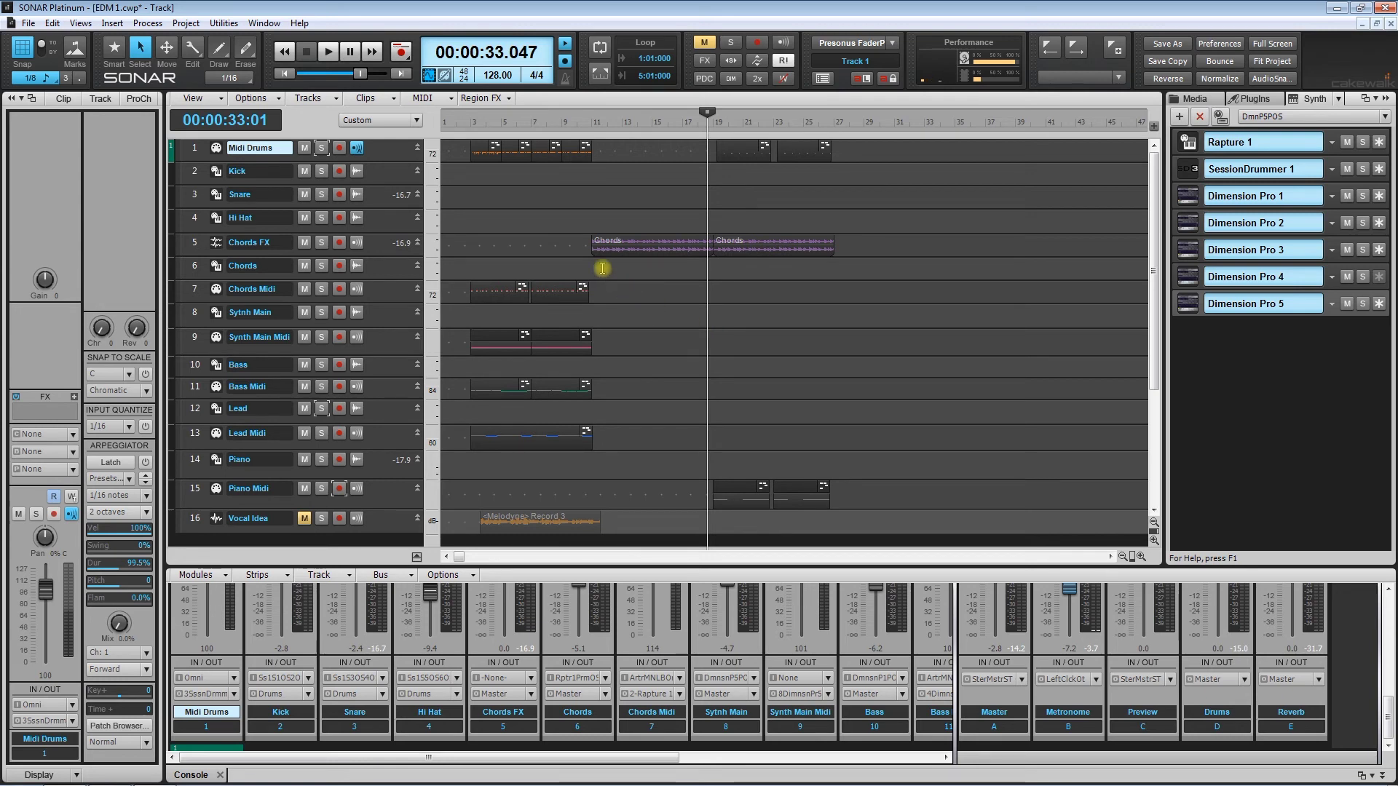
pyautogui.click(472, 246)
pyautogui.moveTo(611, 196); pyautogui.dragTo(810, 271)
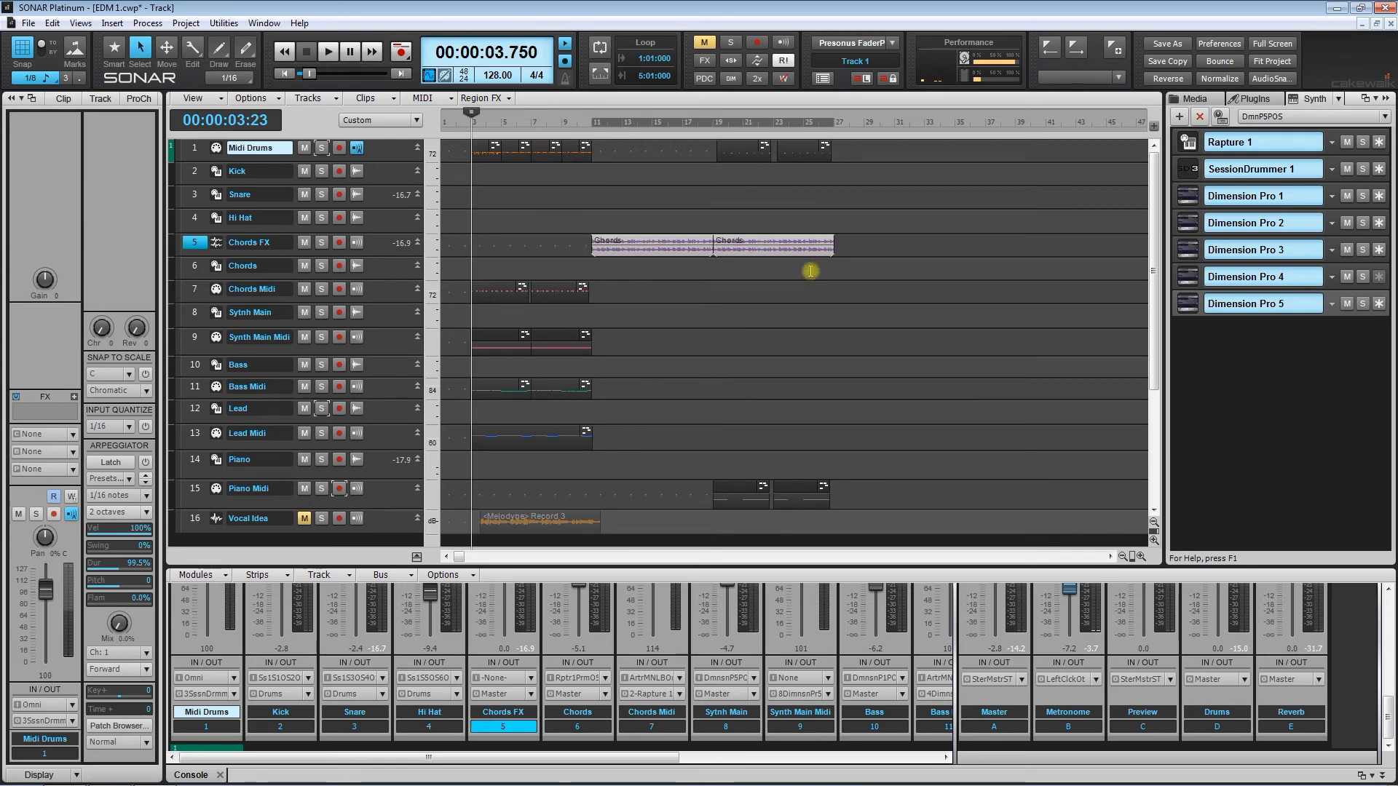
pyautogui.click(710, 426)
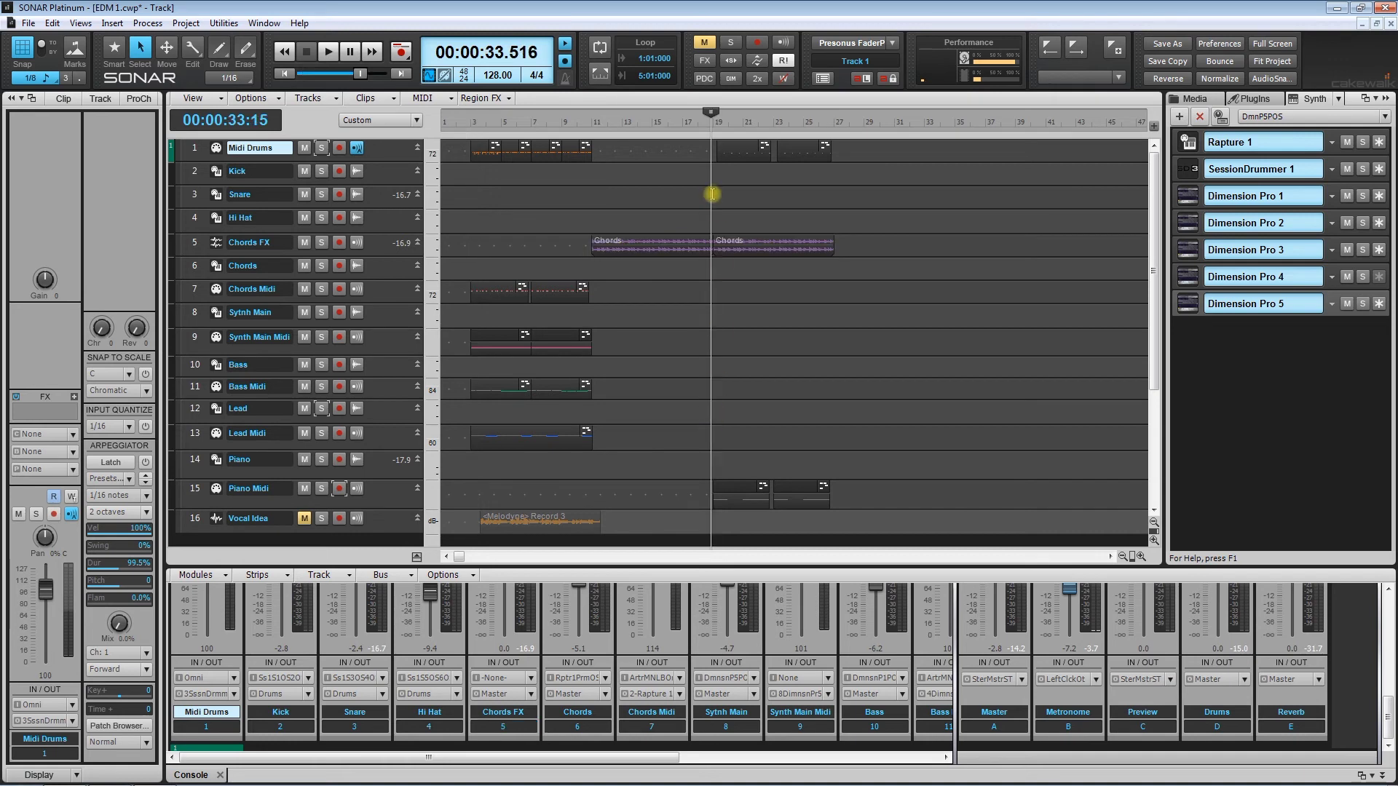
pyautogui.click(479, 187)
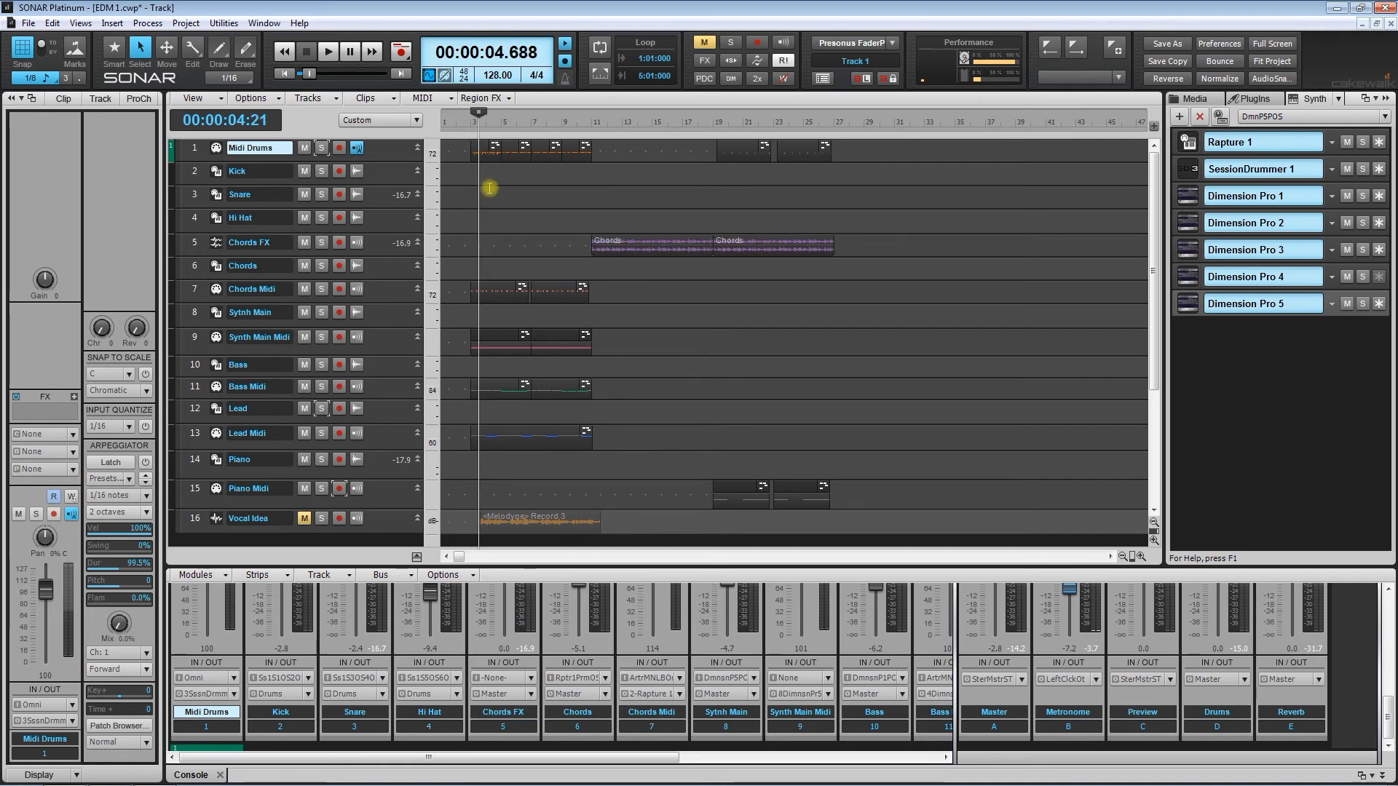
# - Play back the arrangement from measure 2 through the transition into the filtered chords at measure 11
pyautogui.click(465, 197)
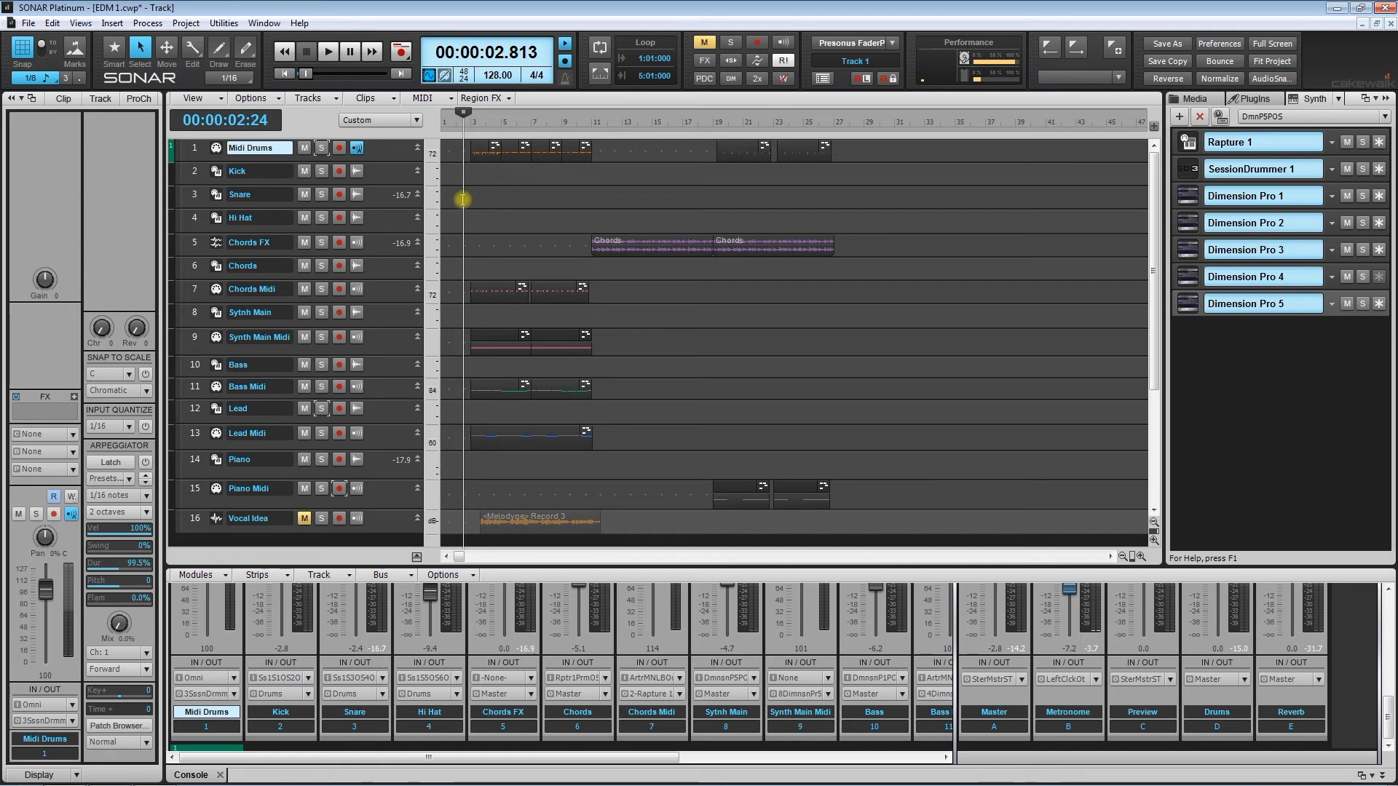
pyautogui.press('space')
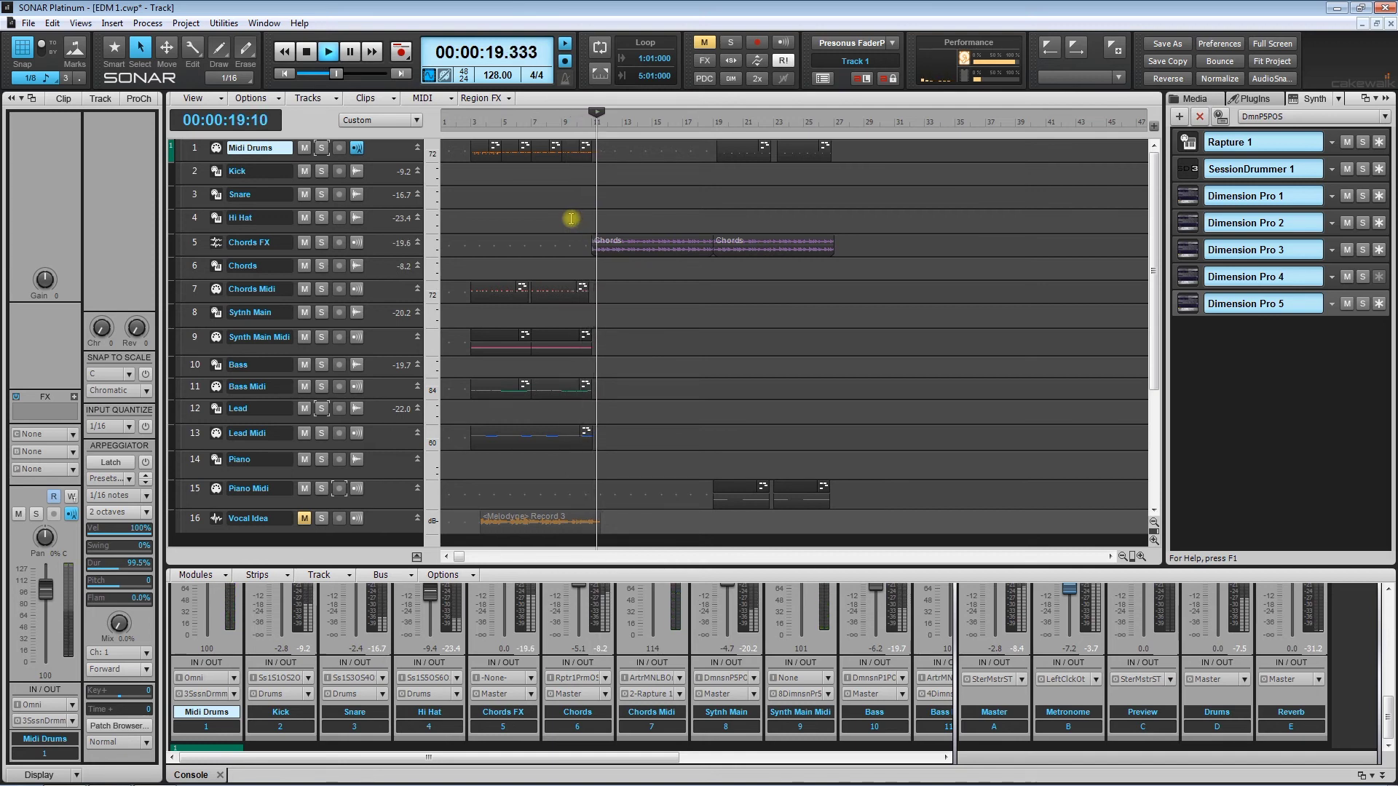
pyautogui.press('space')
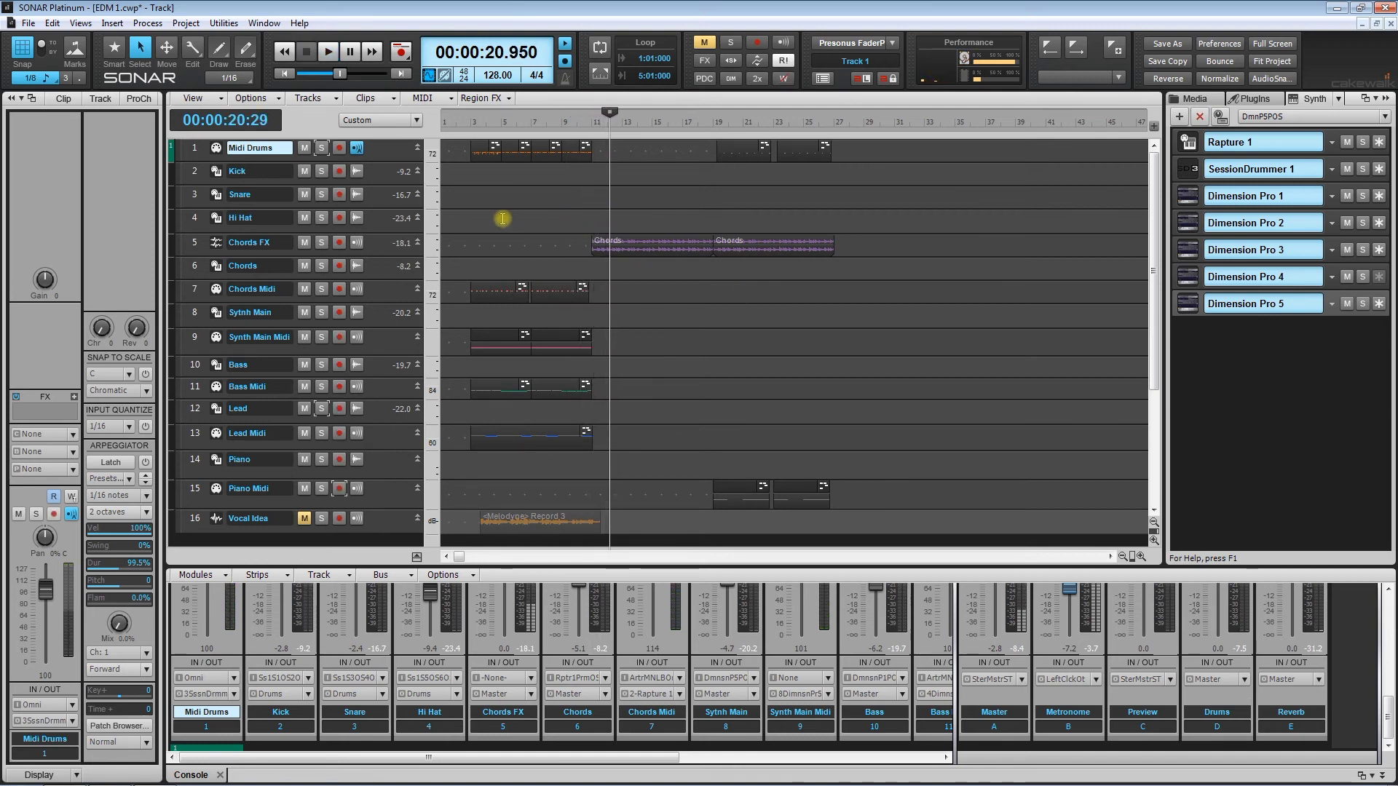
# - Place the playhead at measure 3, collapse the browser and enlarge the tracks in both directions
pyautogui.click(472, 240)
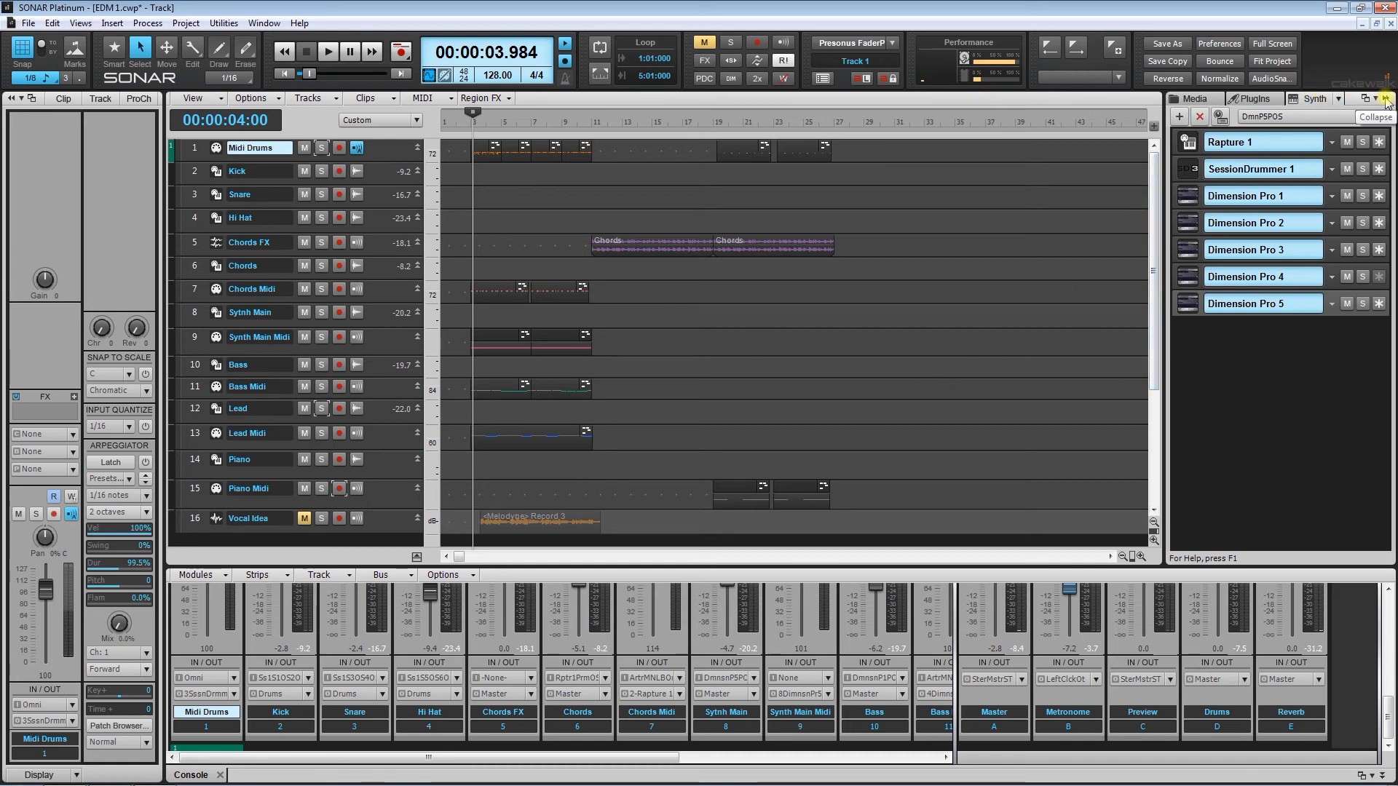
pyautogui.click(1385, 100)
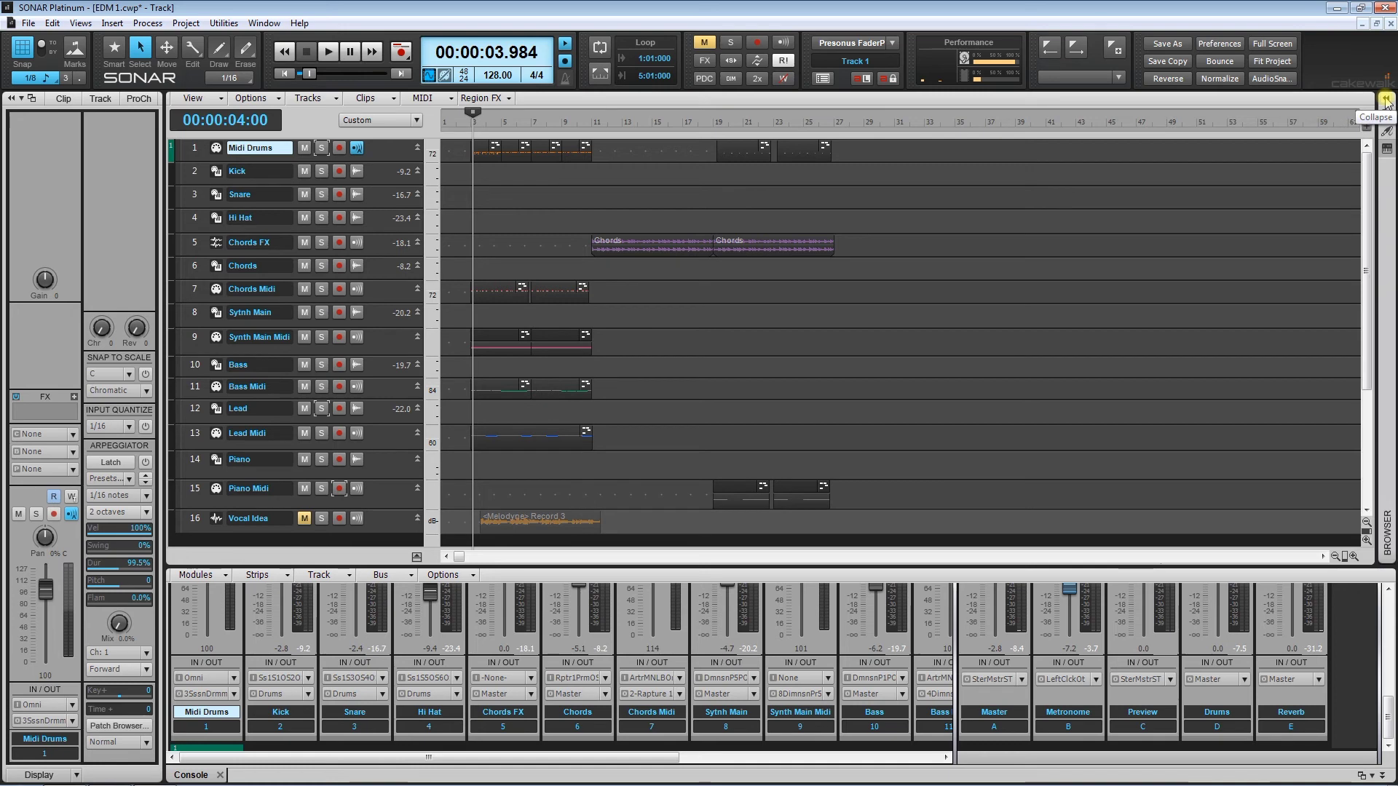
pyautogui.click(1366, 542)
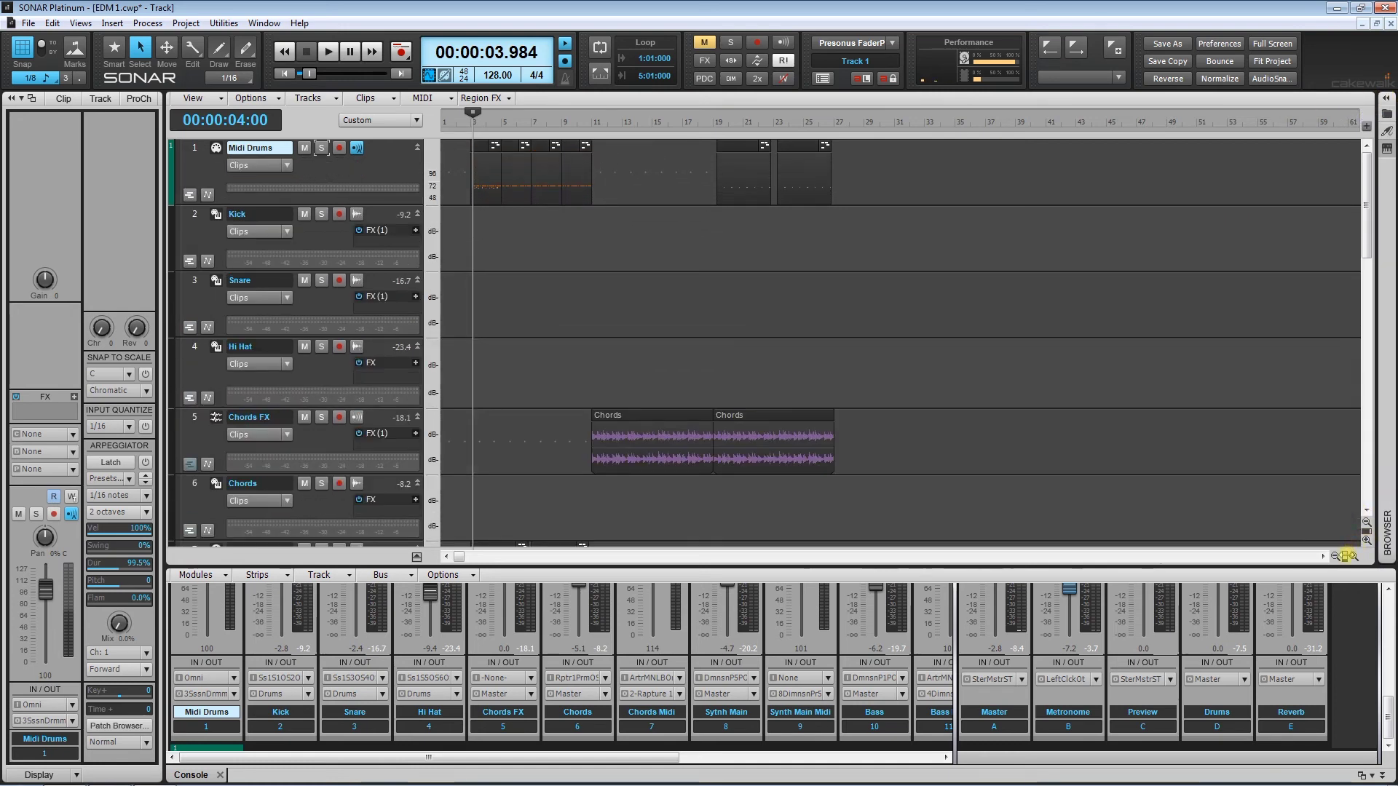
pyautogui.click(1348, 556)
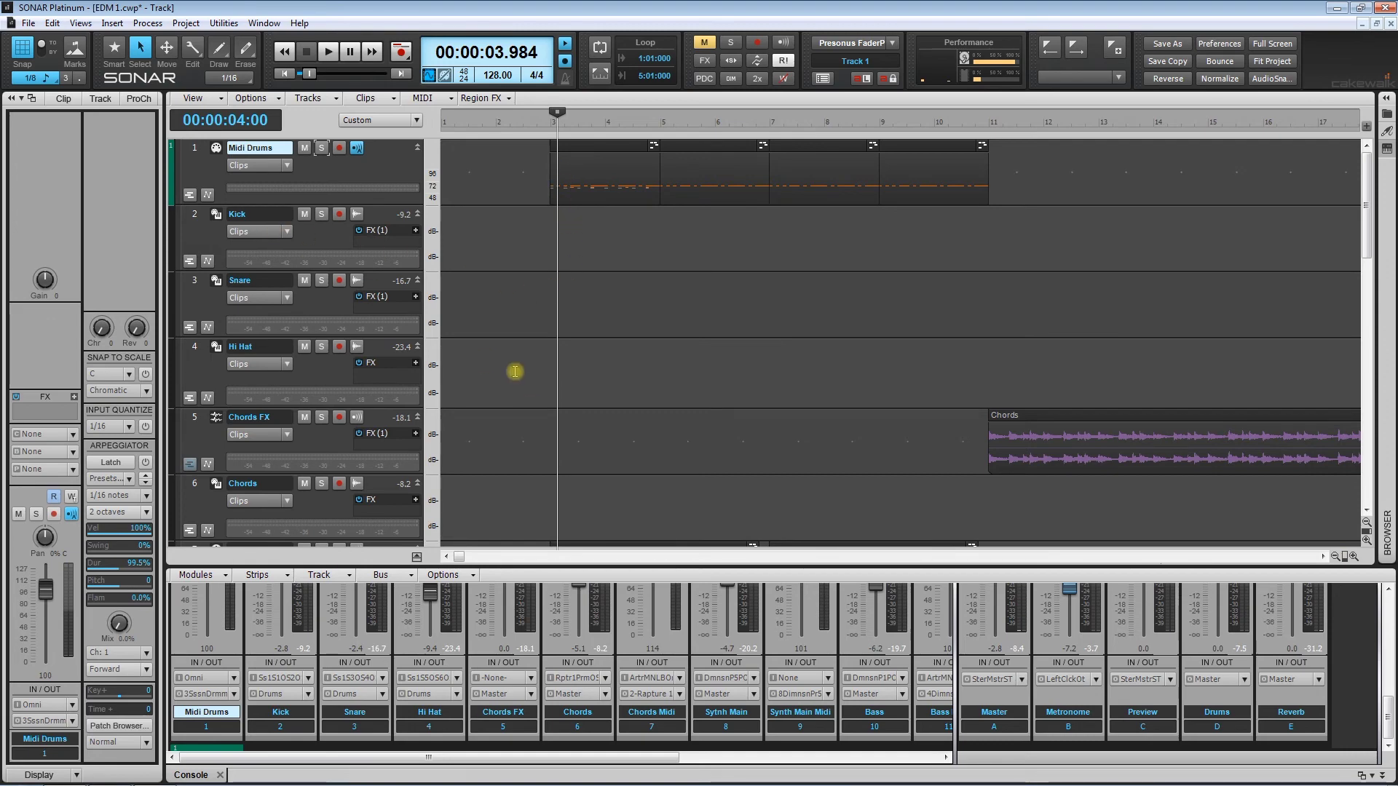
# - Insert two new audio tracks between the Hi Hat and Chords FX tracks
pyautogui.click(193, 418)
pyautogui.rightClick(192, 419)
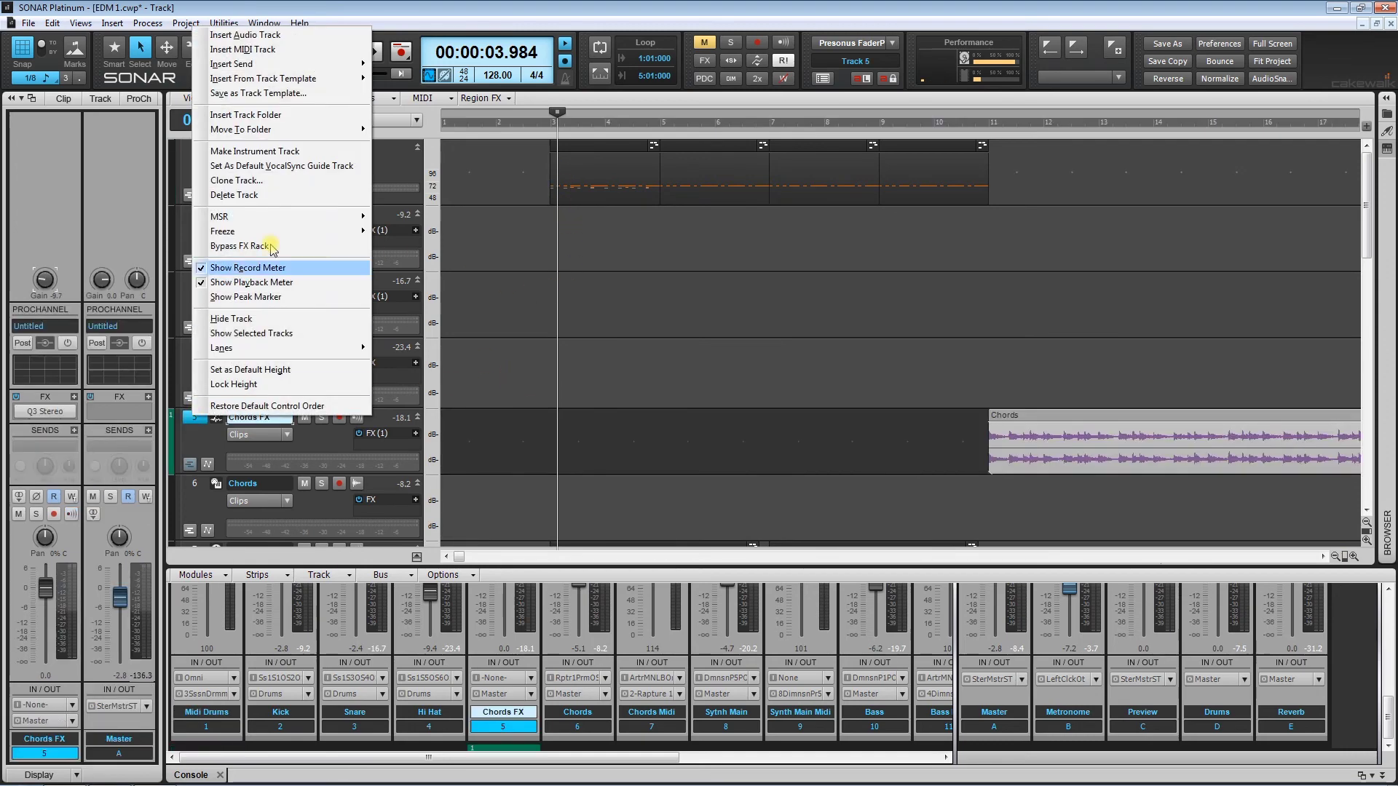
pyautogui.click(240, 34)
pyautogui.click(193, 417)
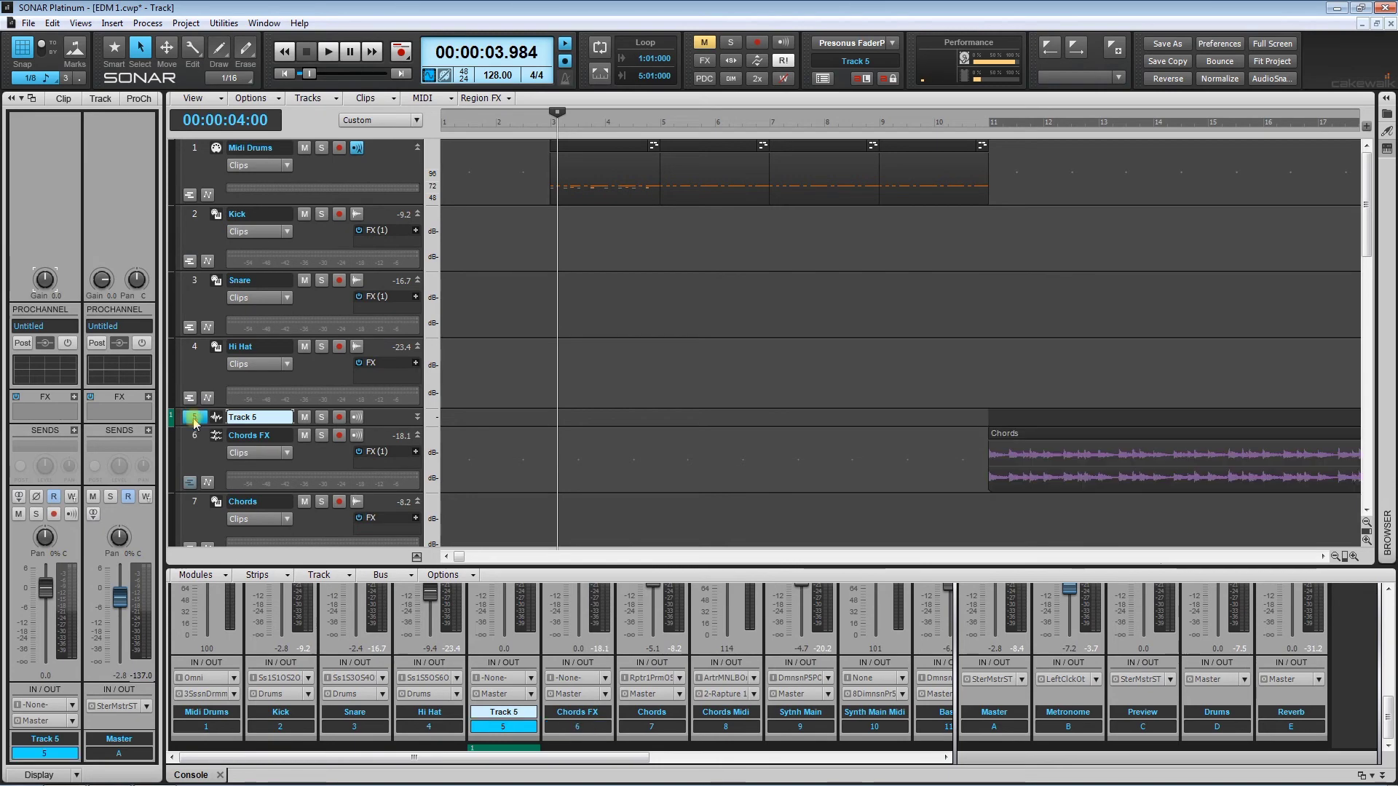
pyautogui.rightClick(194, 417)
pyautogui.click(272, 40)
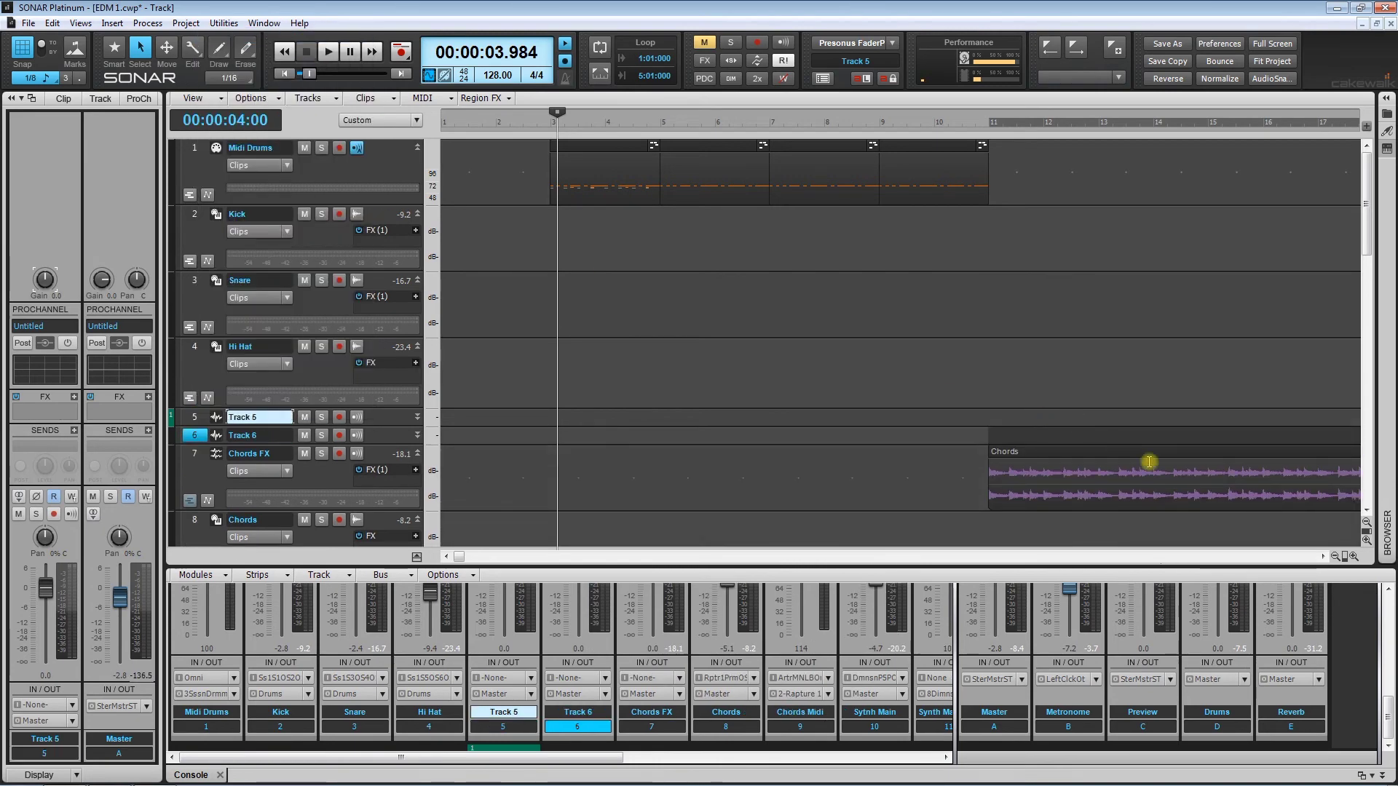
# - Make the two new audio tracks taller and name them Crash FX and REV
pyautogui.click(1368, 539)
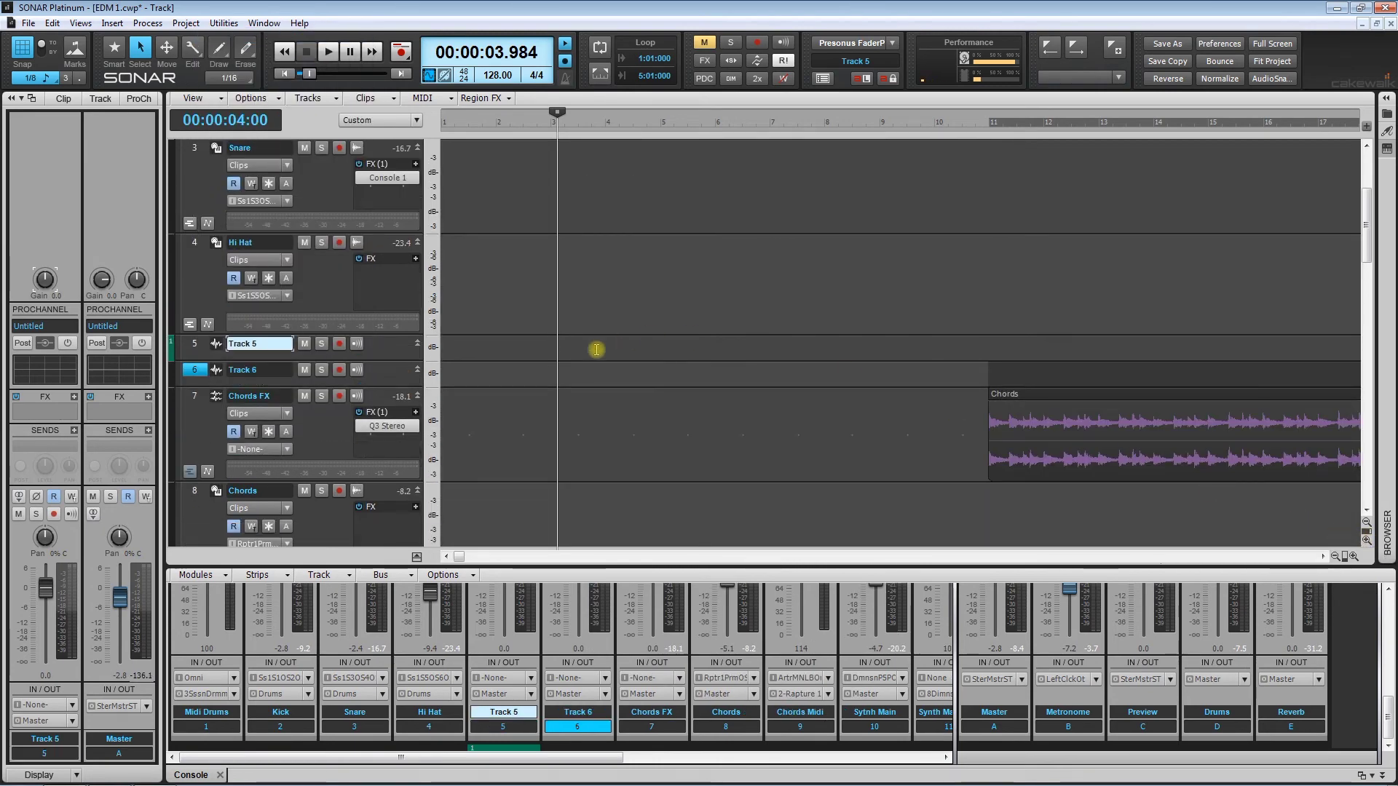
pyautogui.moveTo(400, 363); pyautogui.dragTo(397, 495)
pyautogui.scroll(-1, 522, 372)
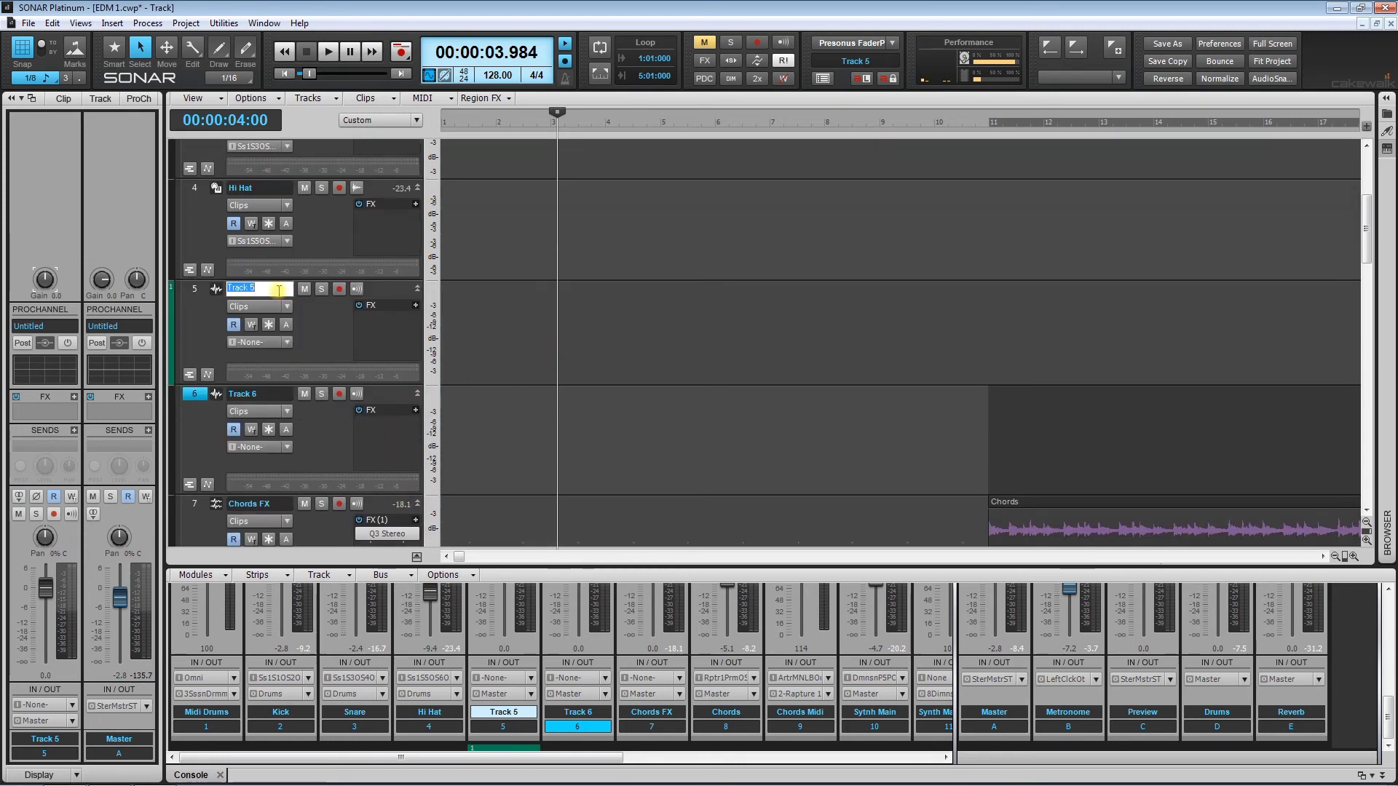
pyautogui.doubleClick(255, 393)
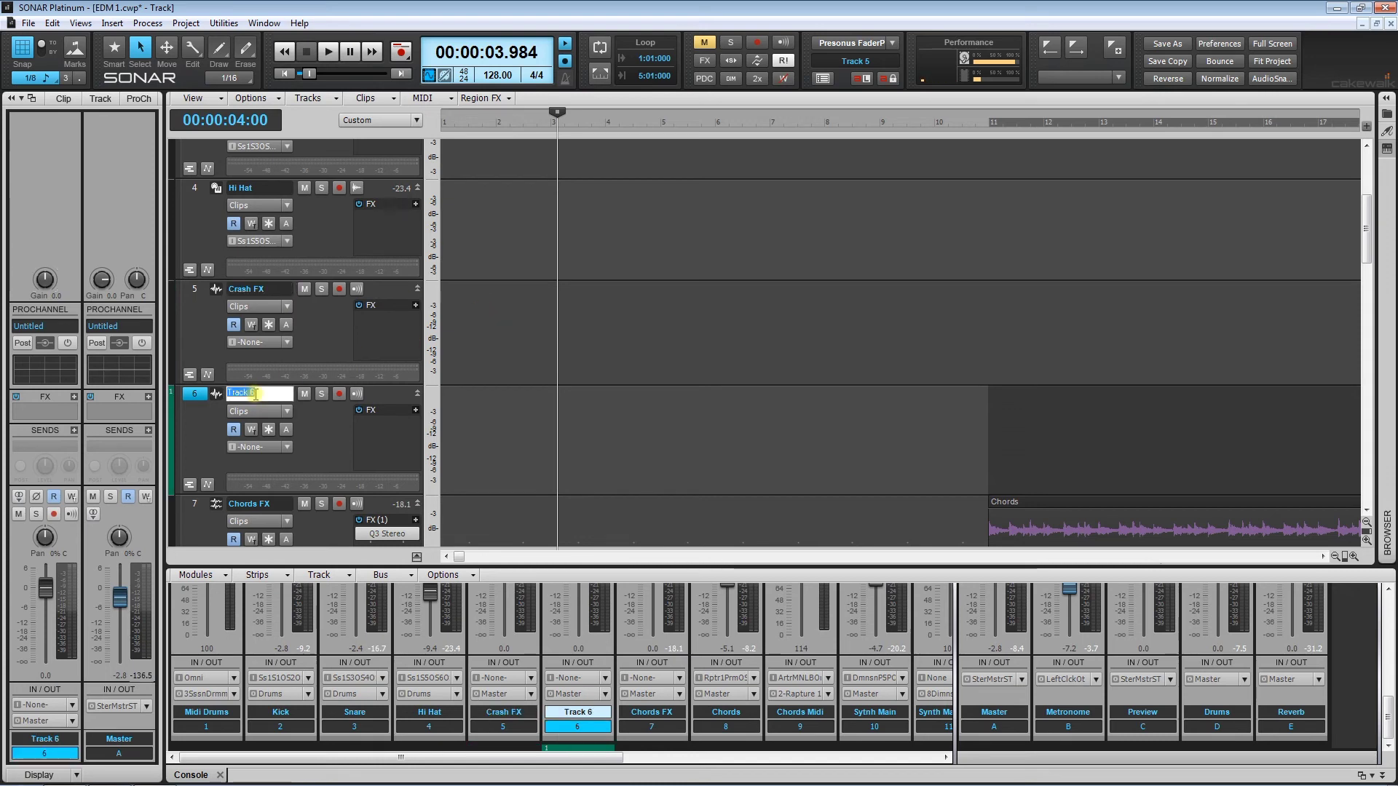
pyautogui.click(578, 239)
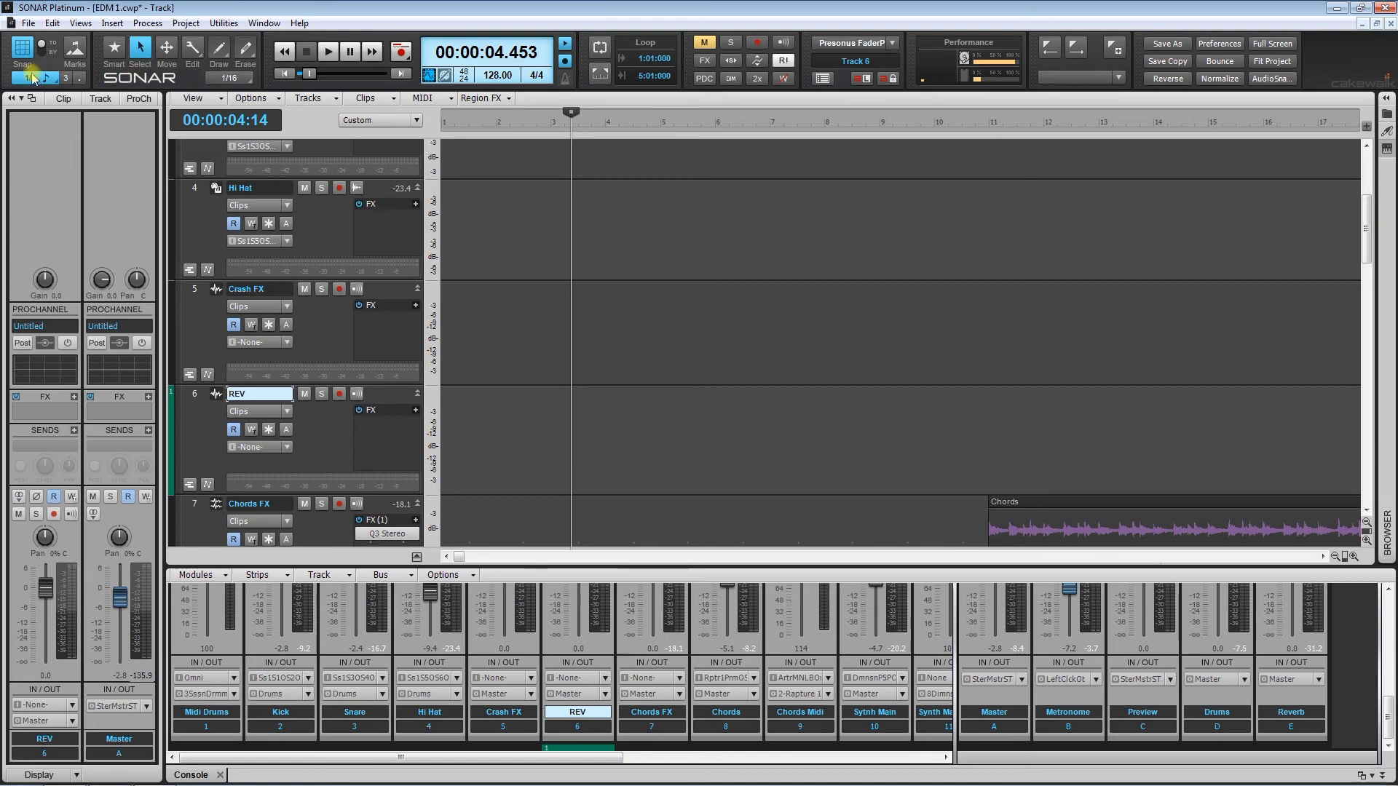
# - Set the snap resolution to 1/1 and place the playhead at the start of measure 3
pyautogui.click(30, 78)
pyautogui.click(46, 120)
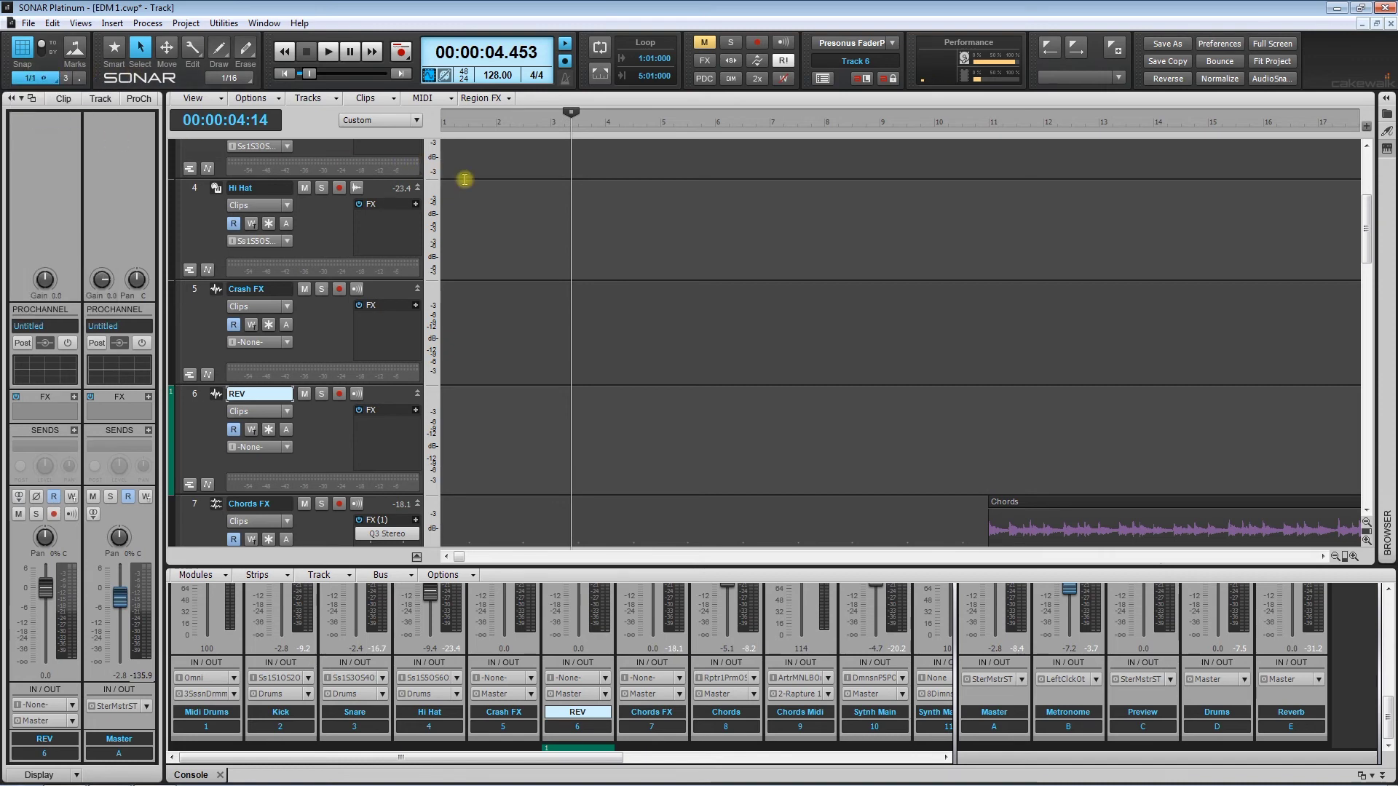
pyautogui.click(556, 209)
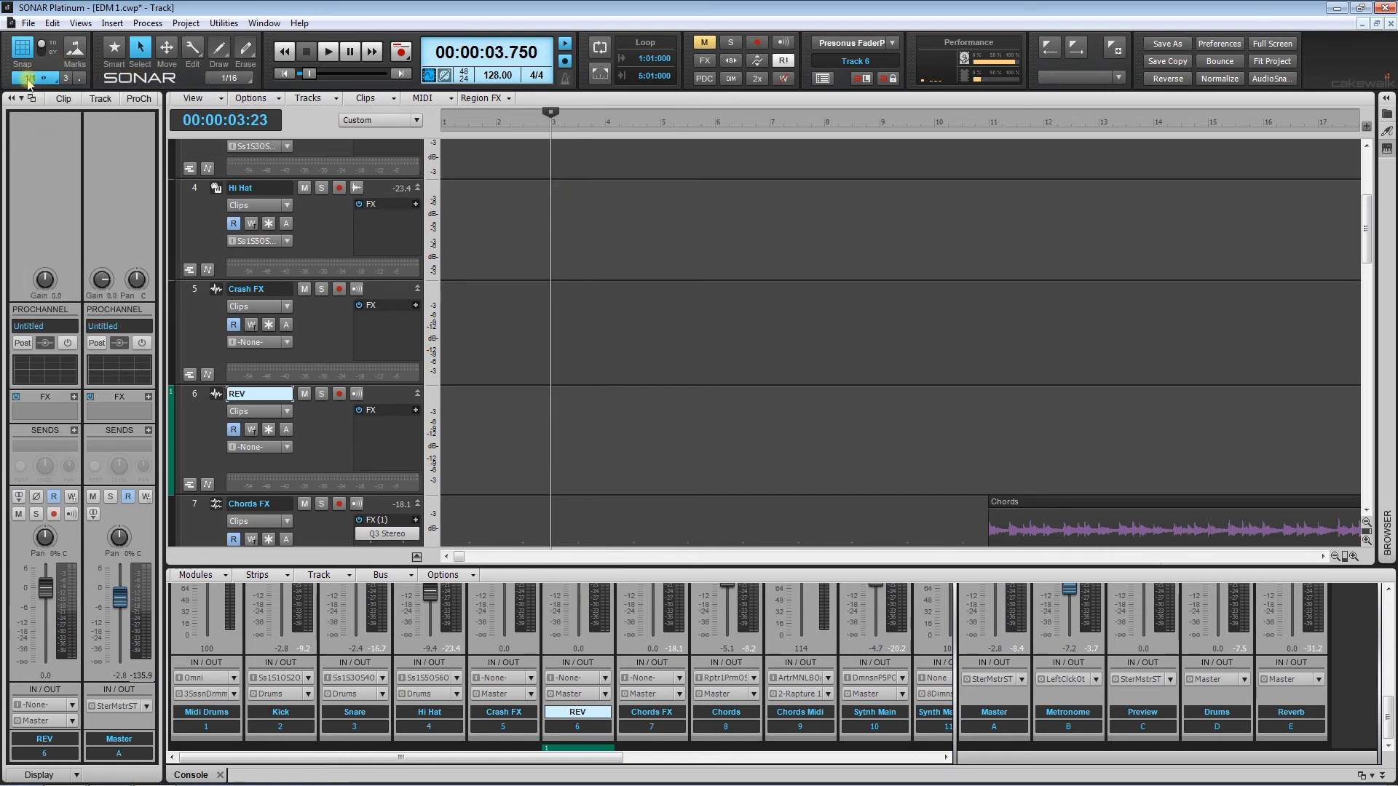
# - Import reverse cymbol 1.wav and reverse cymbol 3.wav from the Drum Samples > Others folder on the Tracking Drive (F:)
pyautogui.click(29, 23)
pyautogui.moveTo(107, 172)
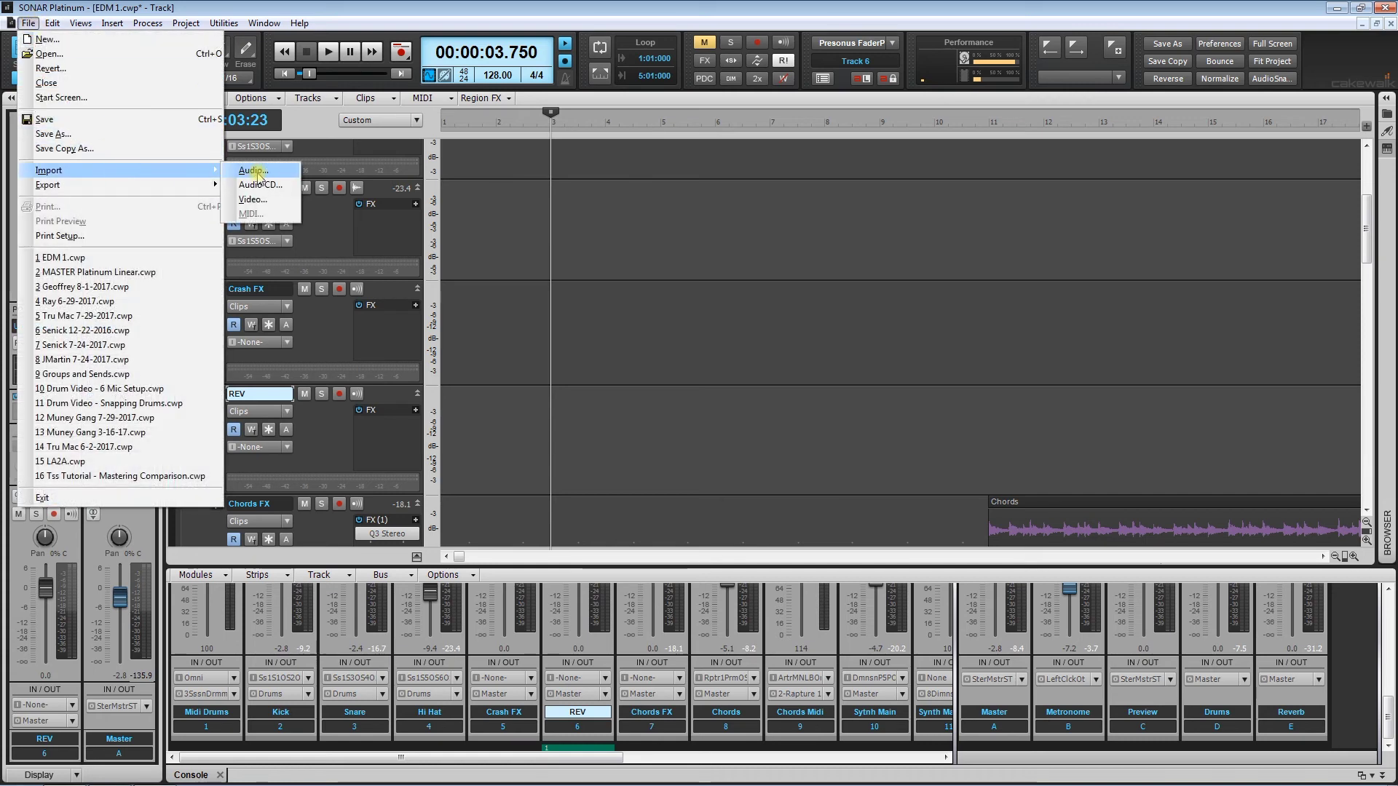
pyautogui.click(254, 172)
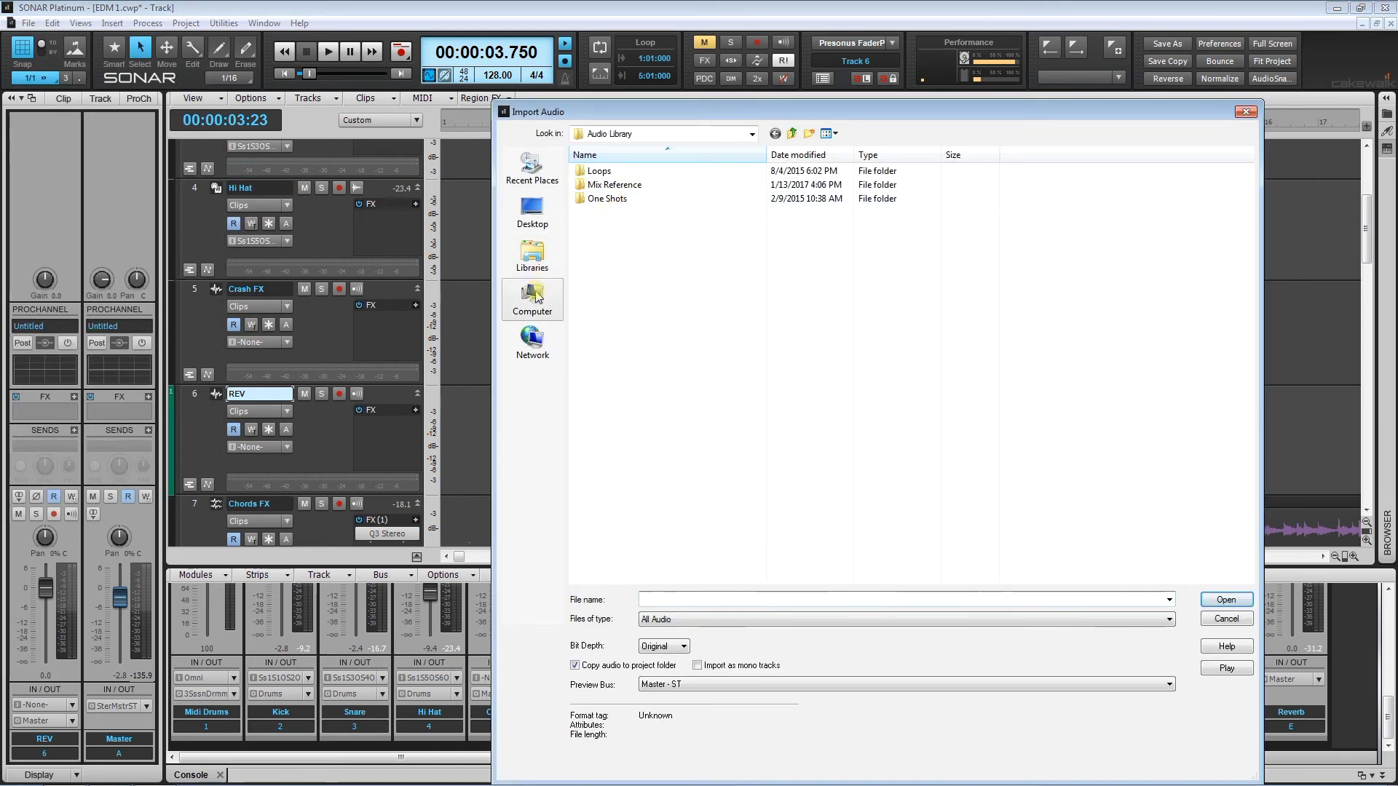
pyautogui.click(537, 297)
pyautogui.doubleClick(915, 188)
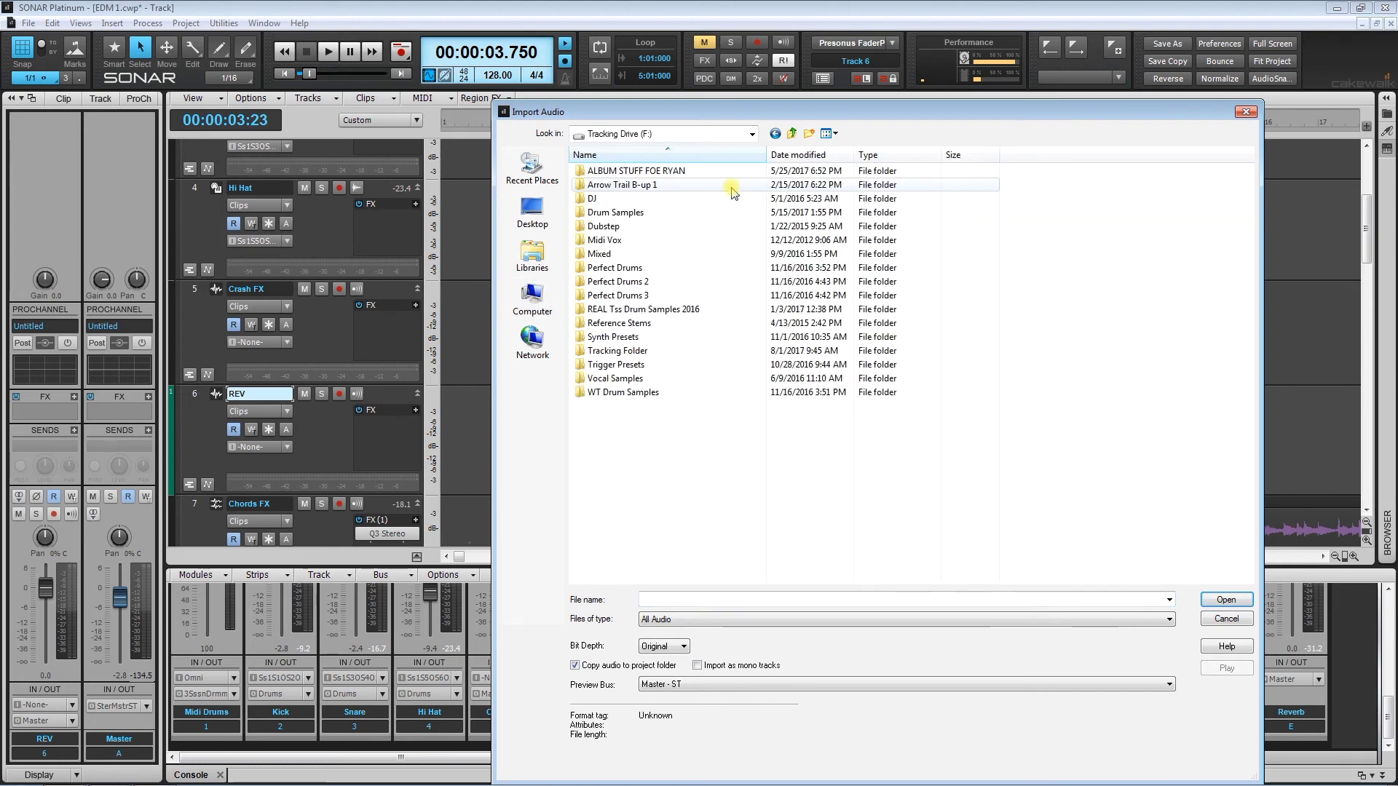
pyautogui.doubleClick(639, 212)
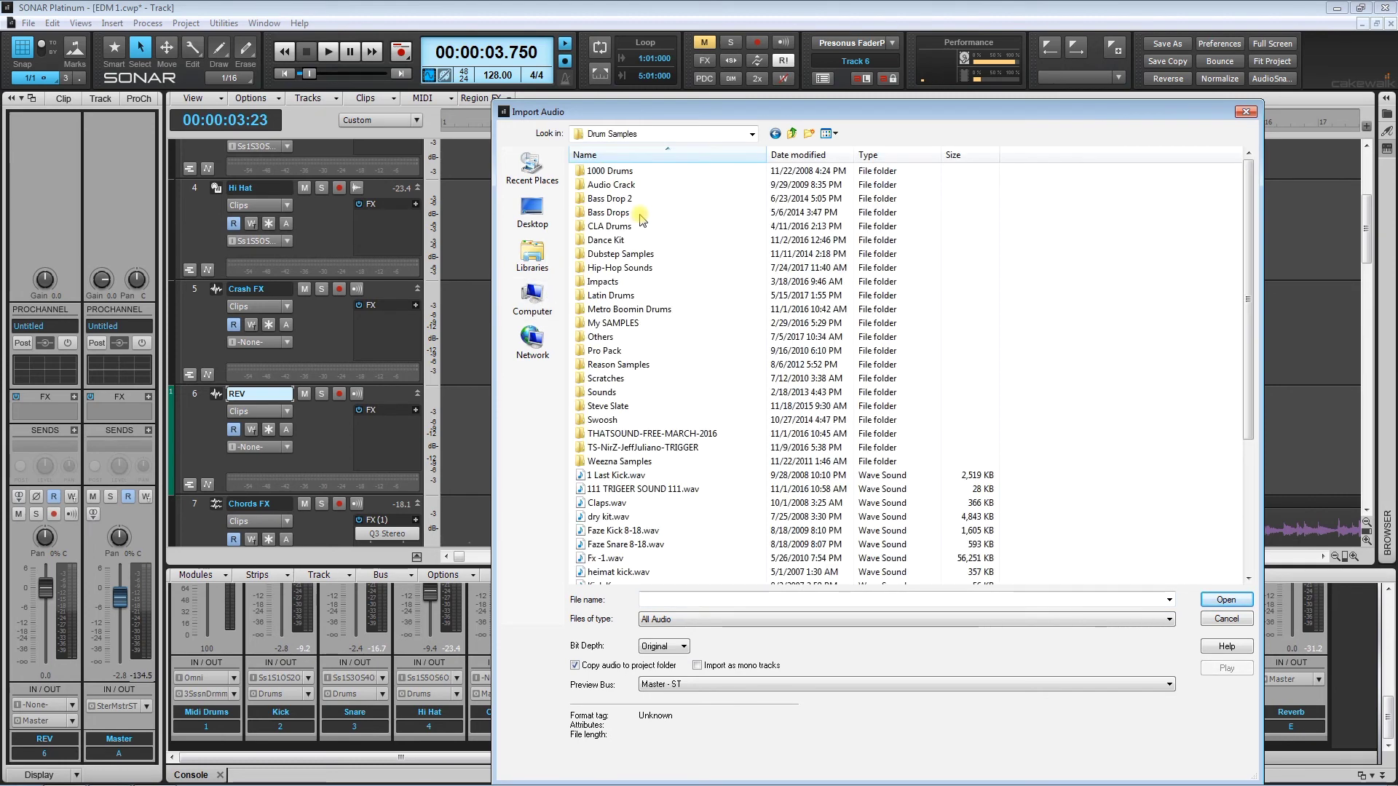
pyautogui.doubleClick(640, 337)
pyautogui.scroll(-7, 648, 368)
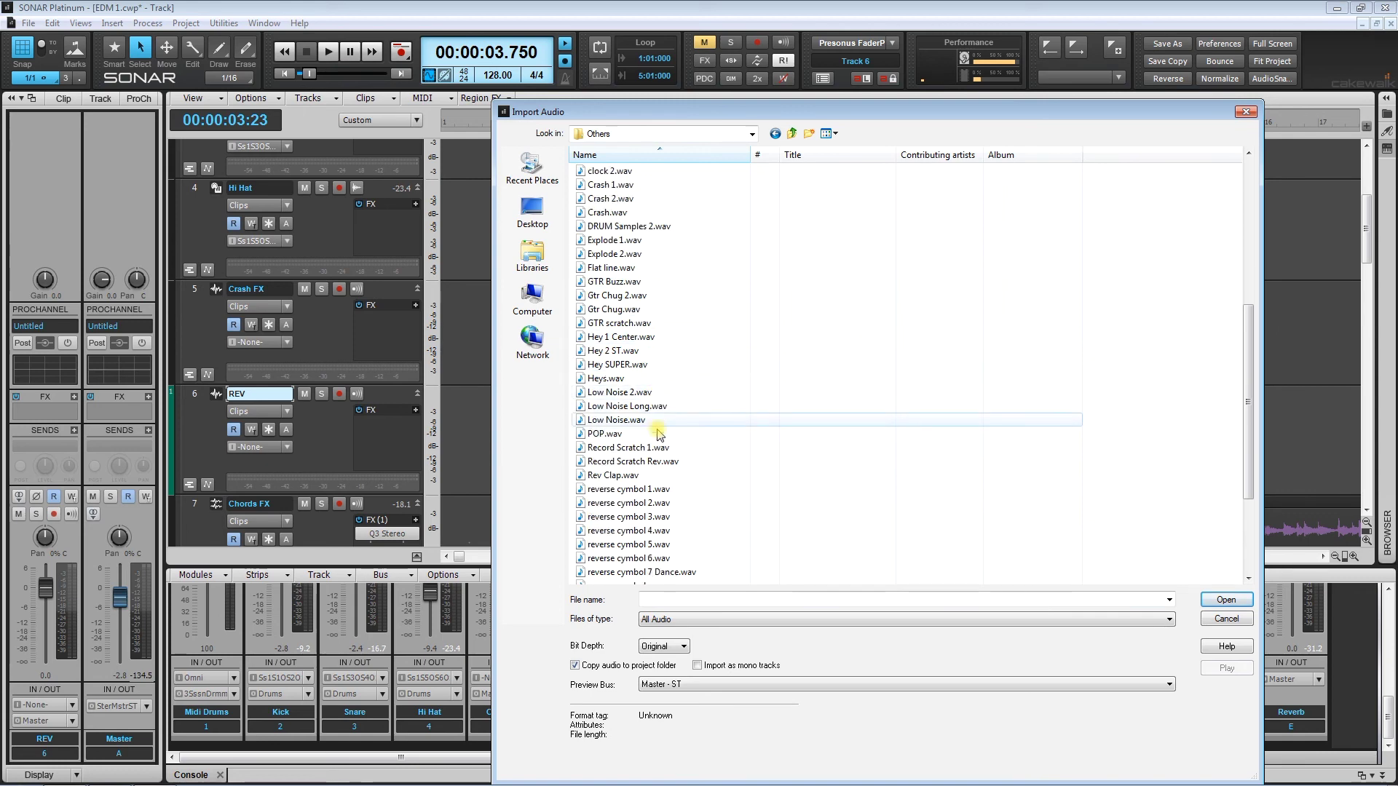
pyautogui.click(665, 492)
pyautogui.keyDown('ctrl'); pyautogui.click(666, 519); pyautogui.keyUp('ctrl')
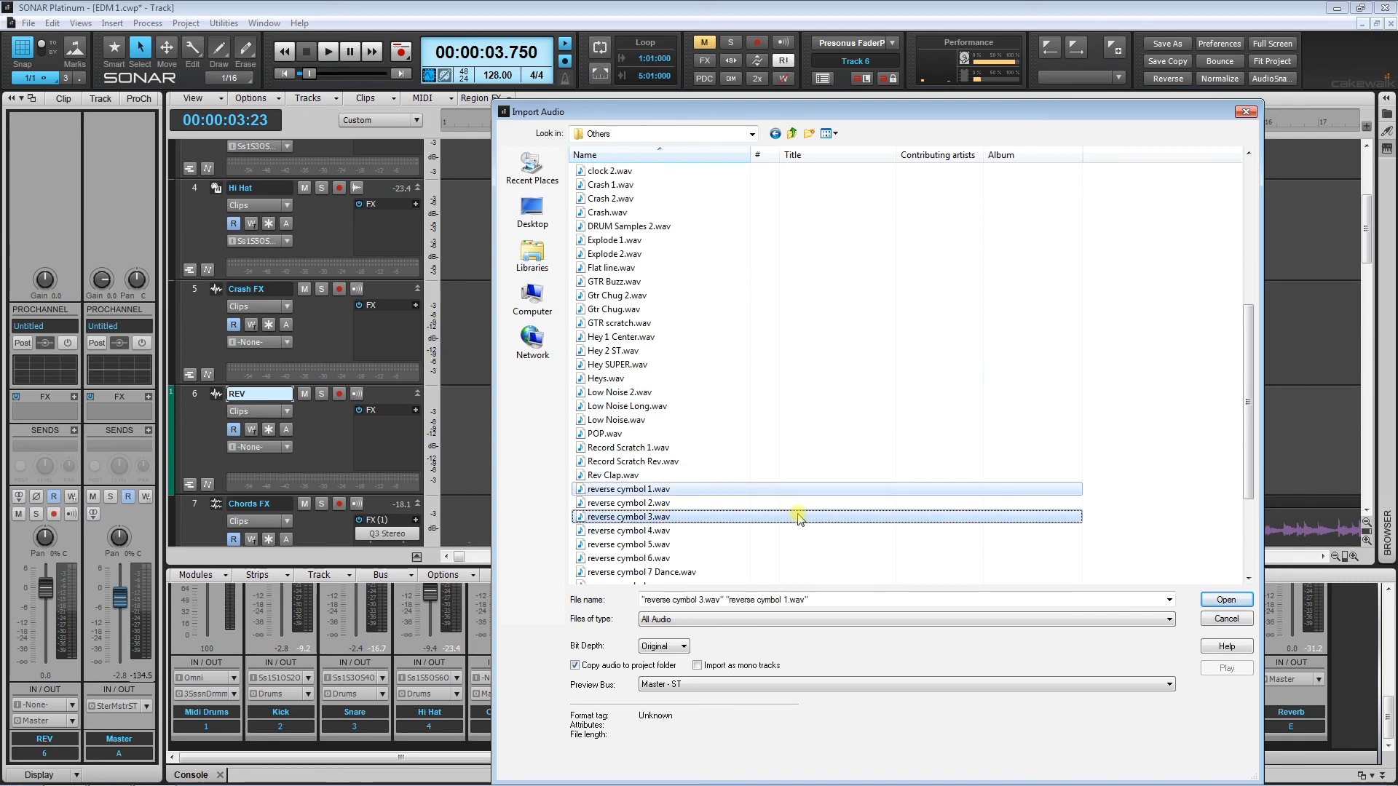
pyautogui.click(1227, 600)
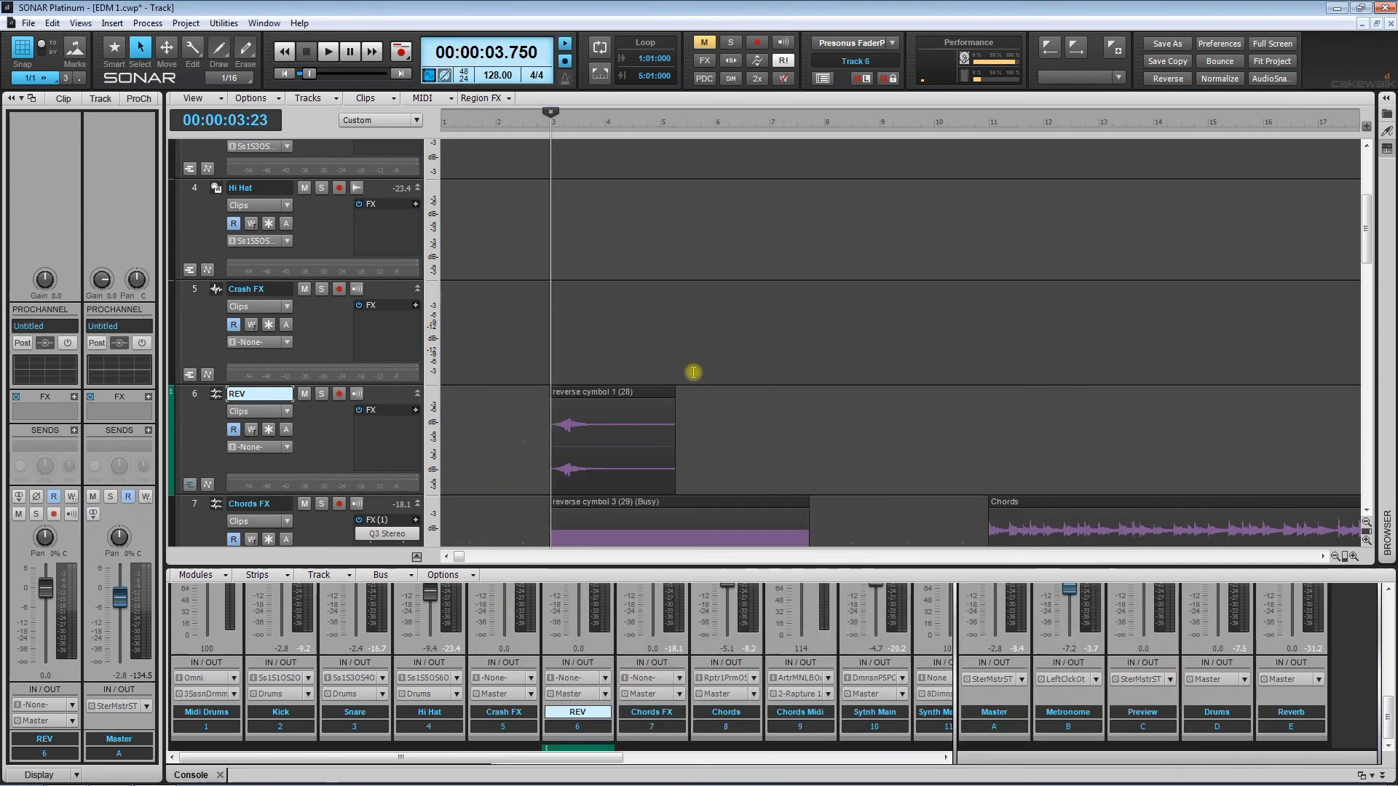
# - Move the reverse cymbol 3 clip onto the Crash FX track at measure 3 and the reverse cymbol 1 clip to about measure 10
pyautogui.scroll(-2, 680, 368)
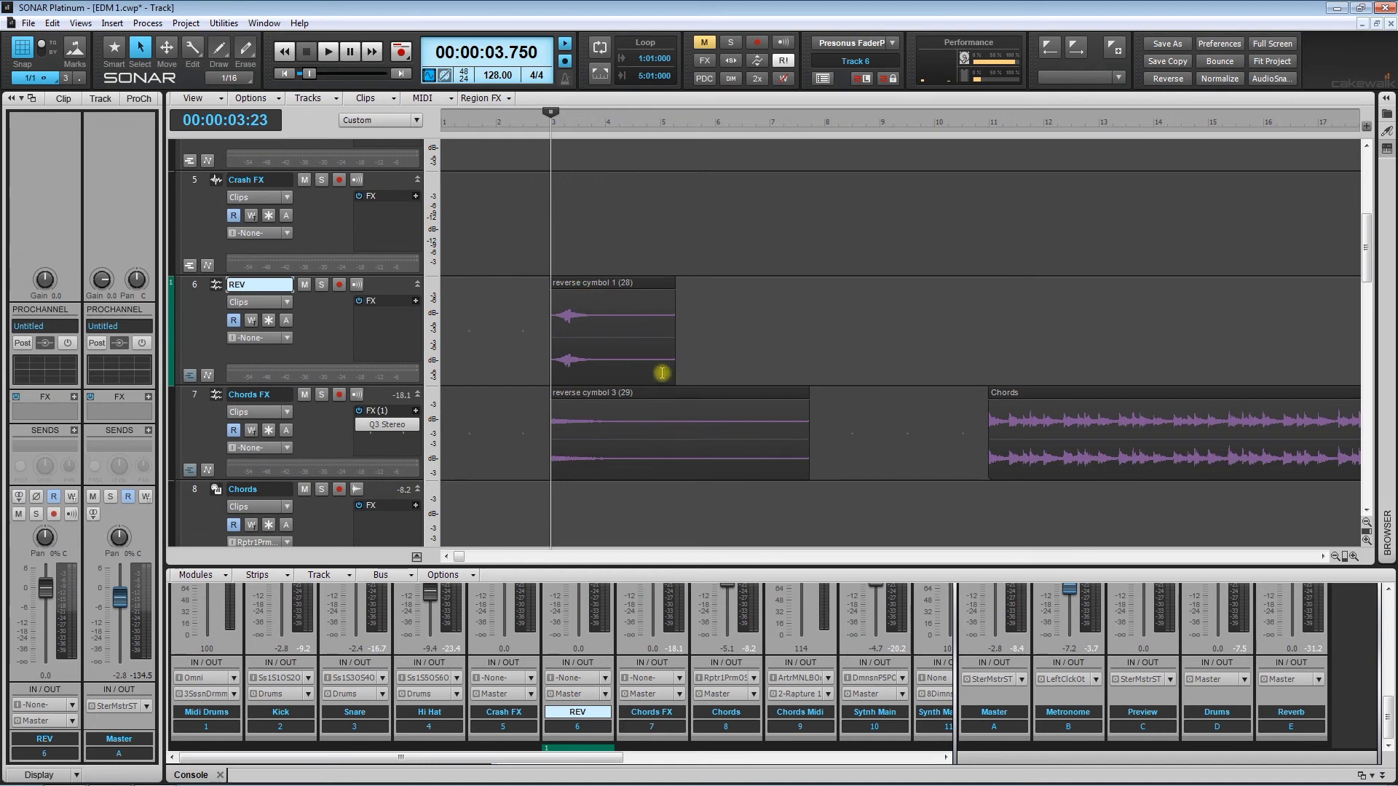
pyautogui.click(591, 396)
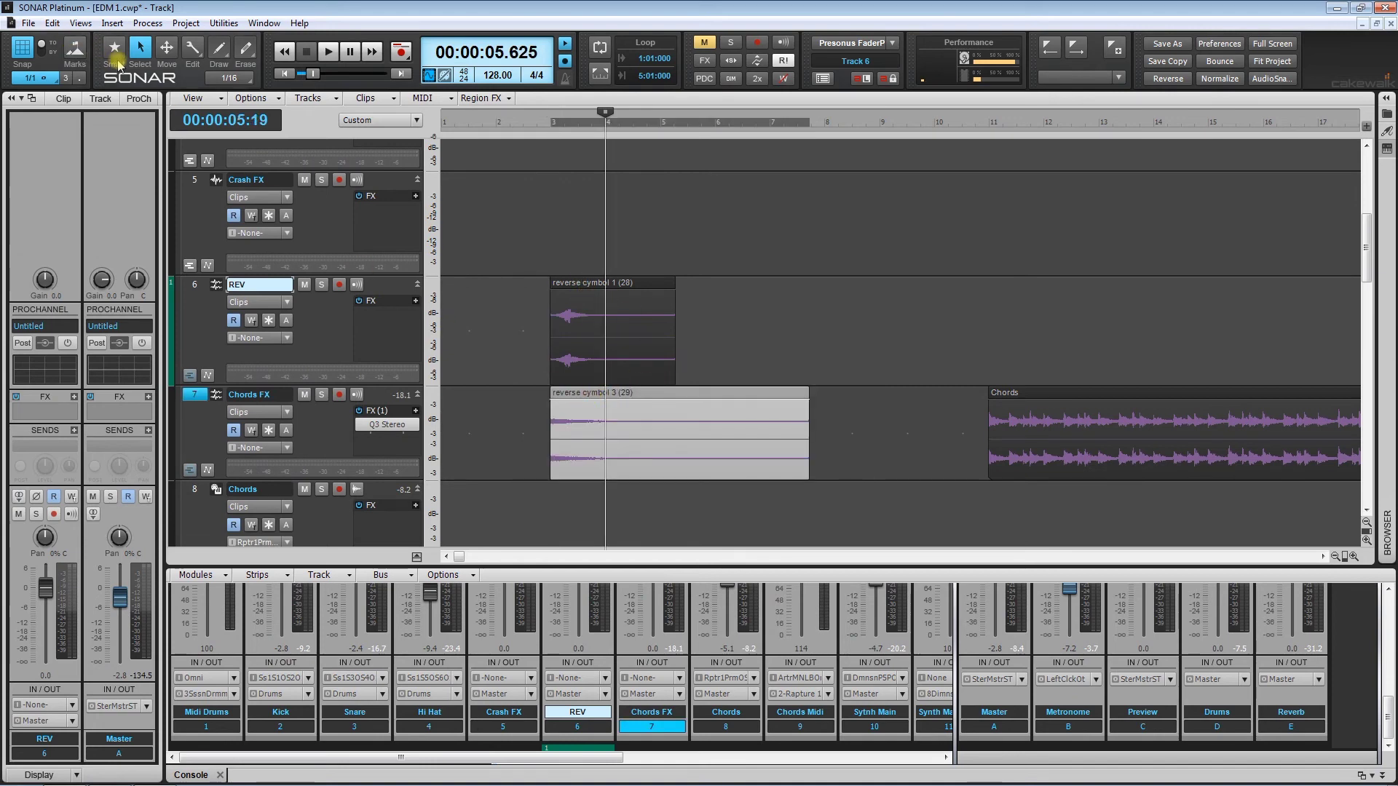
pyautogui.moveTo(583, 395); pyautogui.dragTo(980, 311)
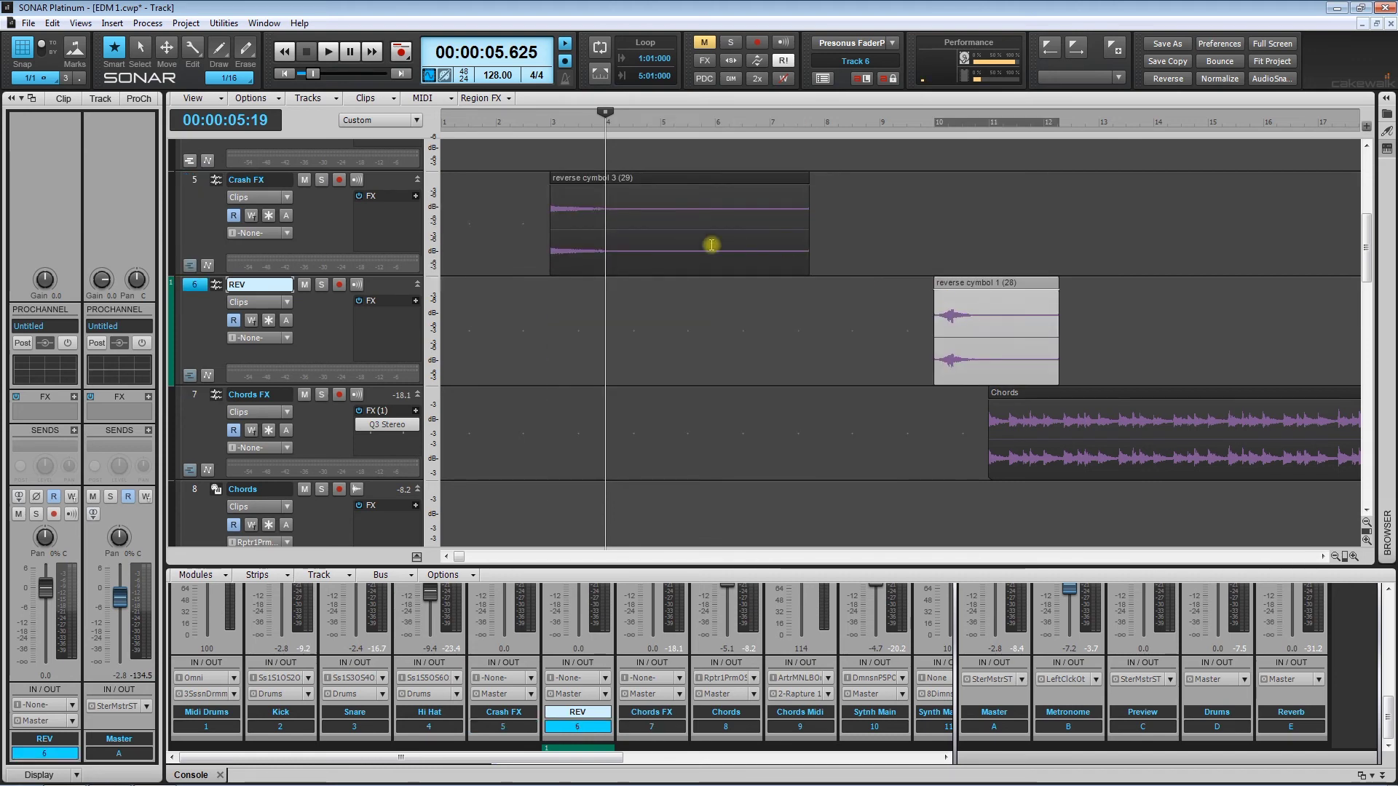
# - Play the arrangement from measure 2 and lower the Crash FX track's input gain to -3.0
pyautogui.click(521, 249)
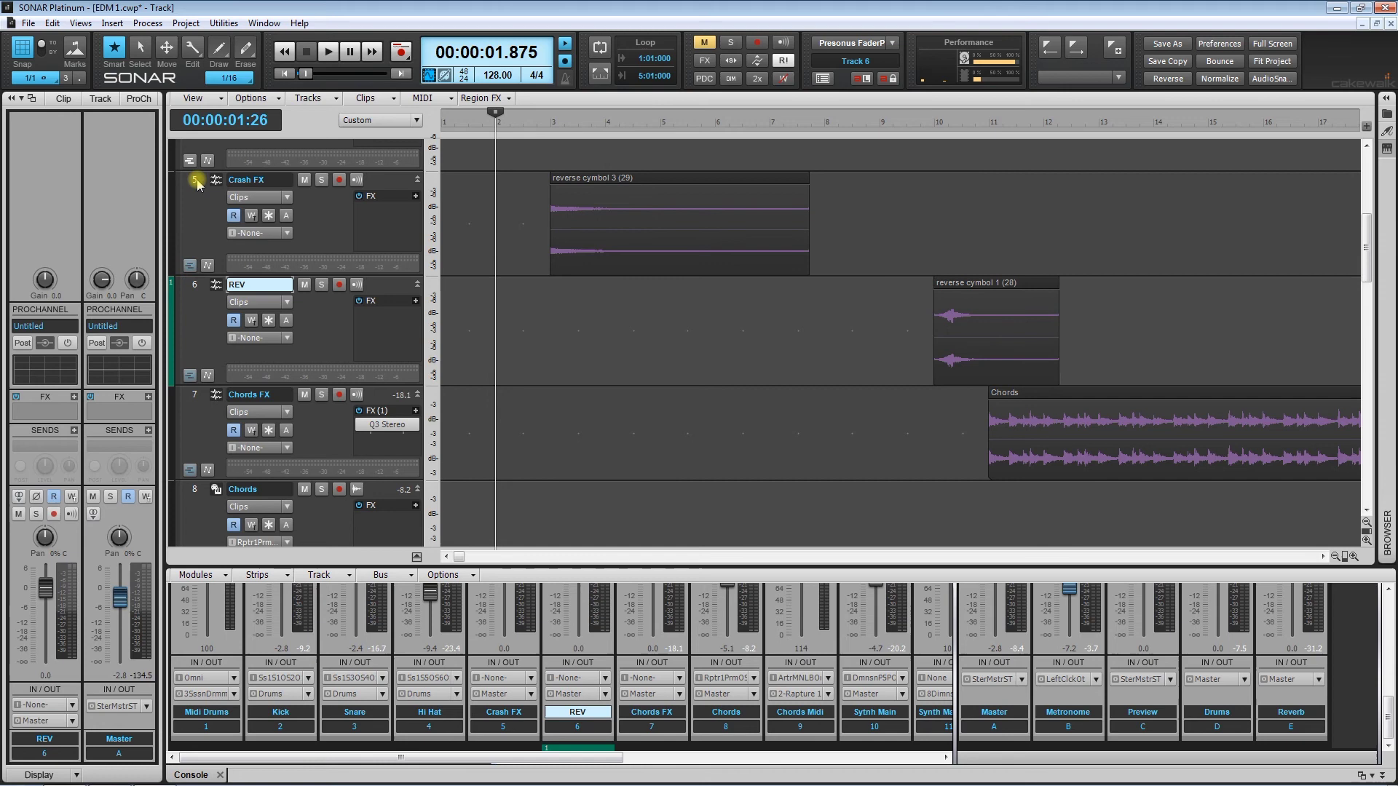
pyautogui.click(198, 185)
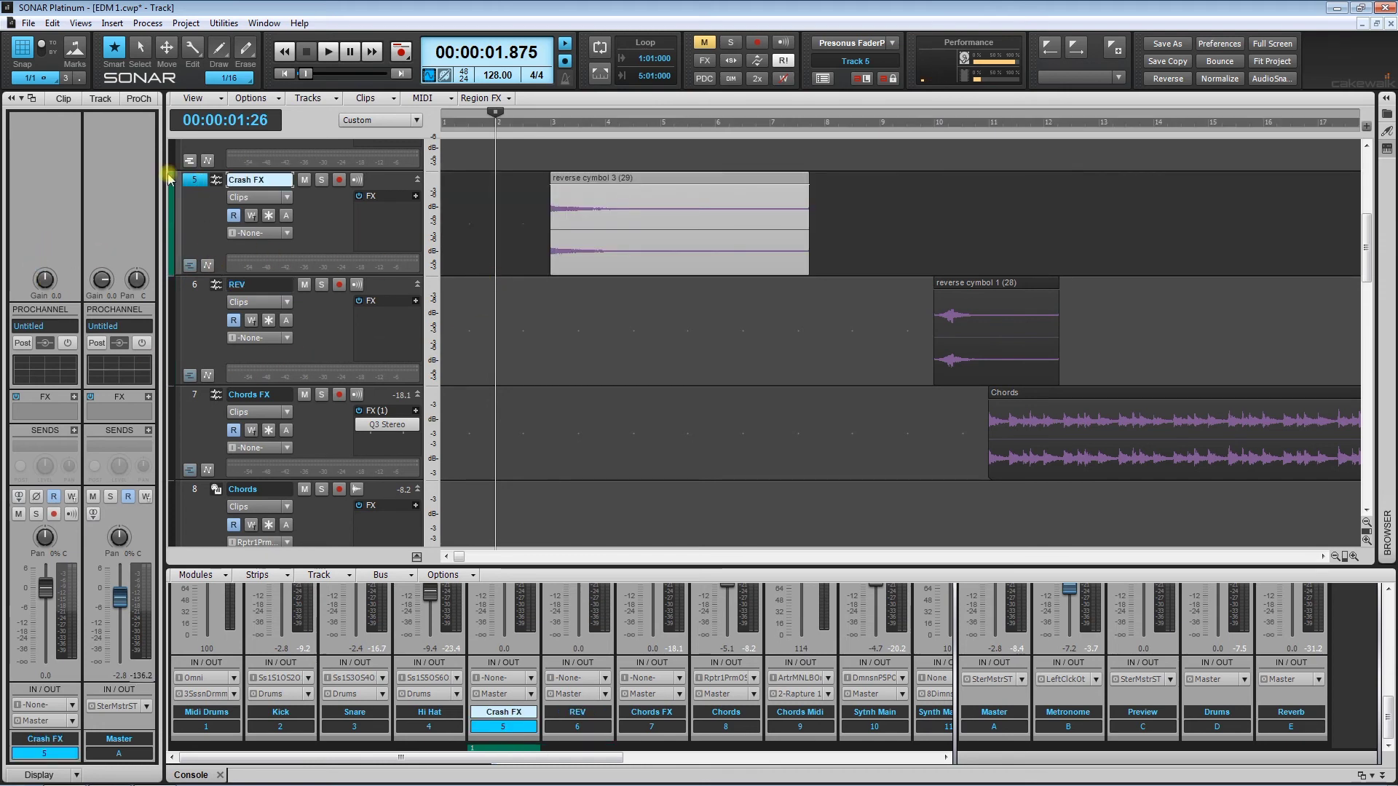
pyautogui.press('space')
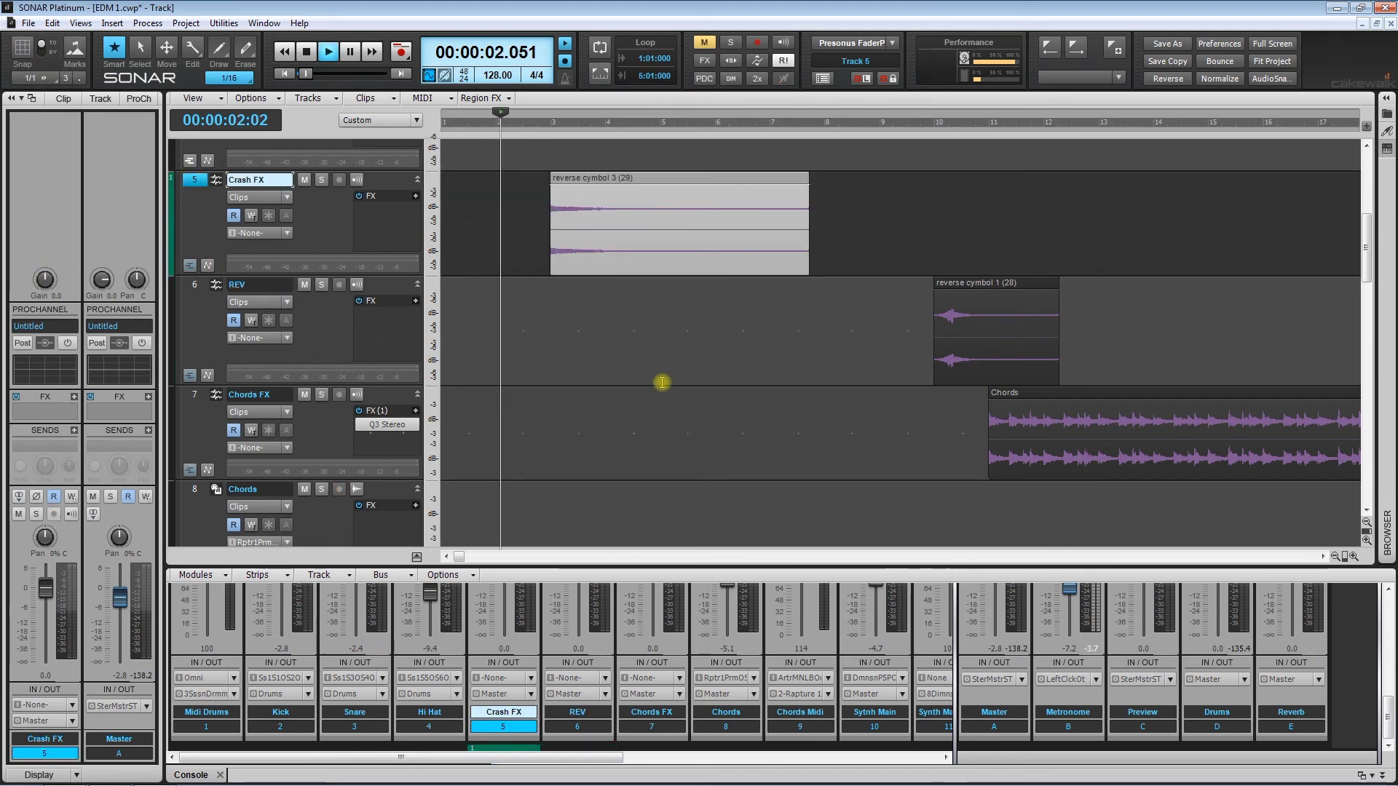
pyautogui.moveTo(42, 280); pyautogui.dragTo(42, 291)
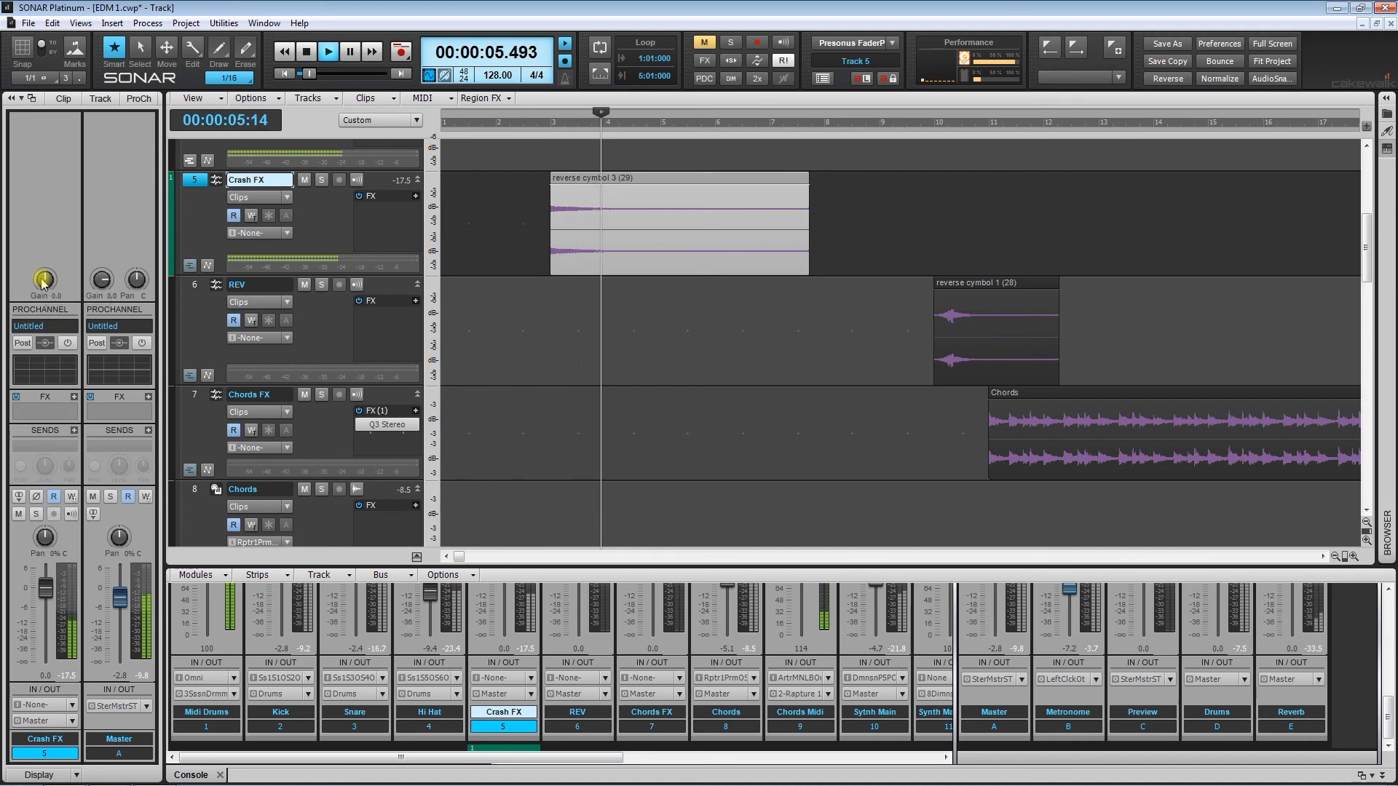
pyautogui.press('space')
# - Audition the crash around measure 3 in the full mix, soloed, and once more with the solo off
pyautogui.click(514, 300)
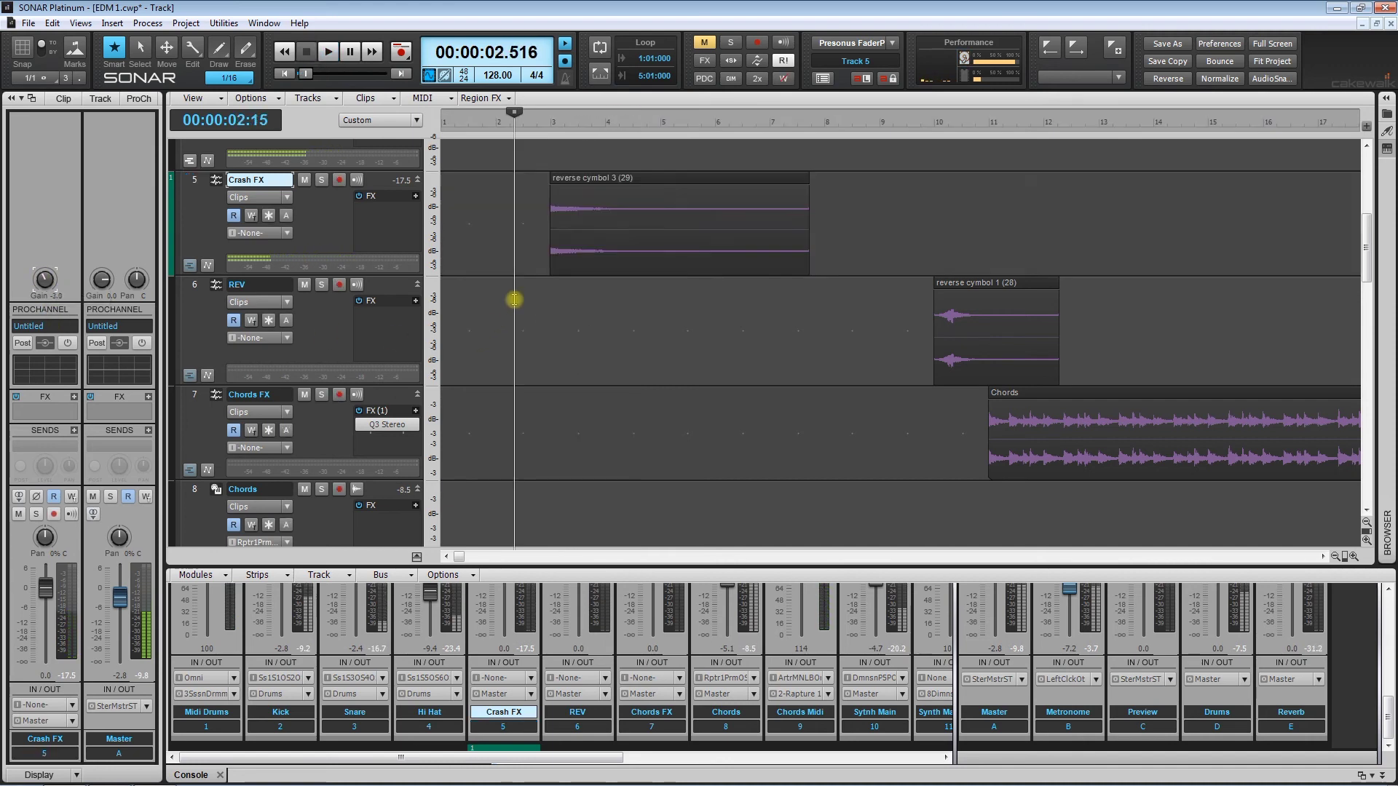
pyautogui.press('space')
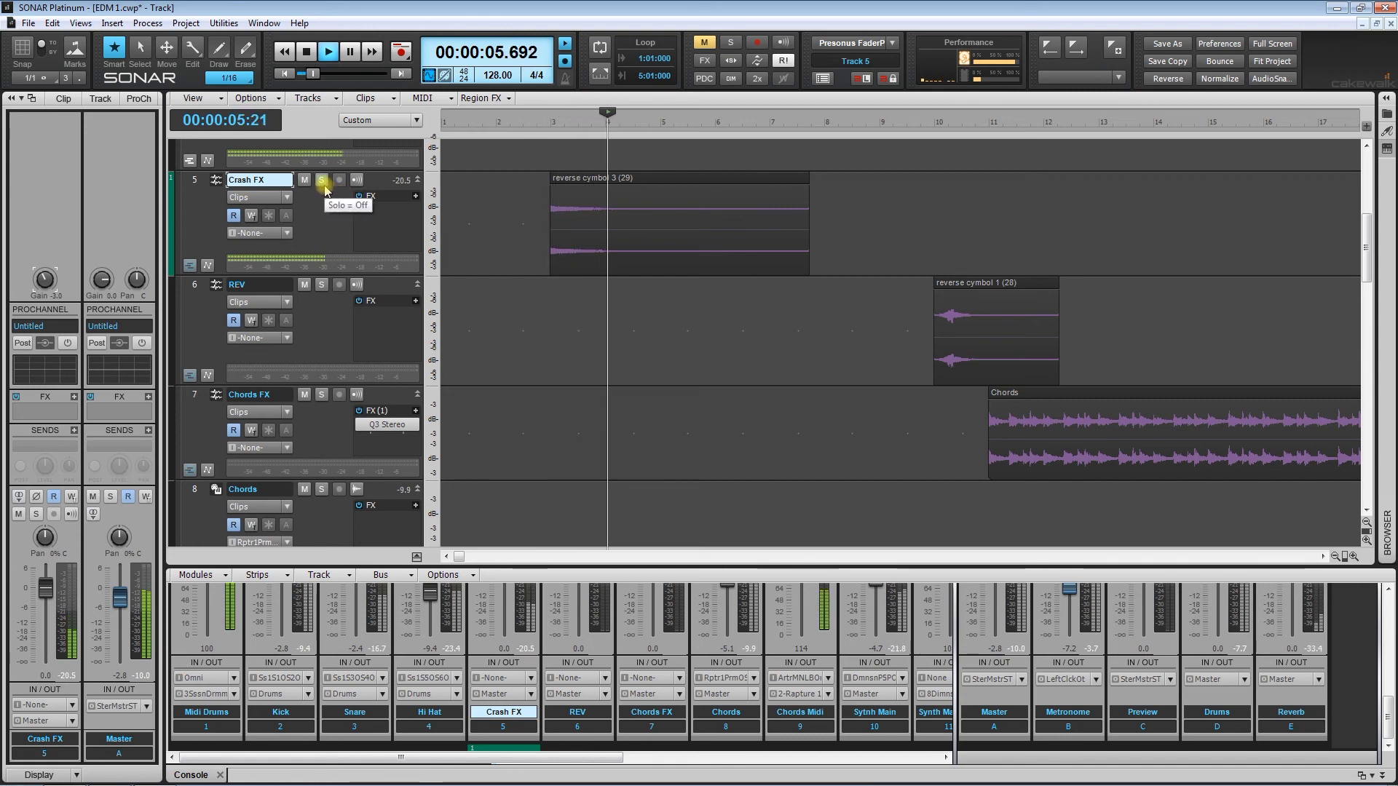
pyautogui.click(322, 182)
pyautogui.press('space')
pyautogui.click(545, 300)
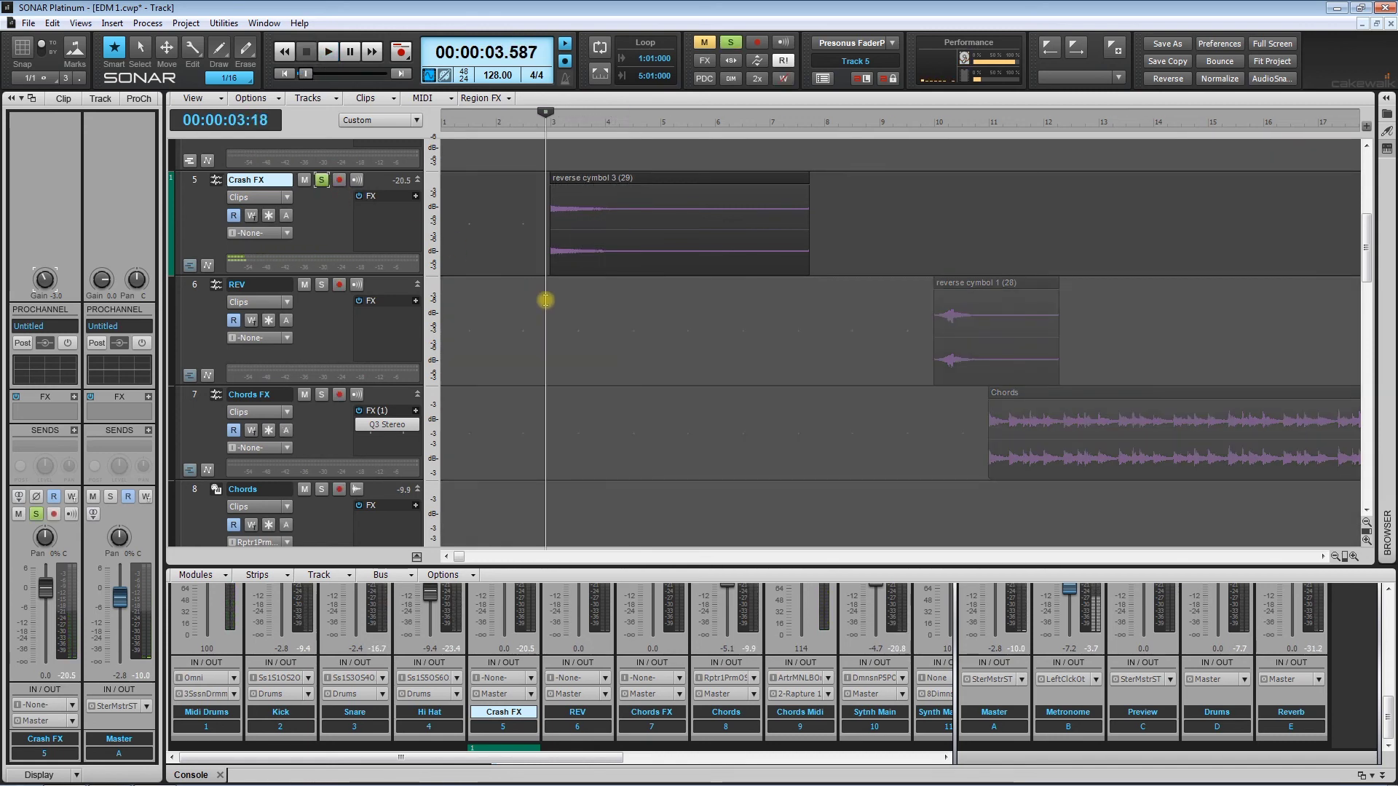
pyautogui.press('space')
pyautogui.press('space')
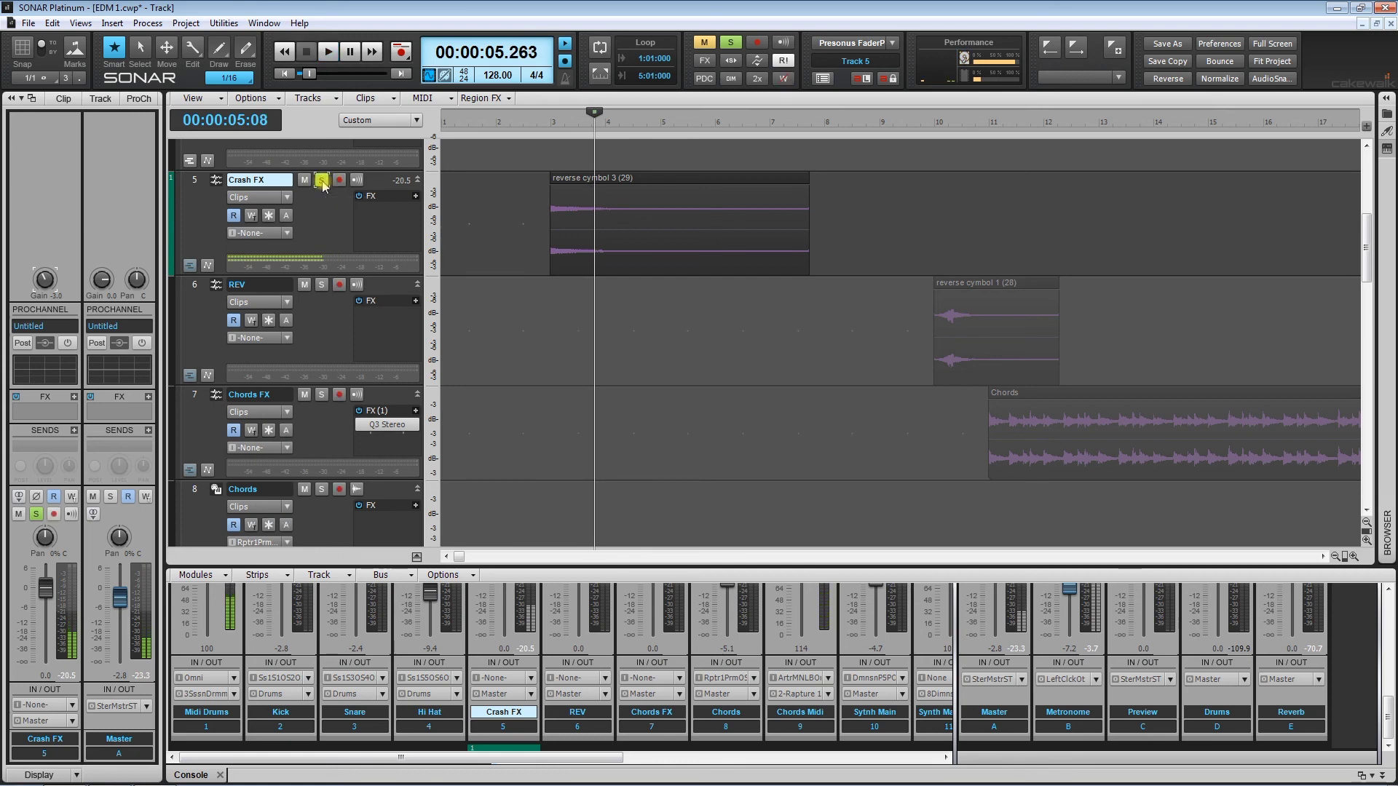
pyautogui.click(322, 182)
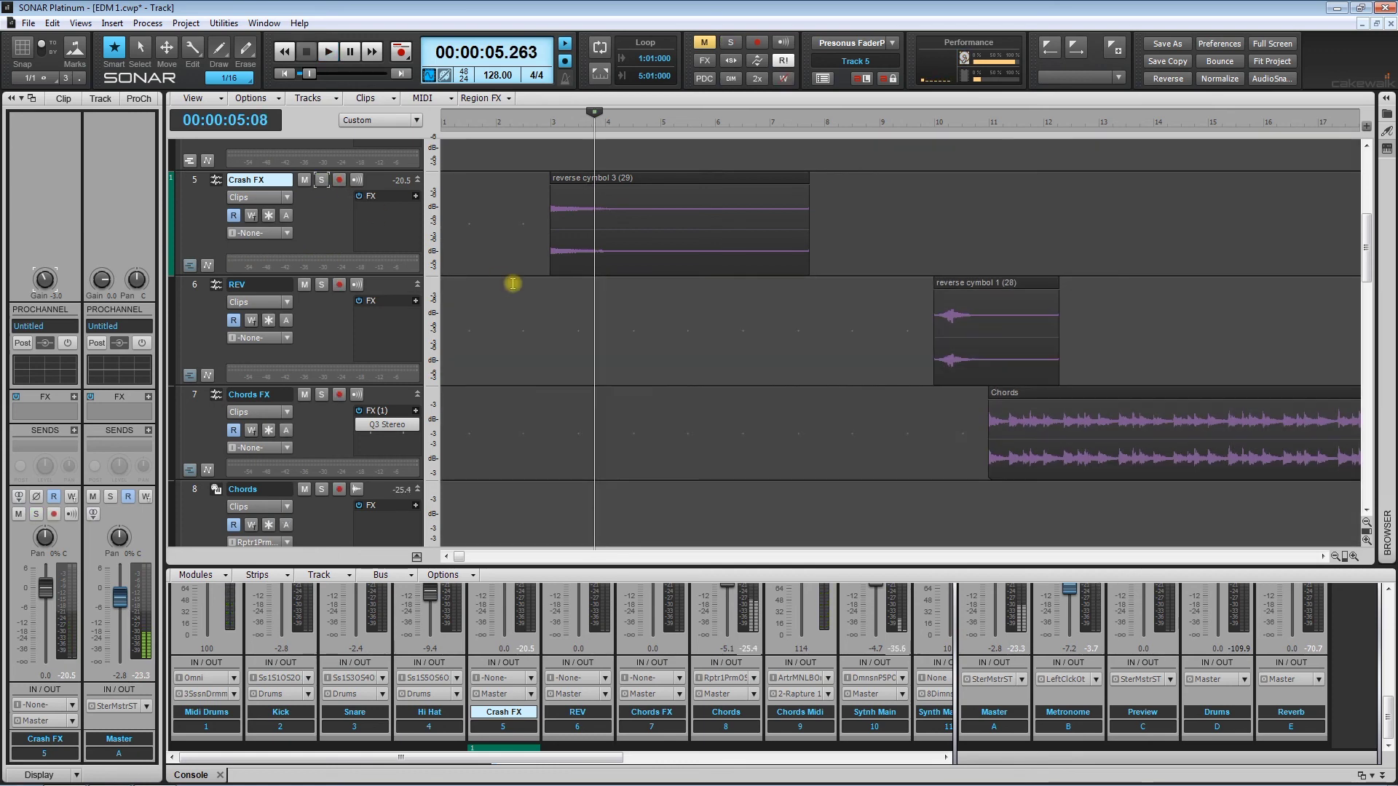
pyautogui.click(513, 283)
pyautogui.press('space')
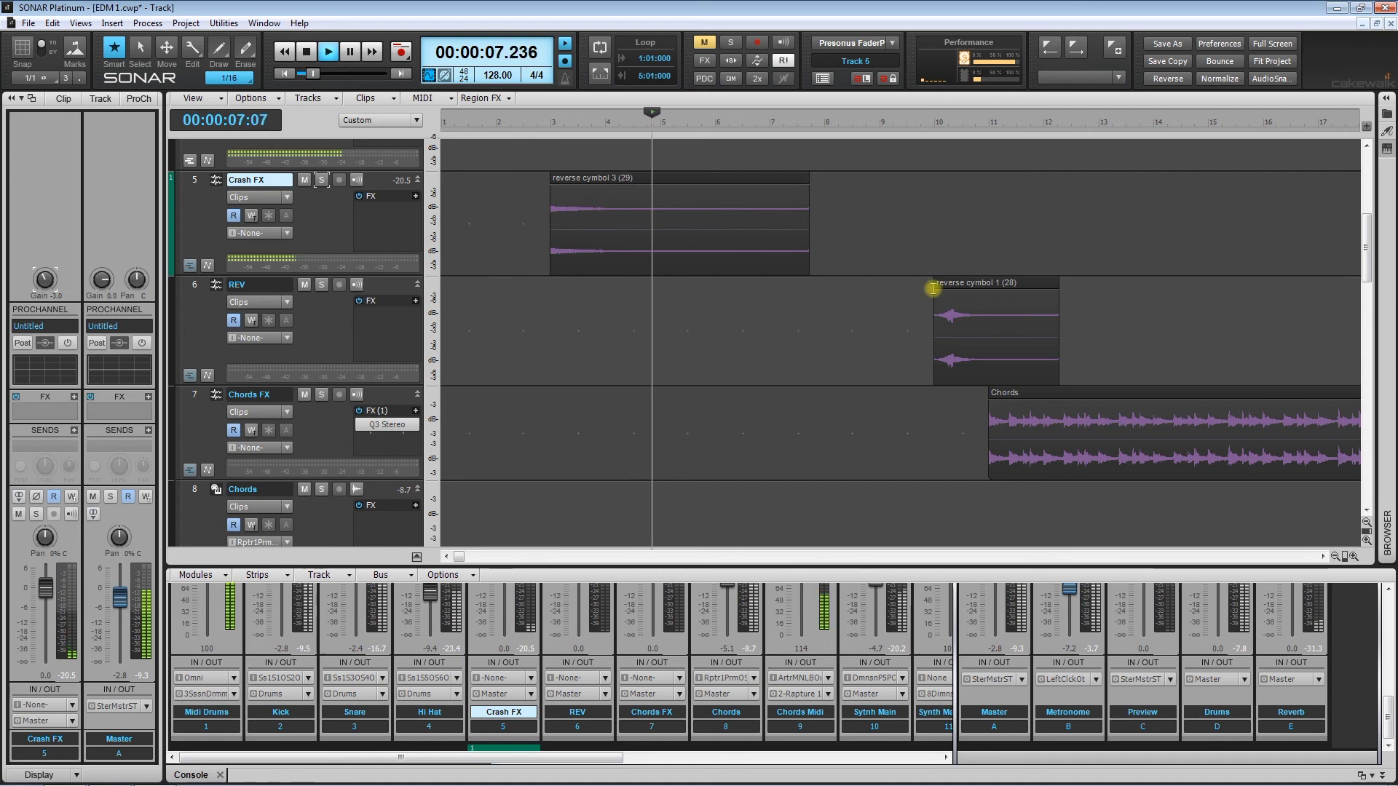
pyautogui.press('space')
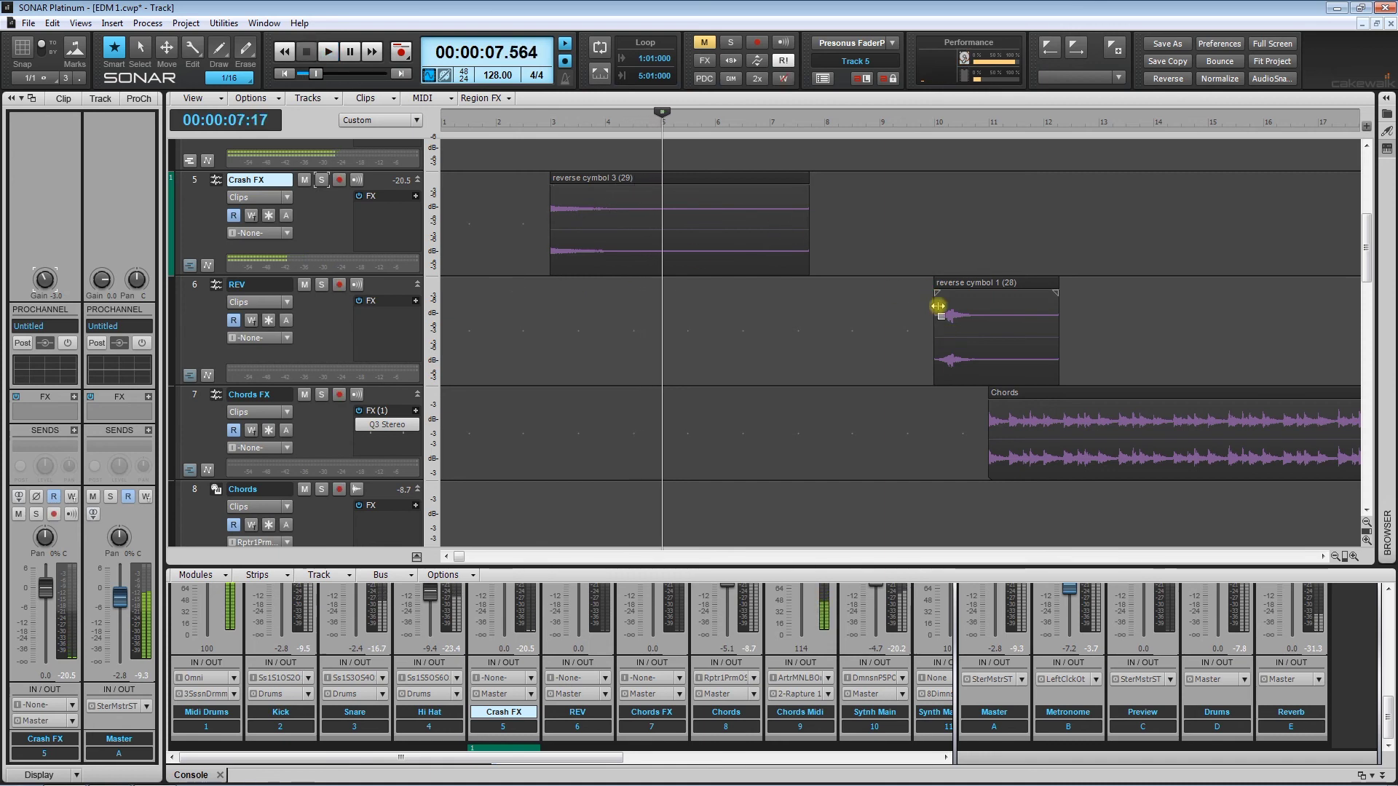
# - Shift the reverse cymbol 1 clip on the REV track so that its swell peaks near the start of measure 11
pyautogui.click(936, 234)
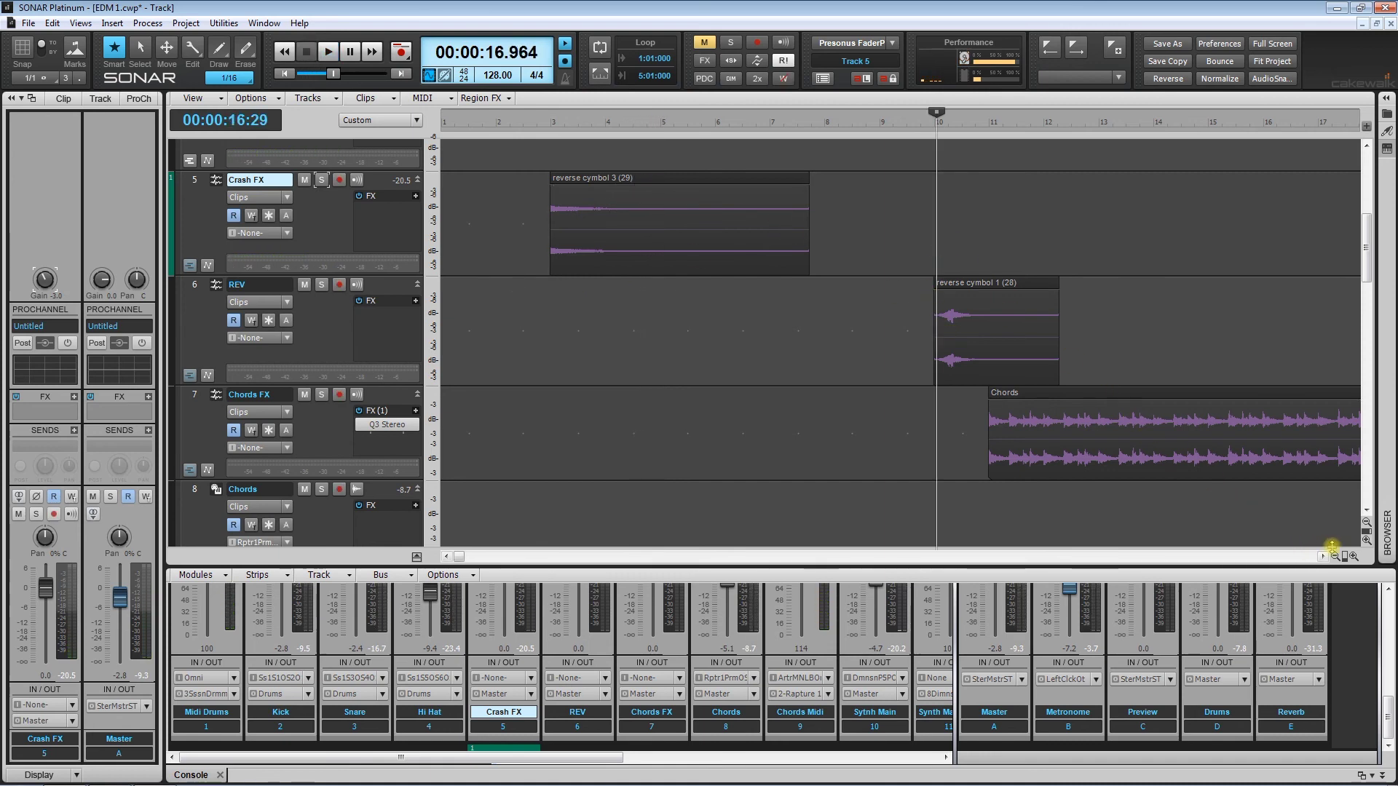
pyautogui.click(1353, 556)
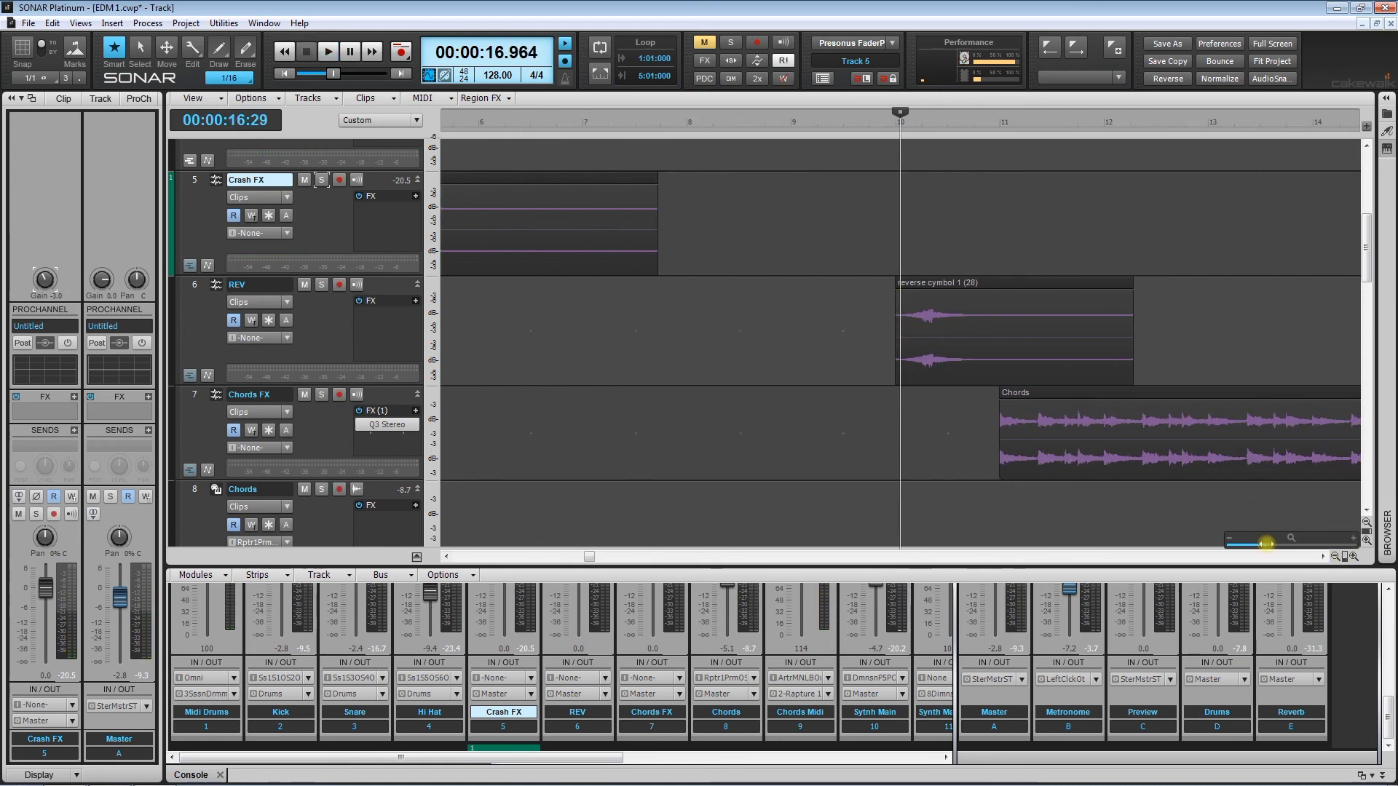
pyautogui.click(1321, 556)
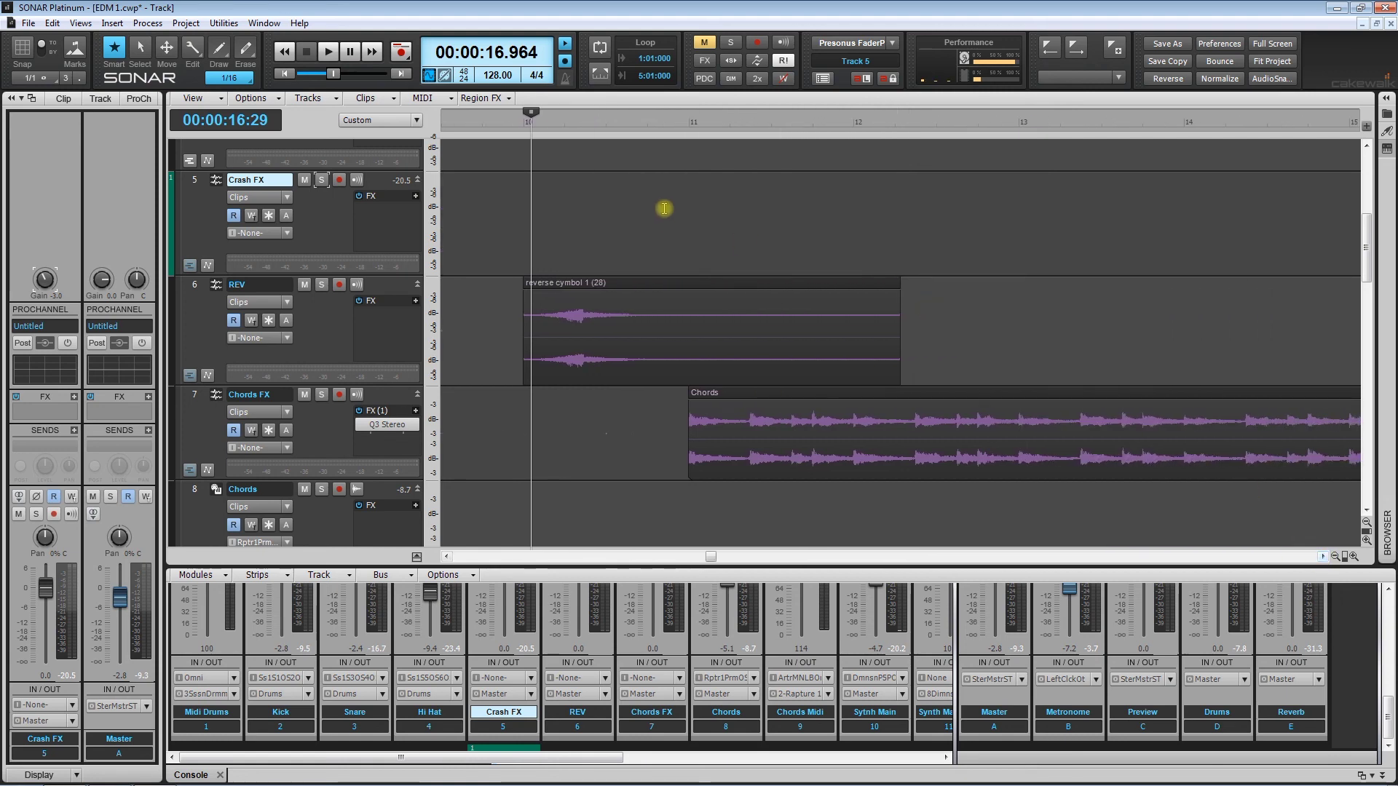
pyautogui.click(687, 188)
pyautogui.moveTo(631, 283); pyautogui.dragTo(737, 290)
# - Solo the REV track, play the reverse cymbal from before measure 11 and lower the track's input gain
pyautogui.click(591, 244)
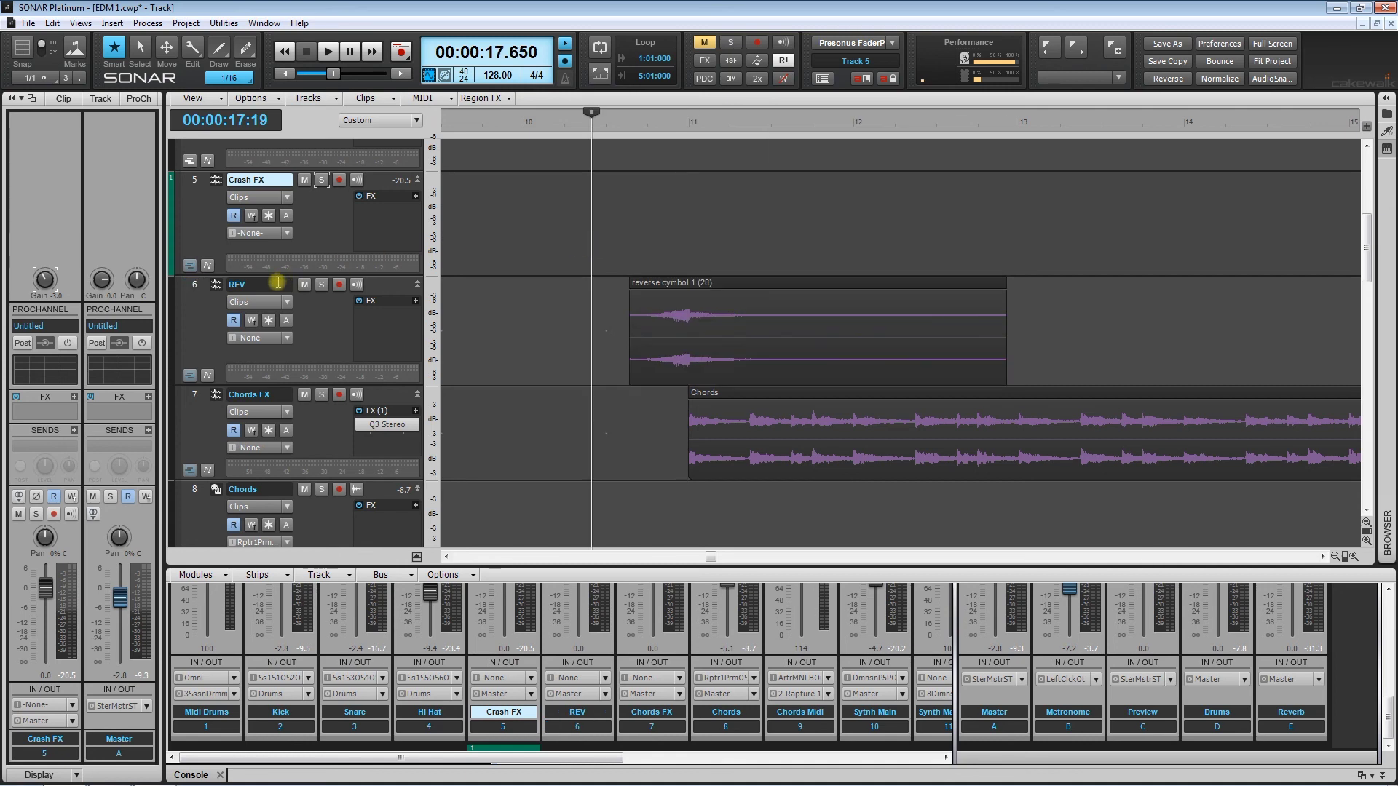
pyautogui.click(321, 284)
pyautogui.press('space')
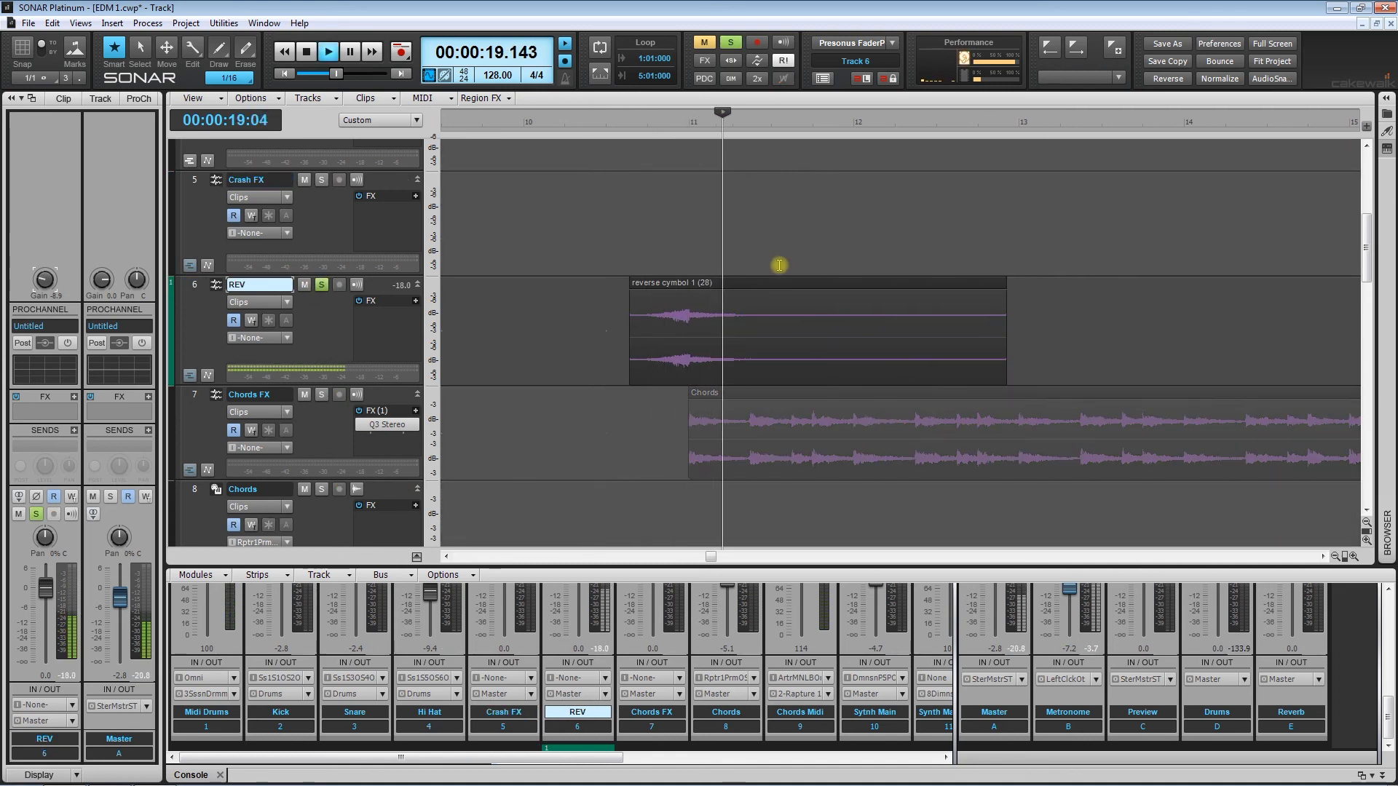
pyautogui.press('space')
# - Fine-align the reverse cymbal's peak with the start of the Chords clip at measure 11
pyautogui.click(688, 246)
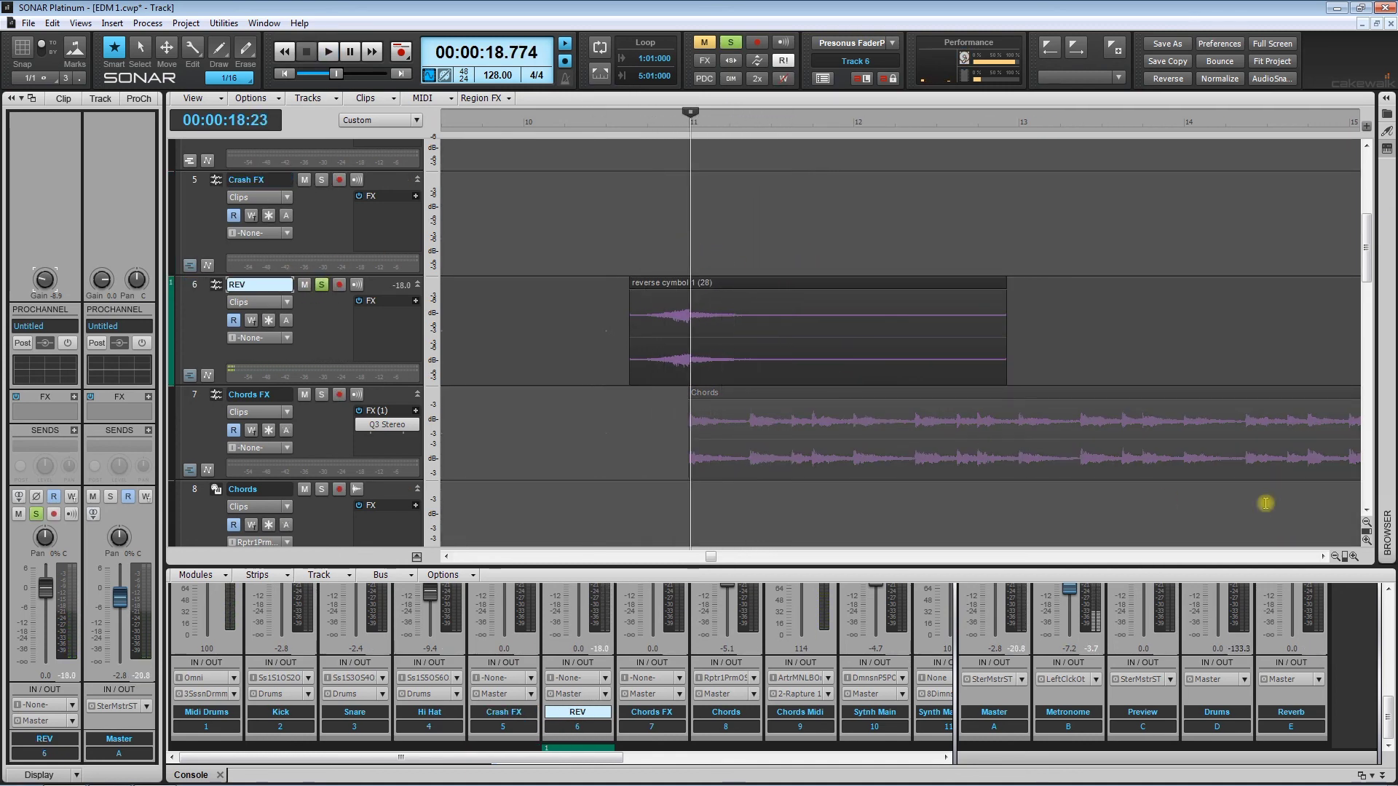
pyautogui.moveTo(1344, 557); pyautogui.dragTo(1249, 544)
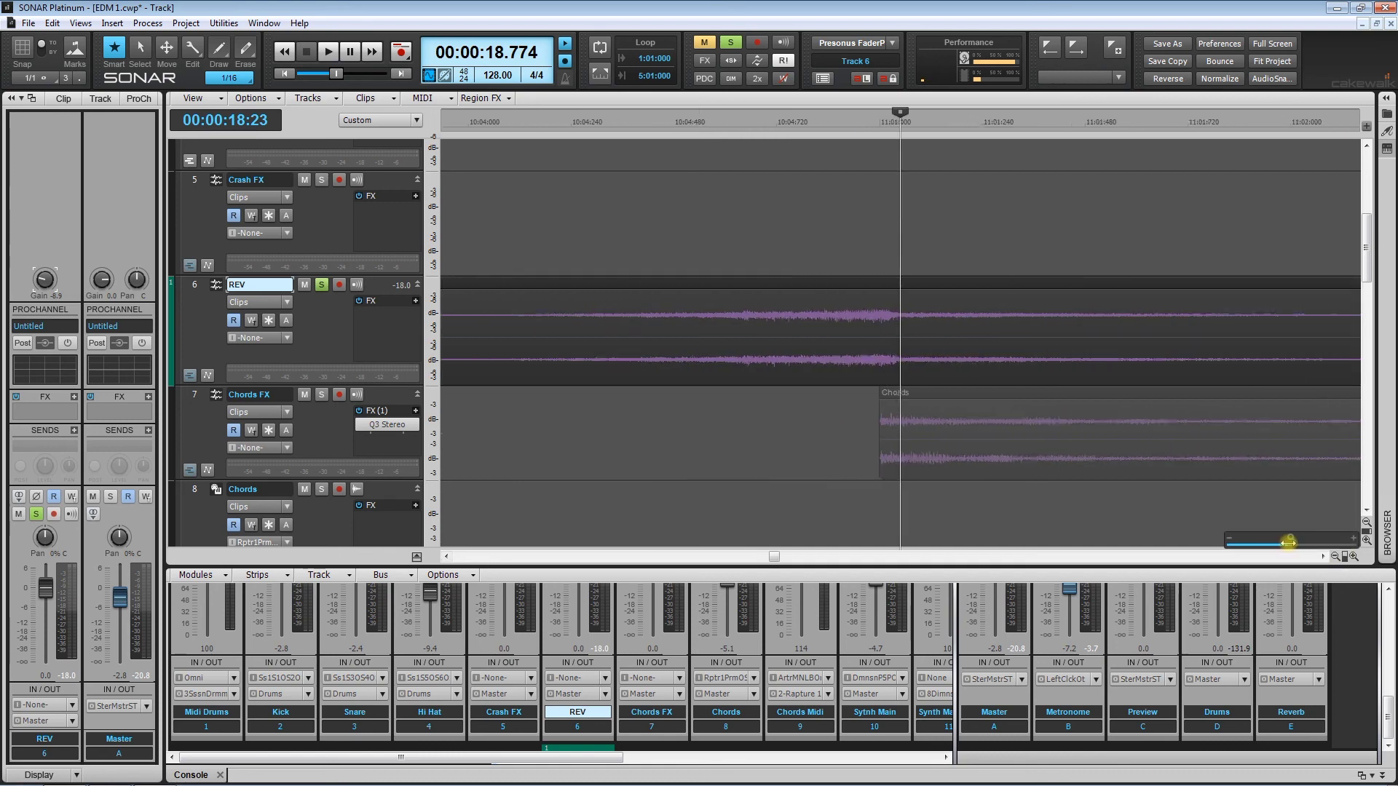
pyautogui.click(877, 251)
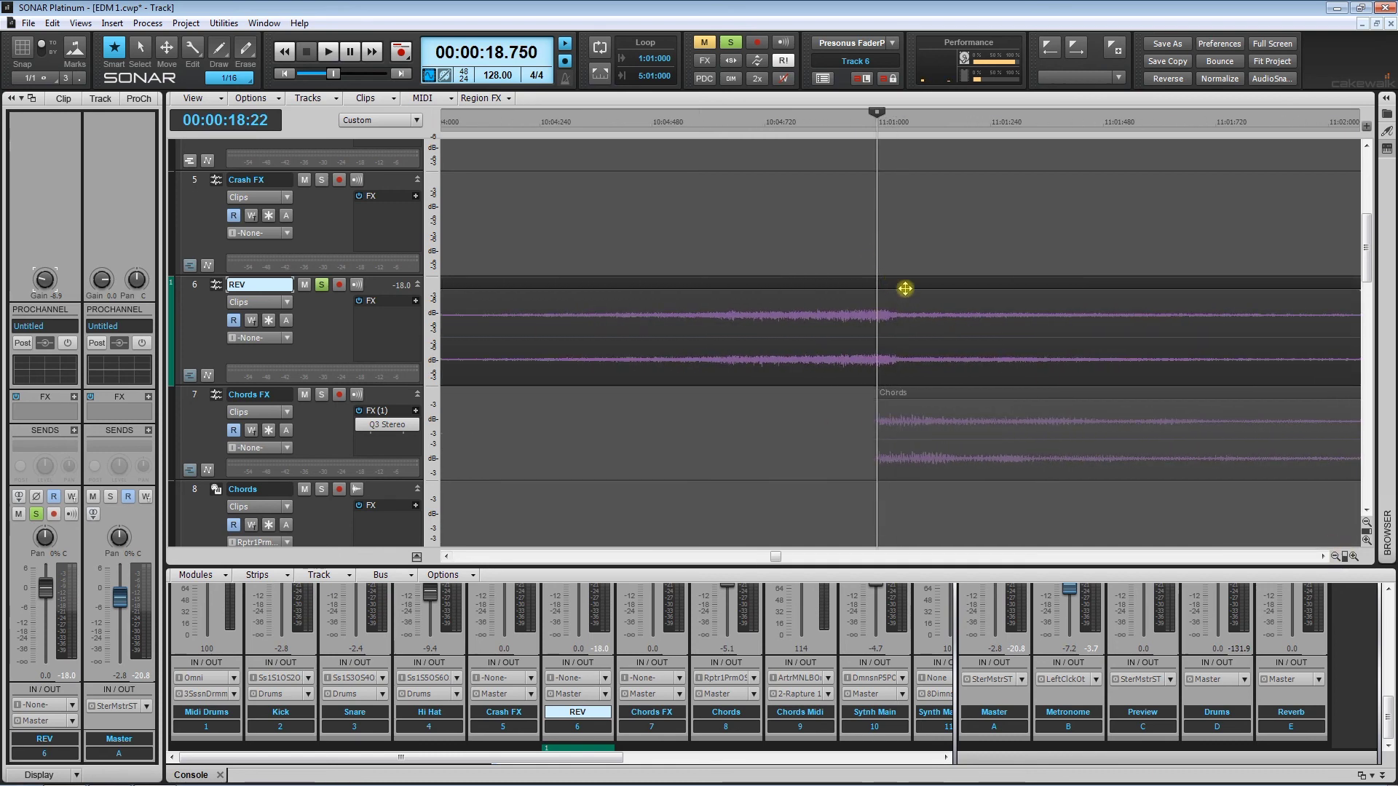
pyautogui.click(902, 288)
pyautogui.moveTo(1344, 556); pyautogui.dragTo(1360, 553)
# - Turn off the REV track's solo and play the transition into measure 11 with the full mix
pyautogui.click(700, 327)
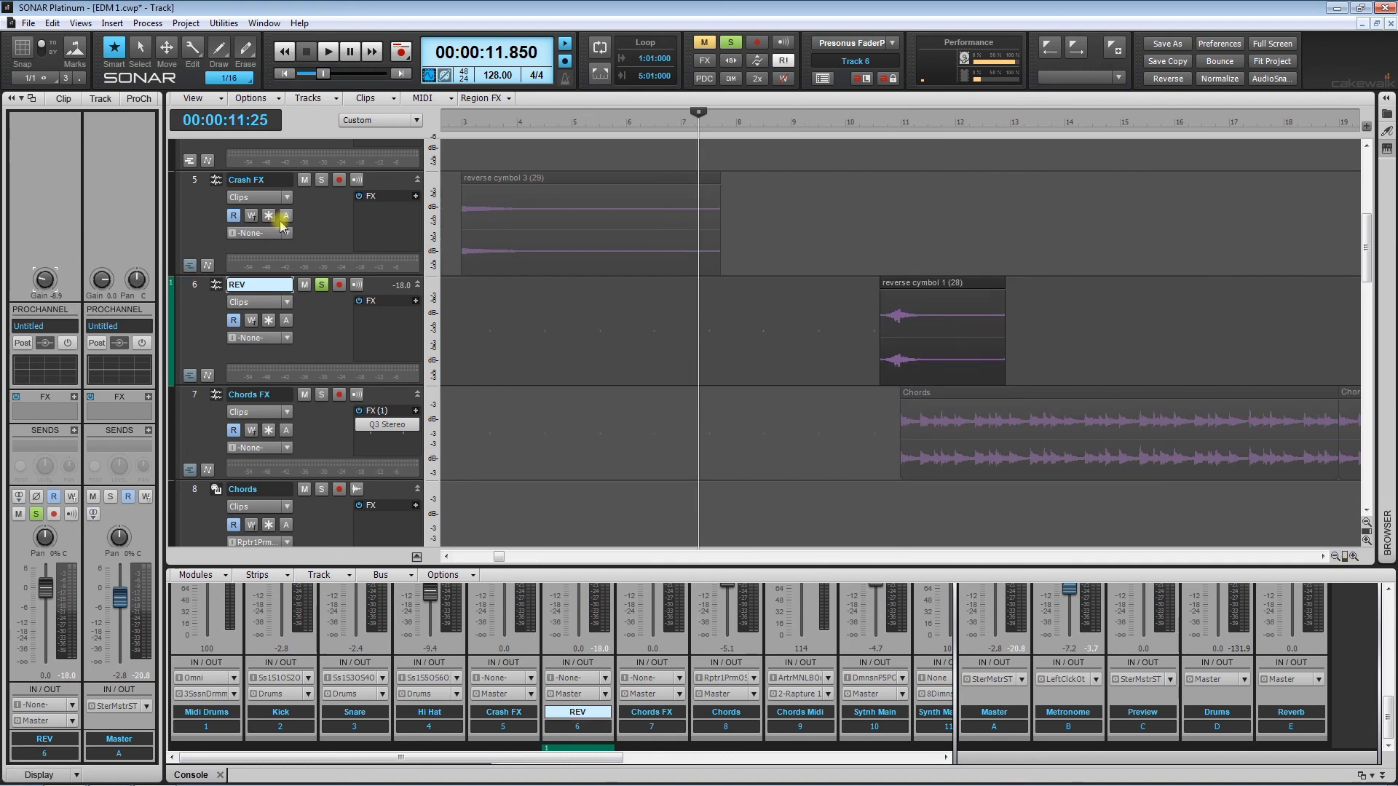
pyautogui.click(321, 284)
pyautogui.press('space')
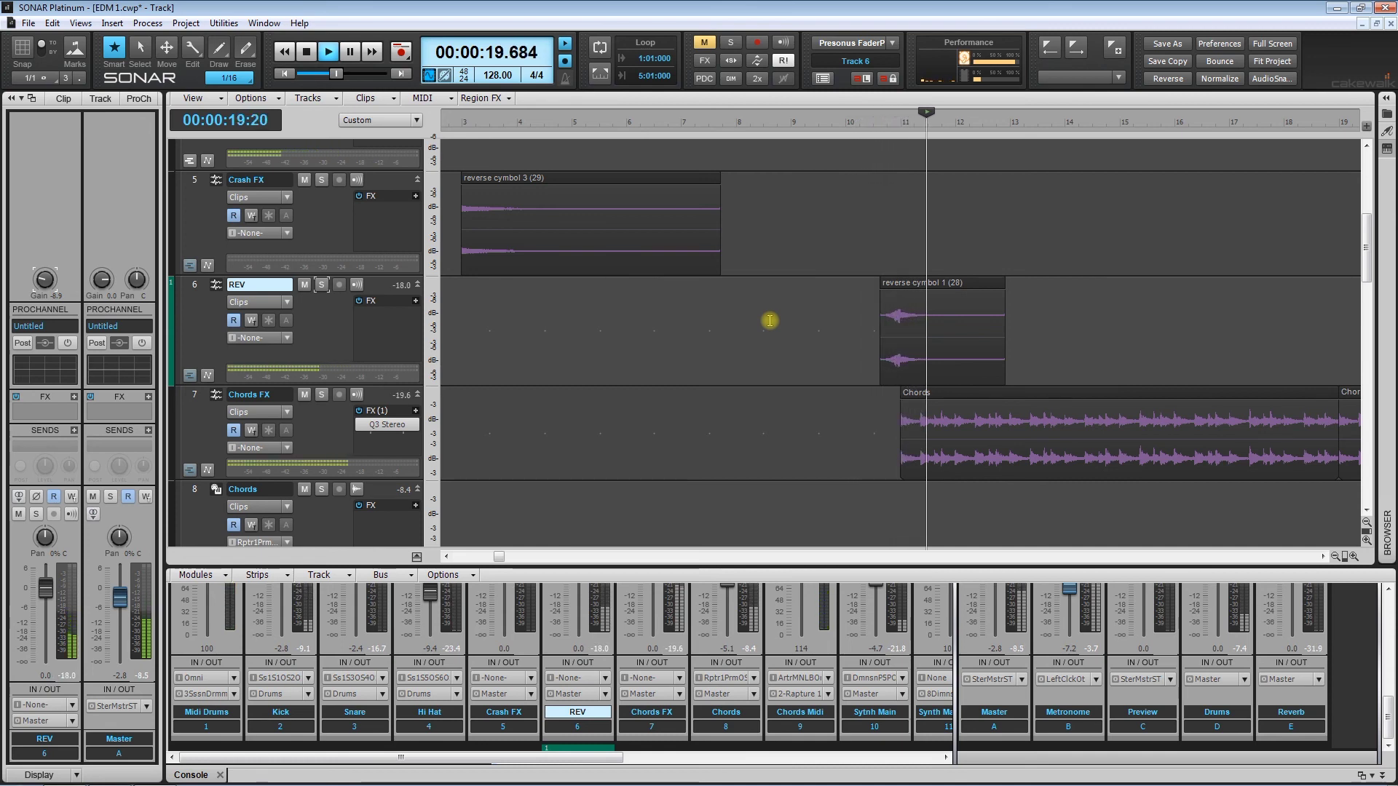
pyautogui.press('space')
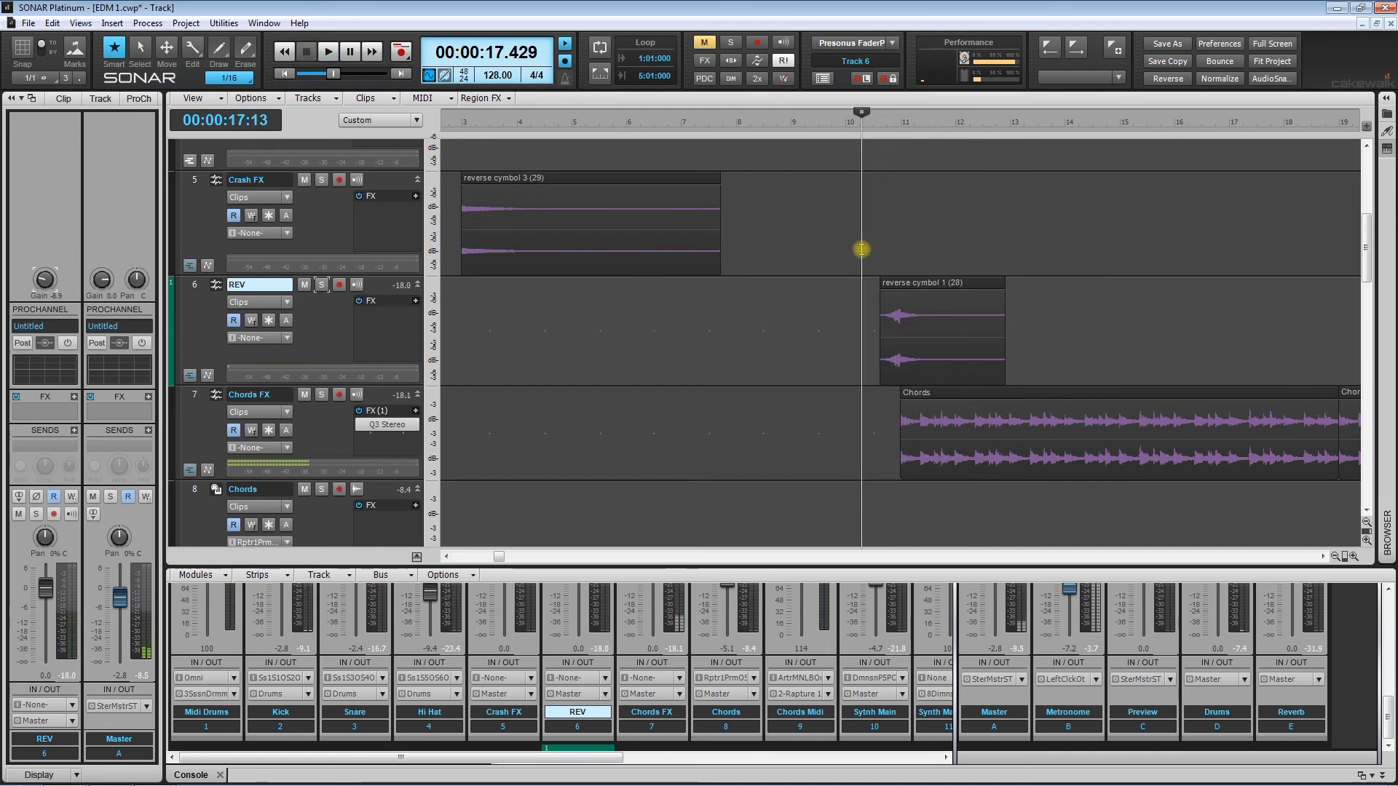
# - Lower the REV track's volume fader to -3.0 while playing through the transition at measure 11
pyautogui.click(195, 284)
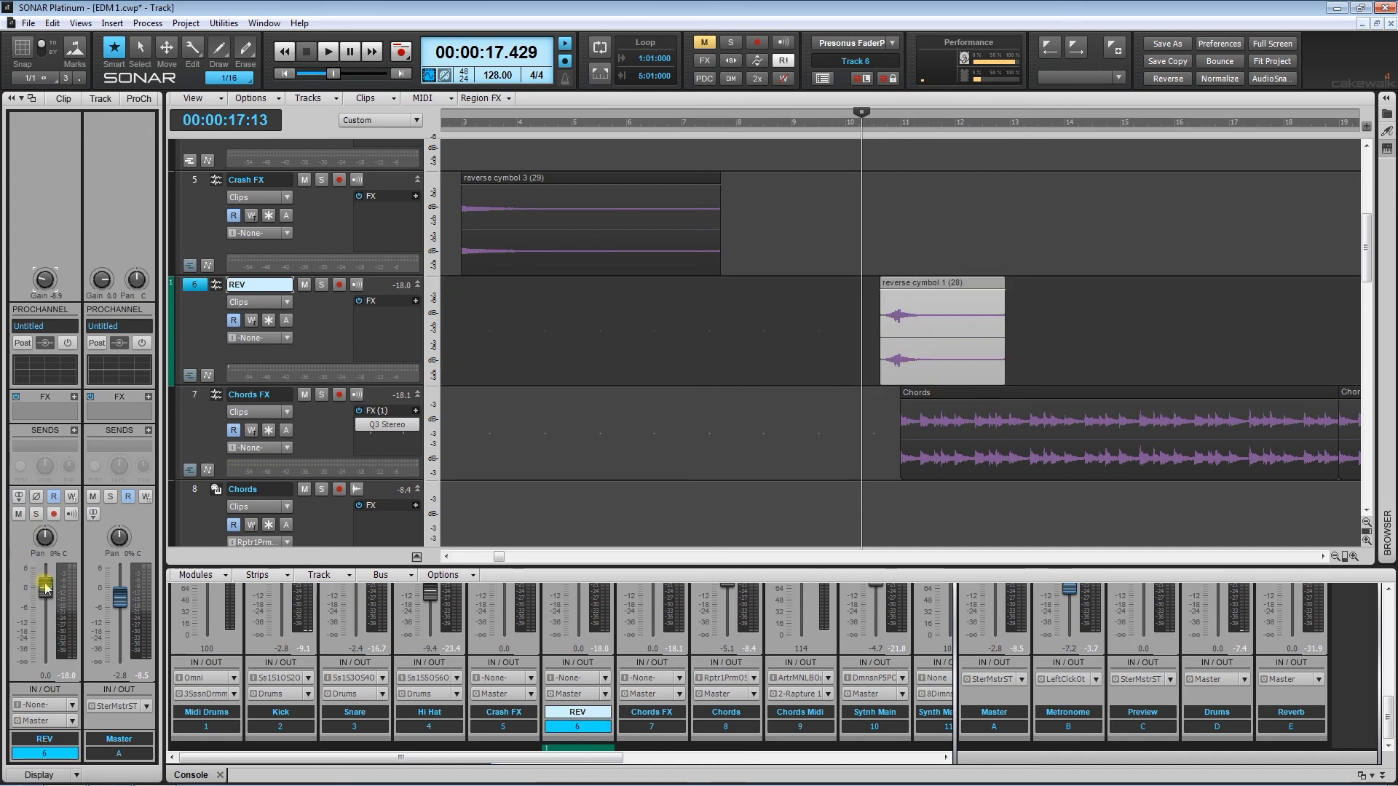
pyautogui.moveTo(46, 587); pyautogui.dragTo(46, 595)
pyautogui.click(830, 261)
pyautogui.press('space')
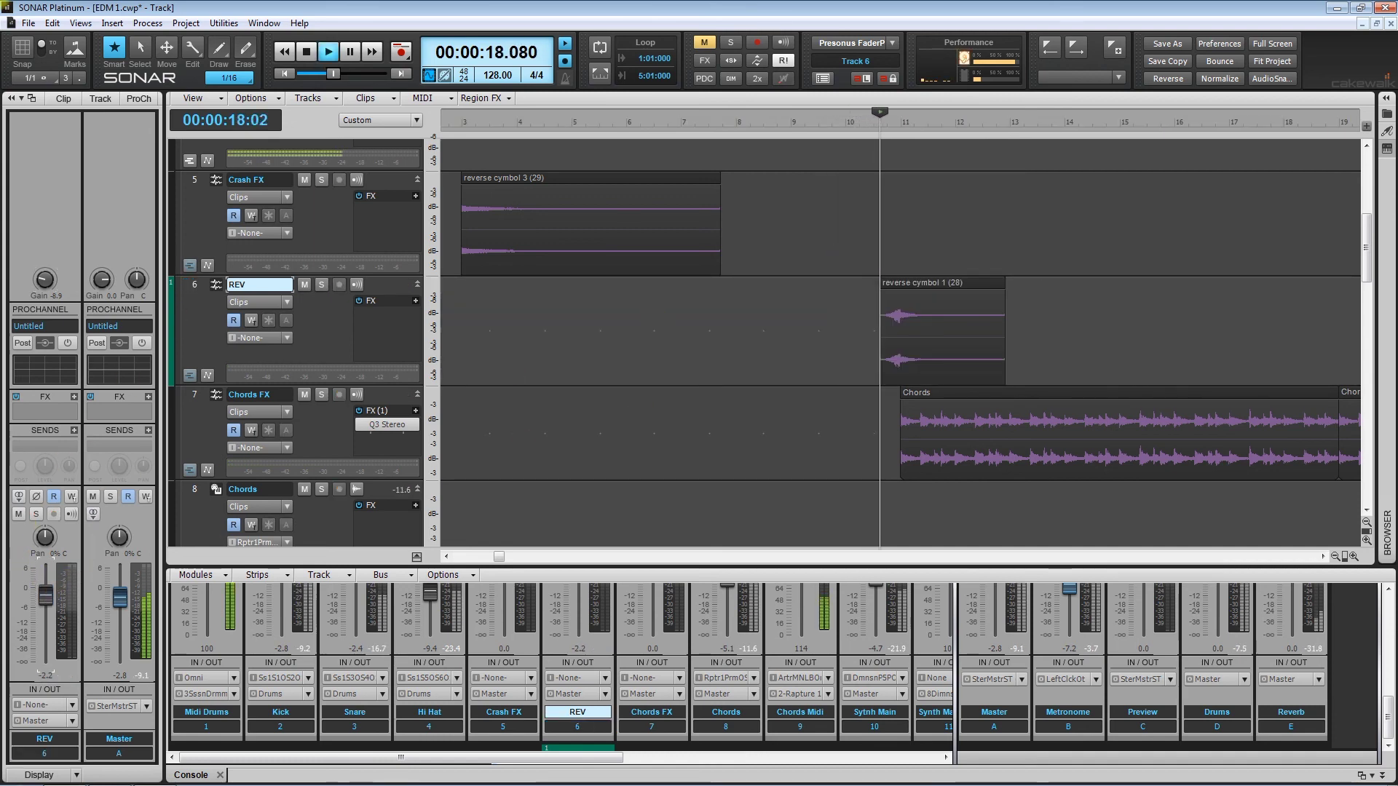
pyautogui.moveTo(48, 592); pyautogui.dragTo(48, 595)
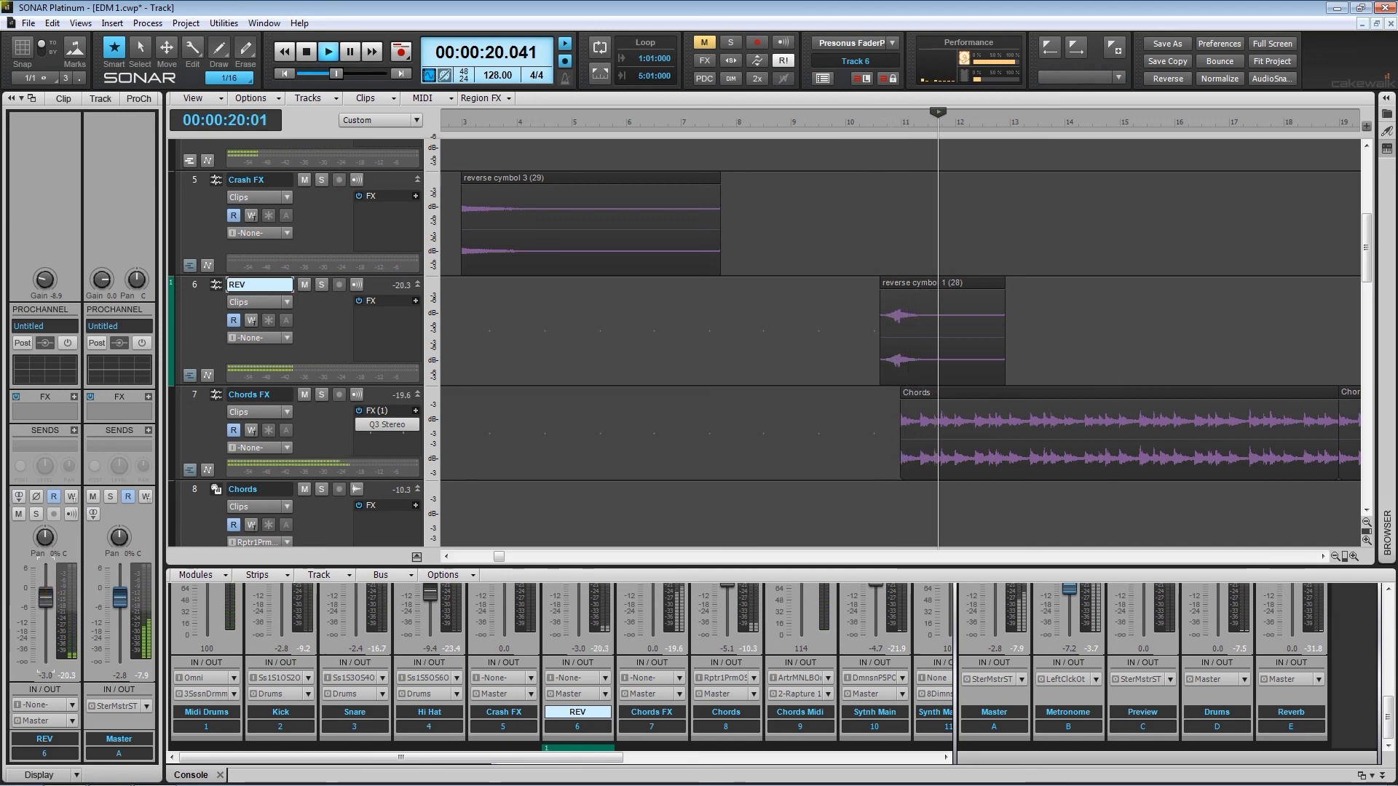
pyautogui.press('space')
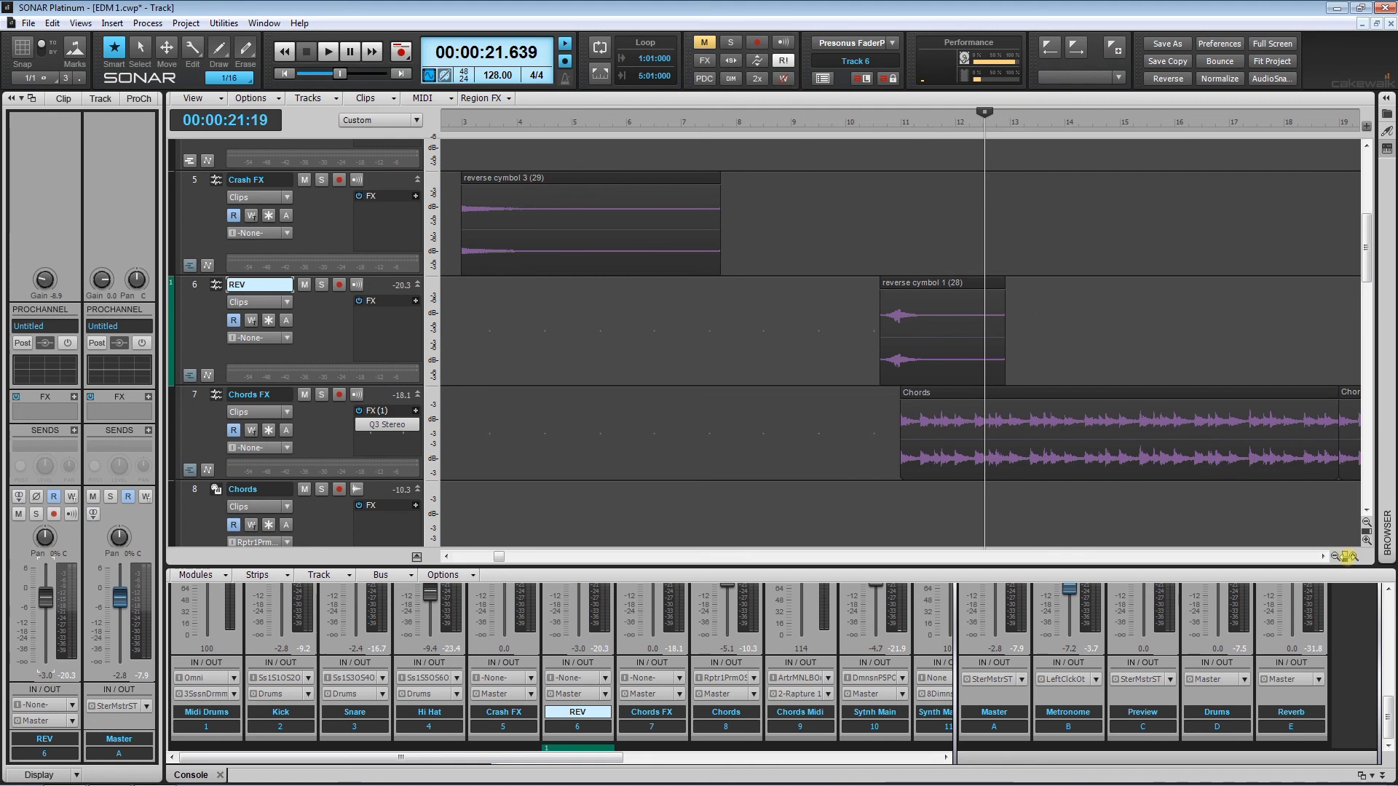
# - Reduce the timeline zoom and the track heights to view the whole arrangement
pyautogui.moveTo(1345, 557); pyautogui.dragTo(1244, 548)
pyautogui.scroll(-5, 827, 315)
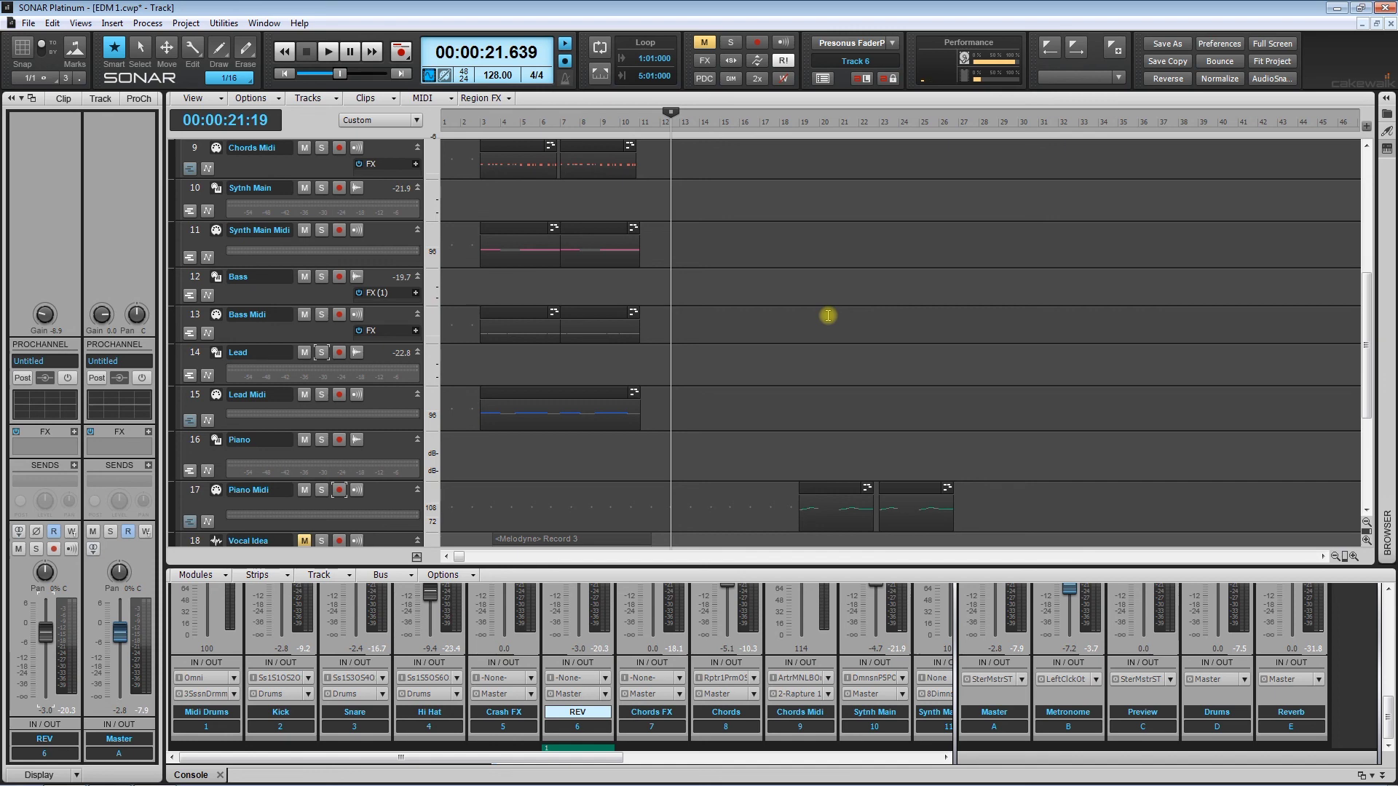
pyautogui.click(1366, 523)
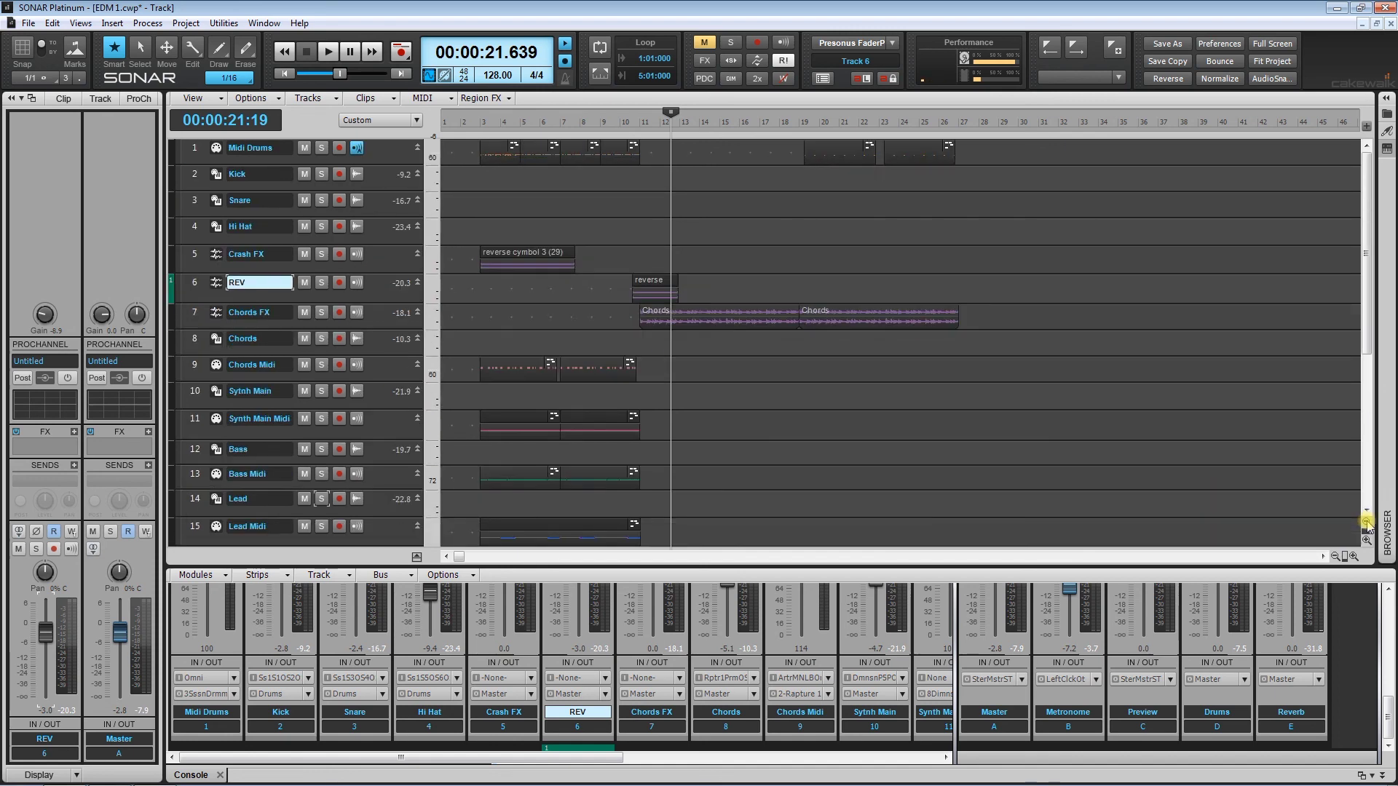